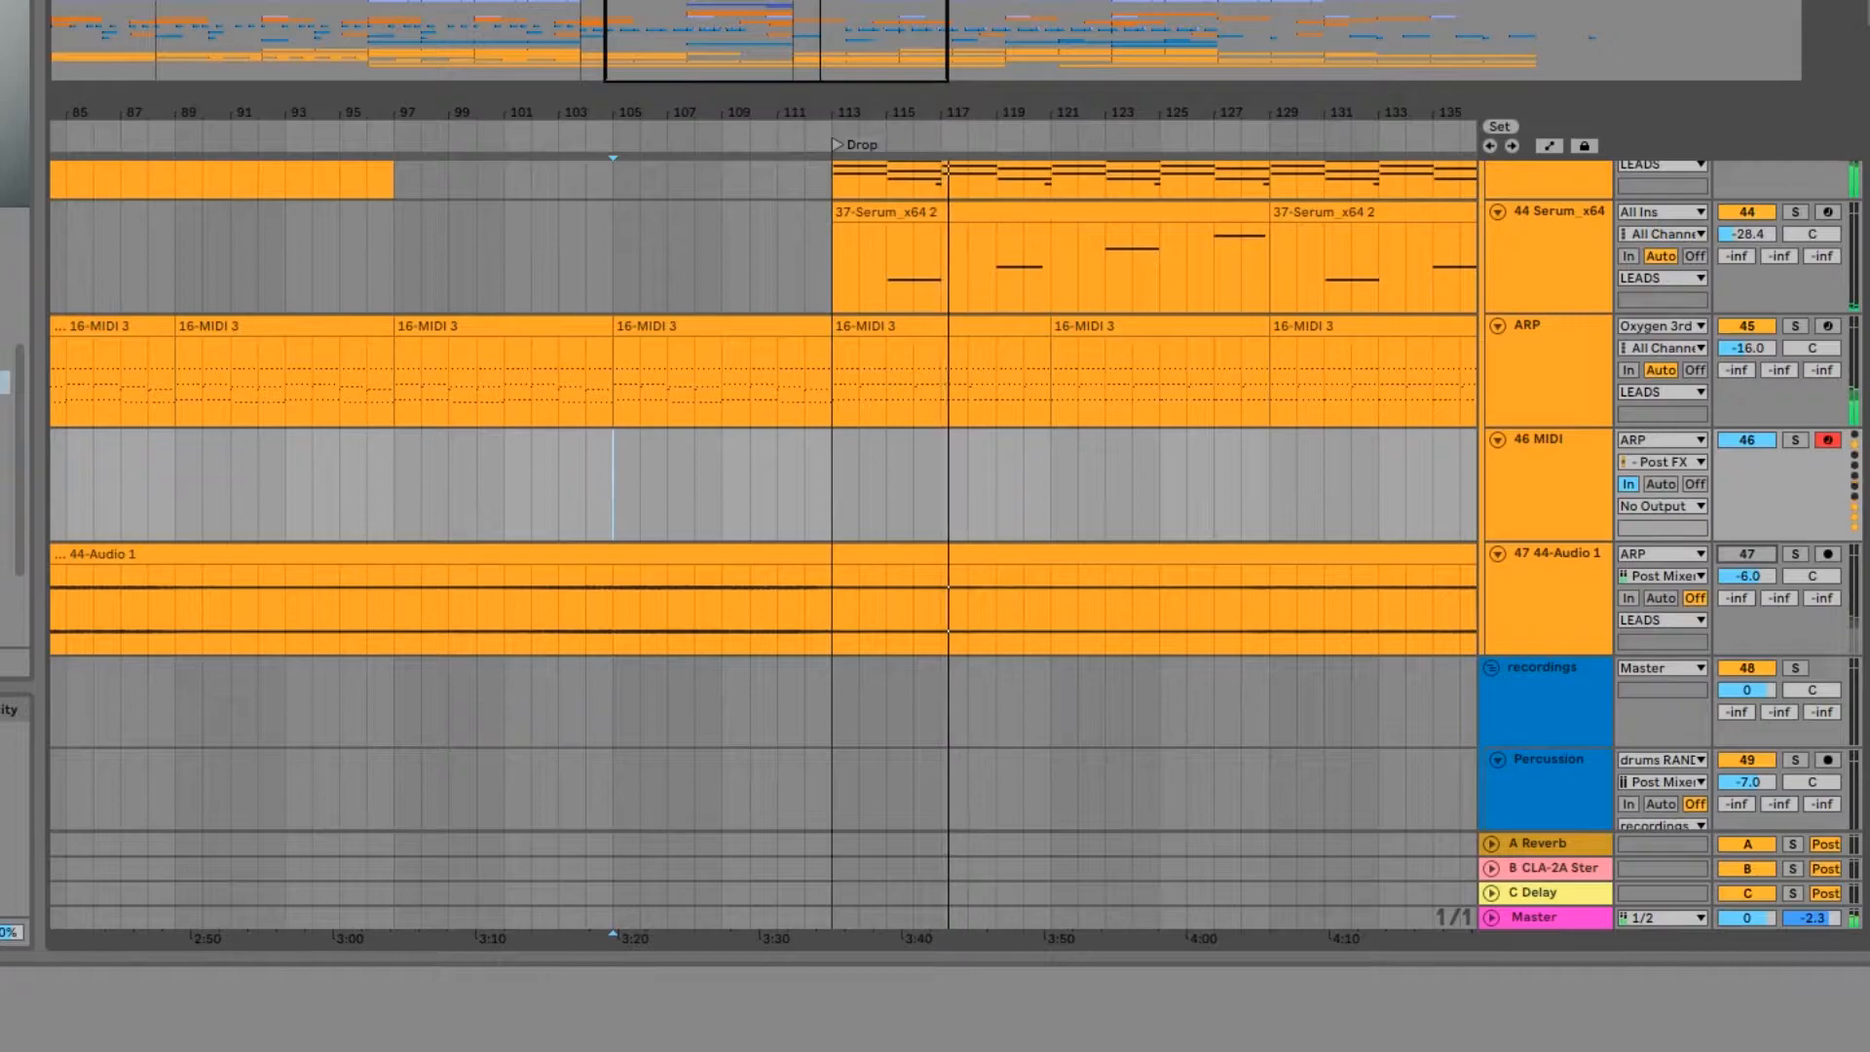
Step: Solo the ARP track and audition its MIDI clip starting at bar 105
{"action": "left_click", "coordinate": [814, 61]}
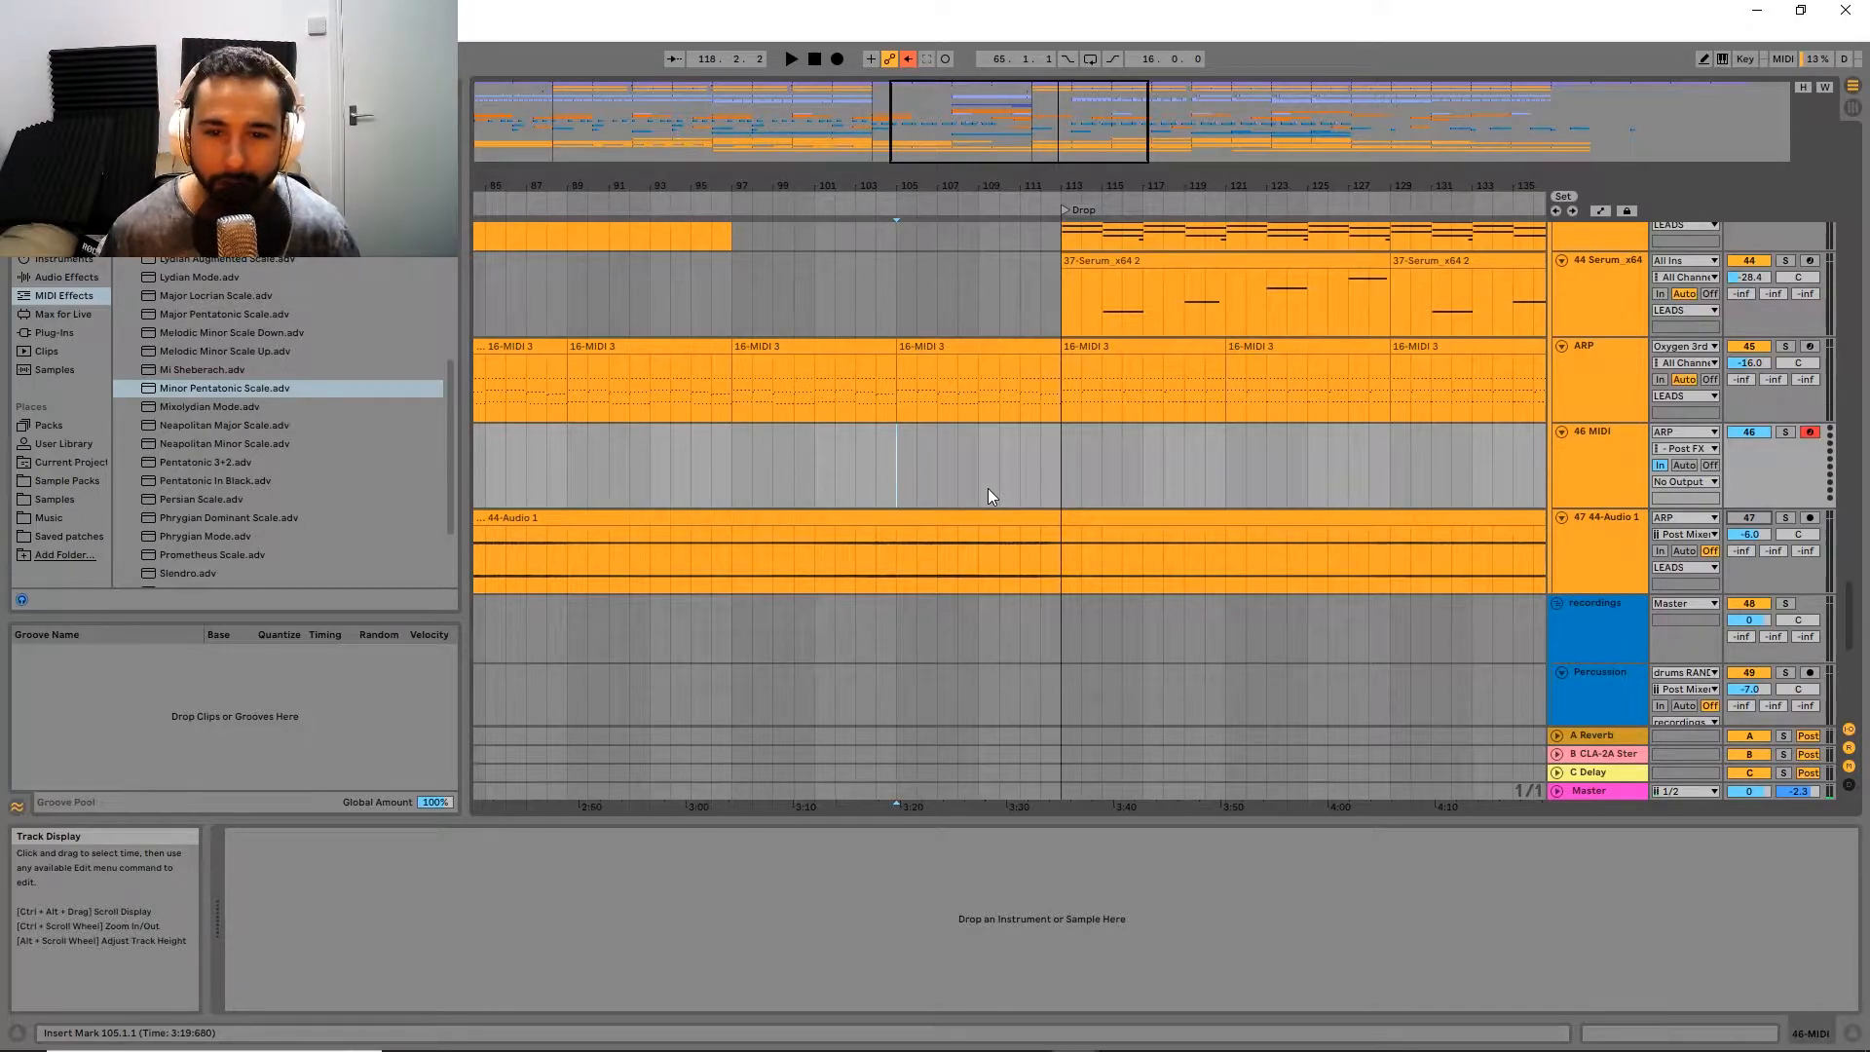
{"action": "left_click_drag", "start_coordinate": [996, 483], "coordinate": [917, 570]}
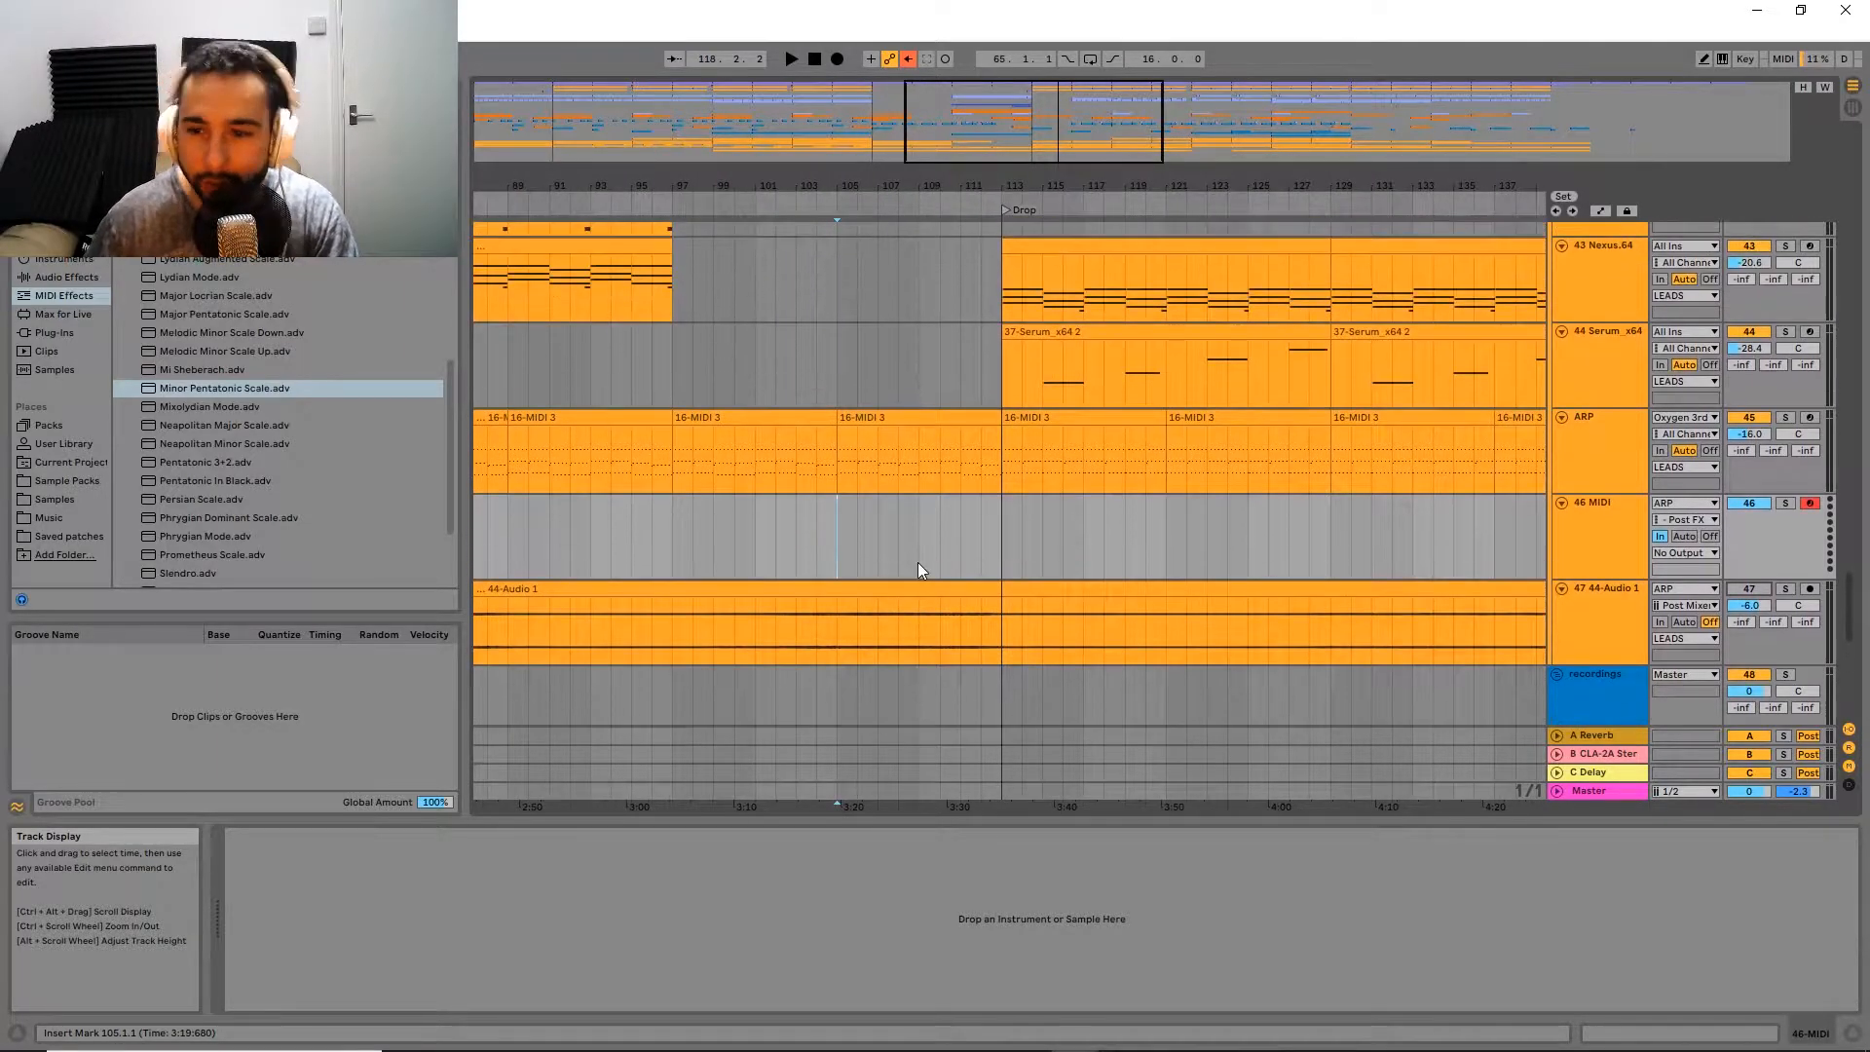
{"action": "left_click", "coordinate": [1608, 450]}
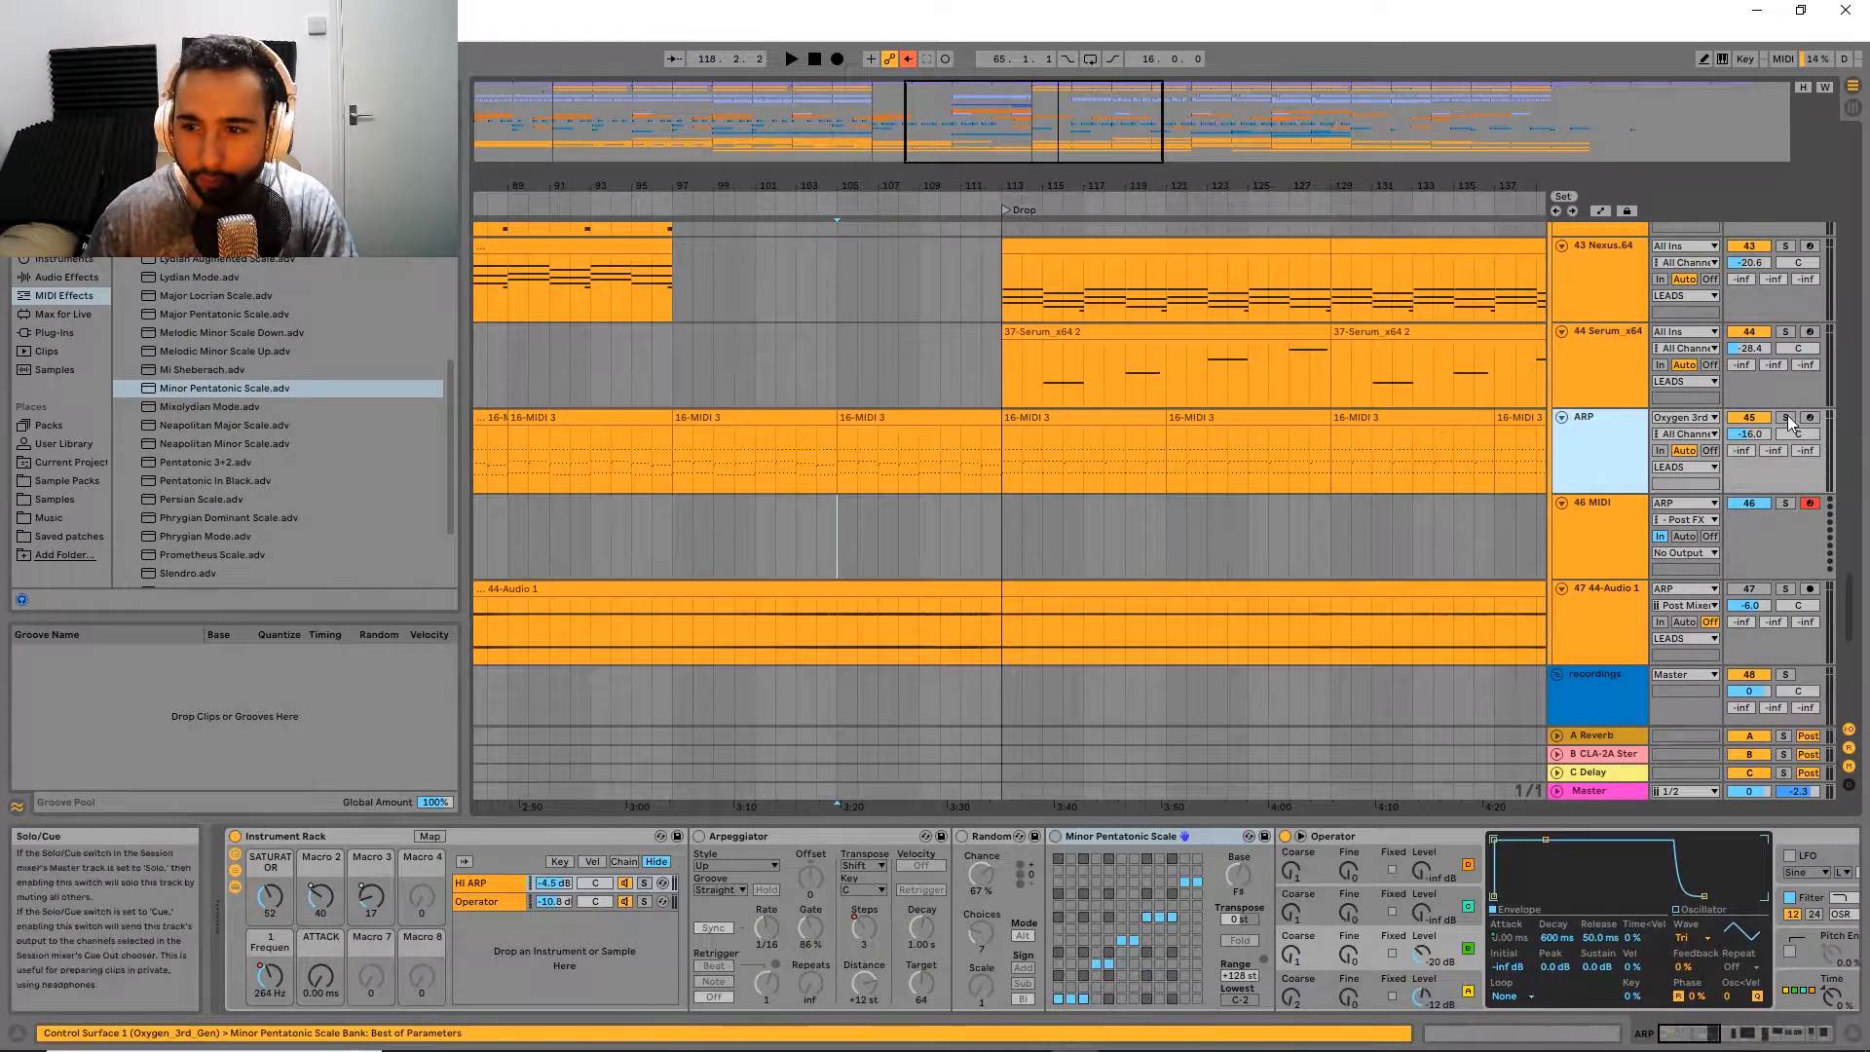
{"action": "left_click", "coordinate": [1785, 418]}
{"action": "left_click", "coordinate": [884, 417]}
{"action": "key", "text": "space"}
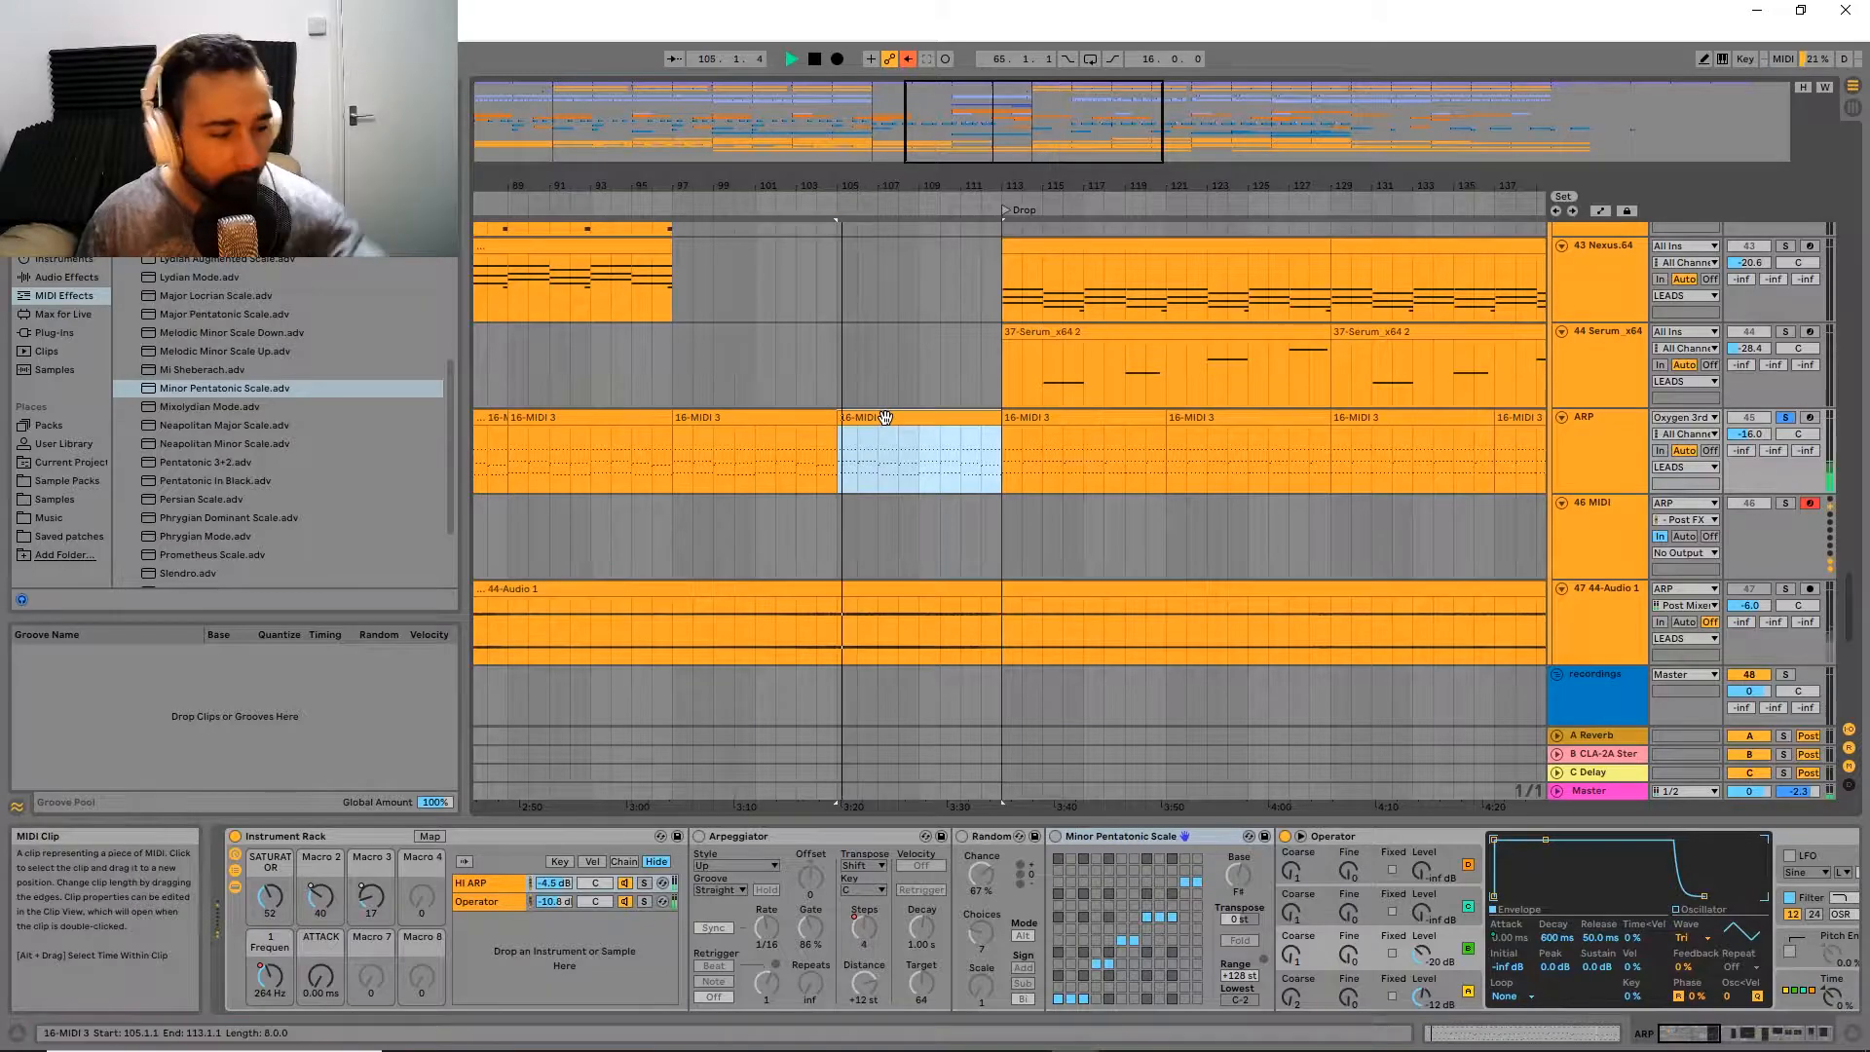
{"action": "key", "text": "space"}
Step: Review the arrangement around the Drop and reselect the ARP clip directly before it
{"action": "key", "text": "w"}
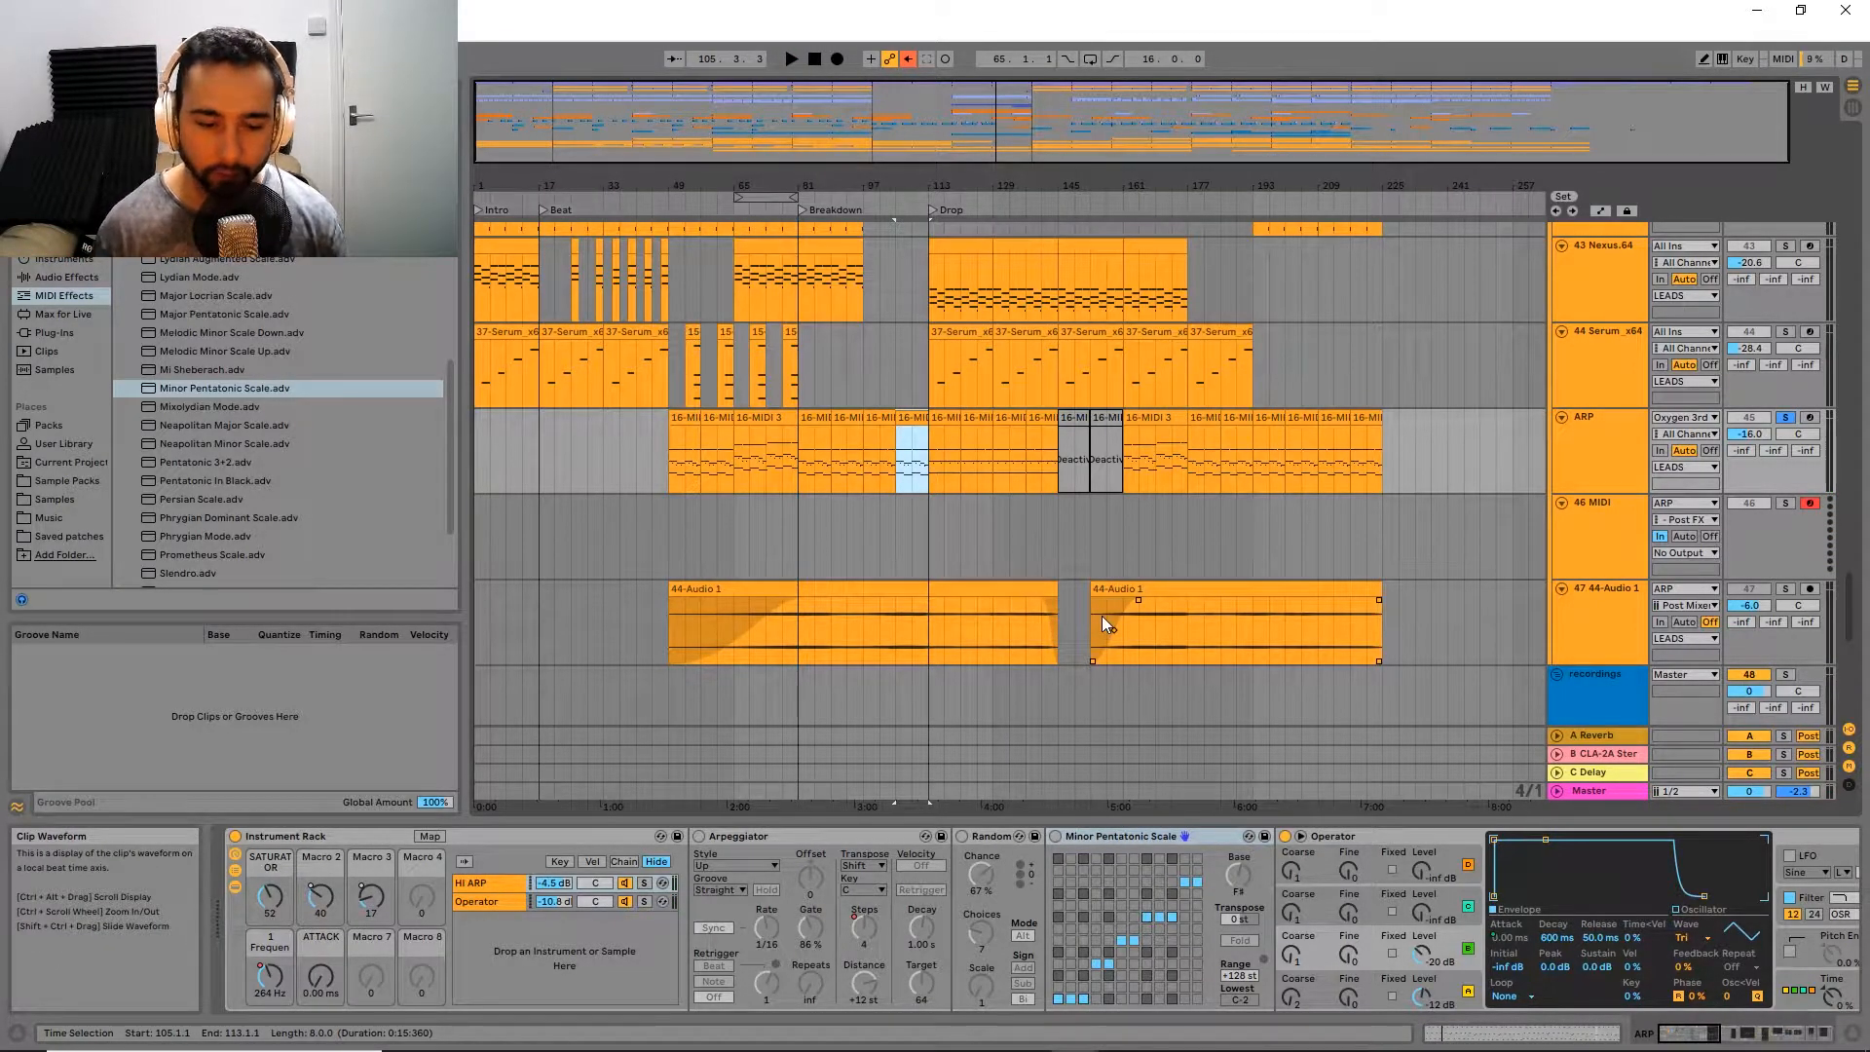
{"action": "key", "text": "z"}
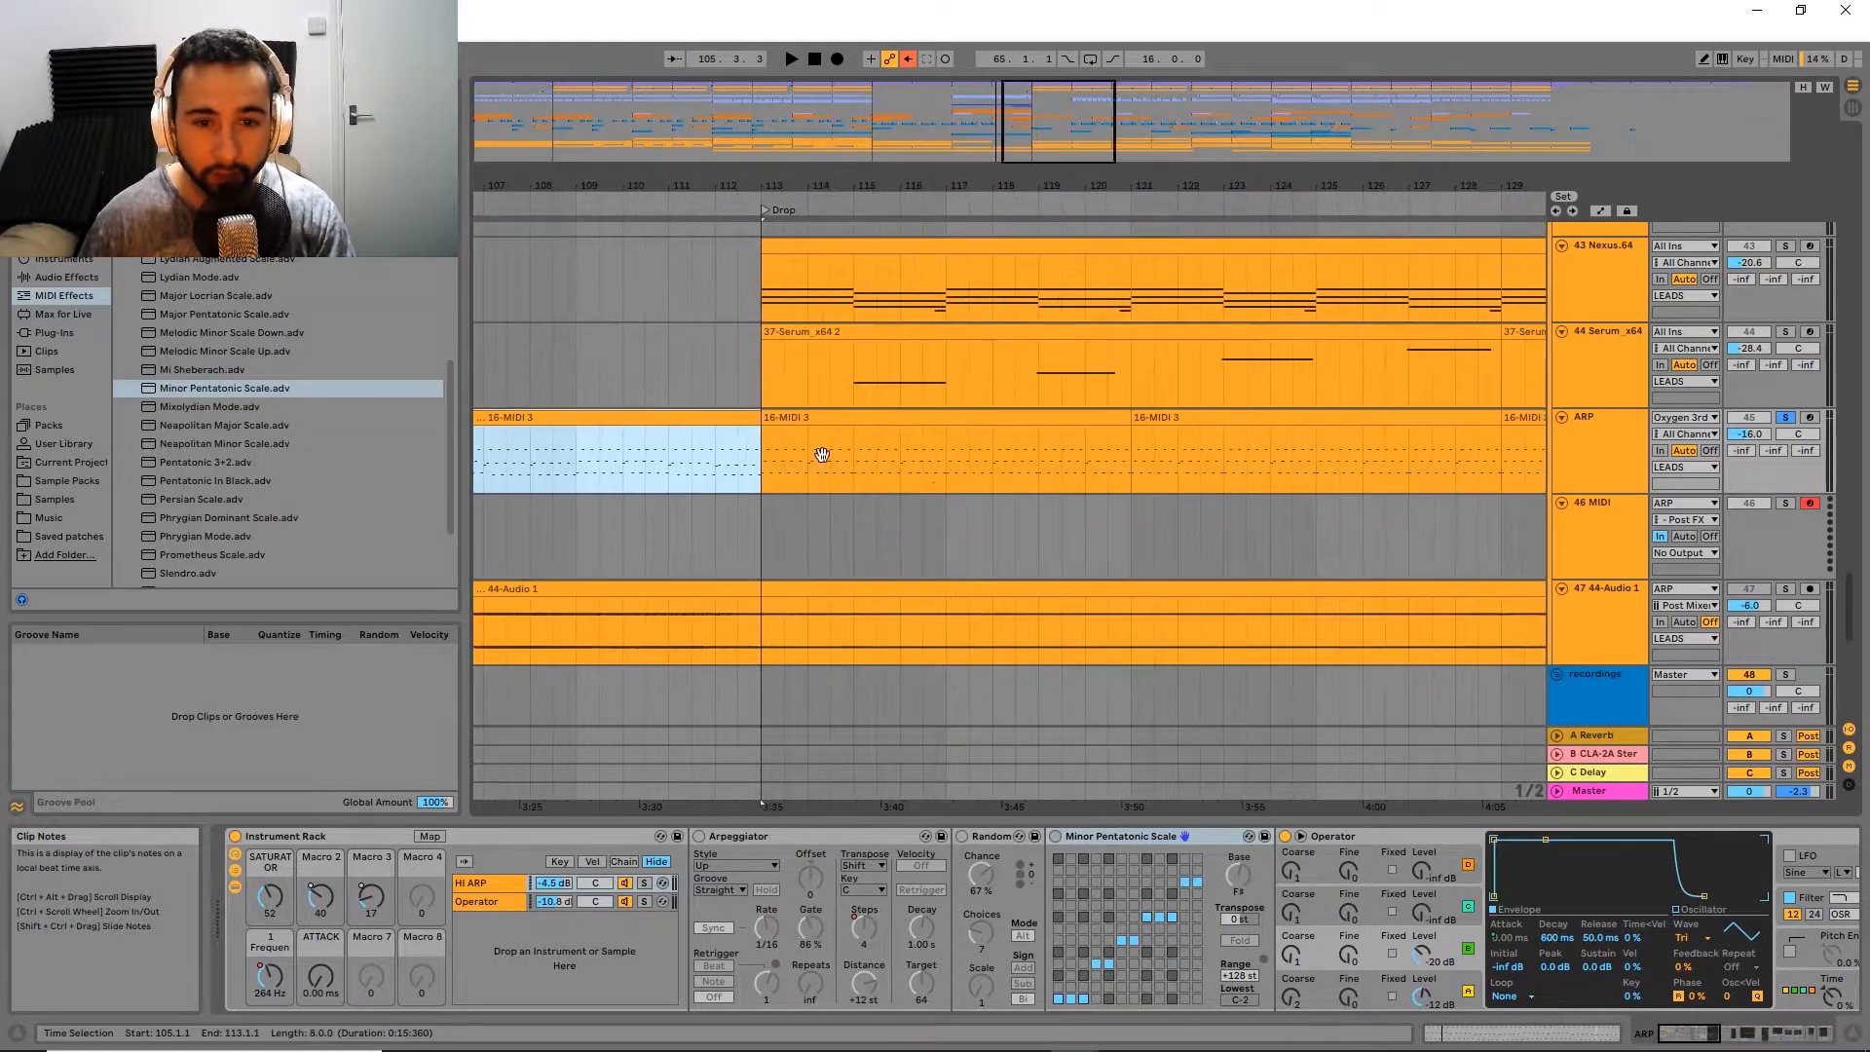
{"action": "scroll", "coordinate": [976, 476], "scroll_direction": "down", "scroll_amount": 3, "text": "ctrl"}
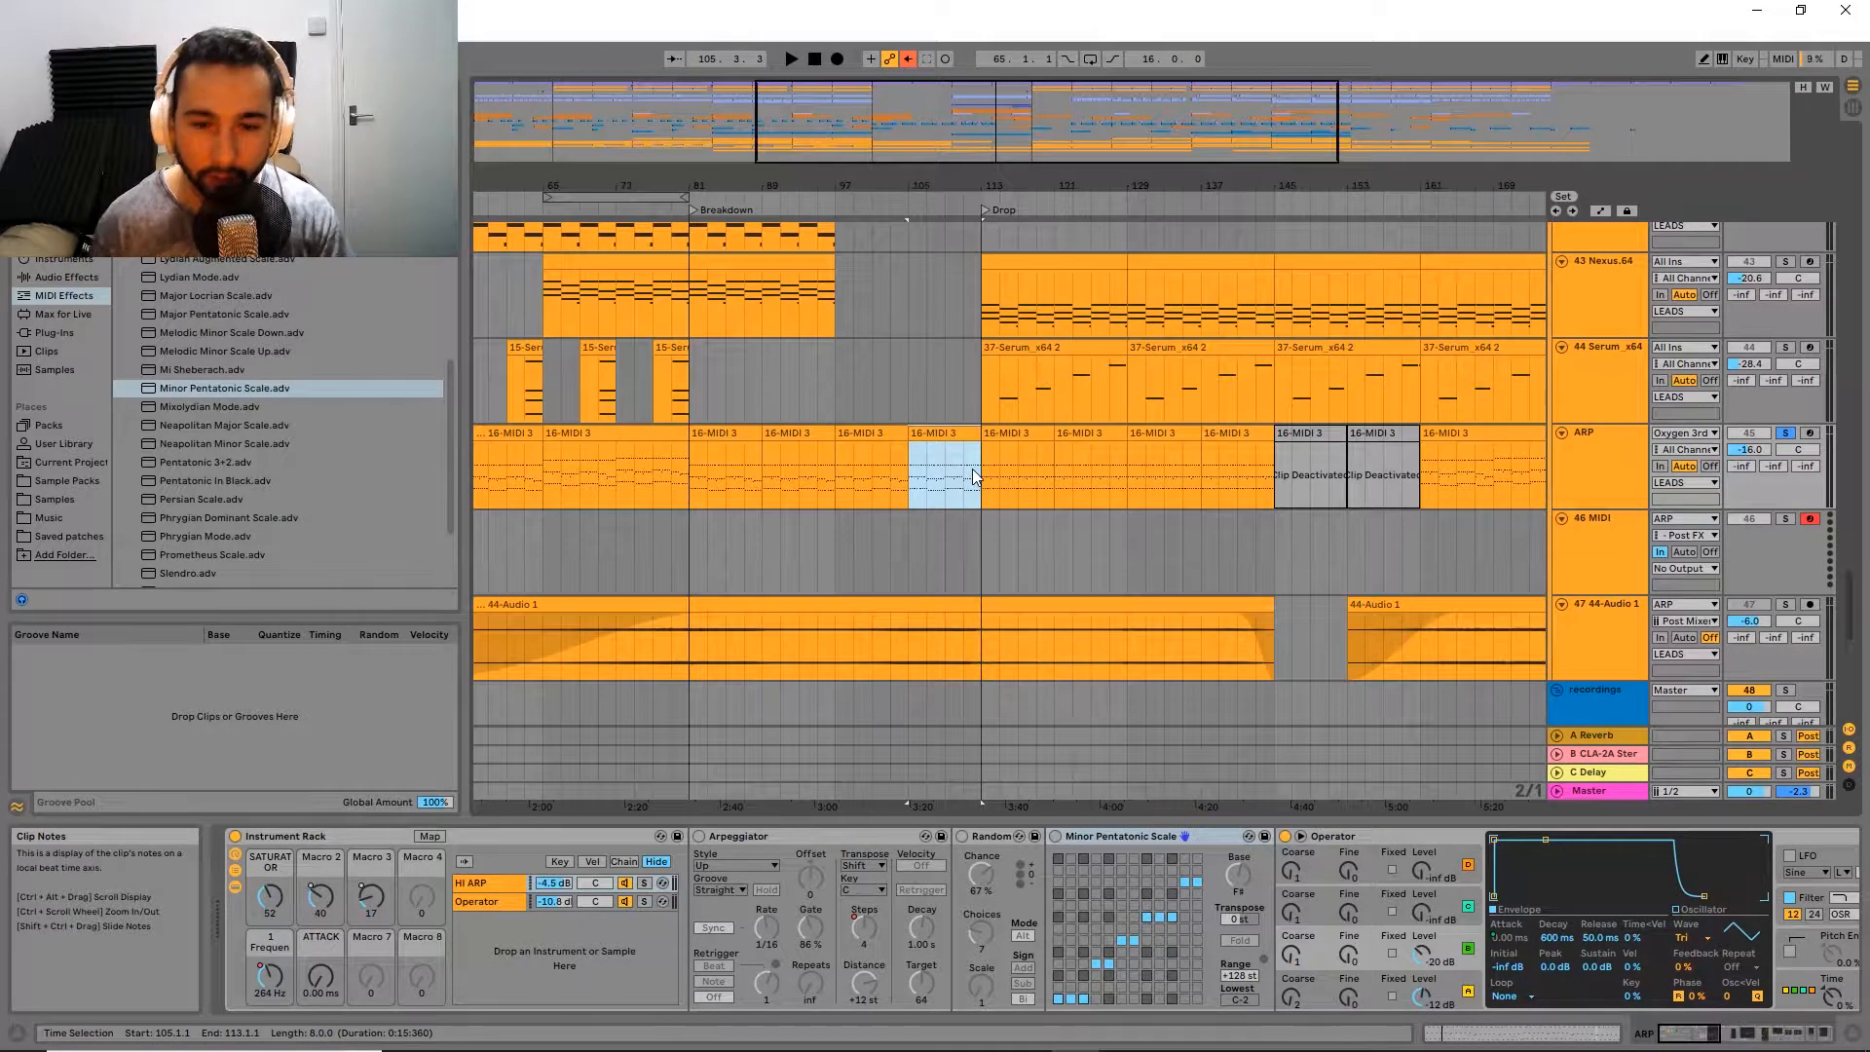
{"action": "left_click", "coordinate": [947, 429]}
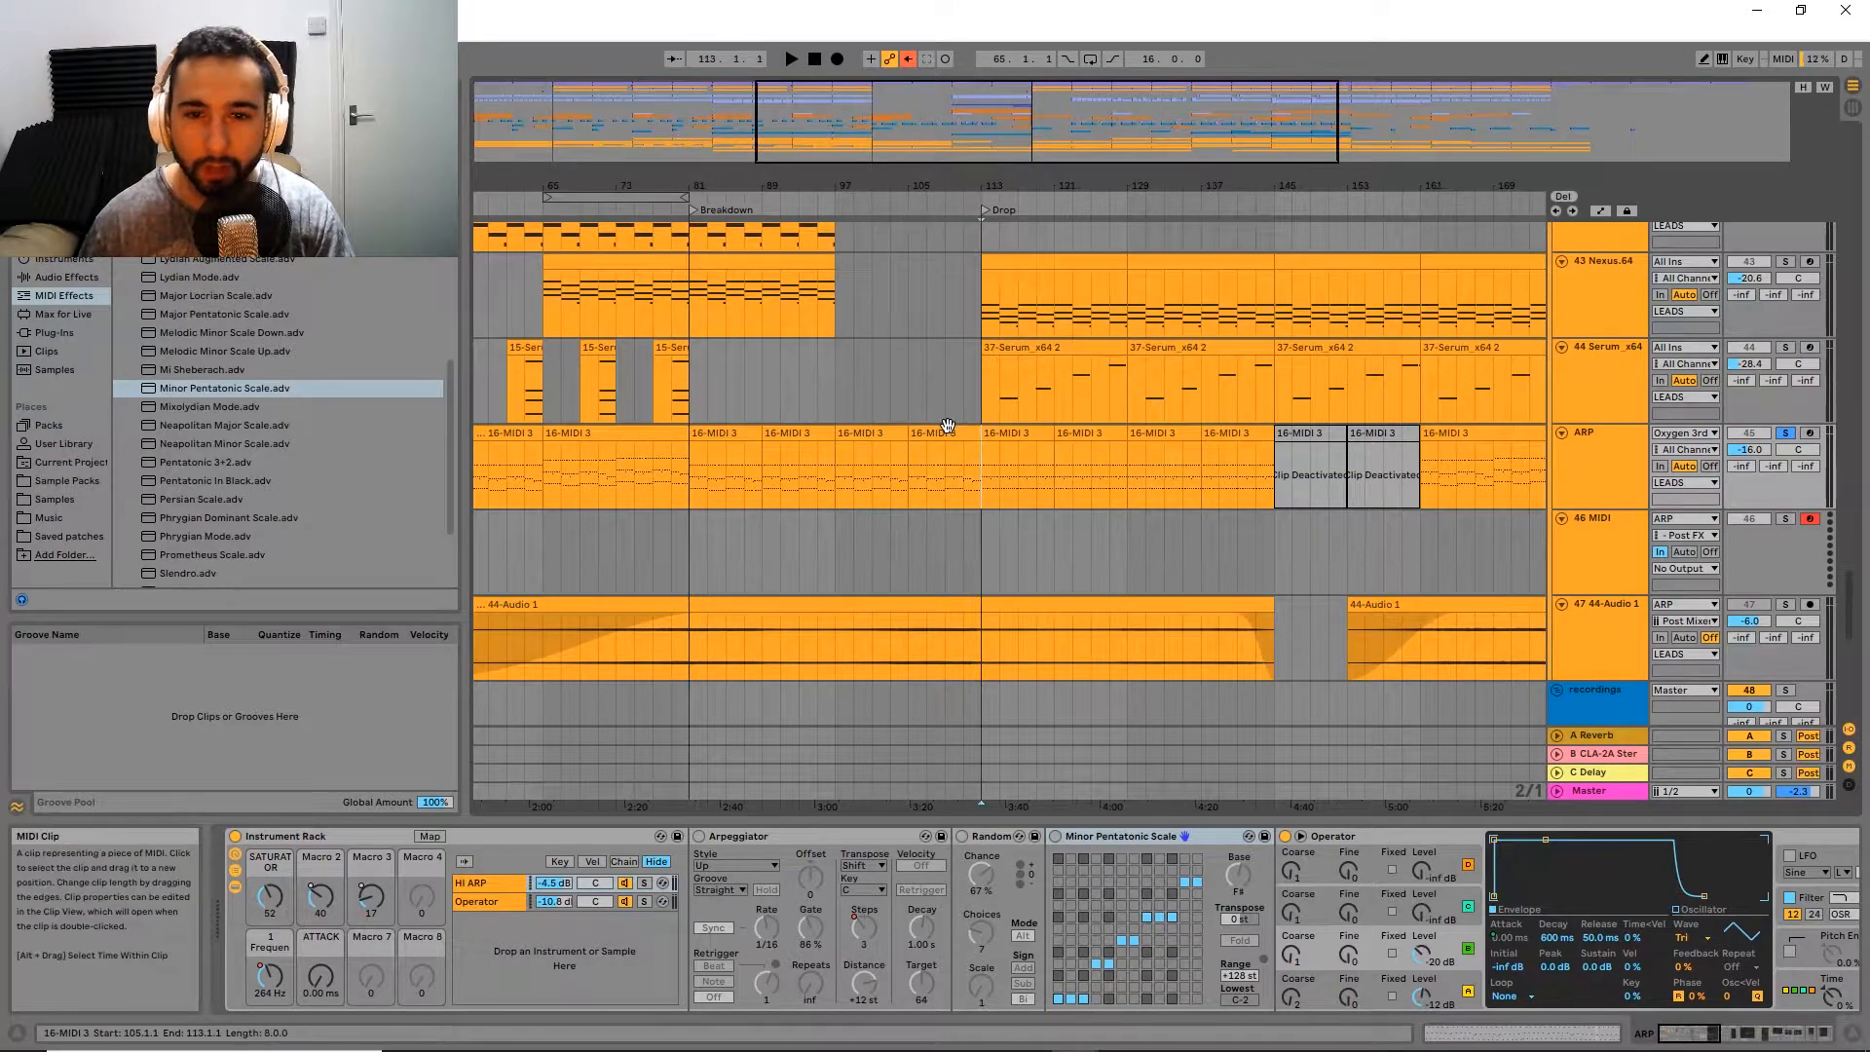
{"action": "left_click", "coordinate": [947, 425]}
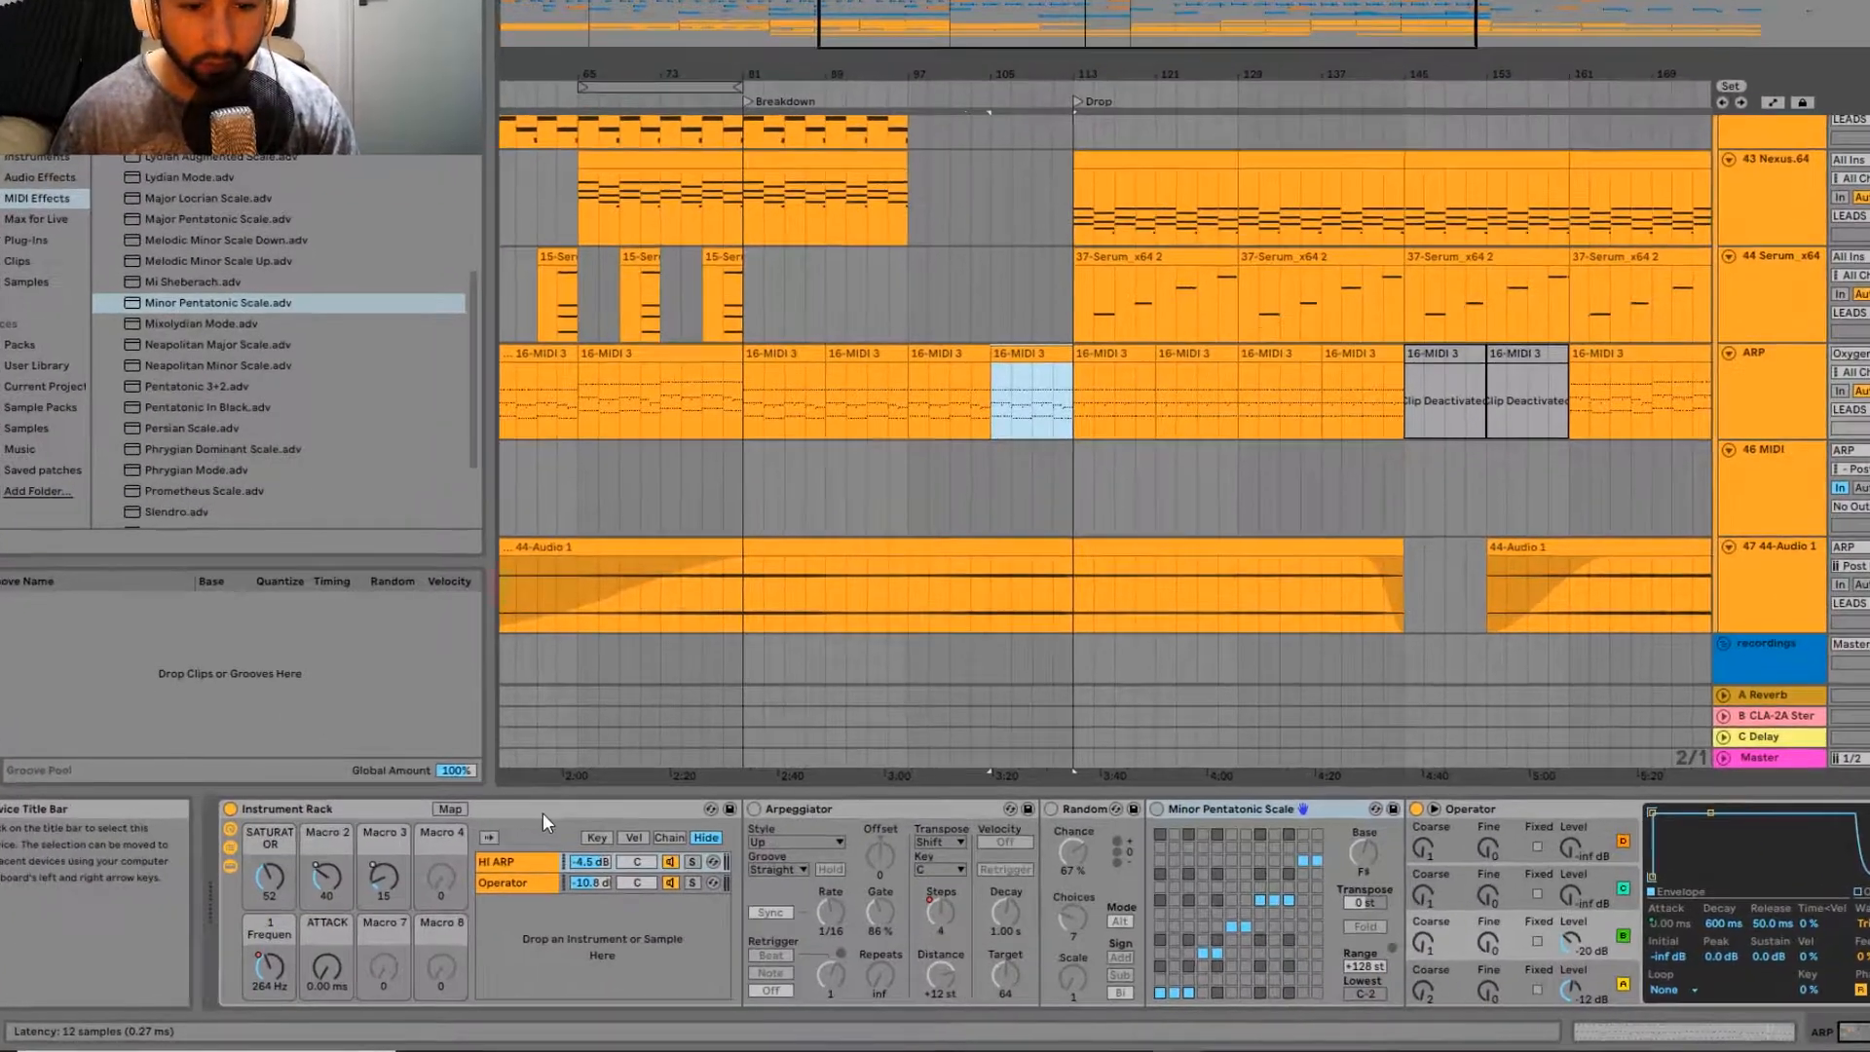
Step: Examine the ARP track's Instrument Rack, comparing its HI ARP and Operator chains
{"action": "left_click", "coordinate": [509, 836]}
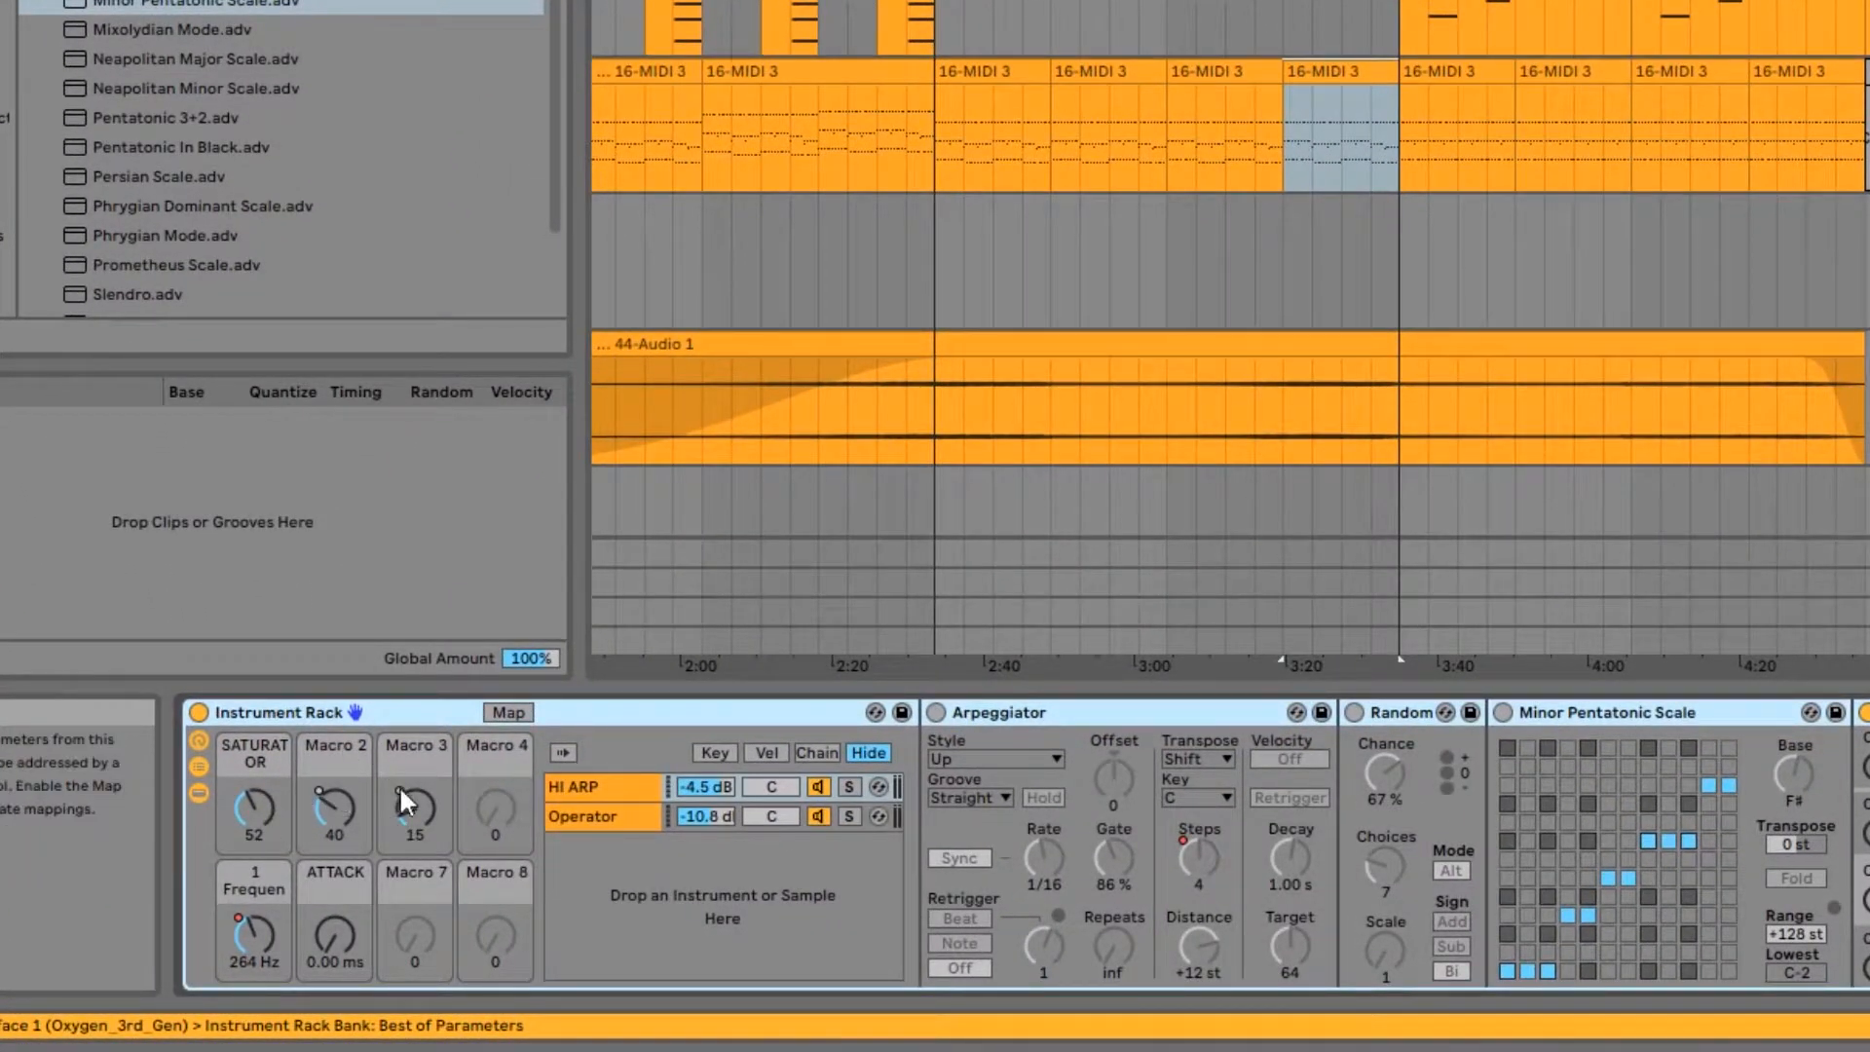
{"action": "left_click", "coordinate": [612, 795]}
{"action": "left_click", "coordinate": [612, 811]}
{"action": "left_click", "coordinate": [624, 786]}
{"action": "left_click", "coordinate": [617, 821]}
{"action": "left_click", "coordinate": [617, 792]}
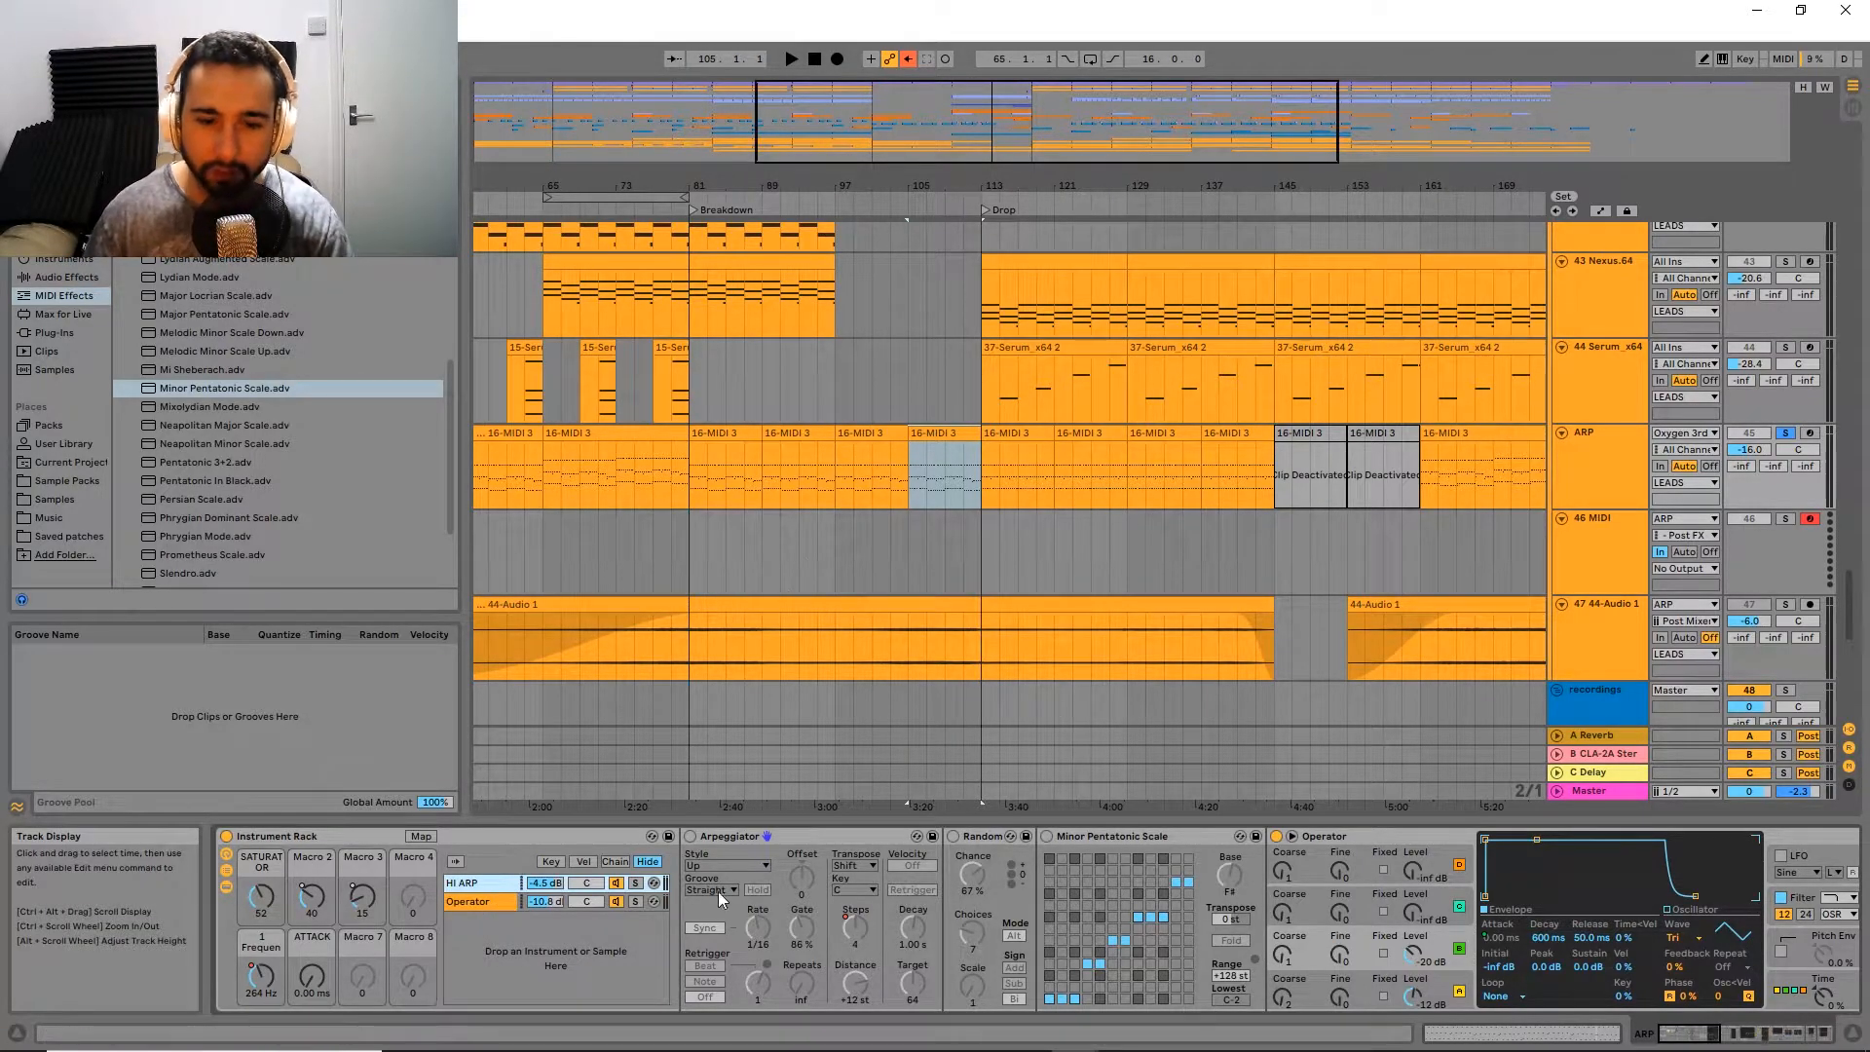
Step: Solo the rack's Operator chain and play the selected ARP clip to hear it alone
{"action": "scroll", "coordinate": [1007, 534], "scroll_direction": "right", "scroll_amount": 5}
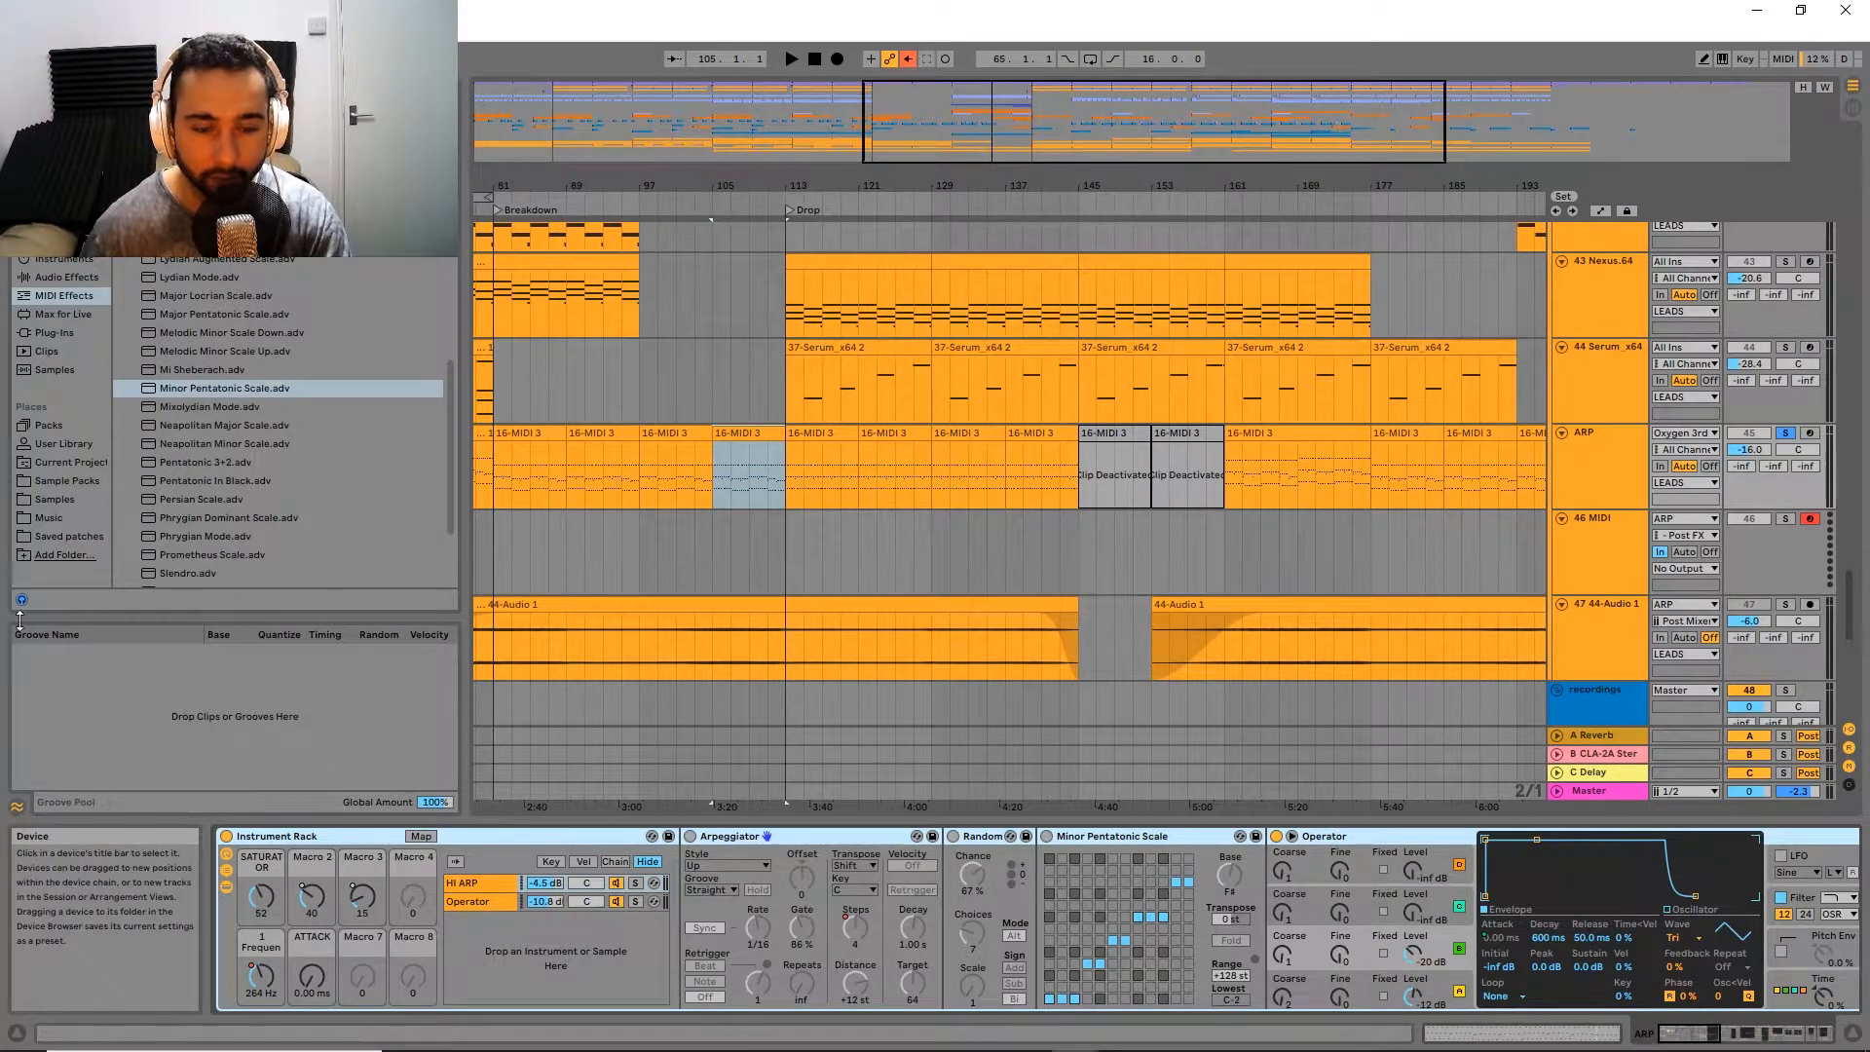
{"action": "left_click", "coordinate": [492, 902]}
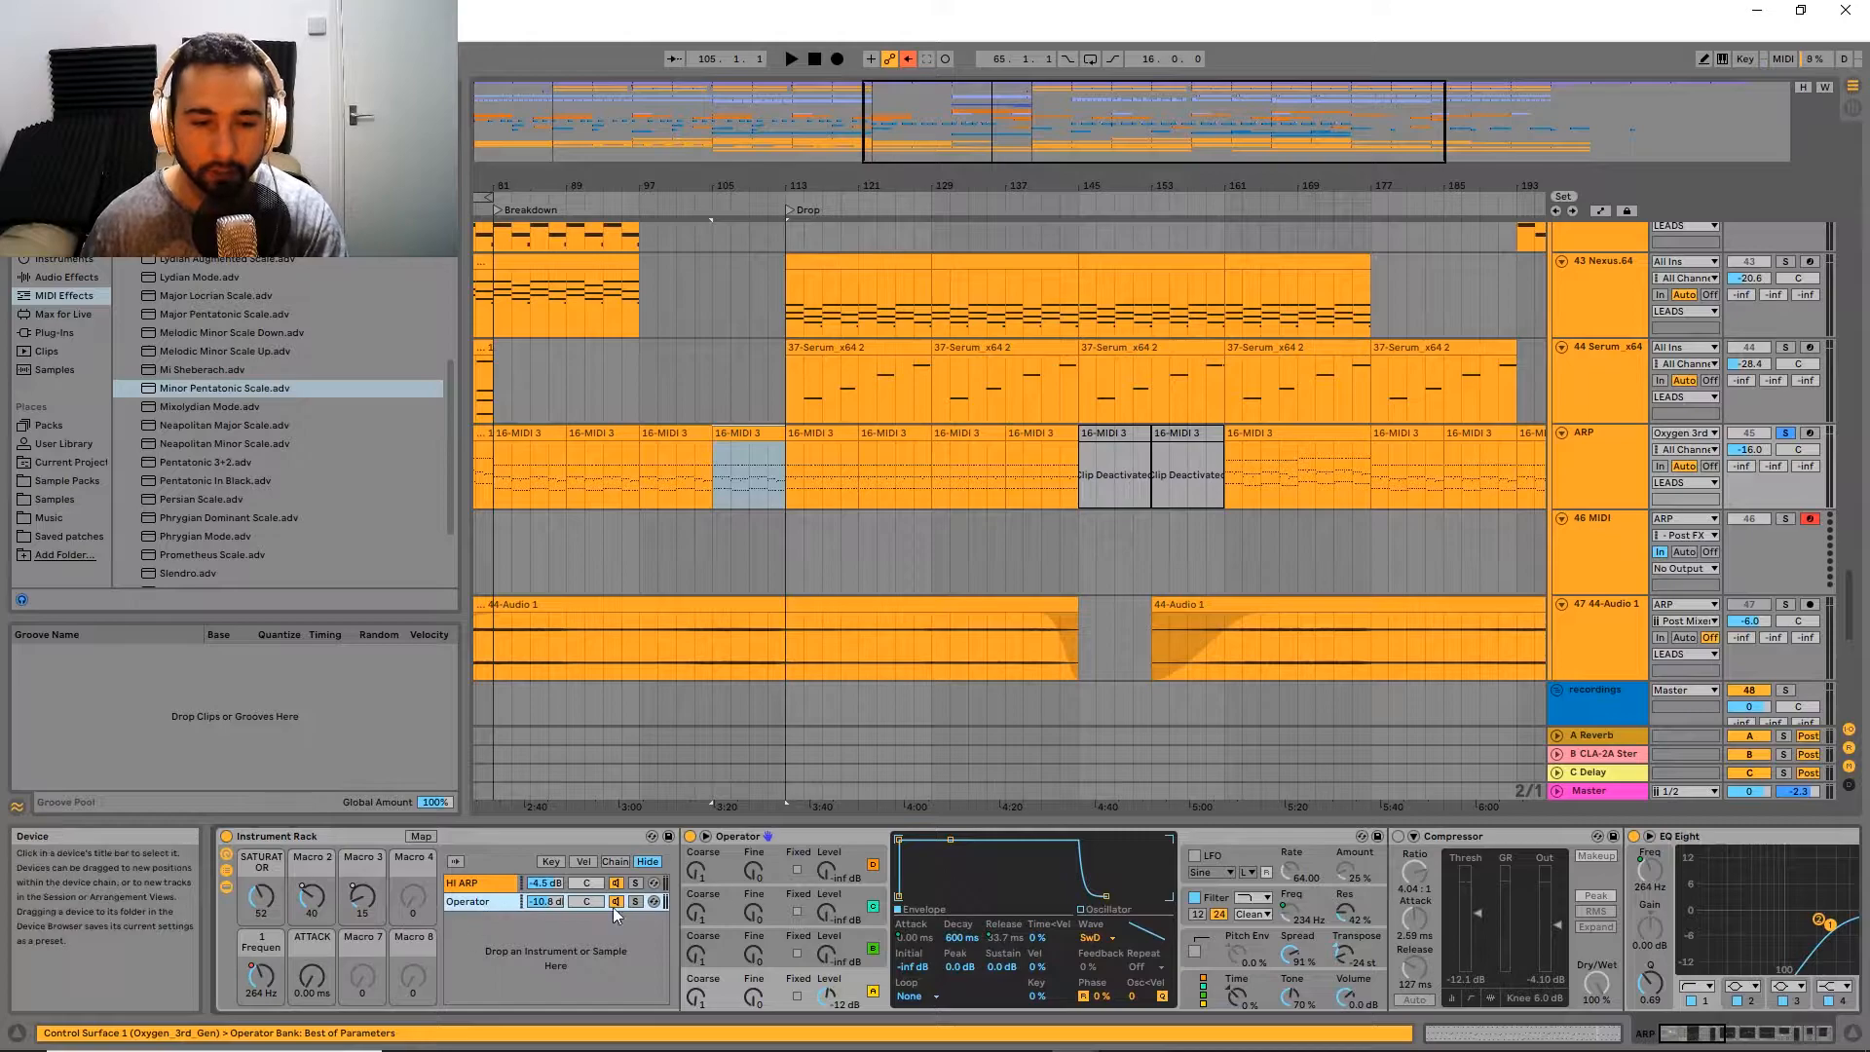
{"action": "key", "text": "space"}
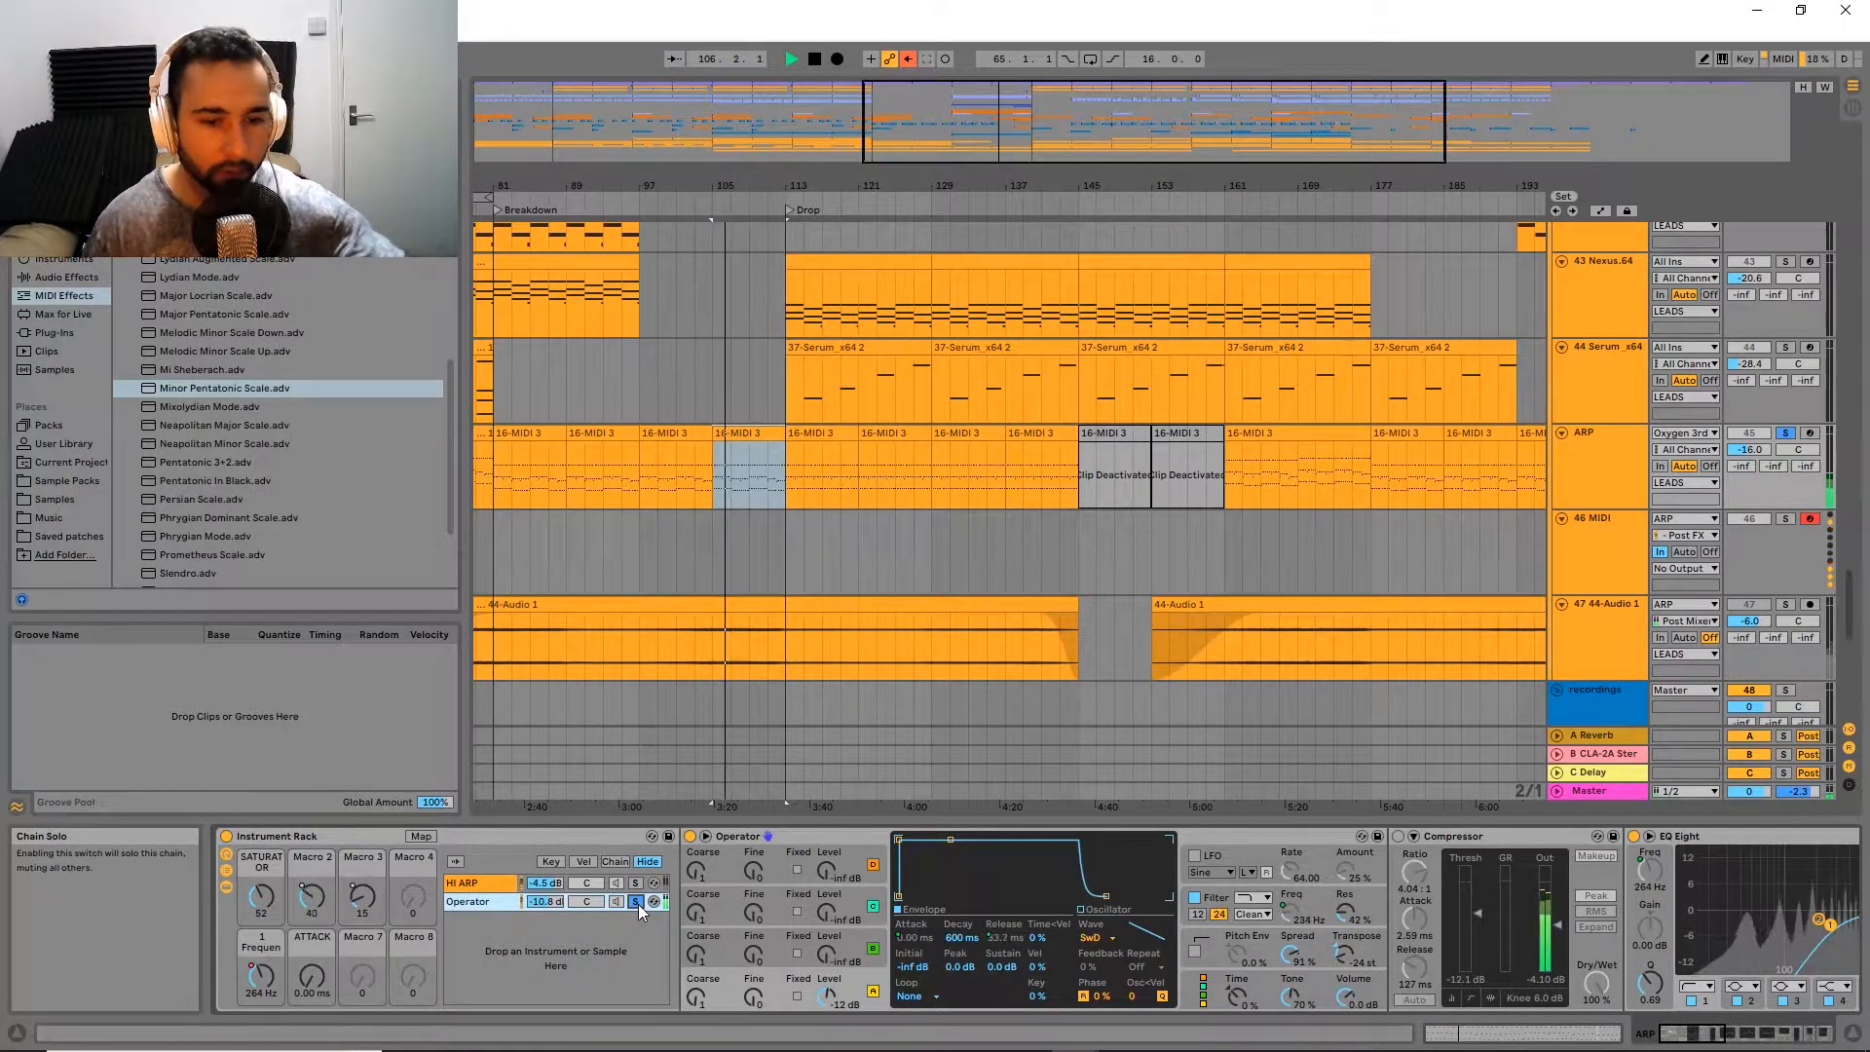
{"action": "key", "text": "space"}
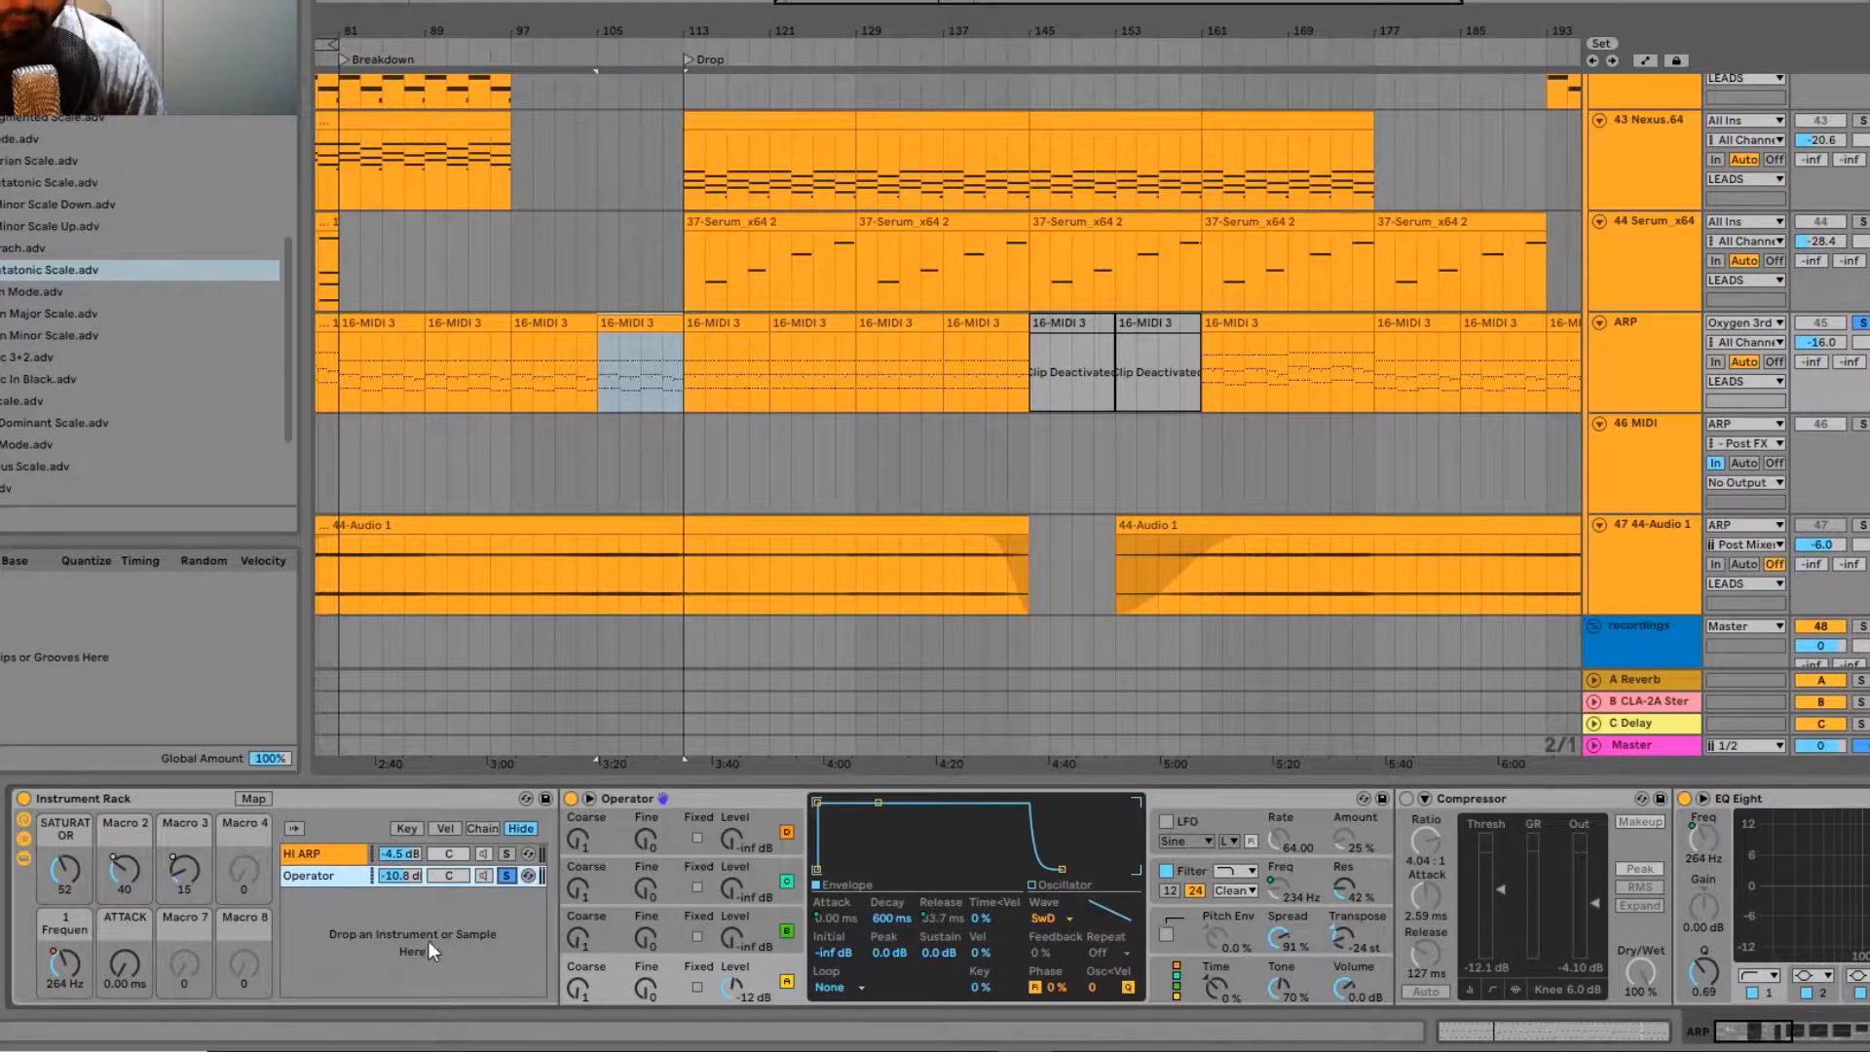
Step: Compare the device lineups of the HI ARP and Operator chains, finishing on the Operator chain
{"action": "left_click", "coordinate": [336, 857]}
{"action": "left_click", "coordinate": [329, 880]}
{"action": "left_click", "coordinate": [335, 860]}
{"action": "left_click", "coordinate": [335, 873]}
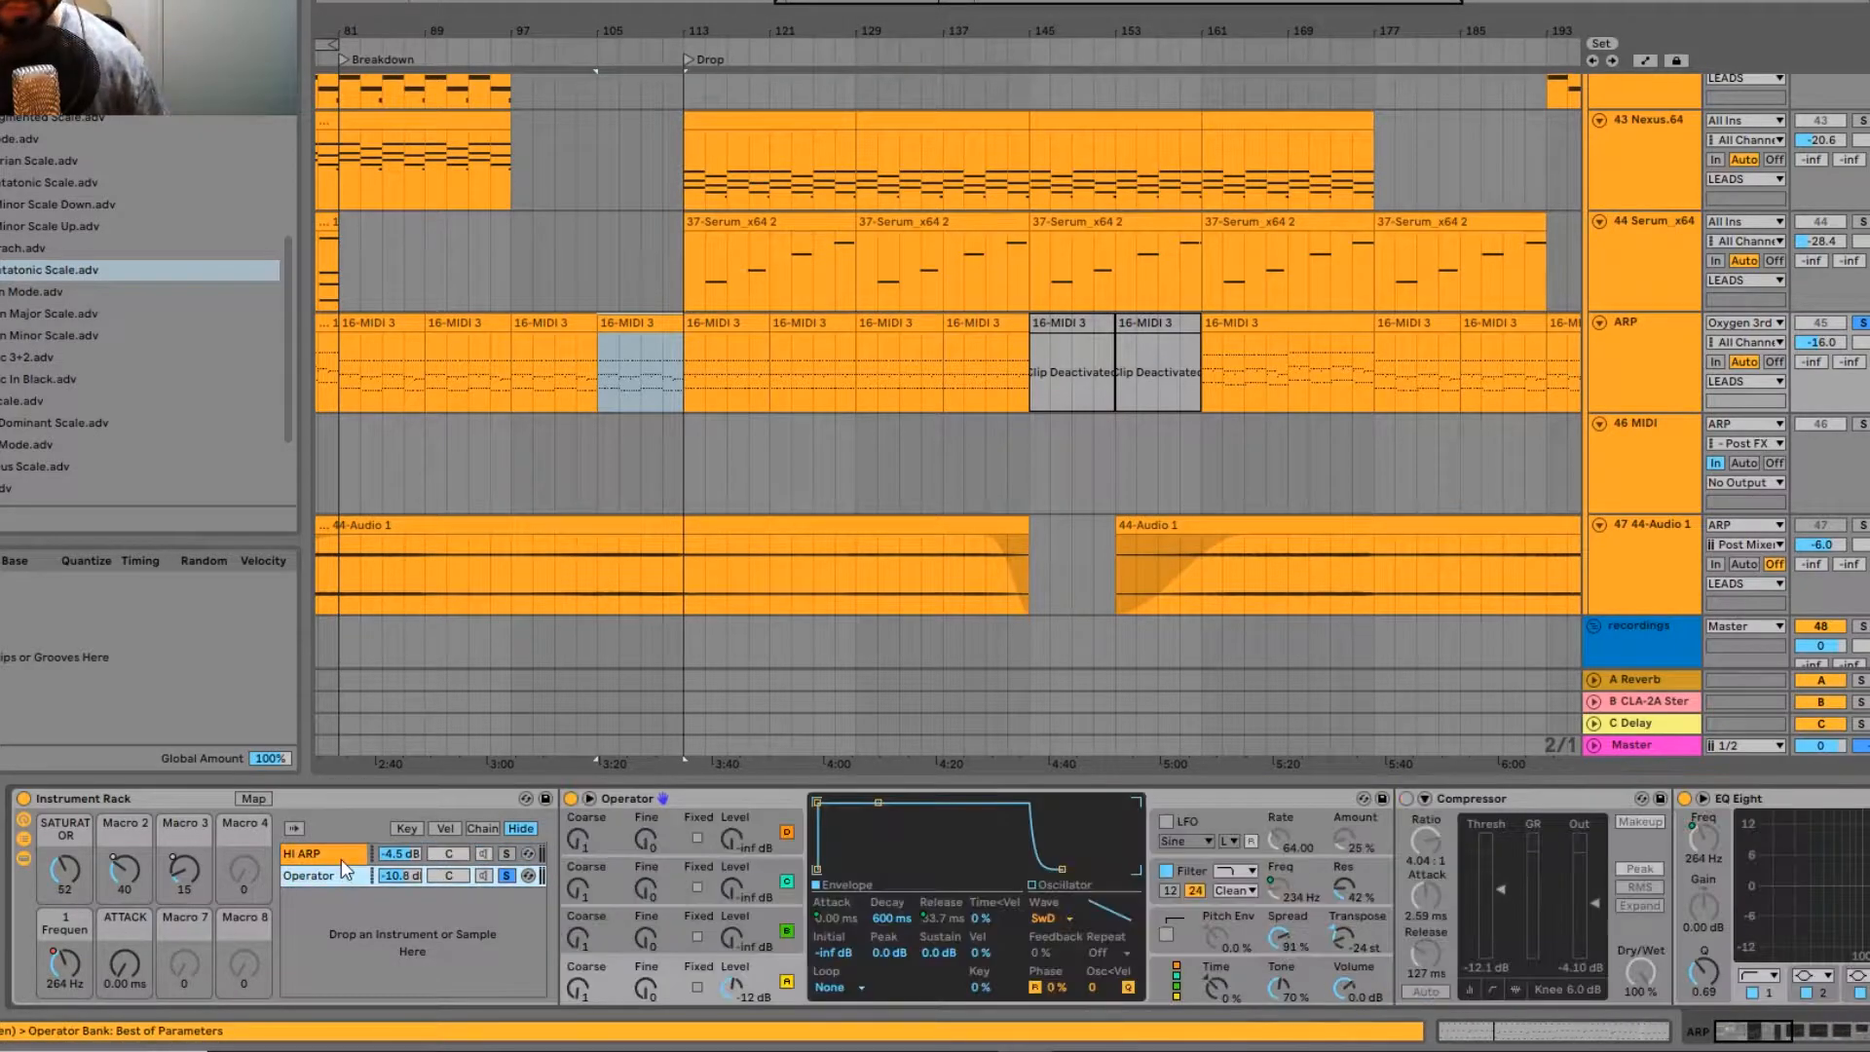
{"action": "left_click", "coordinate": [345, 852]}
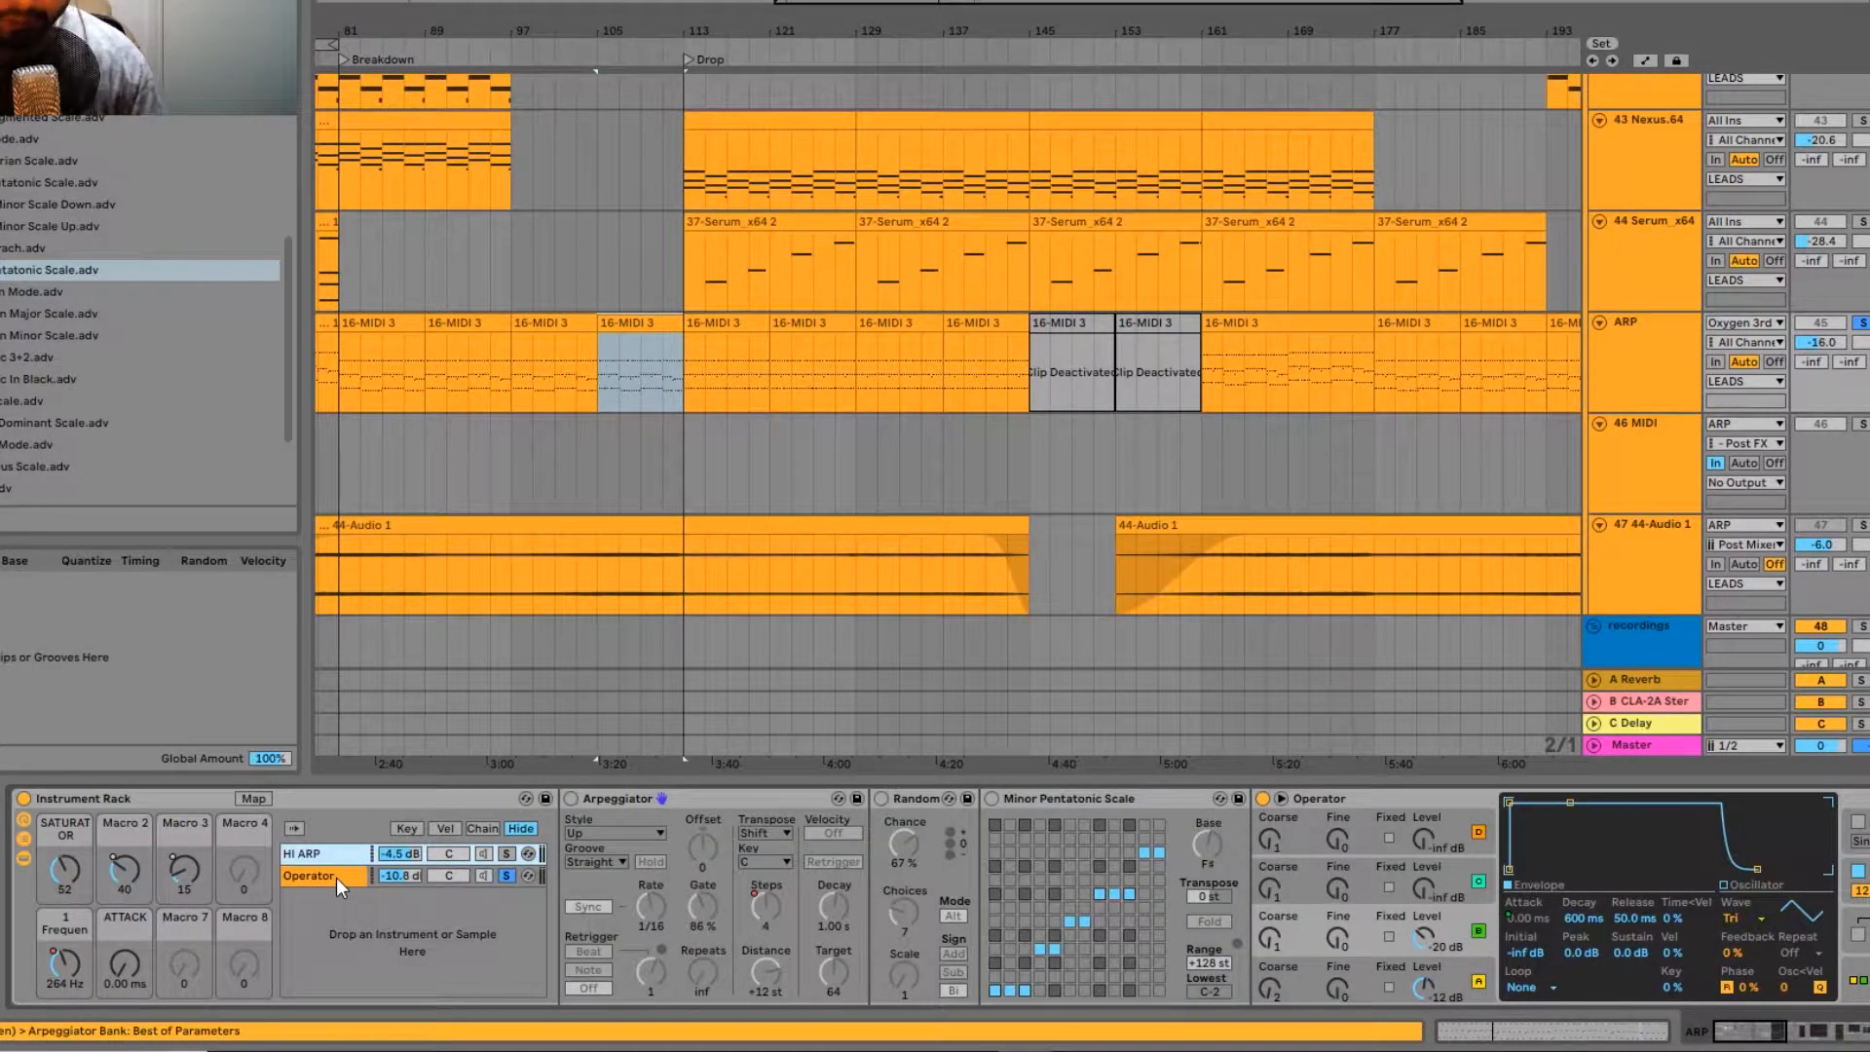
{"action": "left_click", "coordinate": [336, 879]}
{"action": "left_click", "coordinate": [331, 856]}
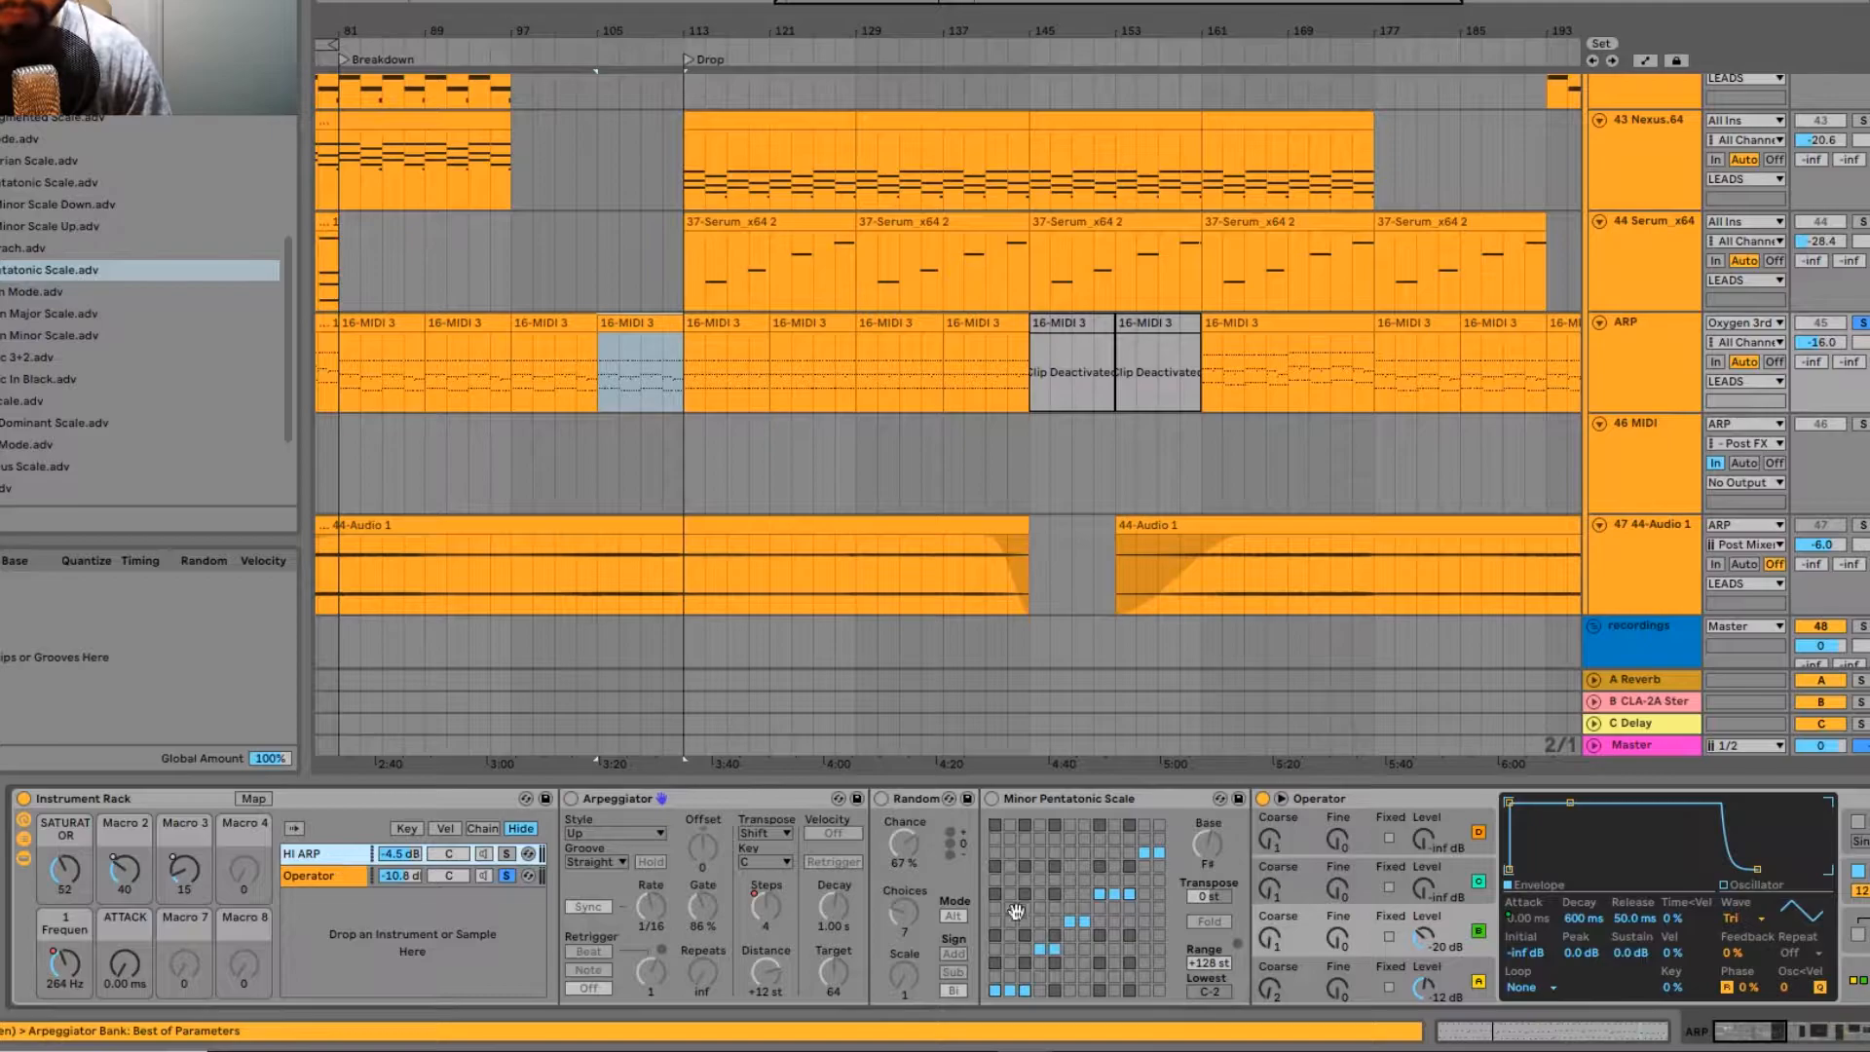
{"action": "scroll", "coordinate": [909, 962], "scroll_direction": "right", "scroll_amount": 5}
{"action": "scroll", "coordinate": [178, 874], "scroll_direction": "left", "scroll_amount": 5}
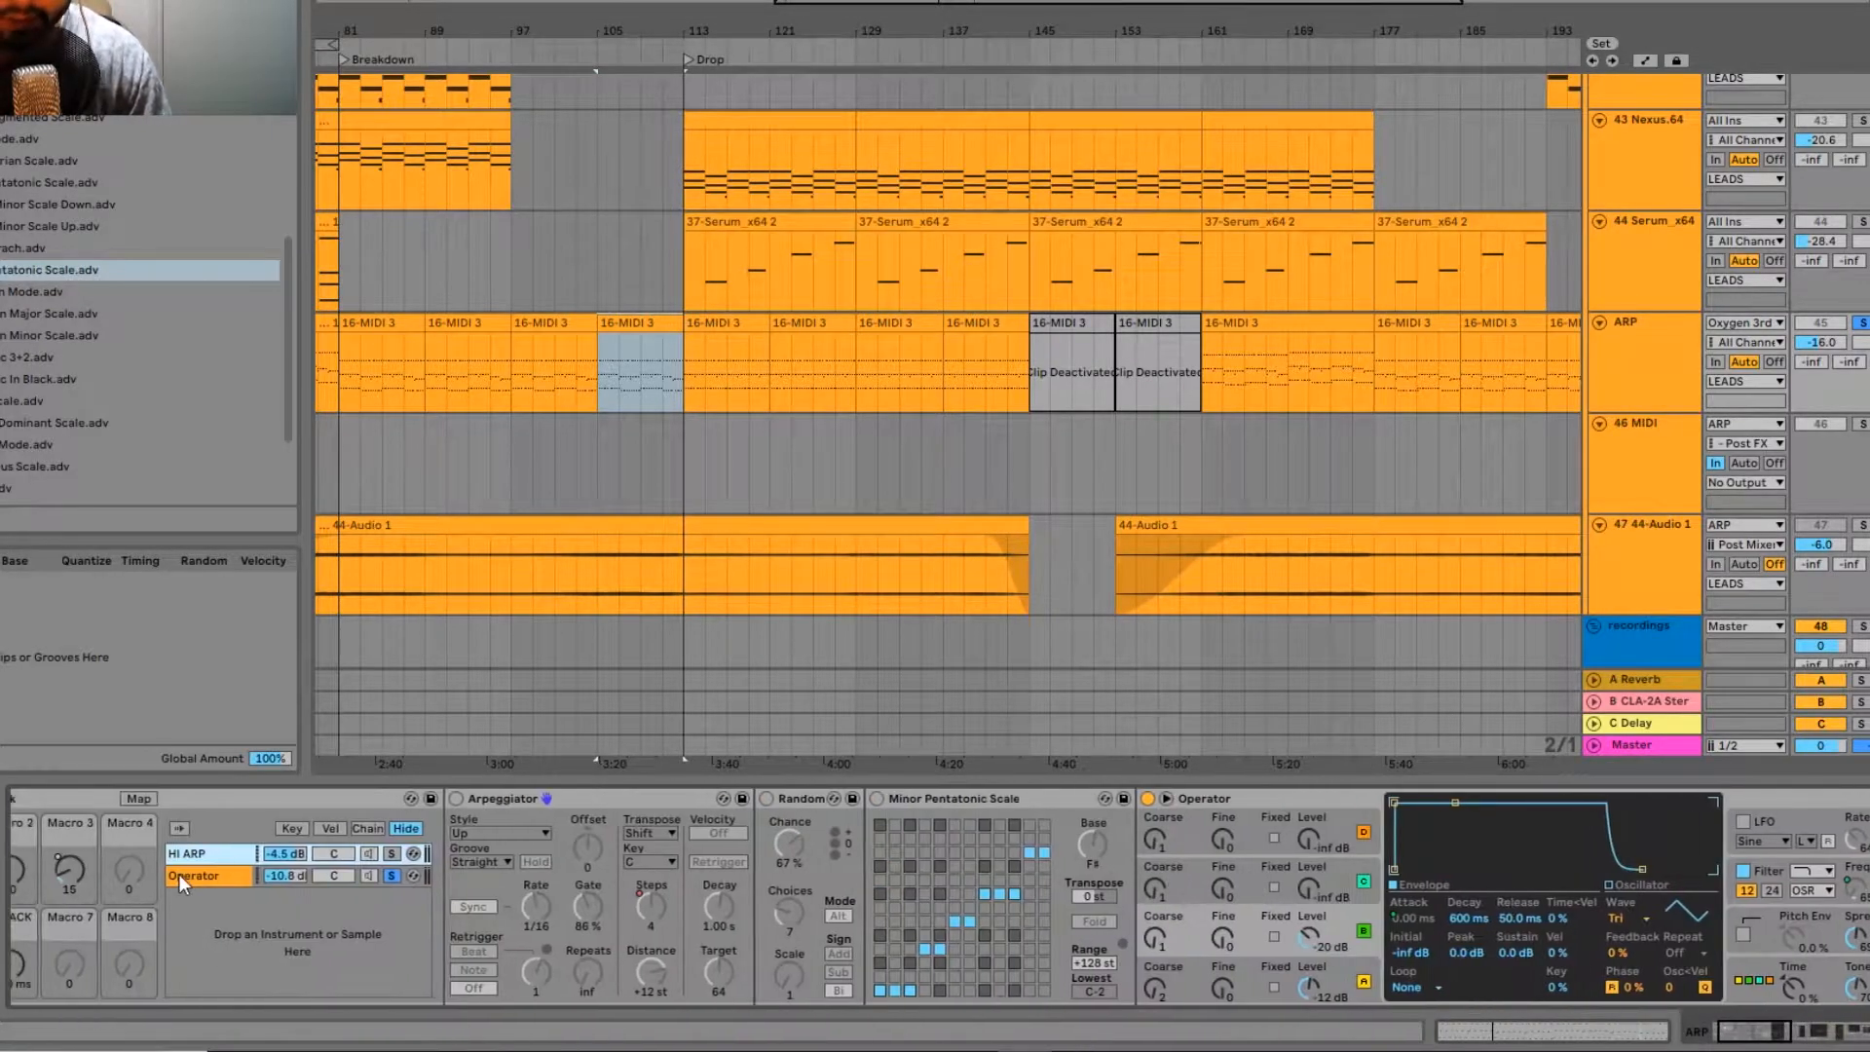
{"action": "left_click", "coordinate": [179, 874]}
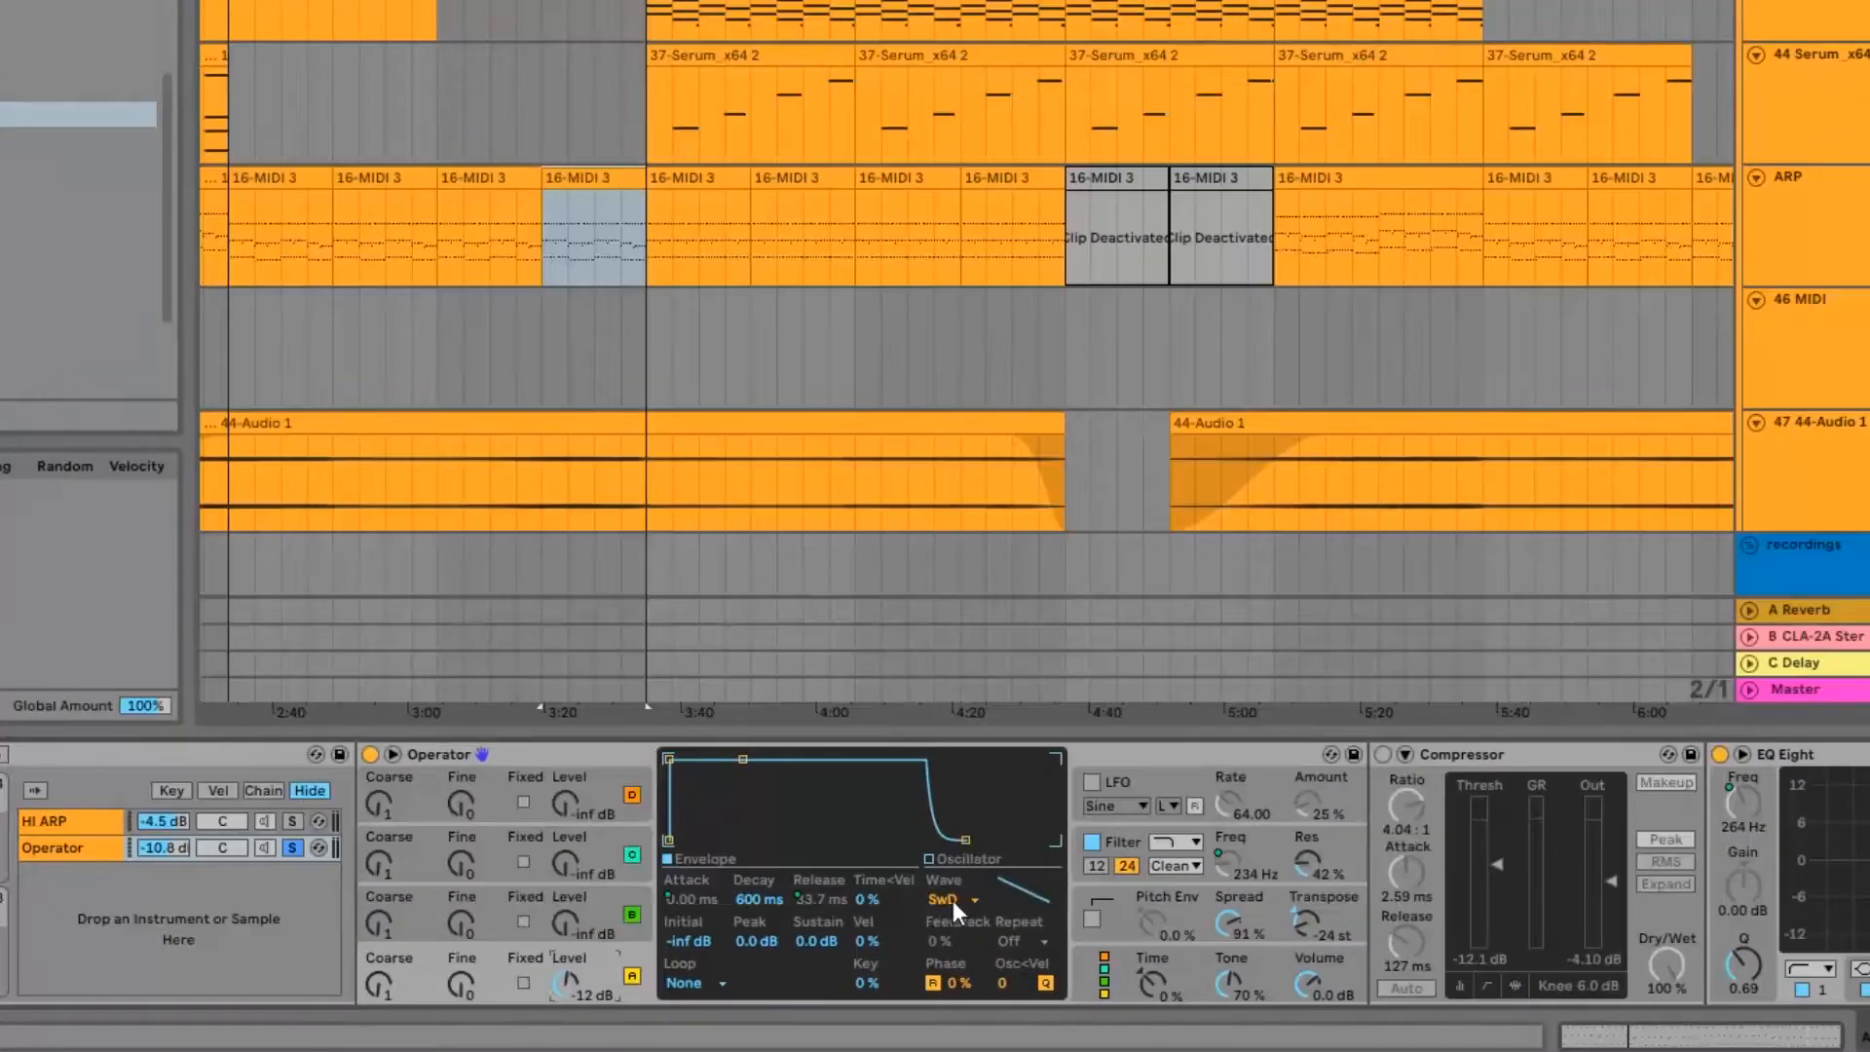
Step: Inspect Operator's filter and oscillator A settings, and play the clip to hear the soloed chain
{"action": "left_click", "coordinate": [1116, 848]}
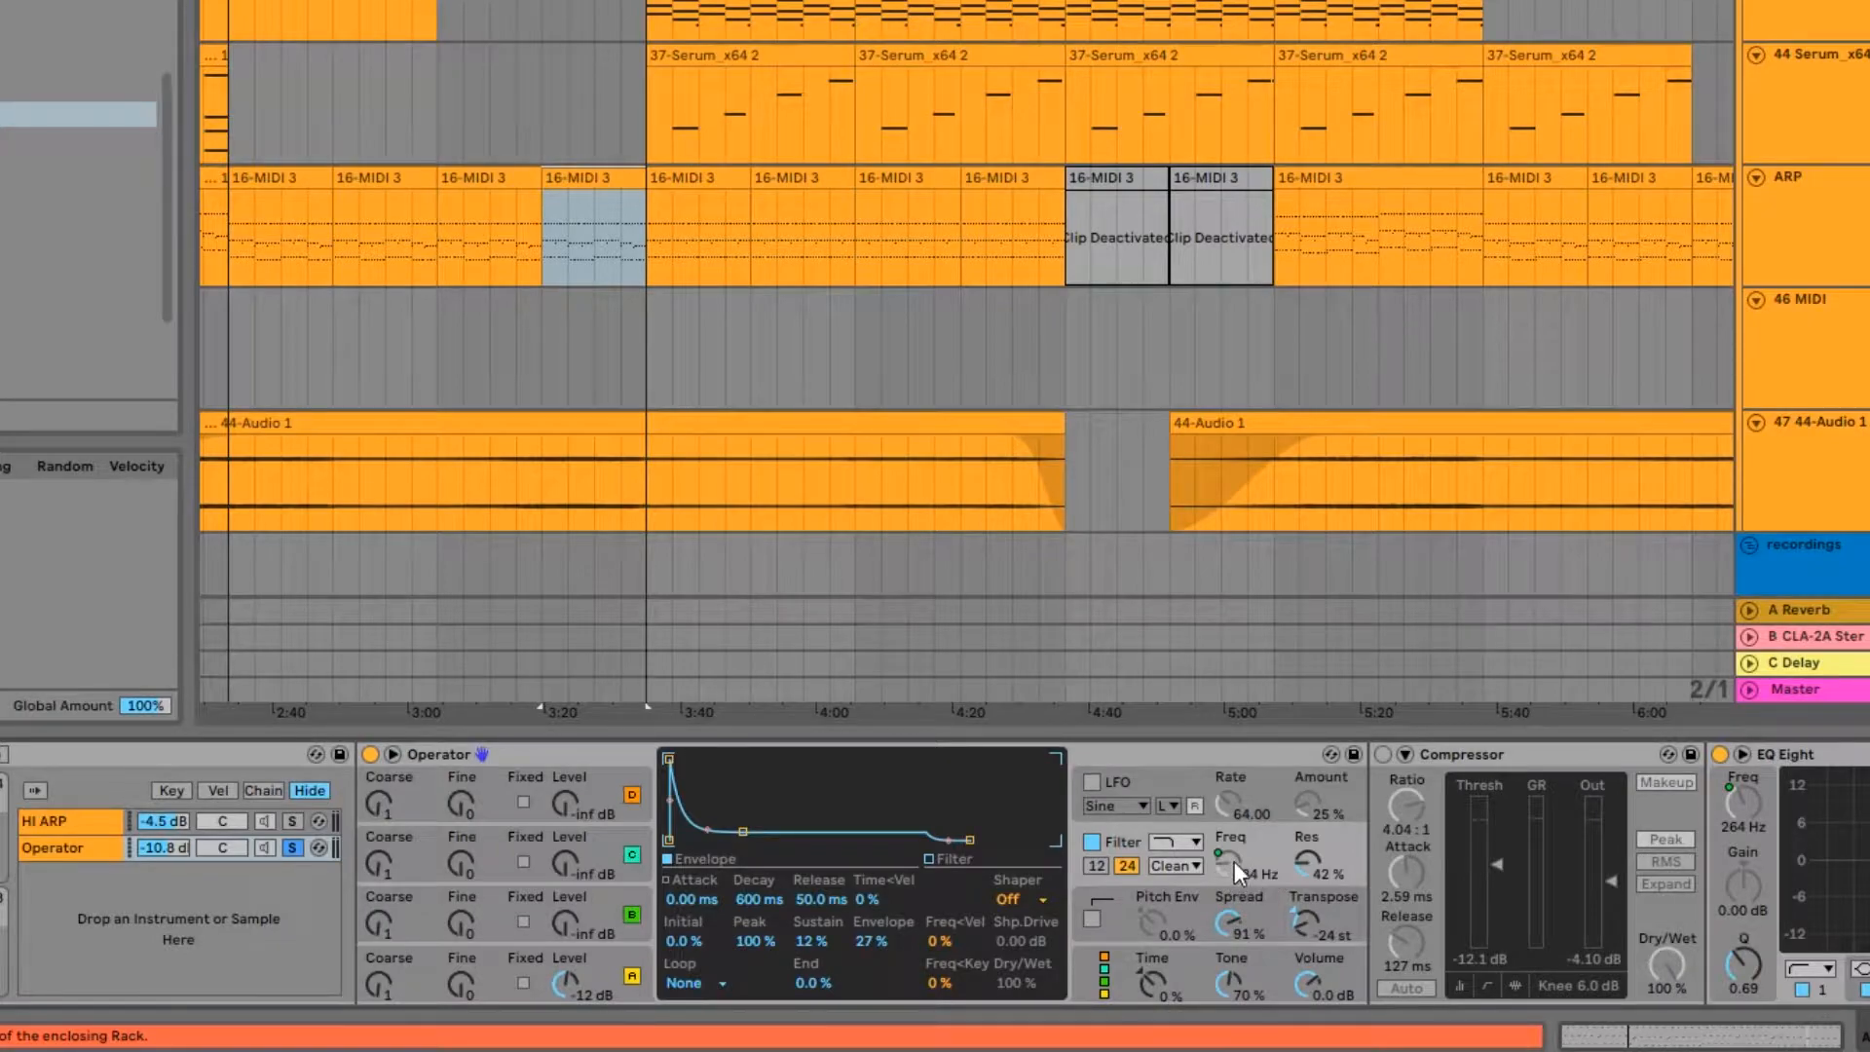
{"action": "left_click_drag", "start_coordinate": [869, 885], "coordinate": [1171, 890]}
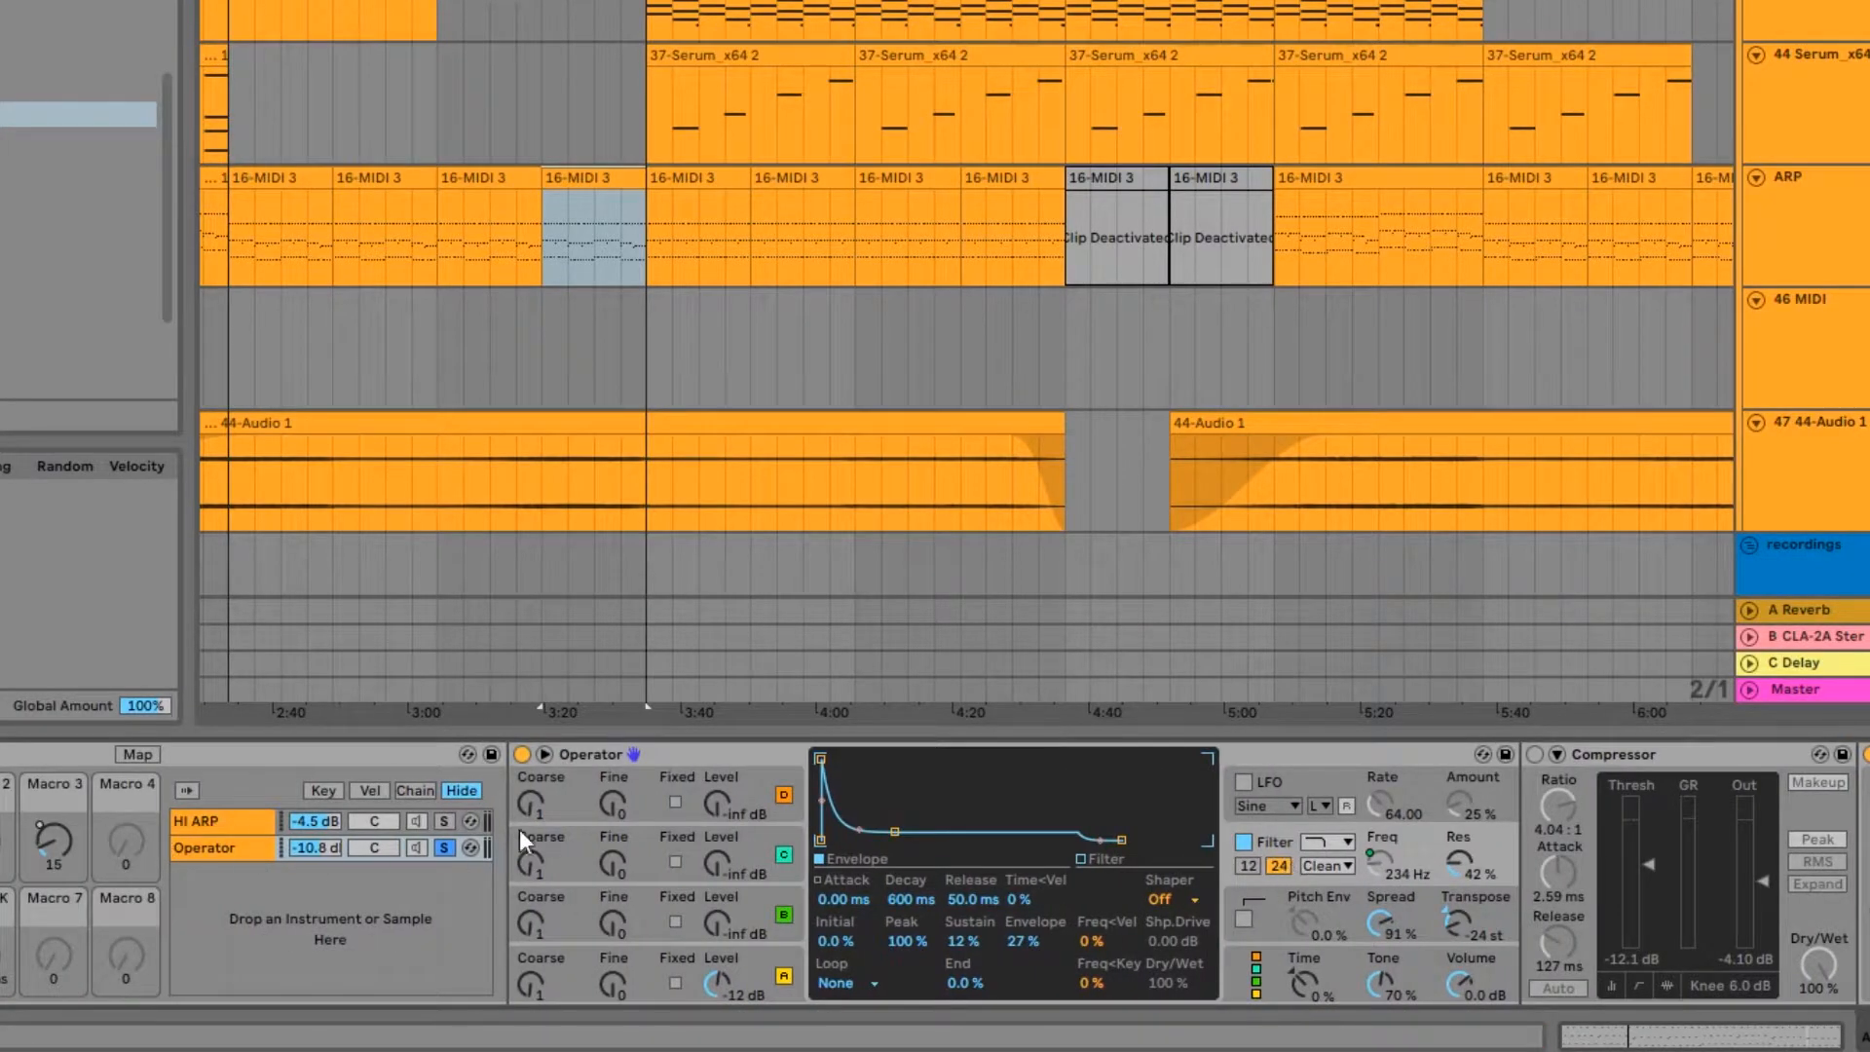
{"action": "left_click", "coordinate": [752, 956]}
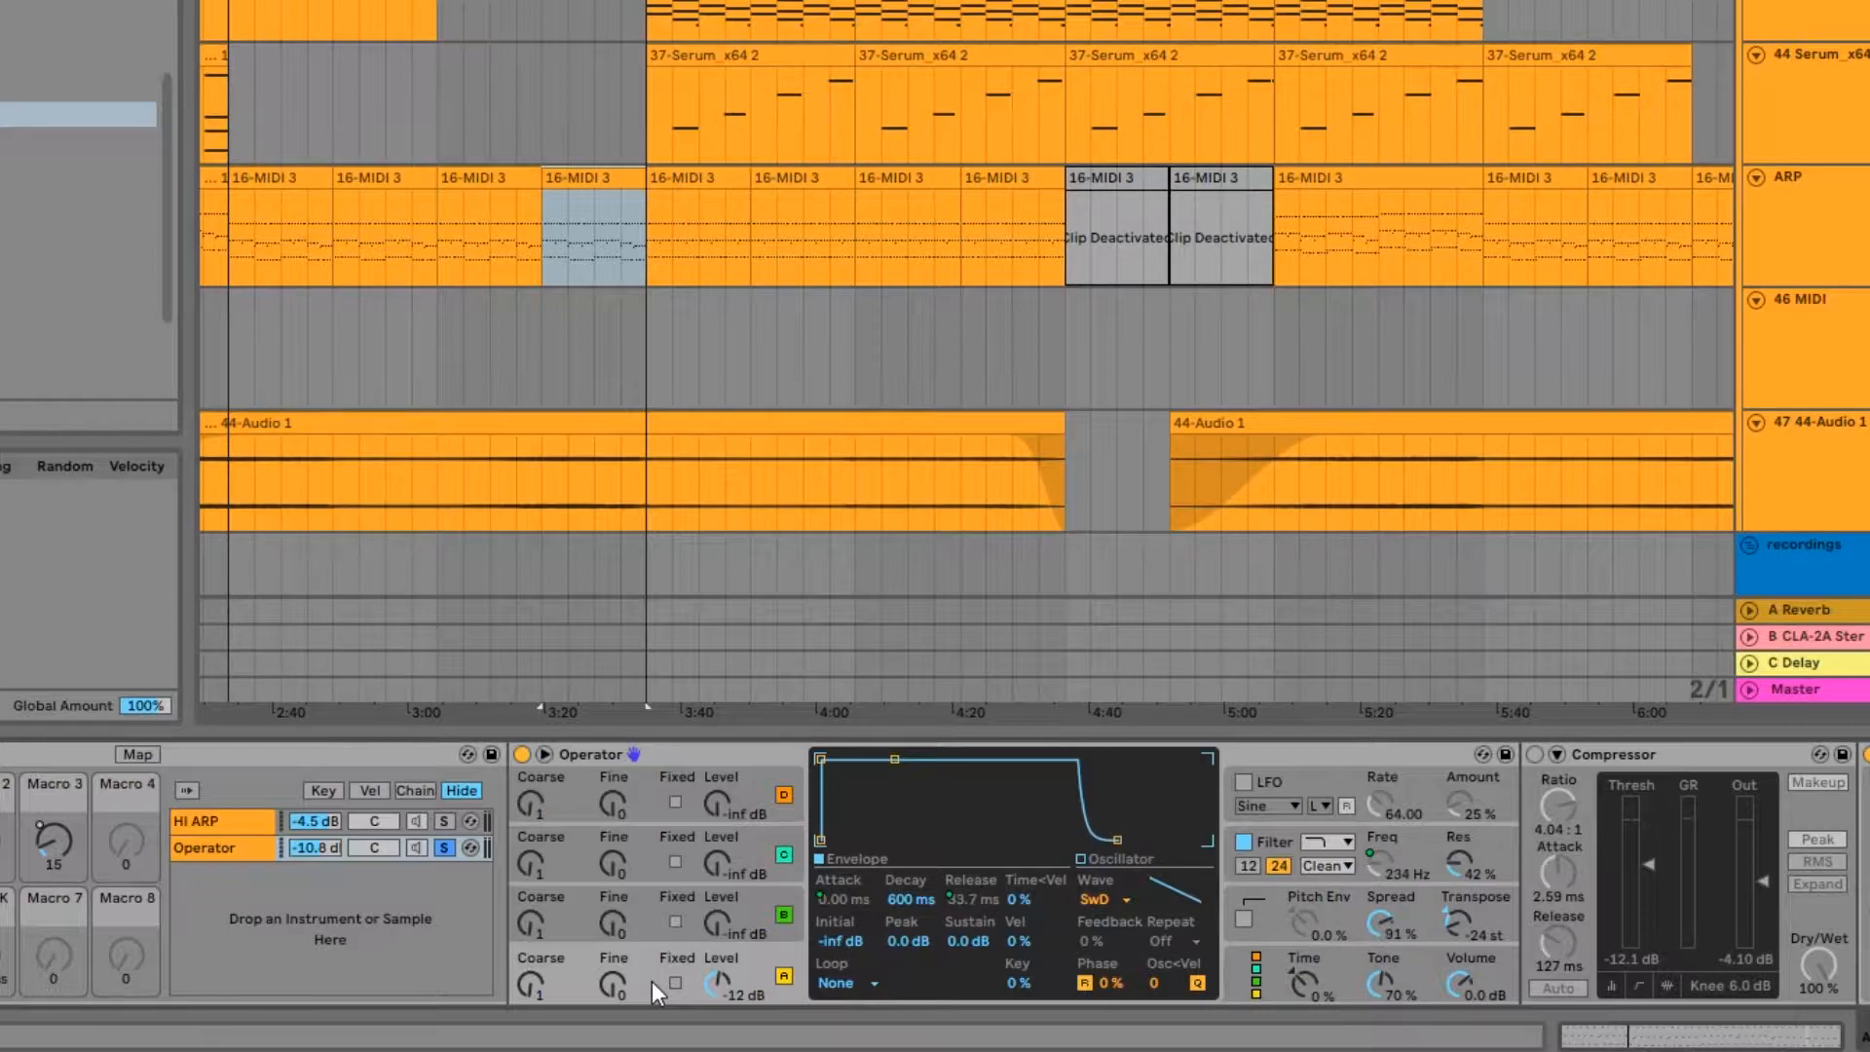
{"action": "key", "text": "space"}
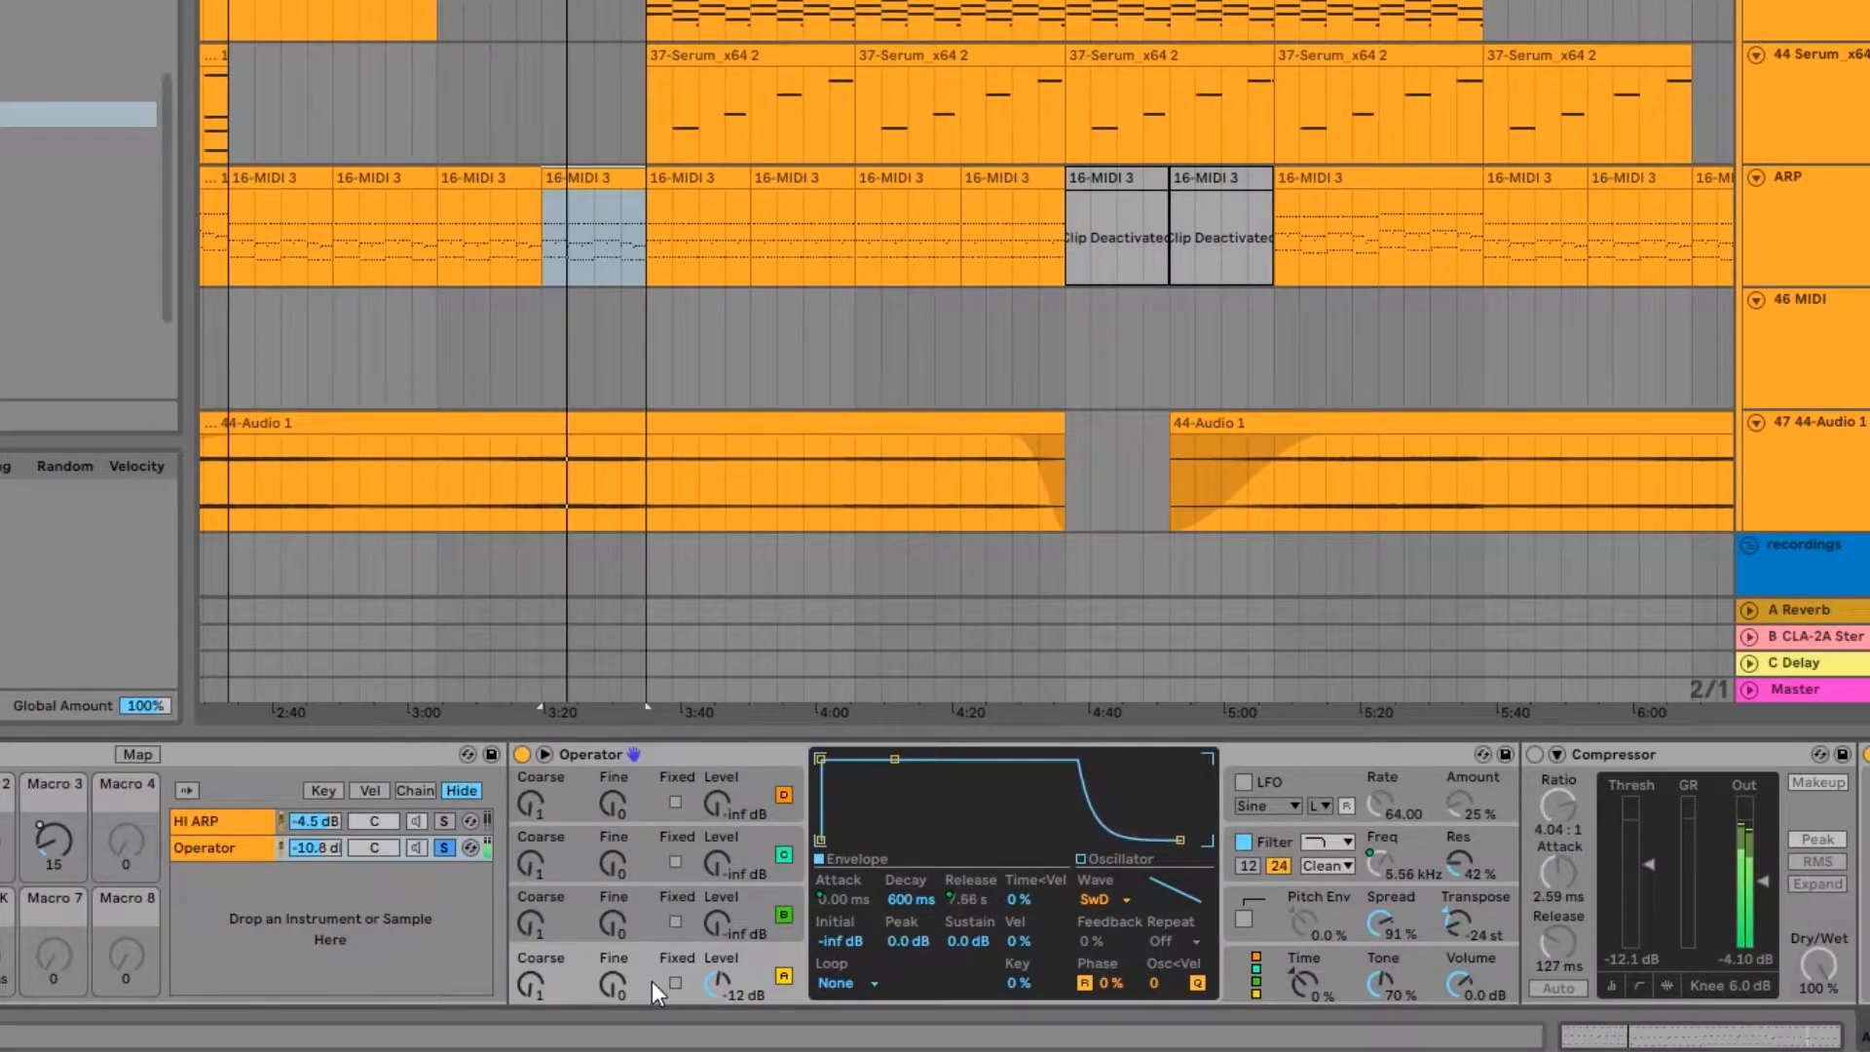
{"action": "key", "text": "space"}
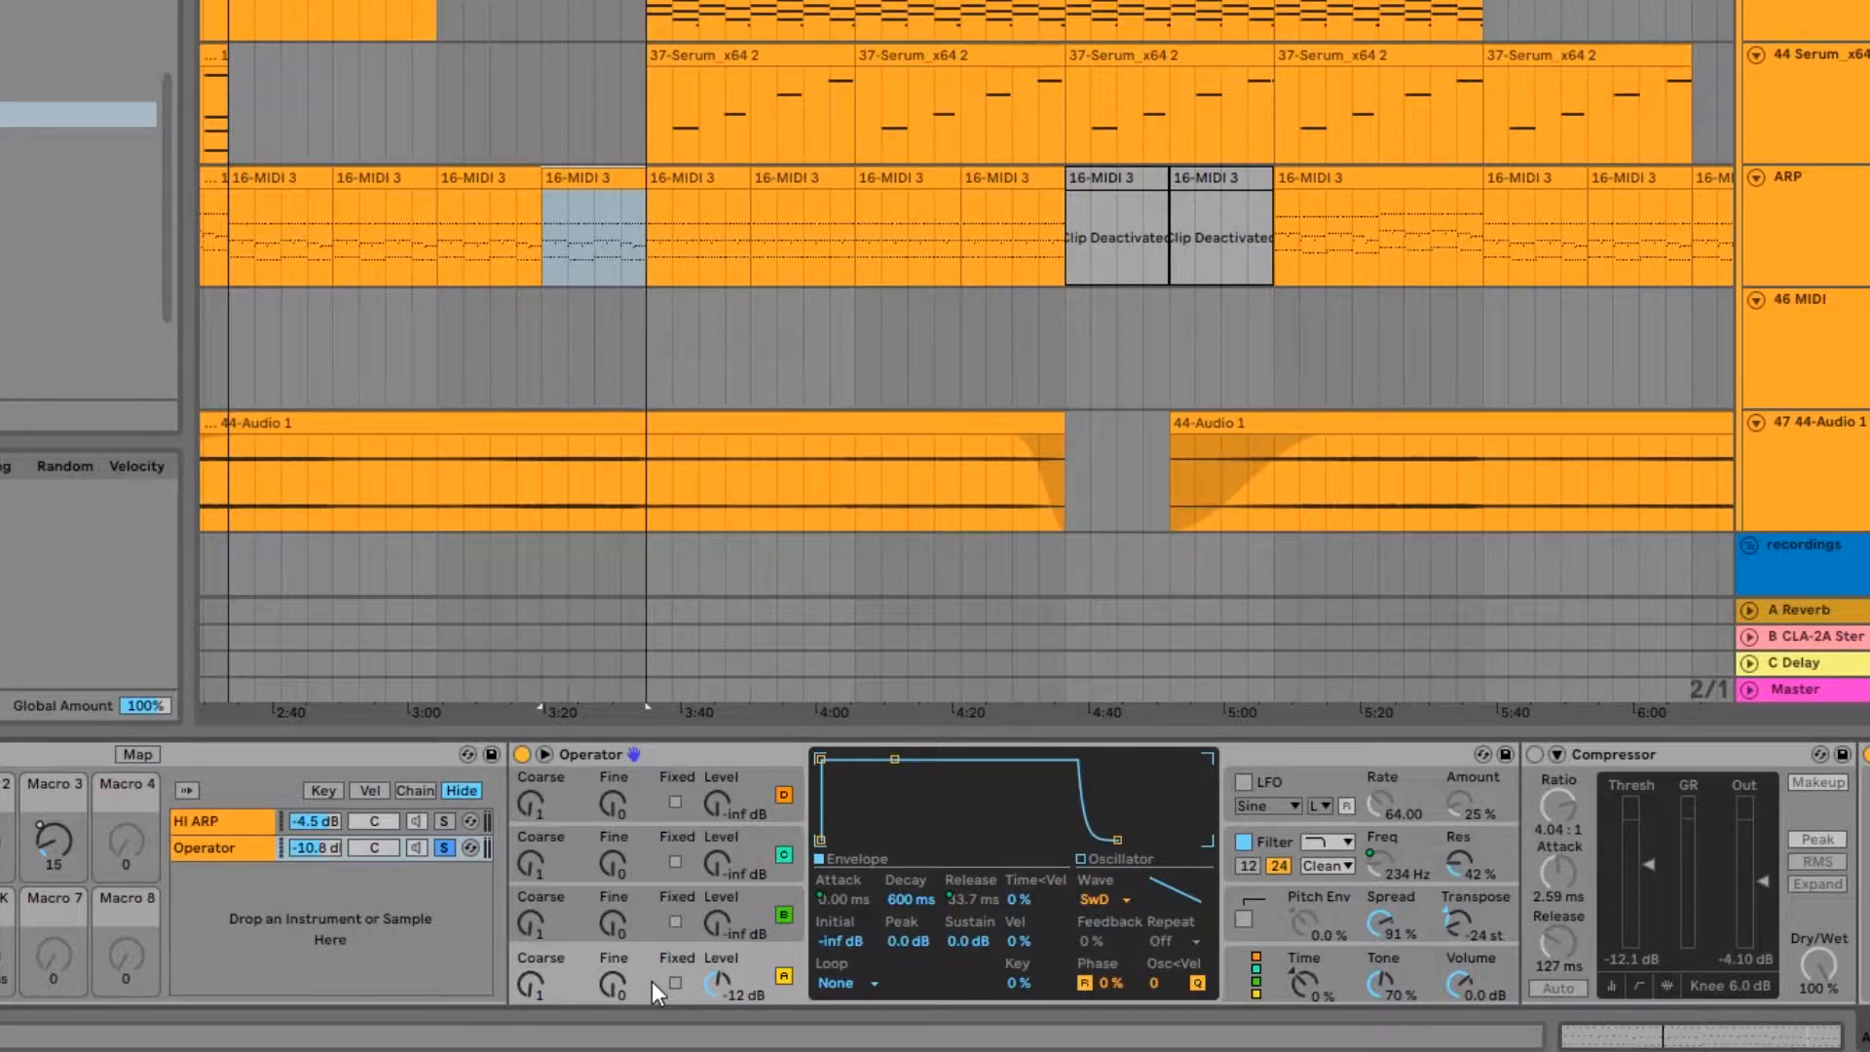
Step: Inspect Operator's filter envelope and Transpose settings, and listen to the clip while watching the transposition
{"action": "scroll", "coordinate": [651, 980], "scroll_direction": "right", "scroll_amount": 2}
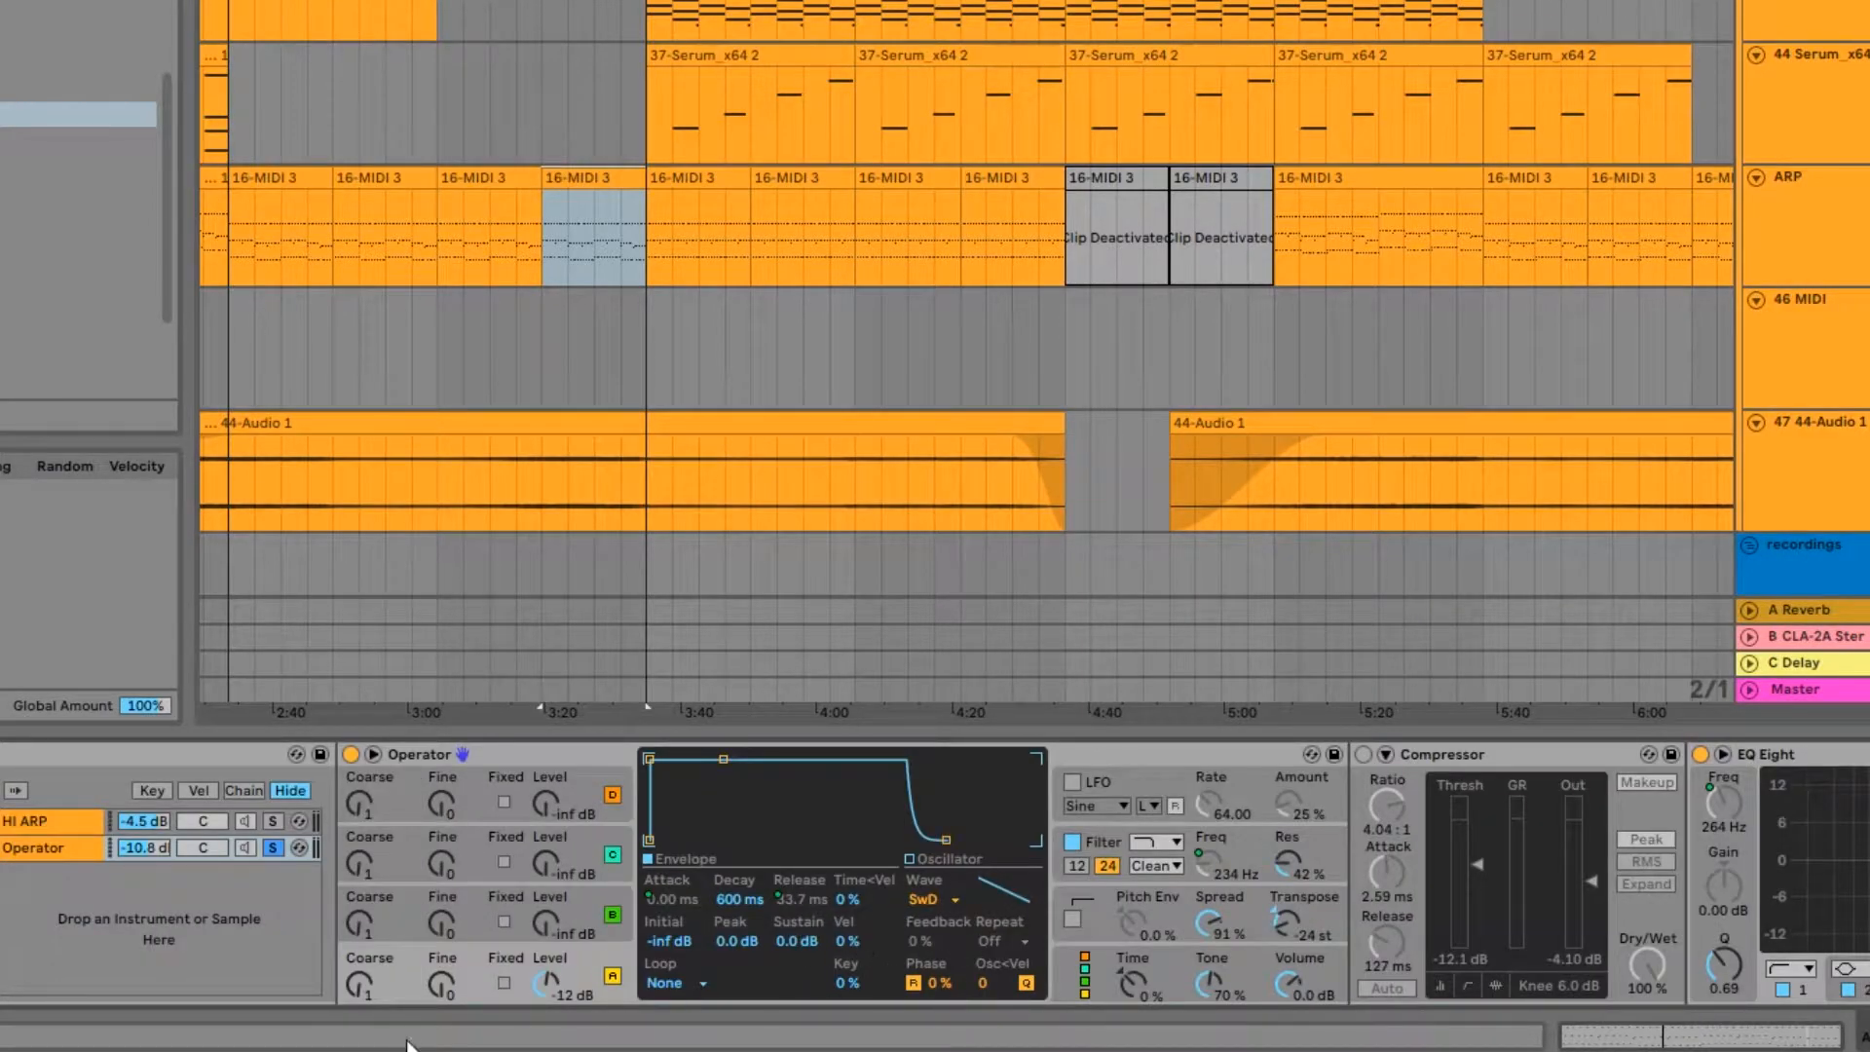
{"action": "left_click", "coordinate": [1132, 827]}
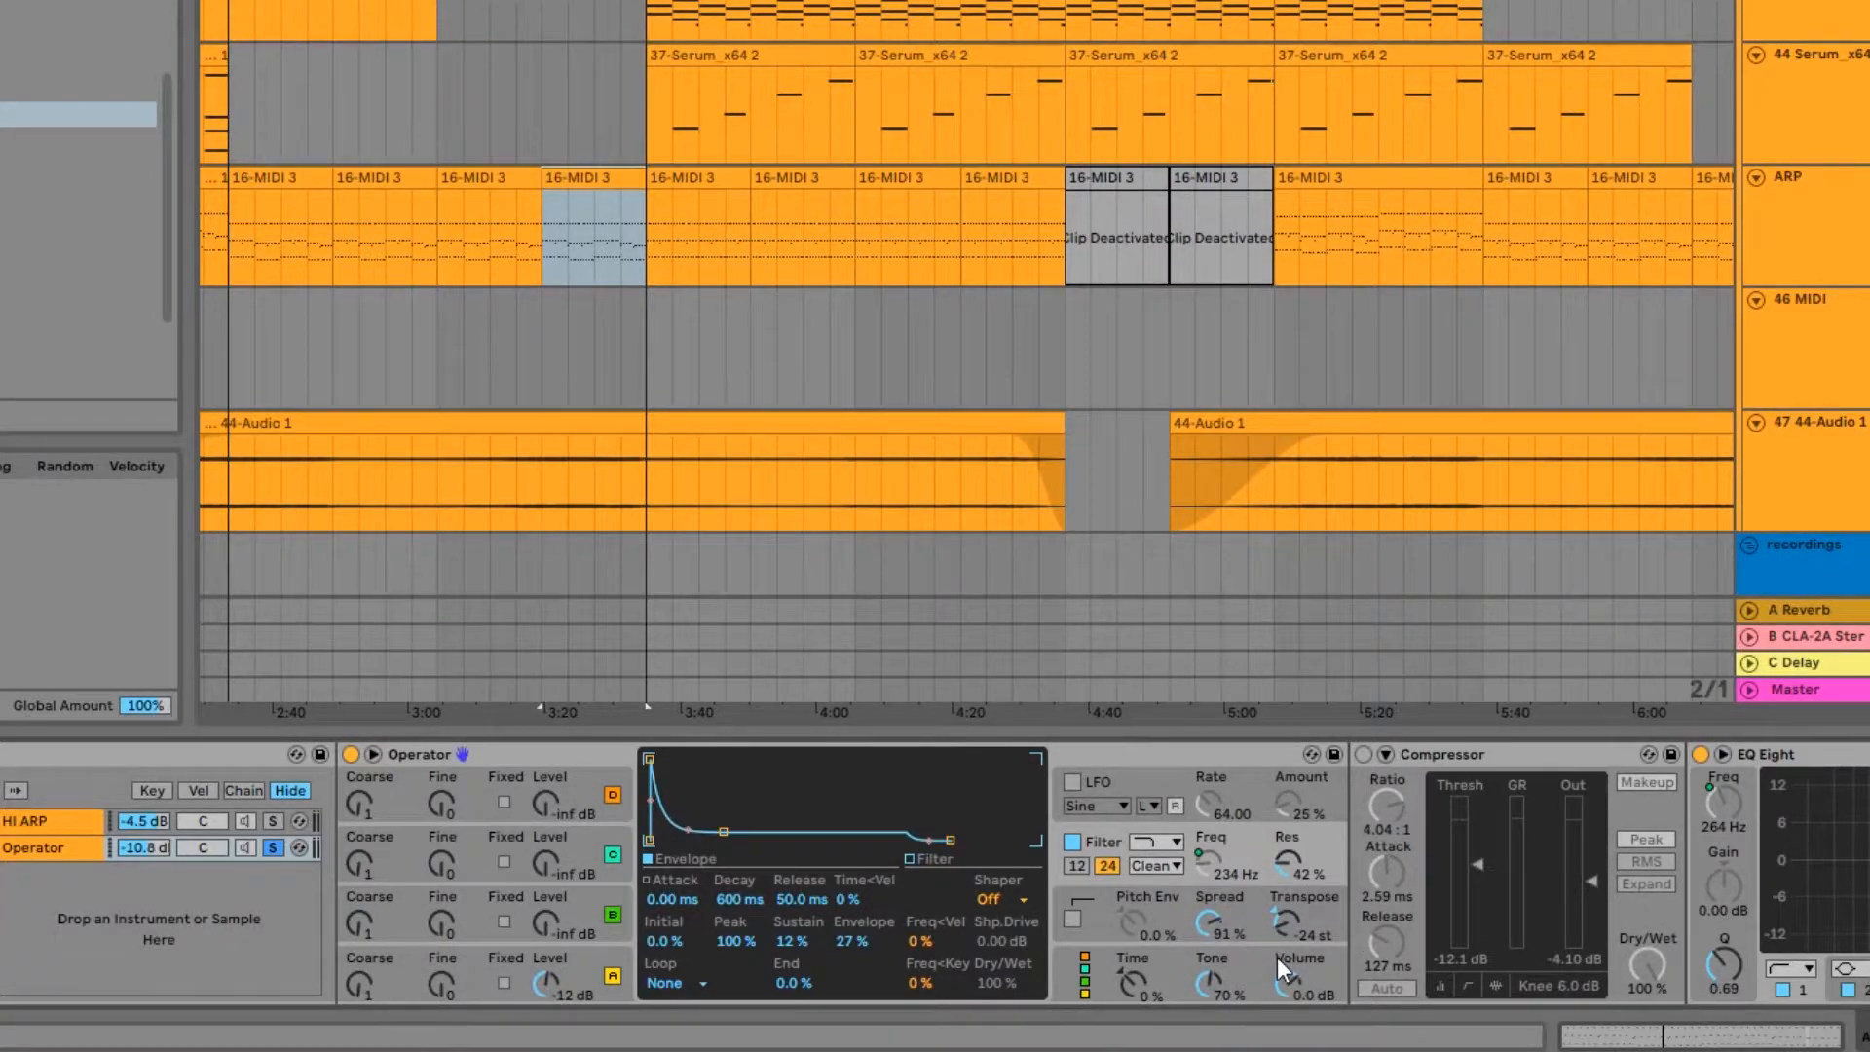
{"action": "left_click", "coordinate": [1318, 932]}
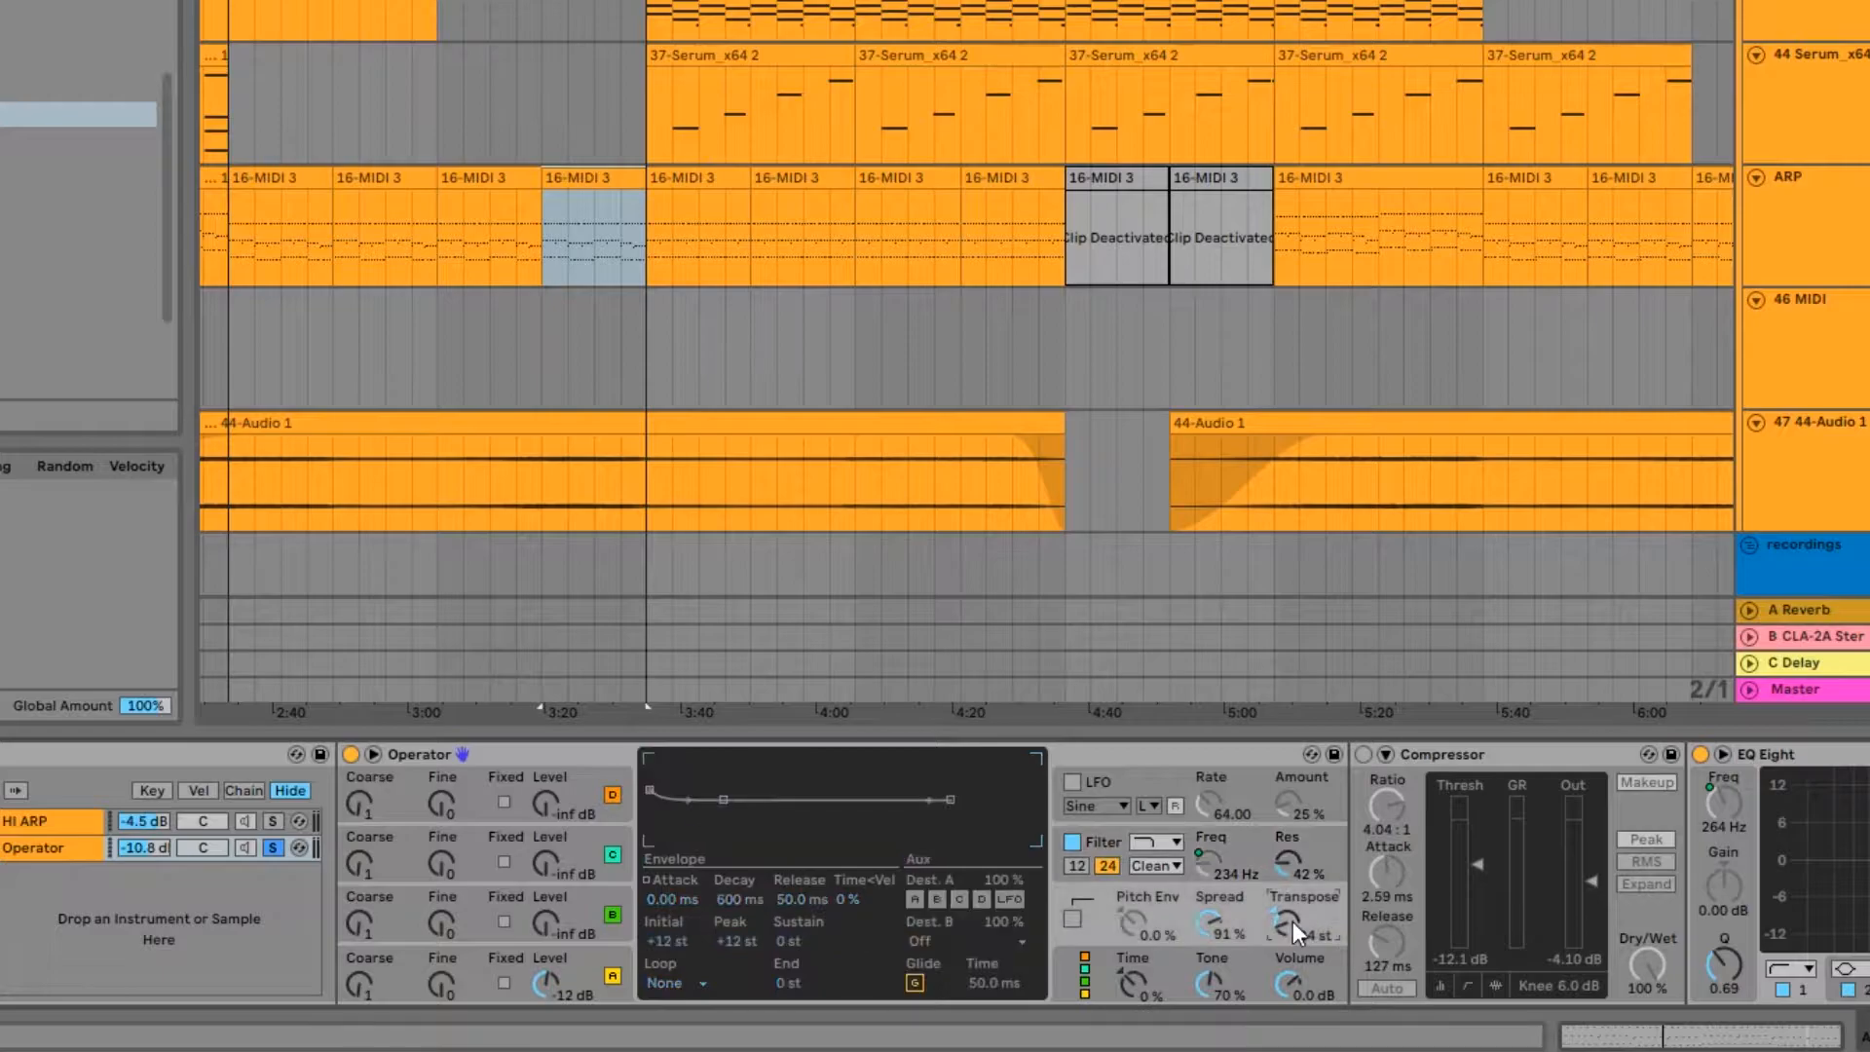
{"action": "key", "text": "space"}
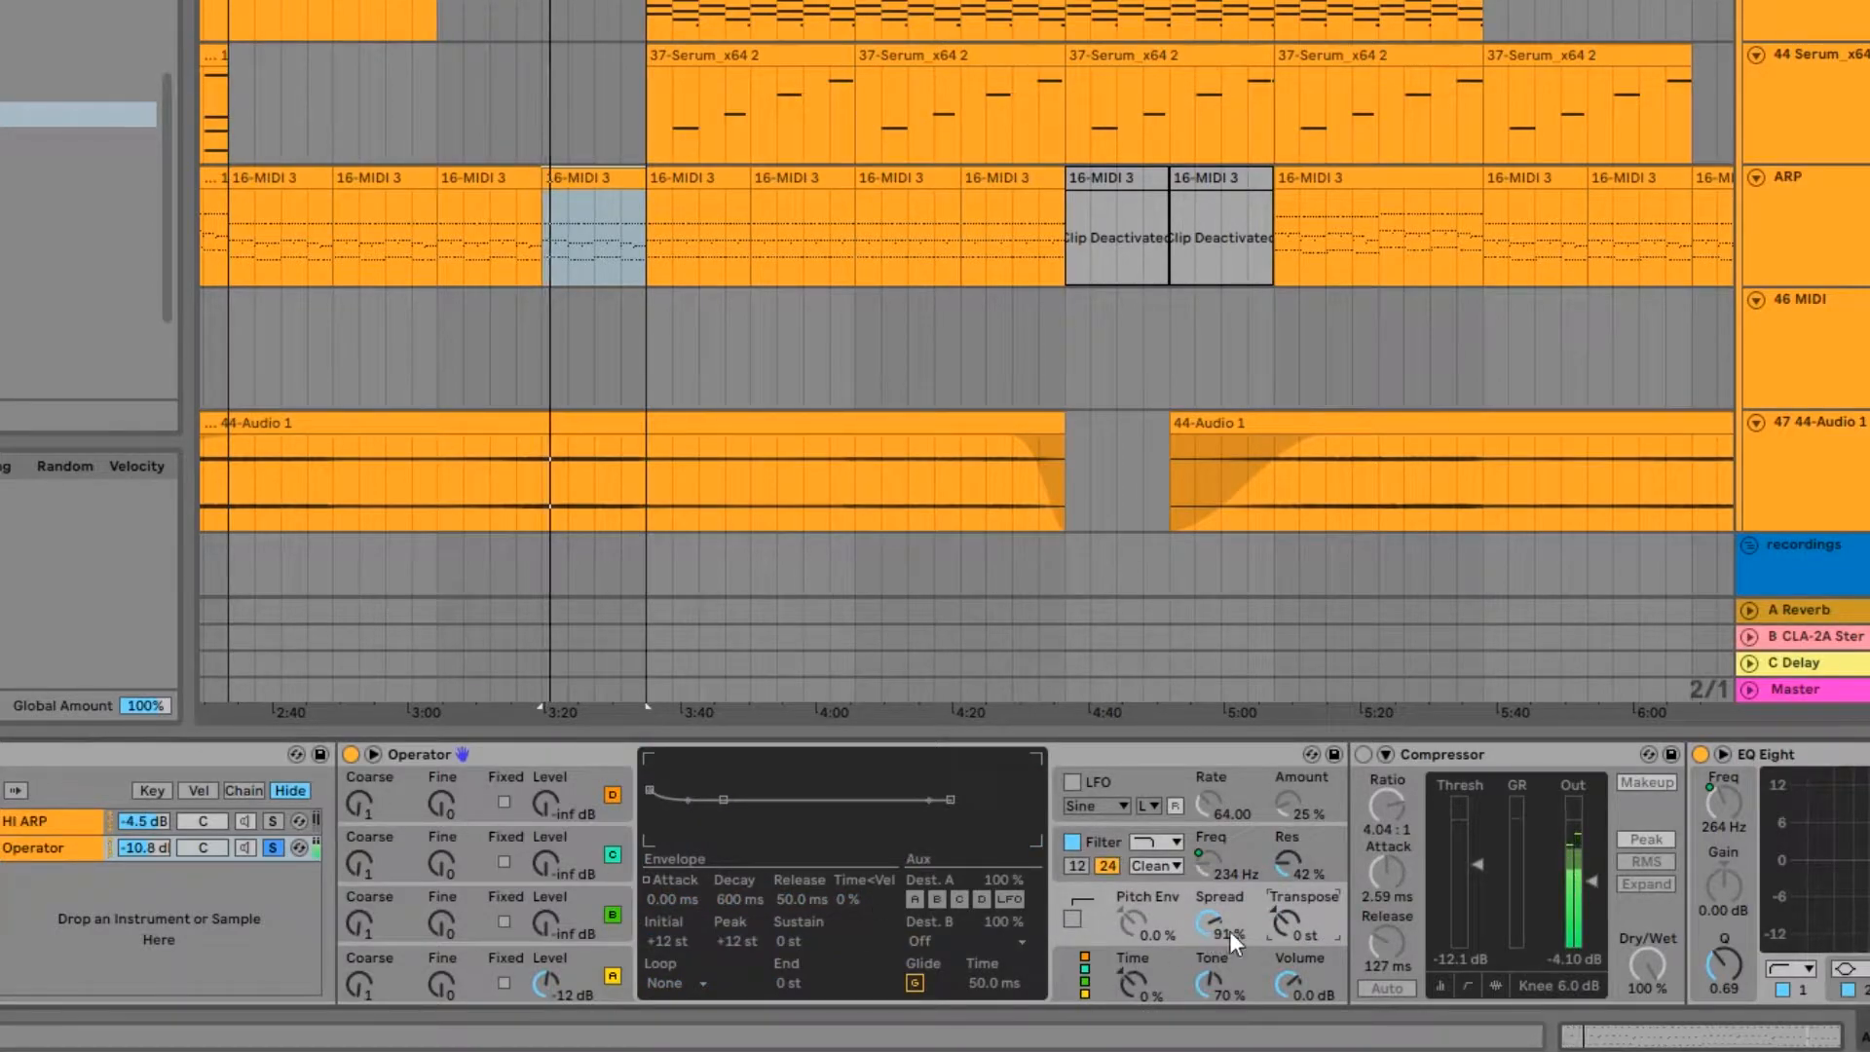
{"action": "key", "text": "space"}
Step: Open the ARP clip before the Drop in the MIDI note editor and select all its F#4 notes
{"action": "double_click", "coordinate": [592, 177]}
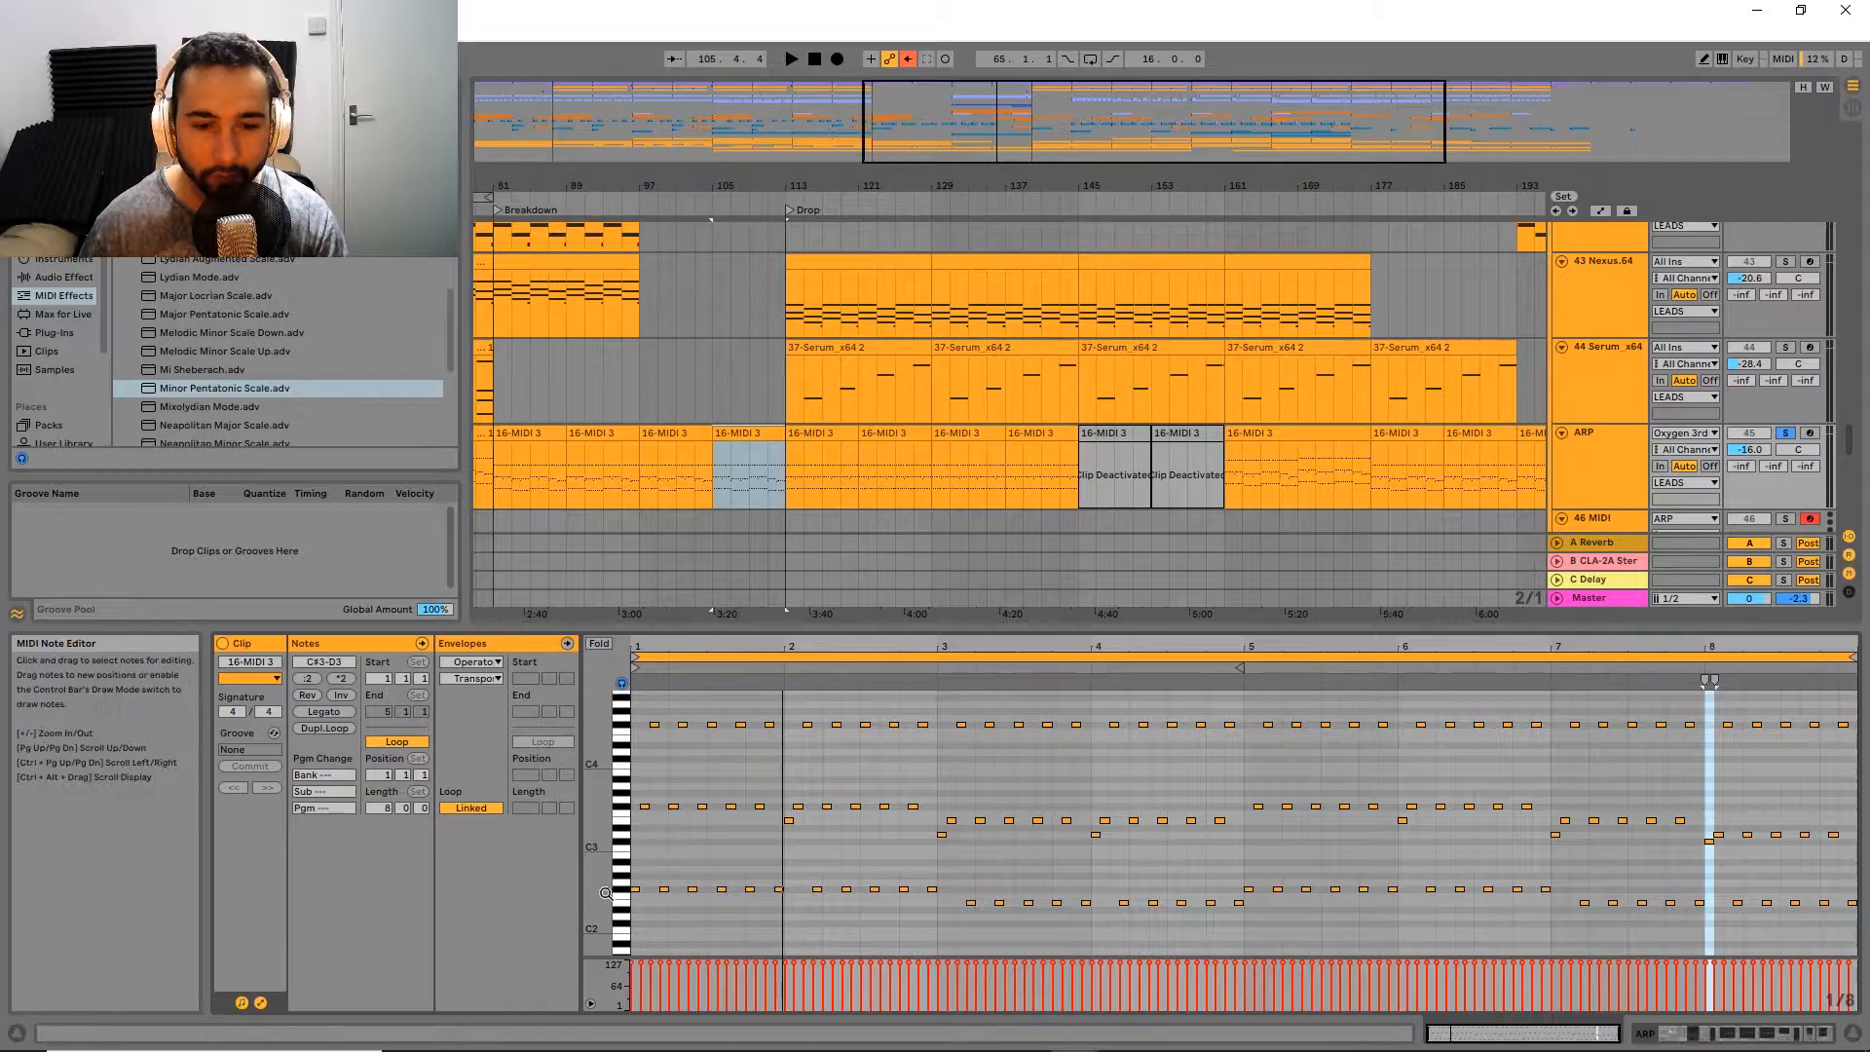
{"action": "left_click", "coordinate": [621, 888]}
{"action": "left_click", "coordinate": [628, 729]}
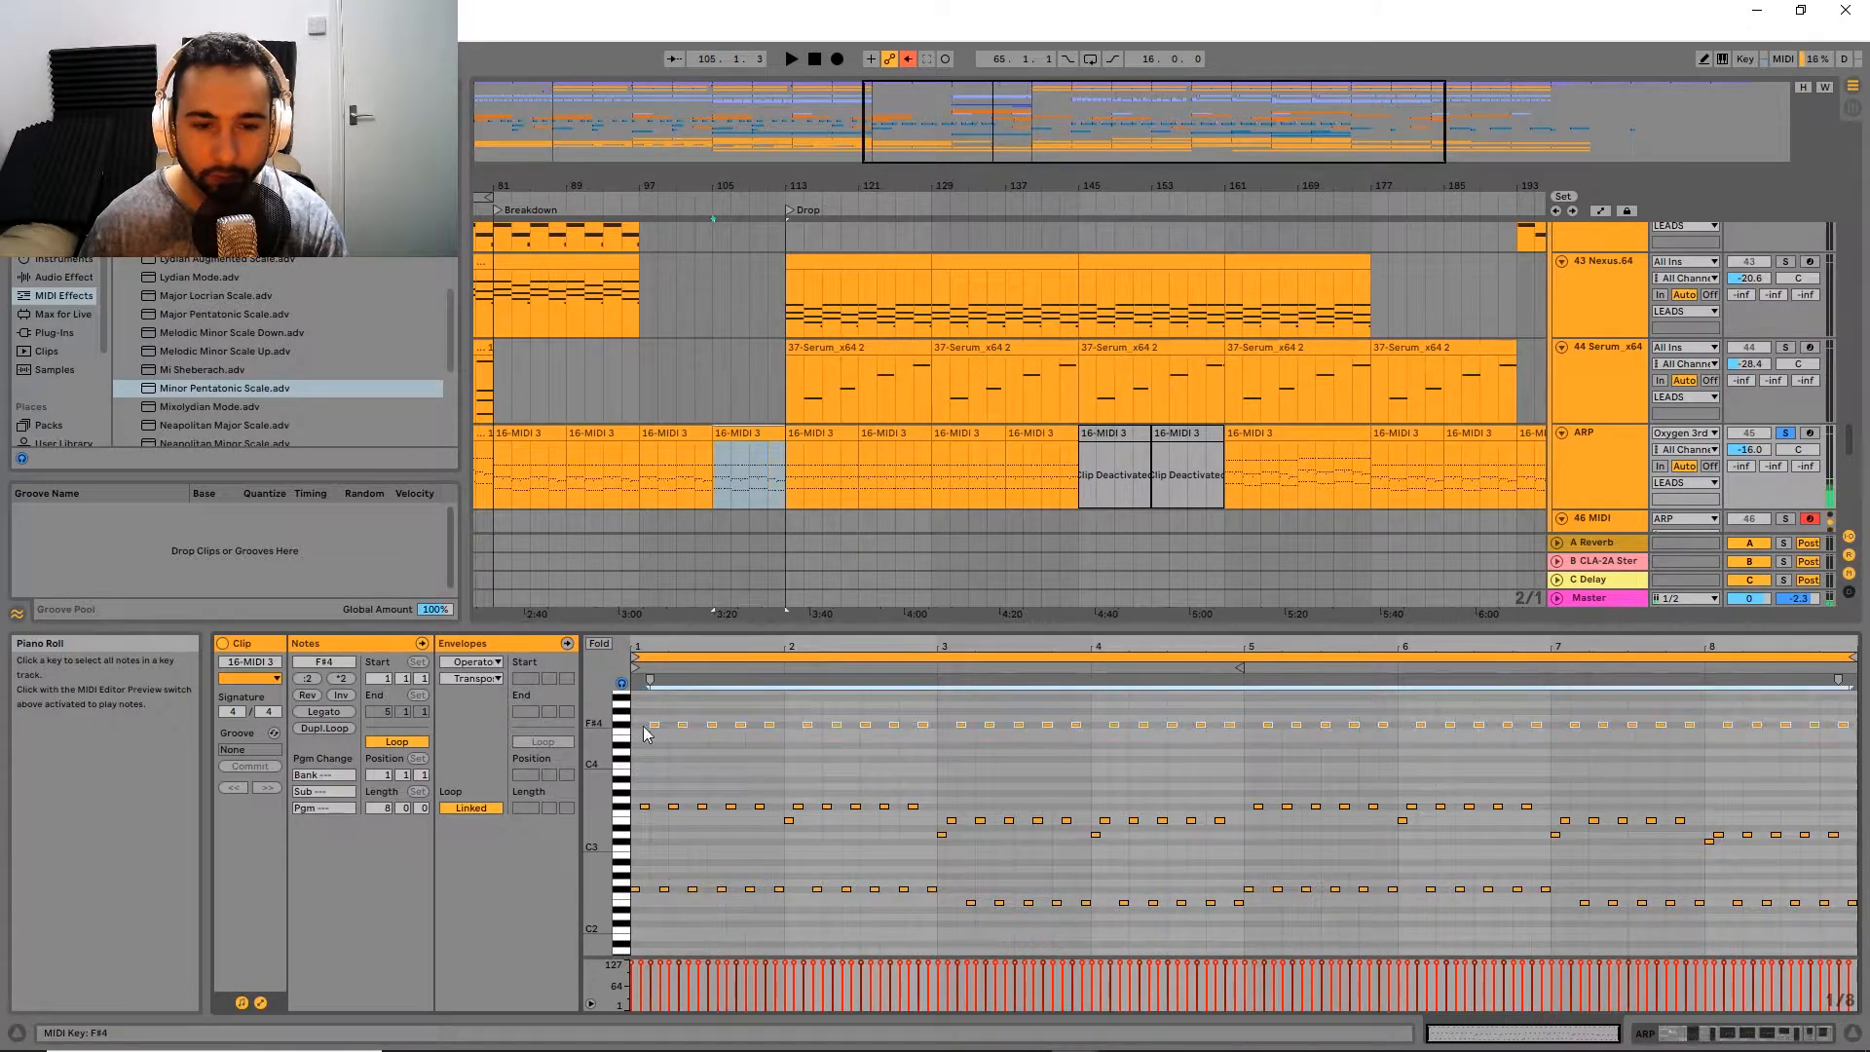
Step: Play the clip with the ARP track's devices in view, and display Operator's oscillator A settings
{"action": "key", "text": "space"}
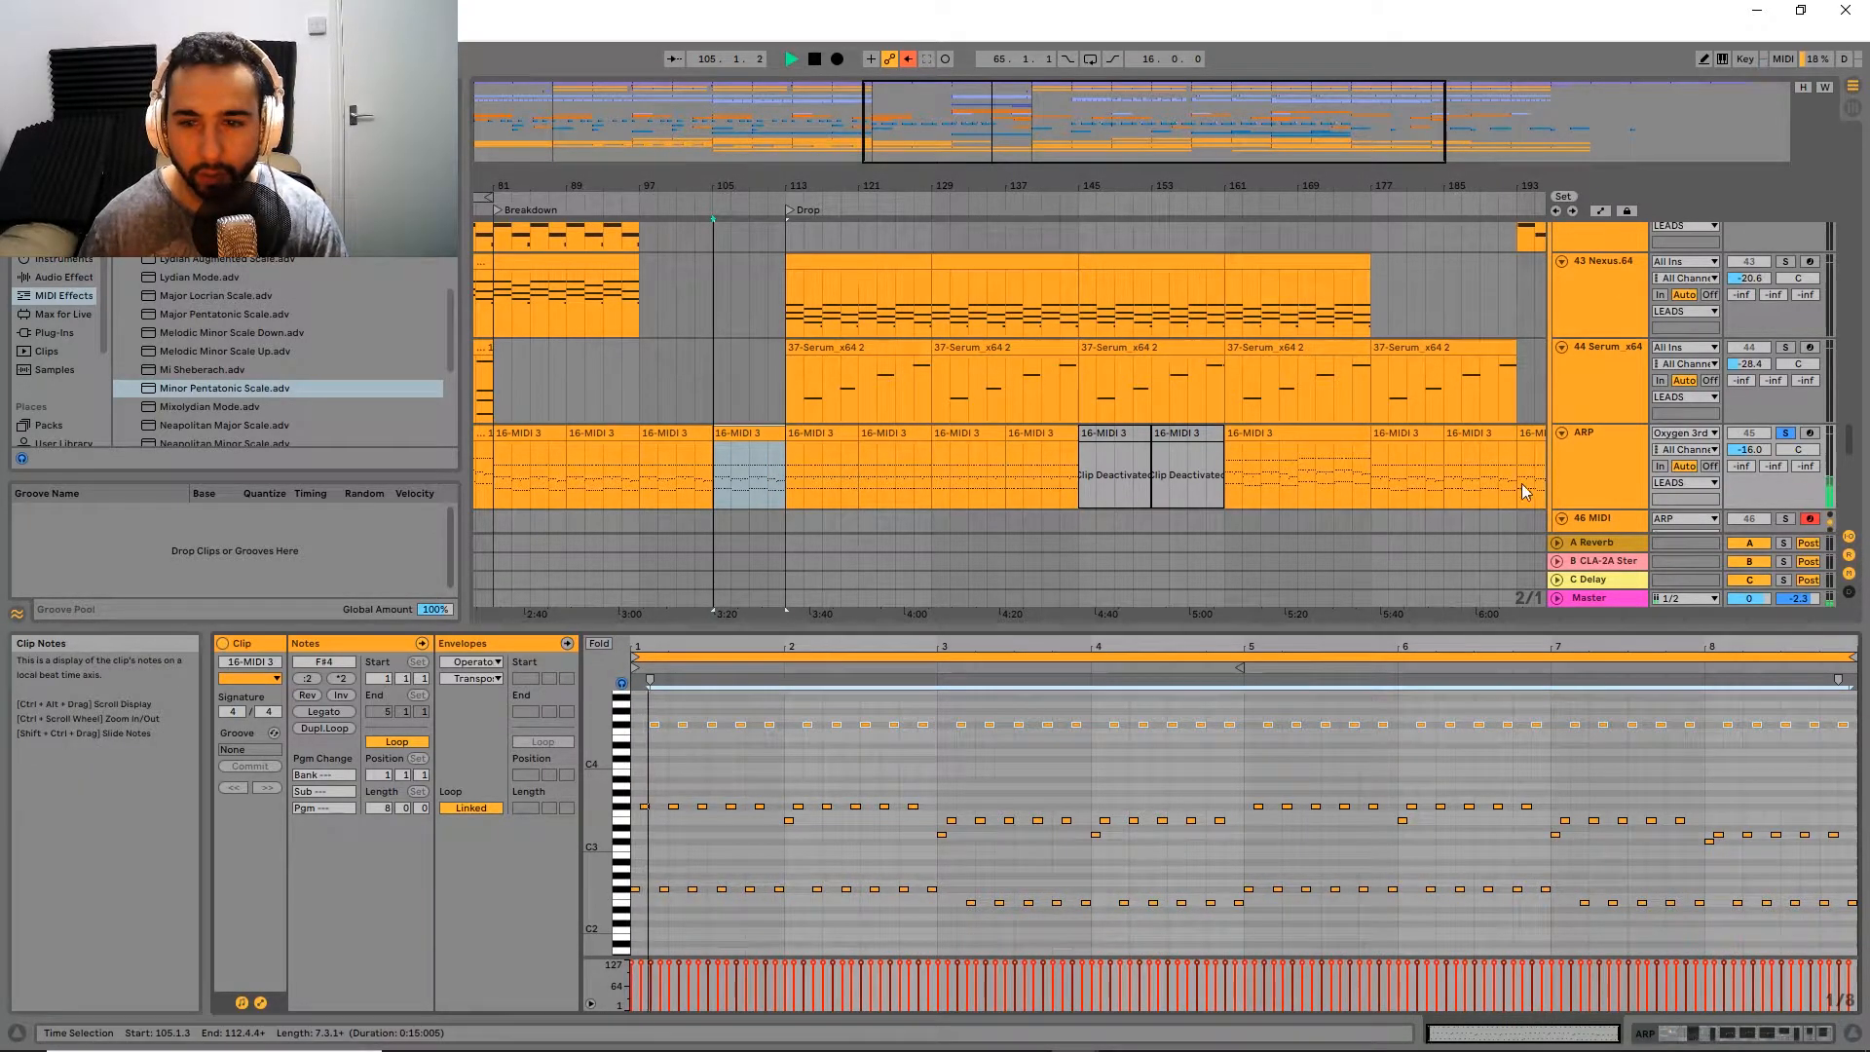
{"action": "left_click", "coordinate": [1640, 439]}
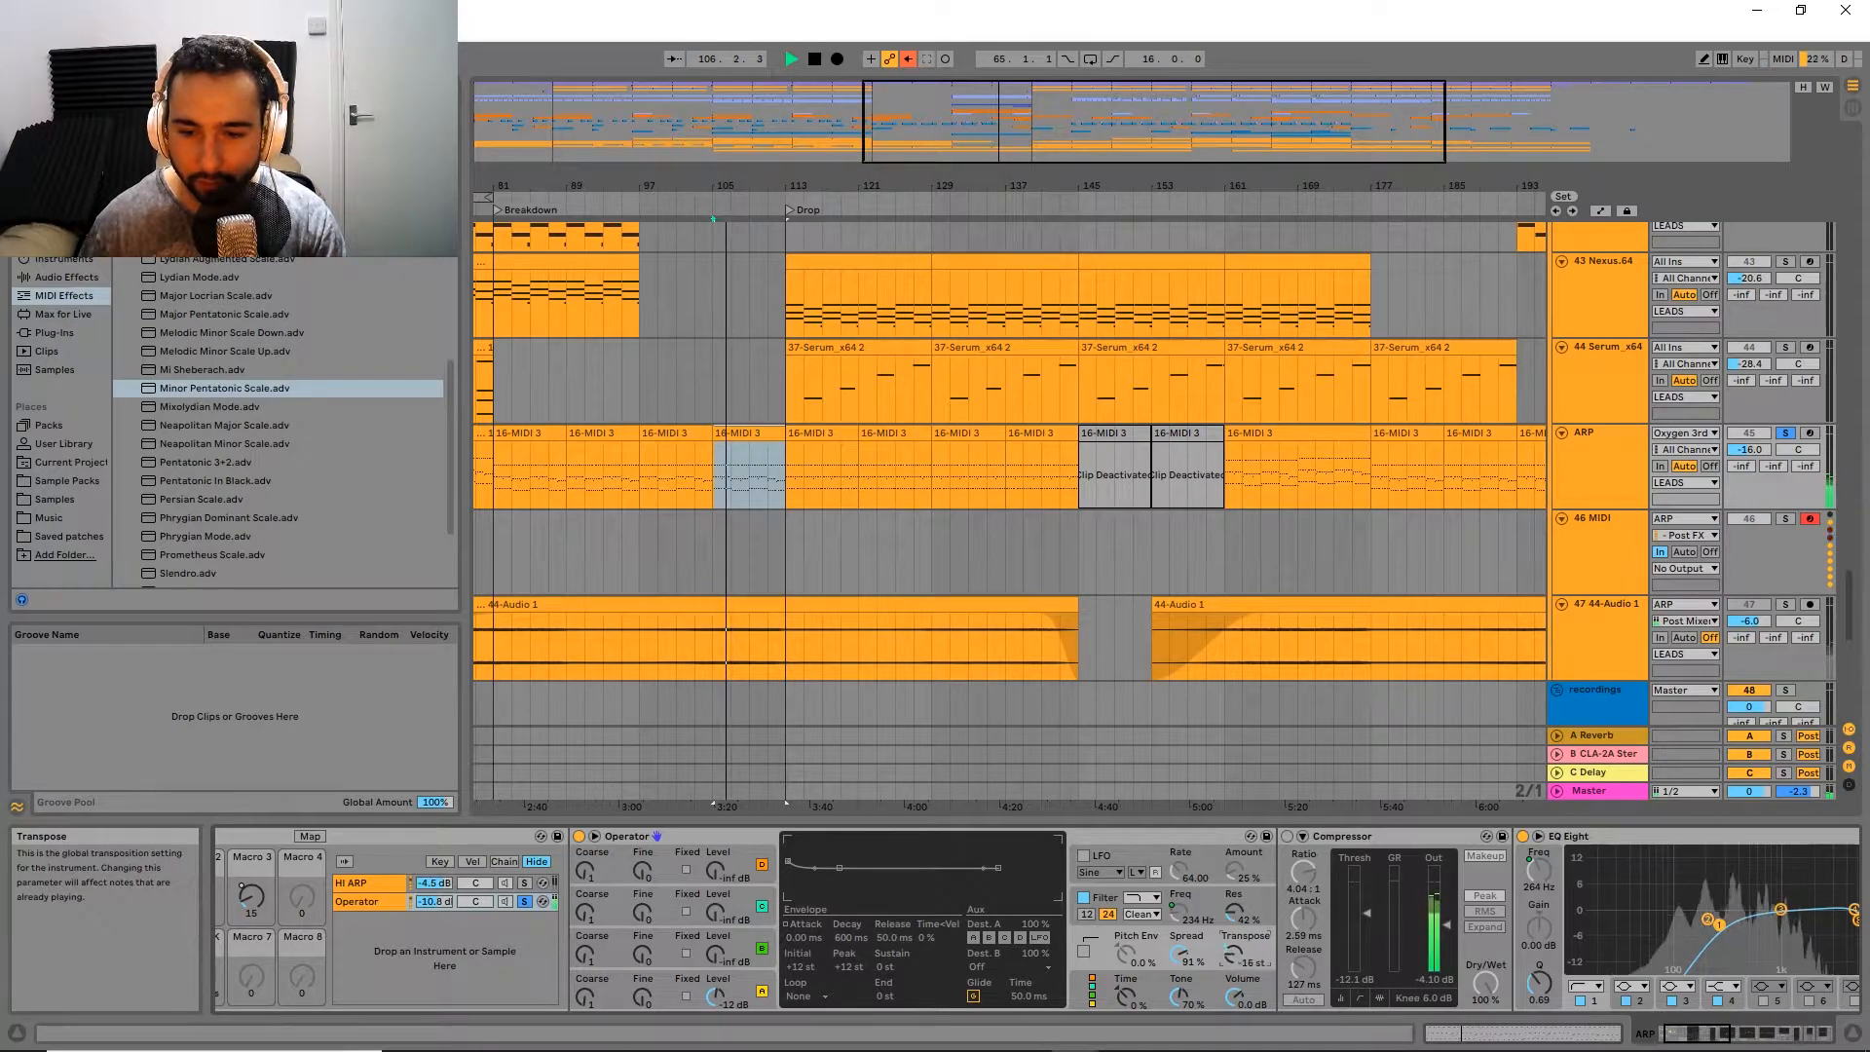
{"action": "key", "text": "space"}
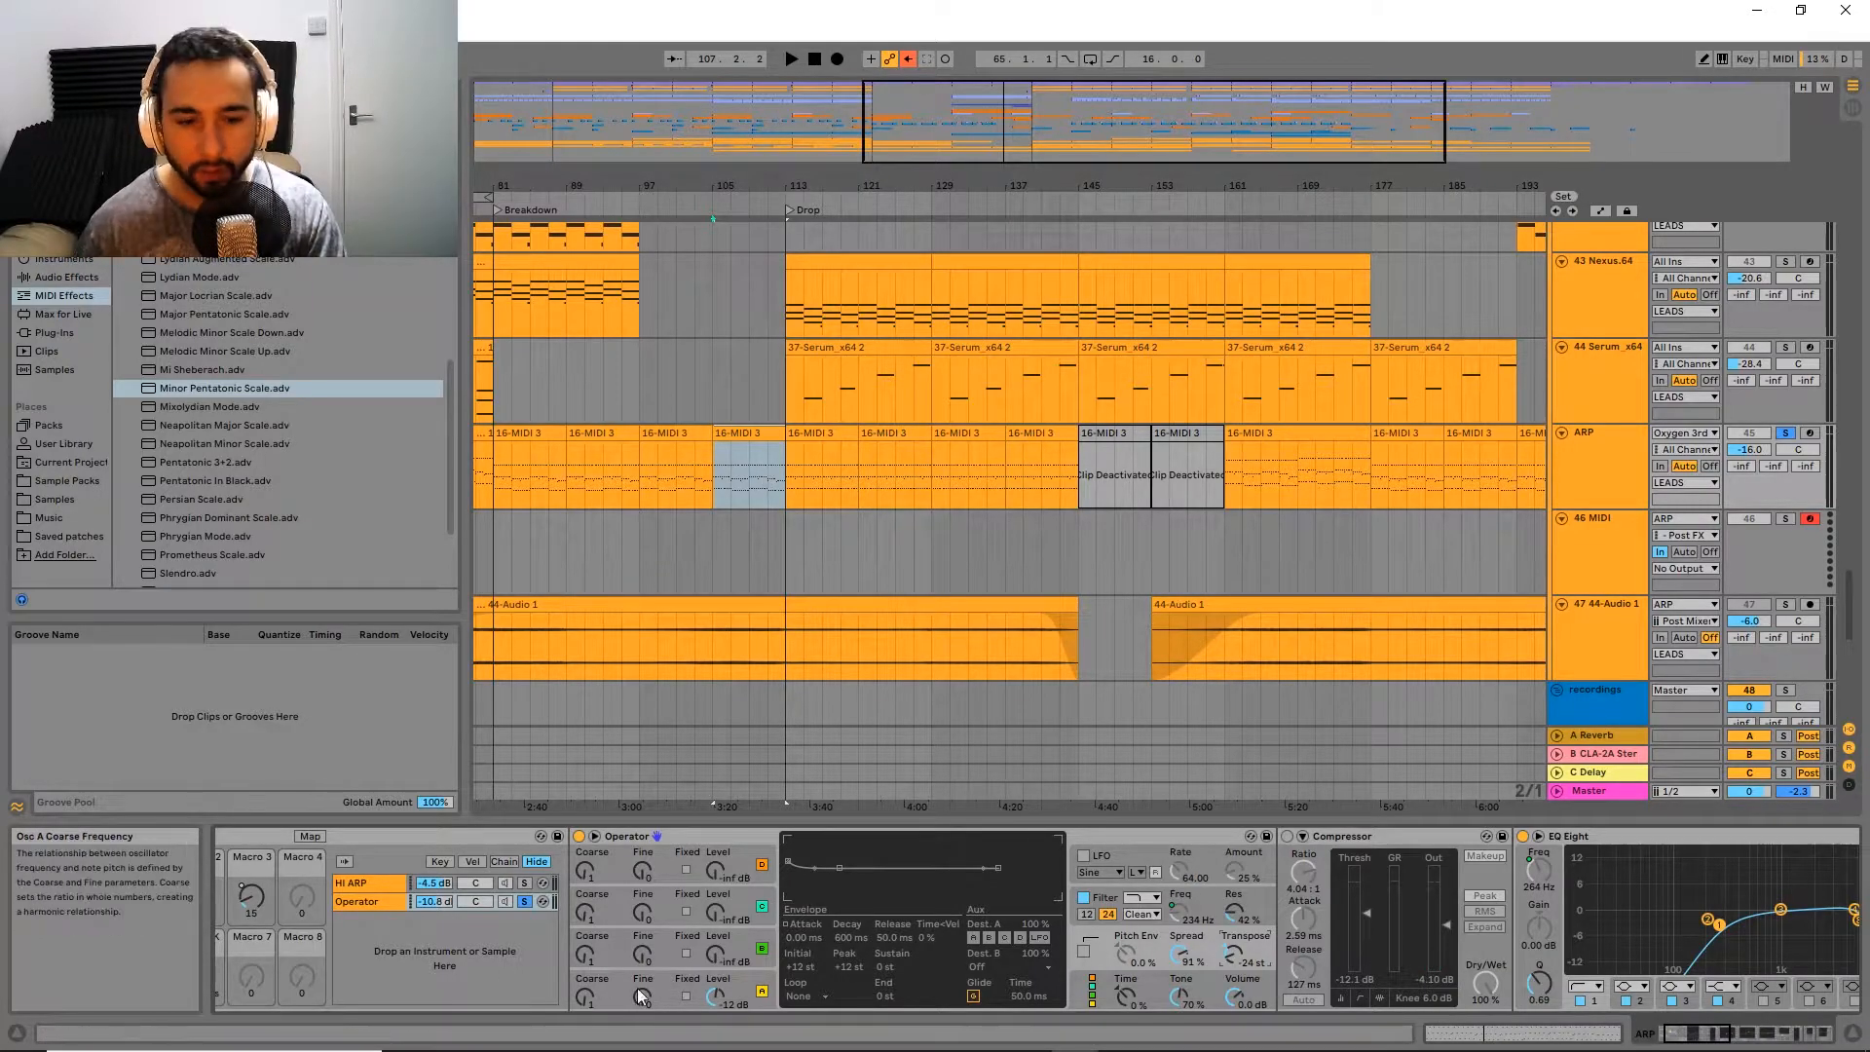
{"action": "left_click", "coordinate": [676, 984]}
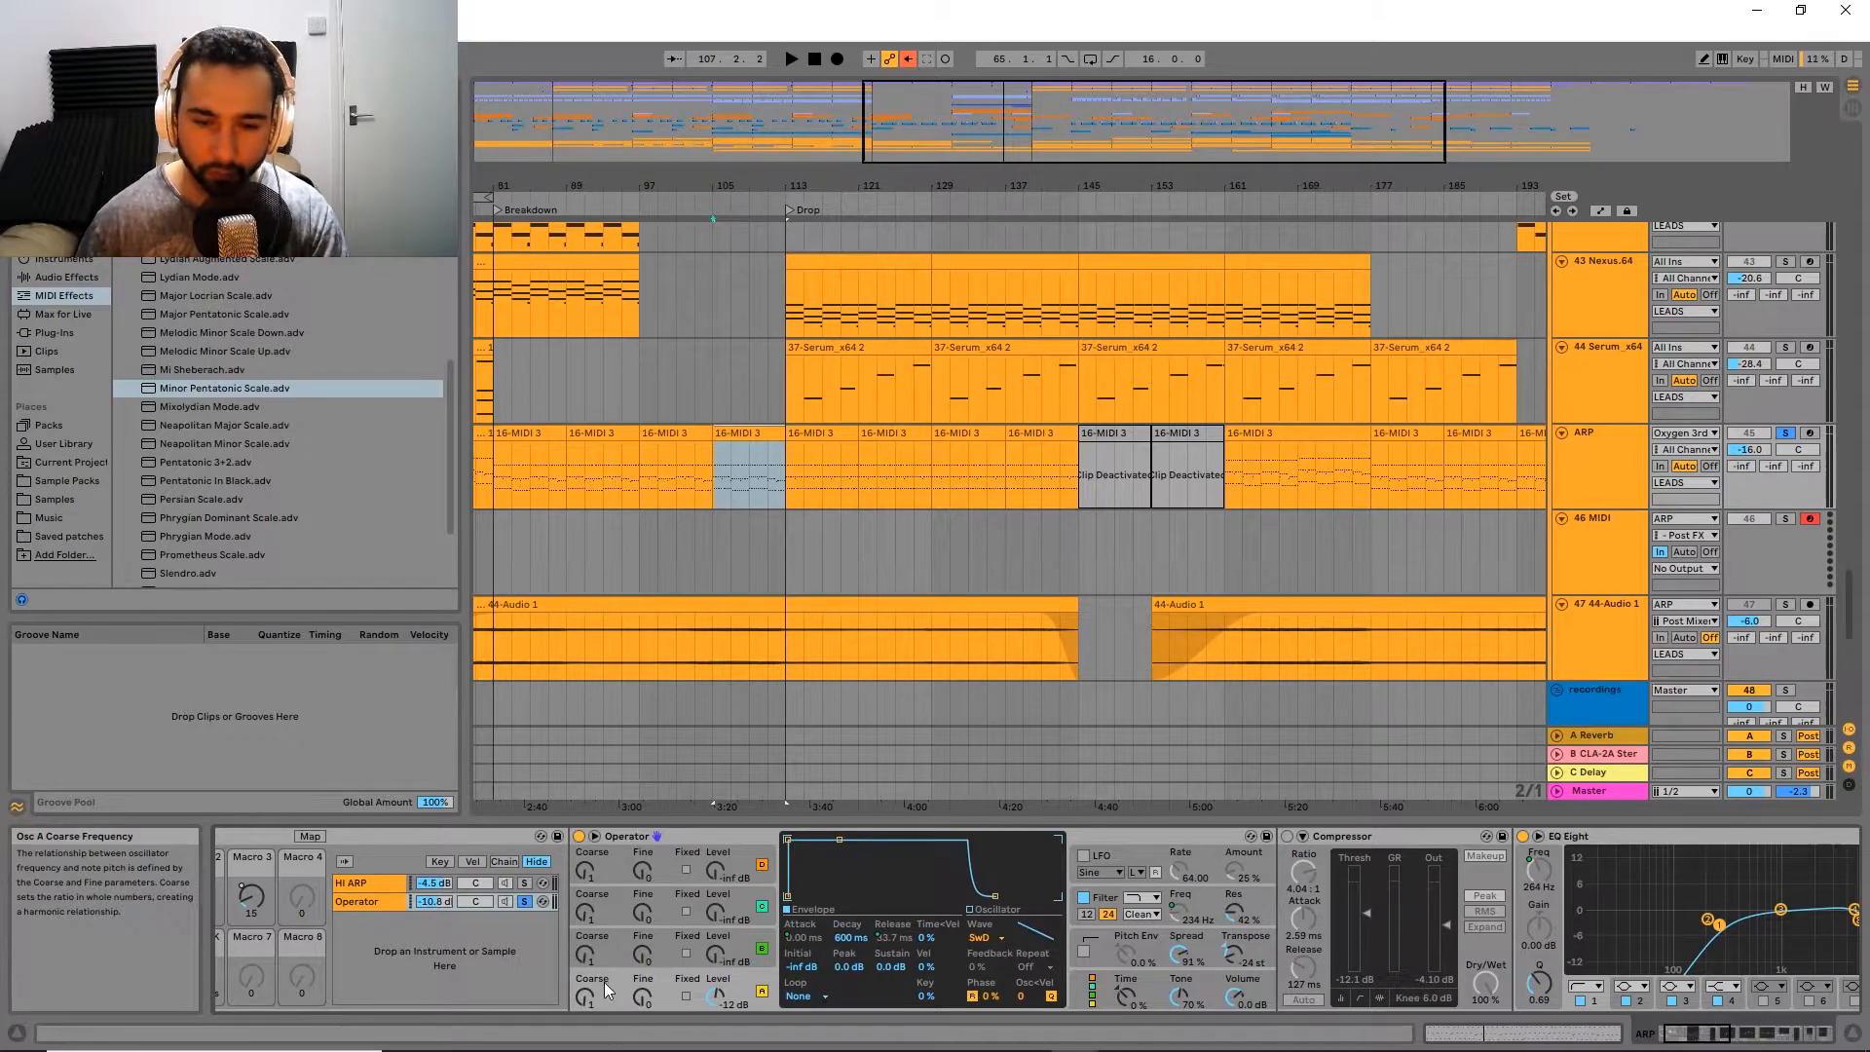
Step: Set Operator's algorithm to the one with all four oscillators in parallel, and play the clip
{"action": "left_click", "coordinate": [1213, 989]}
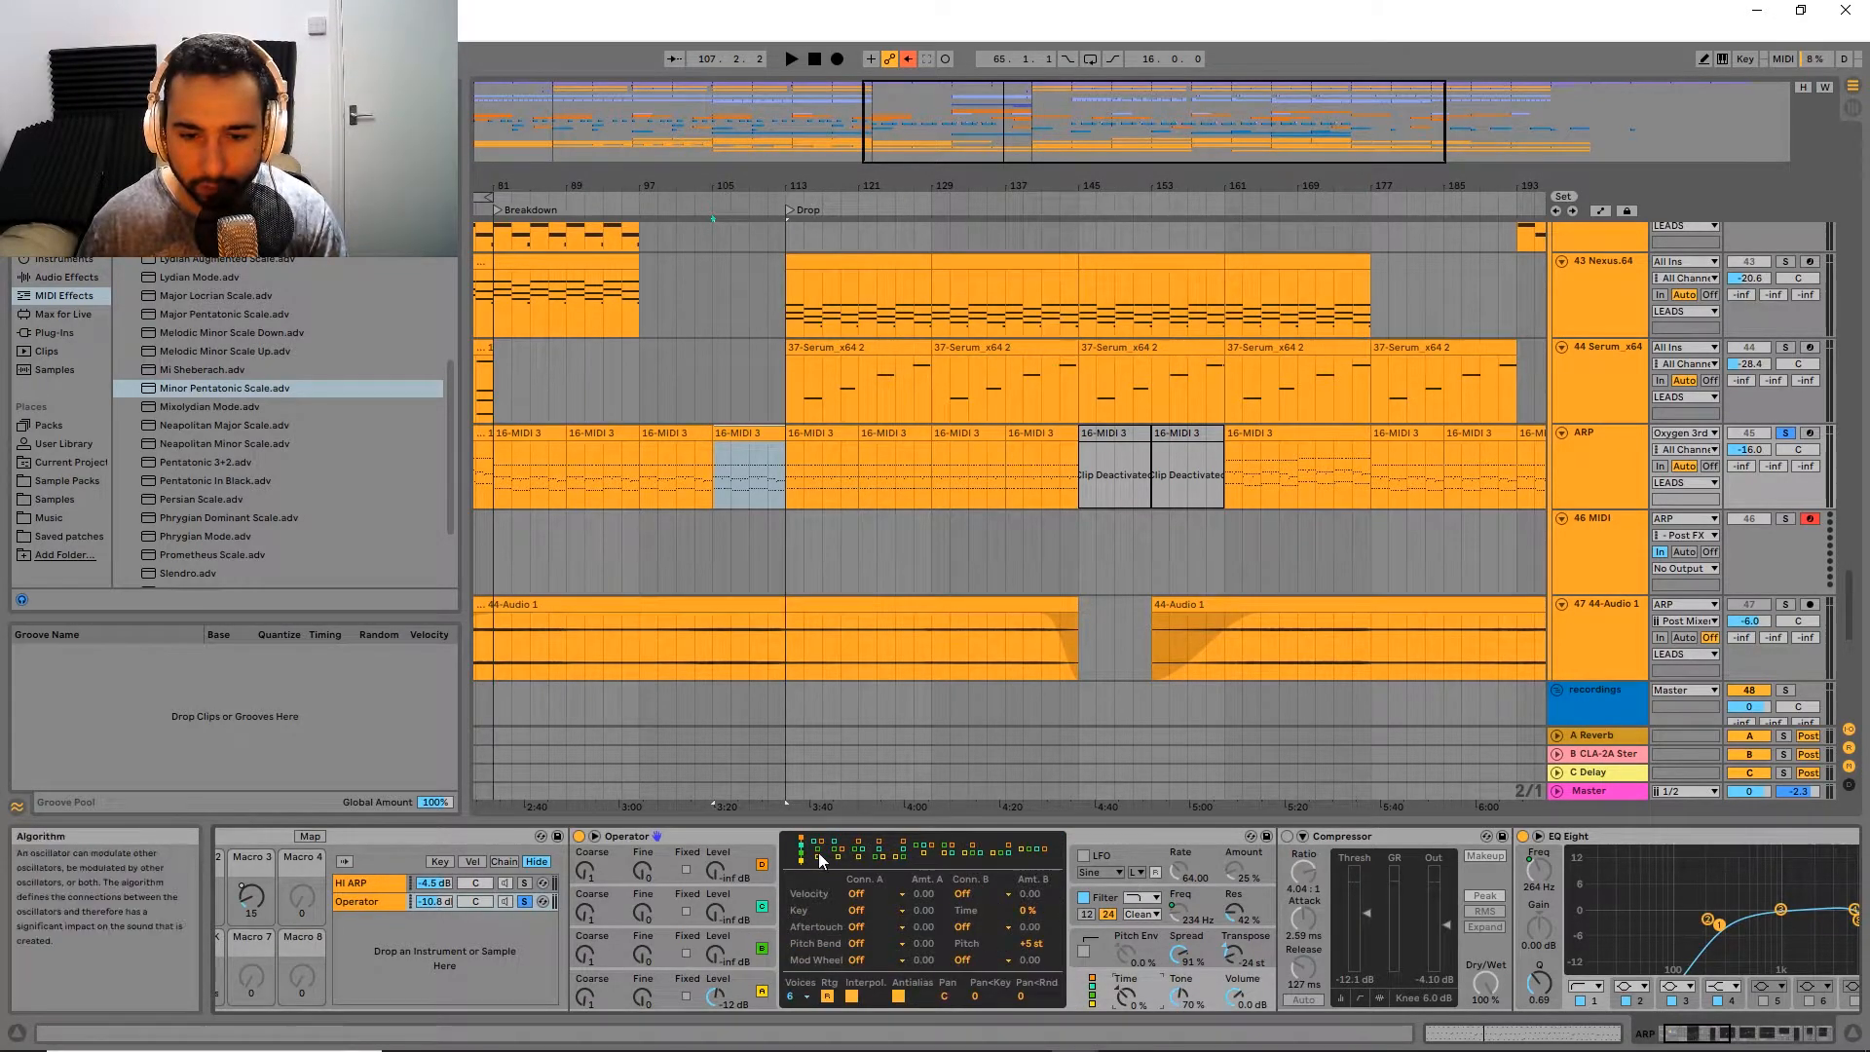
{"action": "left_click", "coordinate": [738, 992]}
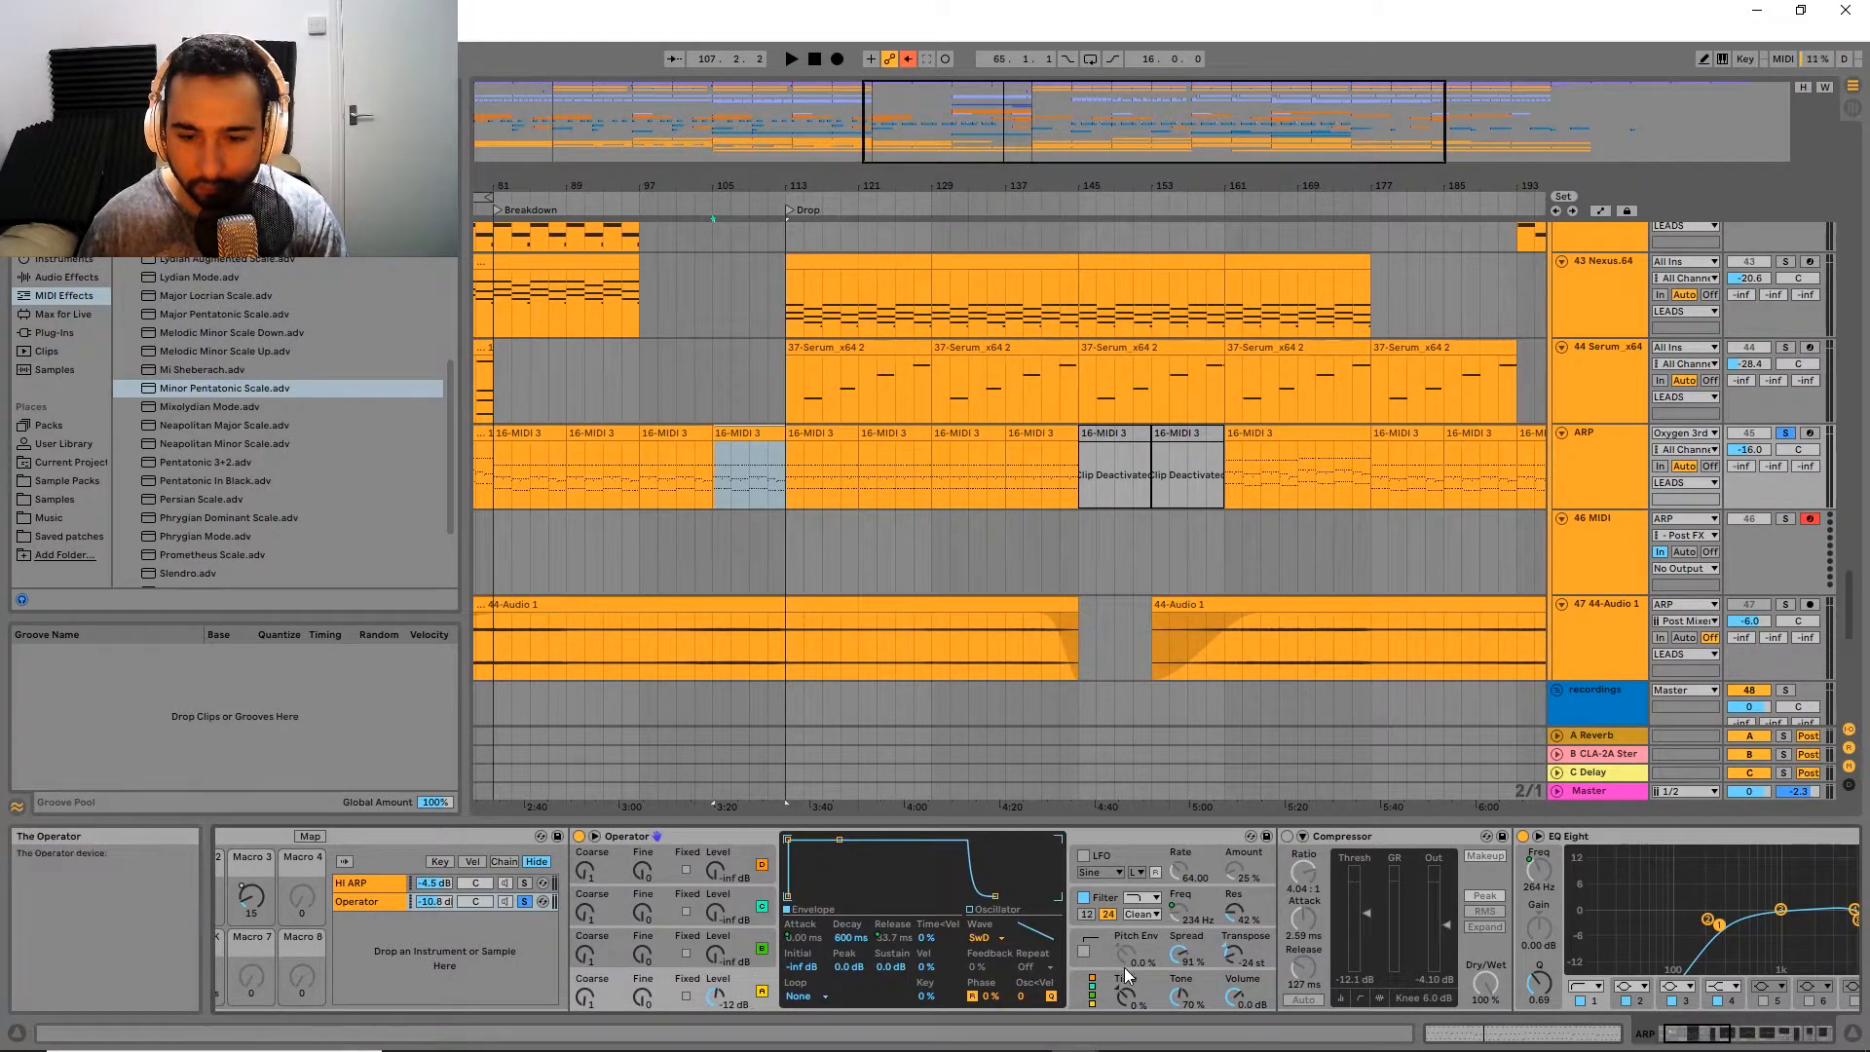
{"action": "left_click", "coordinate": [1119, 982]}
{"action": "left_click", "coordinate": [769, 980]}
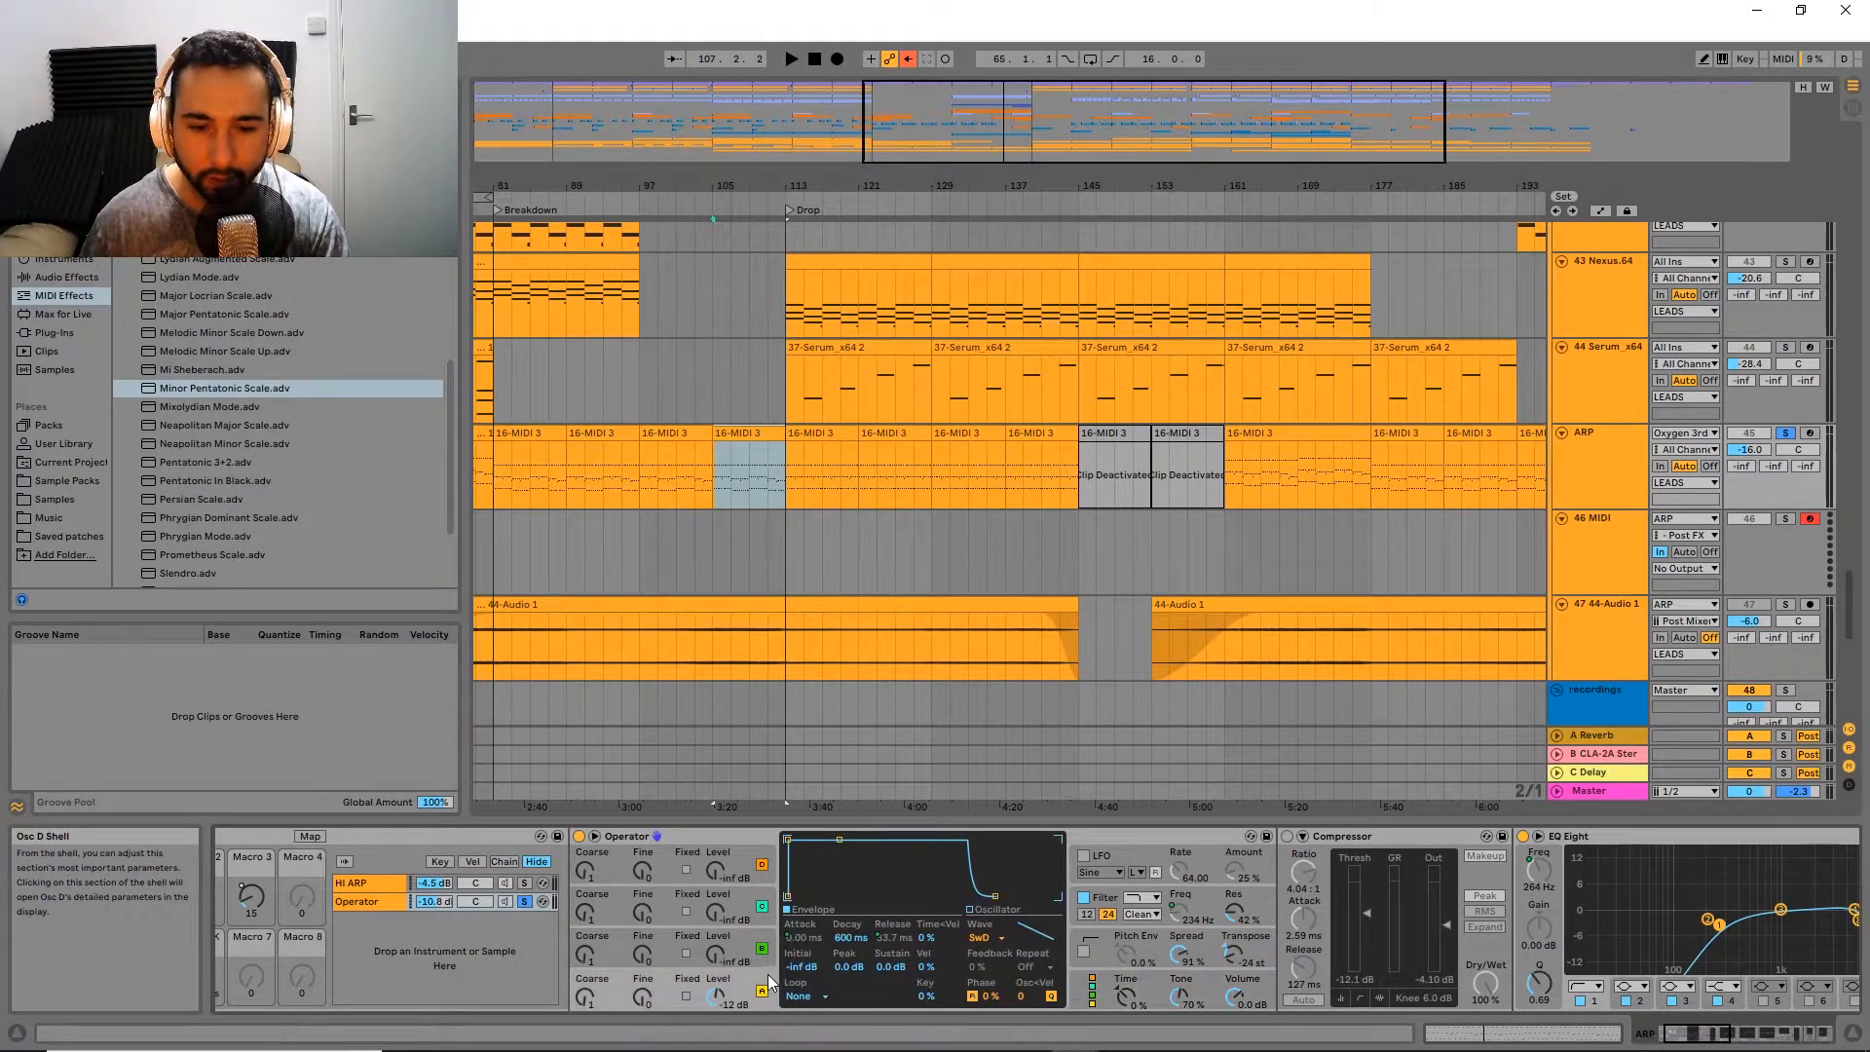
{"action": "left_click", "coordinate": [1128, 1003]}
{"action": "left_click", "coordinate": [1039, 851]}
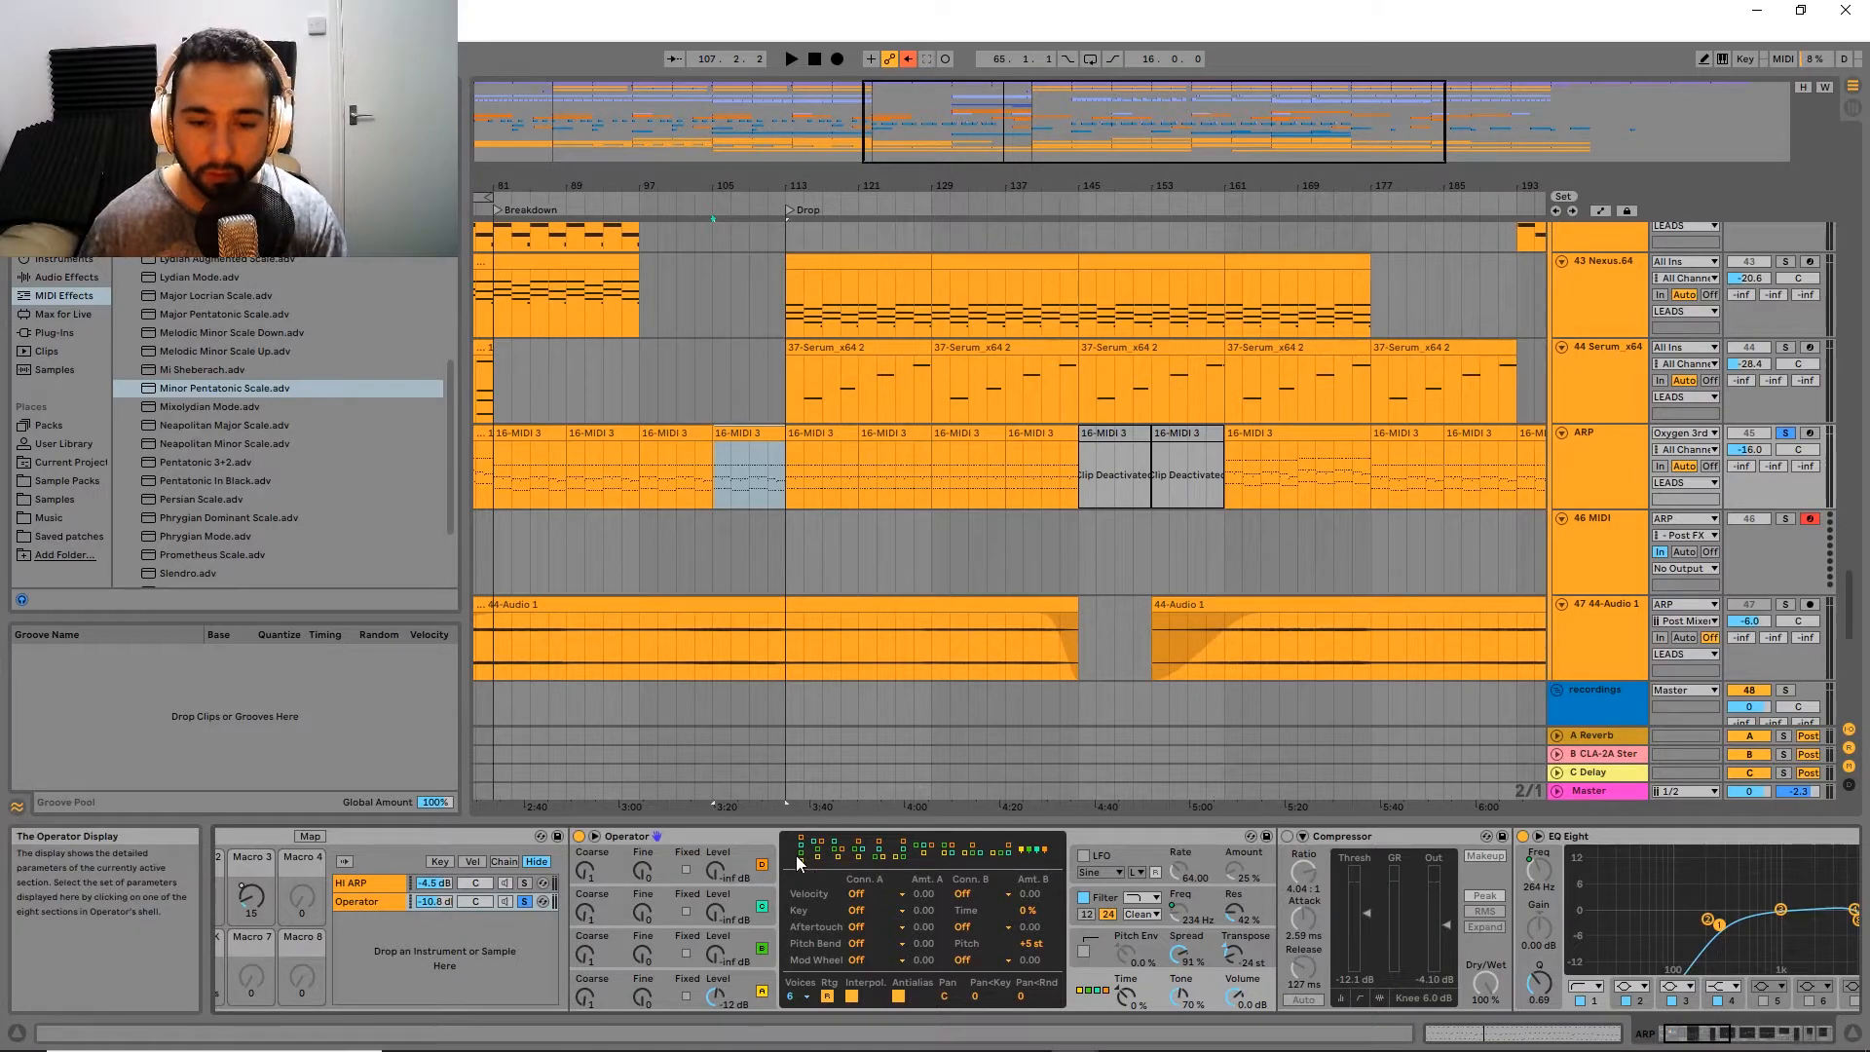
{"action": "key", "text": "space"}
Step: Examine the Compressor and the three EQ Eight devices that follow Operator in its chain
{"action": "scroll", "coordinate": [718, 919], "scroll_direction": "down", "scroll_amount": 5}
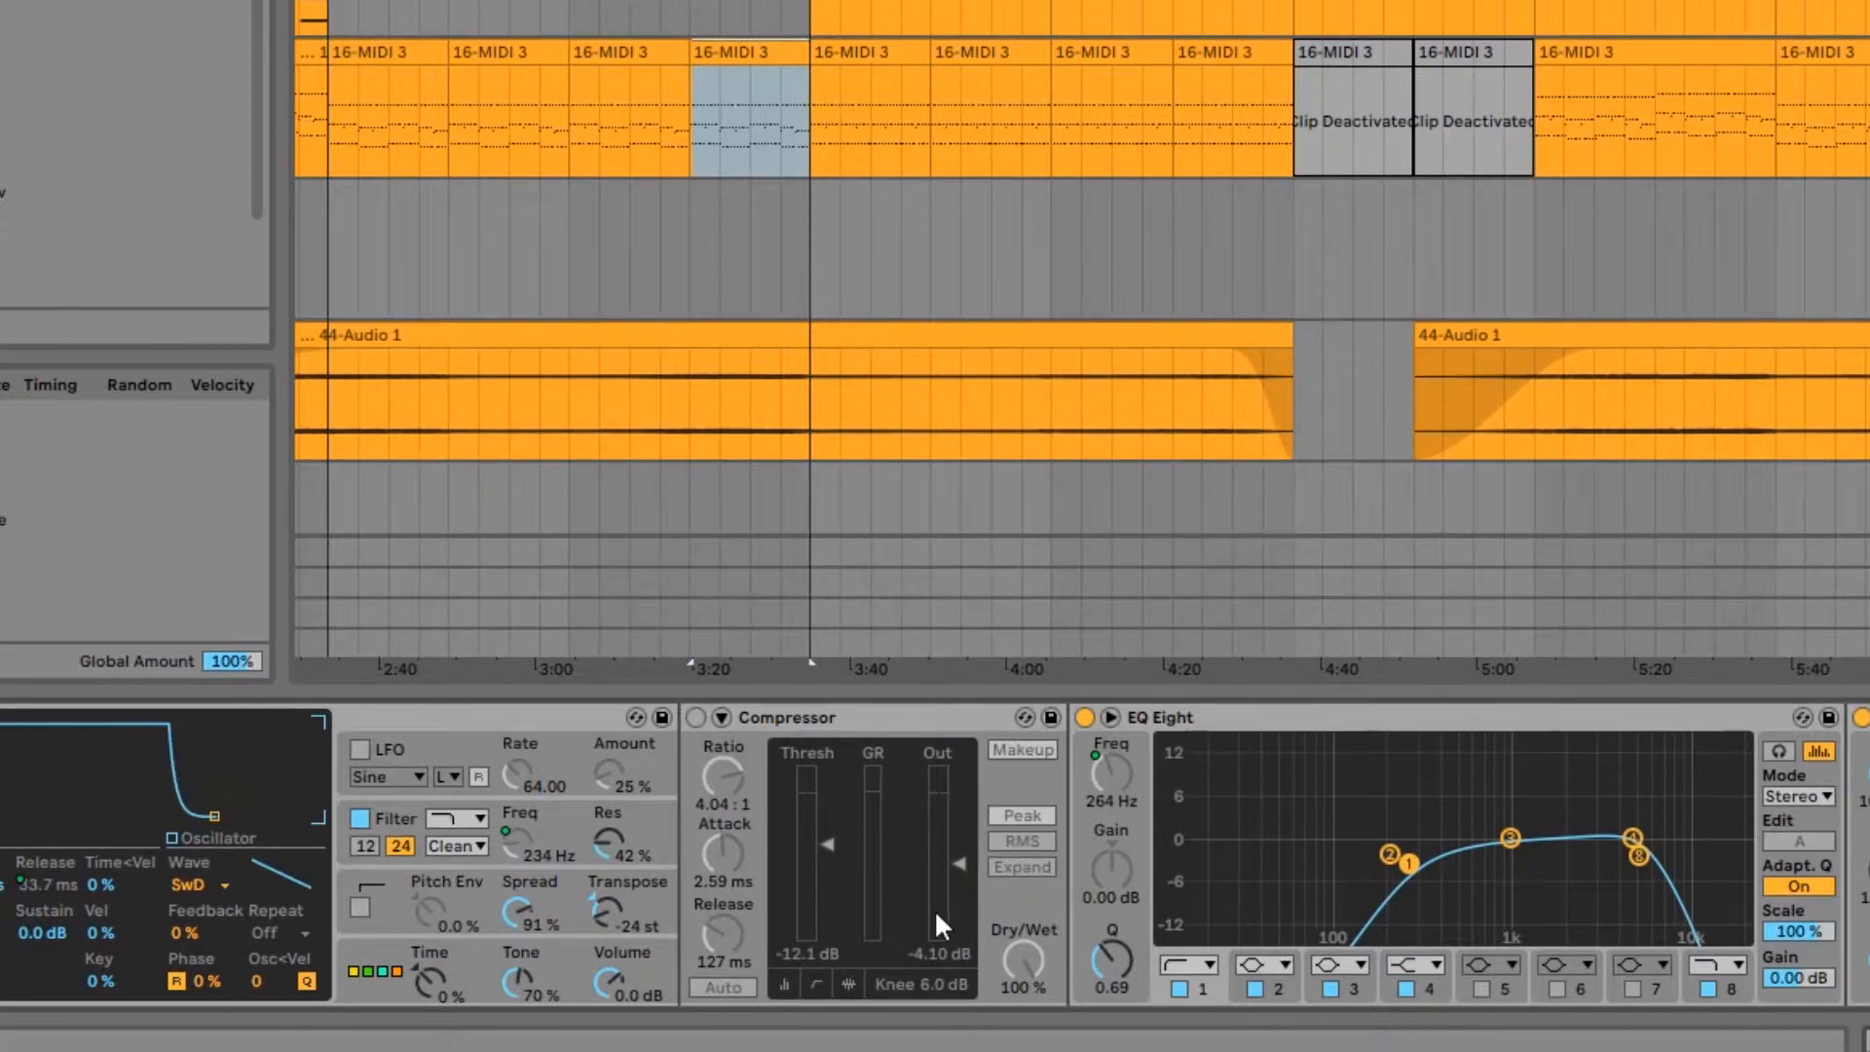
{"action": "left_click_drag", "start_coordinate": [1175, 870], "coordinate": [620, 862]}
{"action": "left_click", "coordinate": [592, 721]}
{"action": "left_click_drag", "start_coordinate": [1784, 835], "coordinate": [621, 826]}
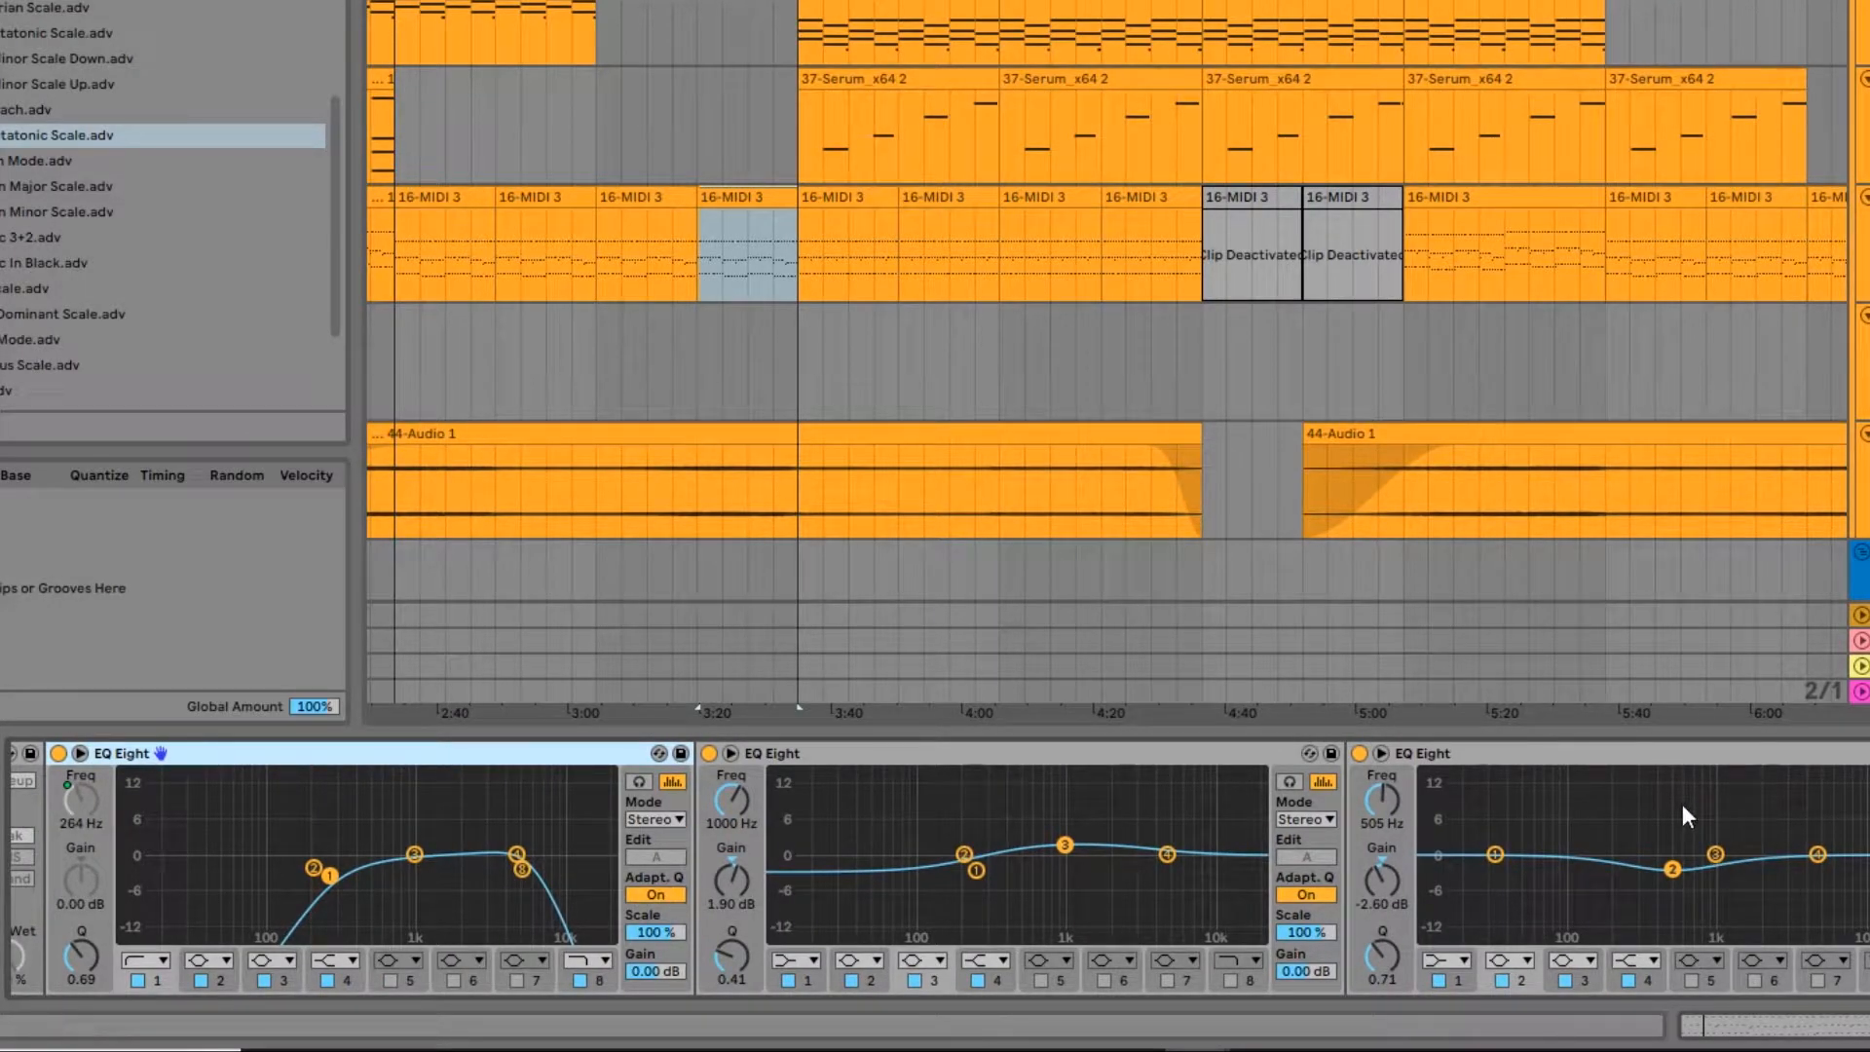
{"action": "left_click_drag", "start_coordinate": [926, 896], "coordinate": [1028, 899]}
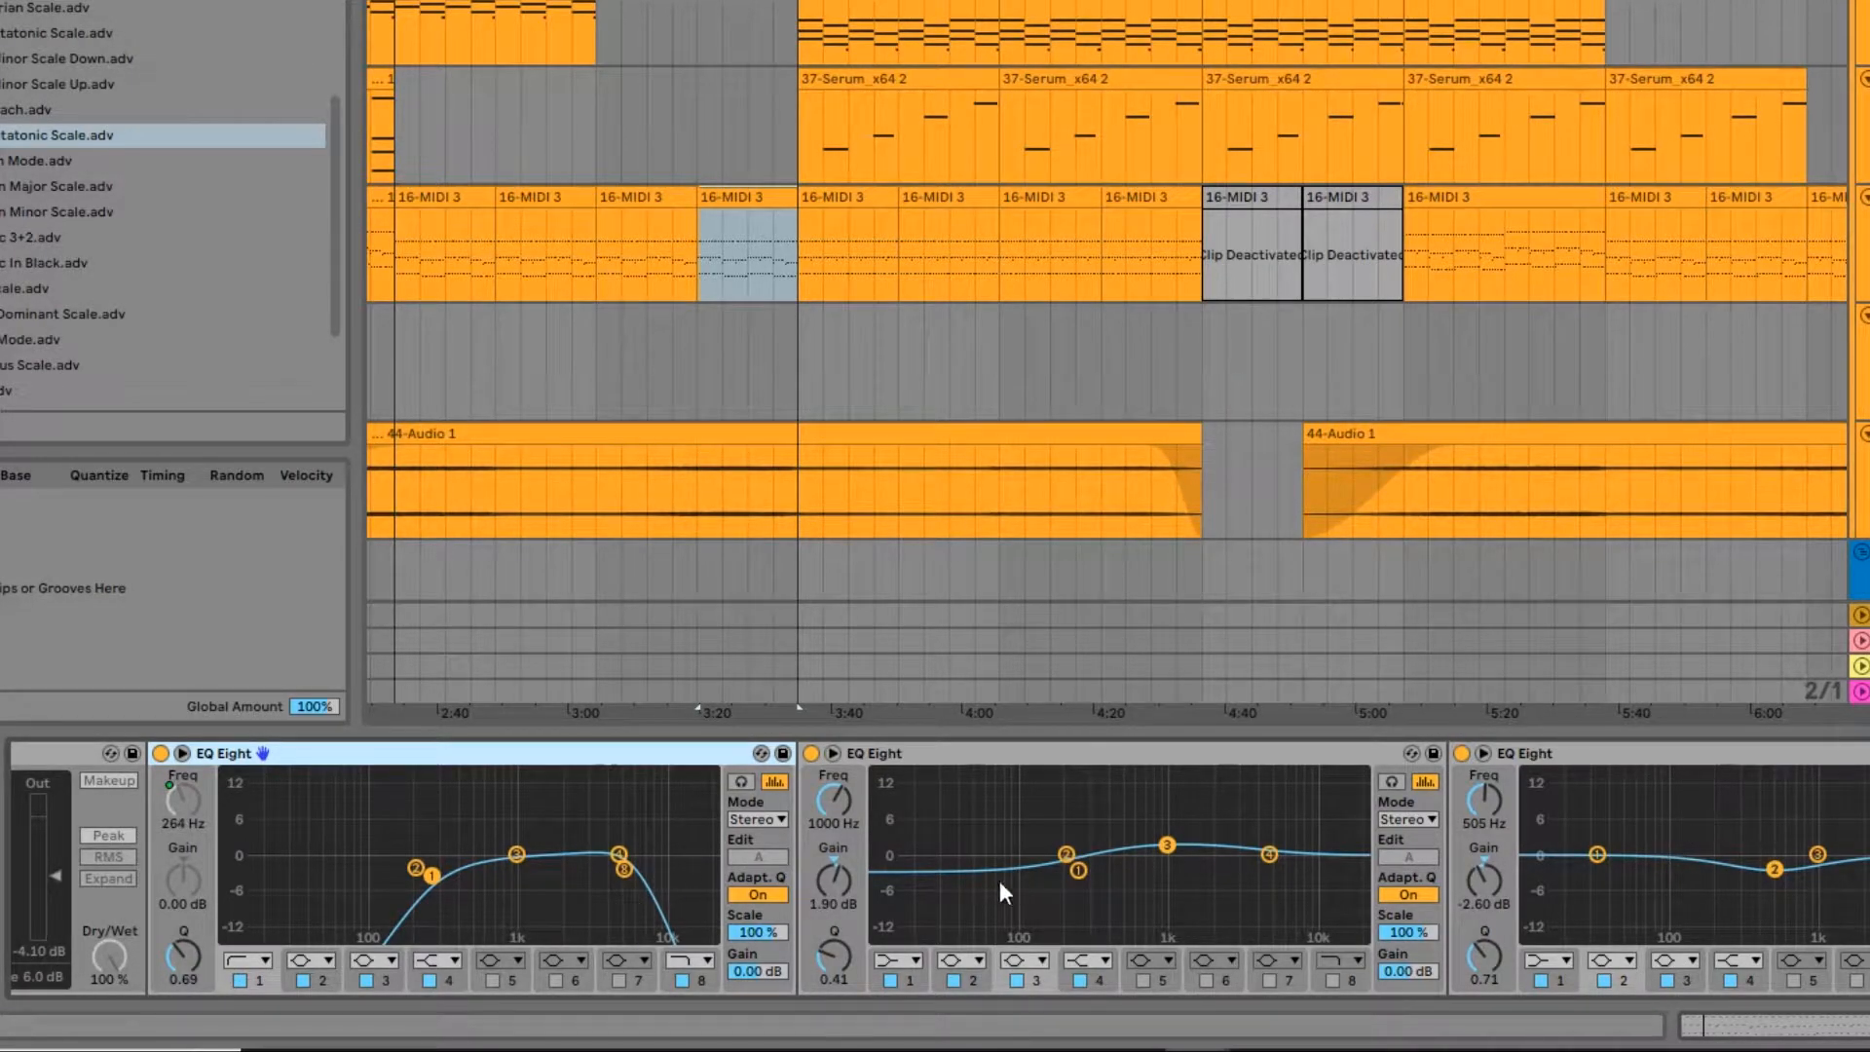
{"action": "left_click_drag", "start_coordinate": [1677, 874], "coordinate": [1140, 873]}
Step: Set the first EQ Eight's band 1 low-cut frequency to 106 Hz while auditioning the clip
{"action": "left_click_drag", "start_coordinate": [35, 785], "coordinate": [658, 809]}
{"action": "left_click", "coordinate": [602, 805]}
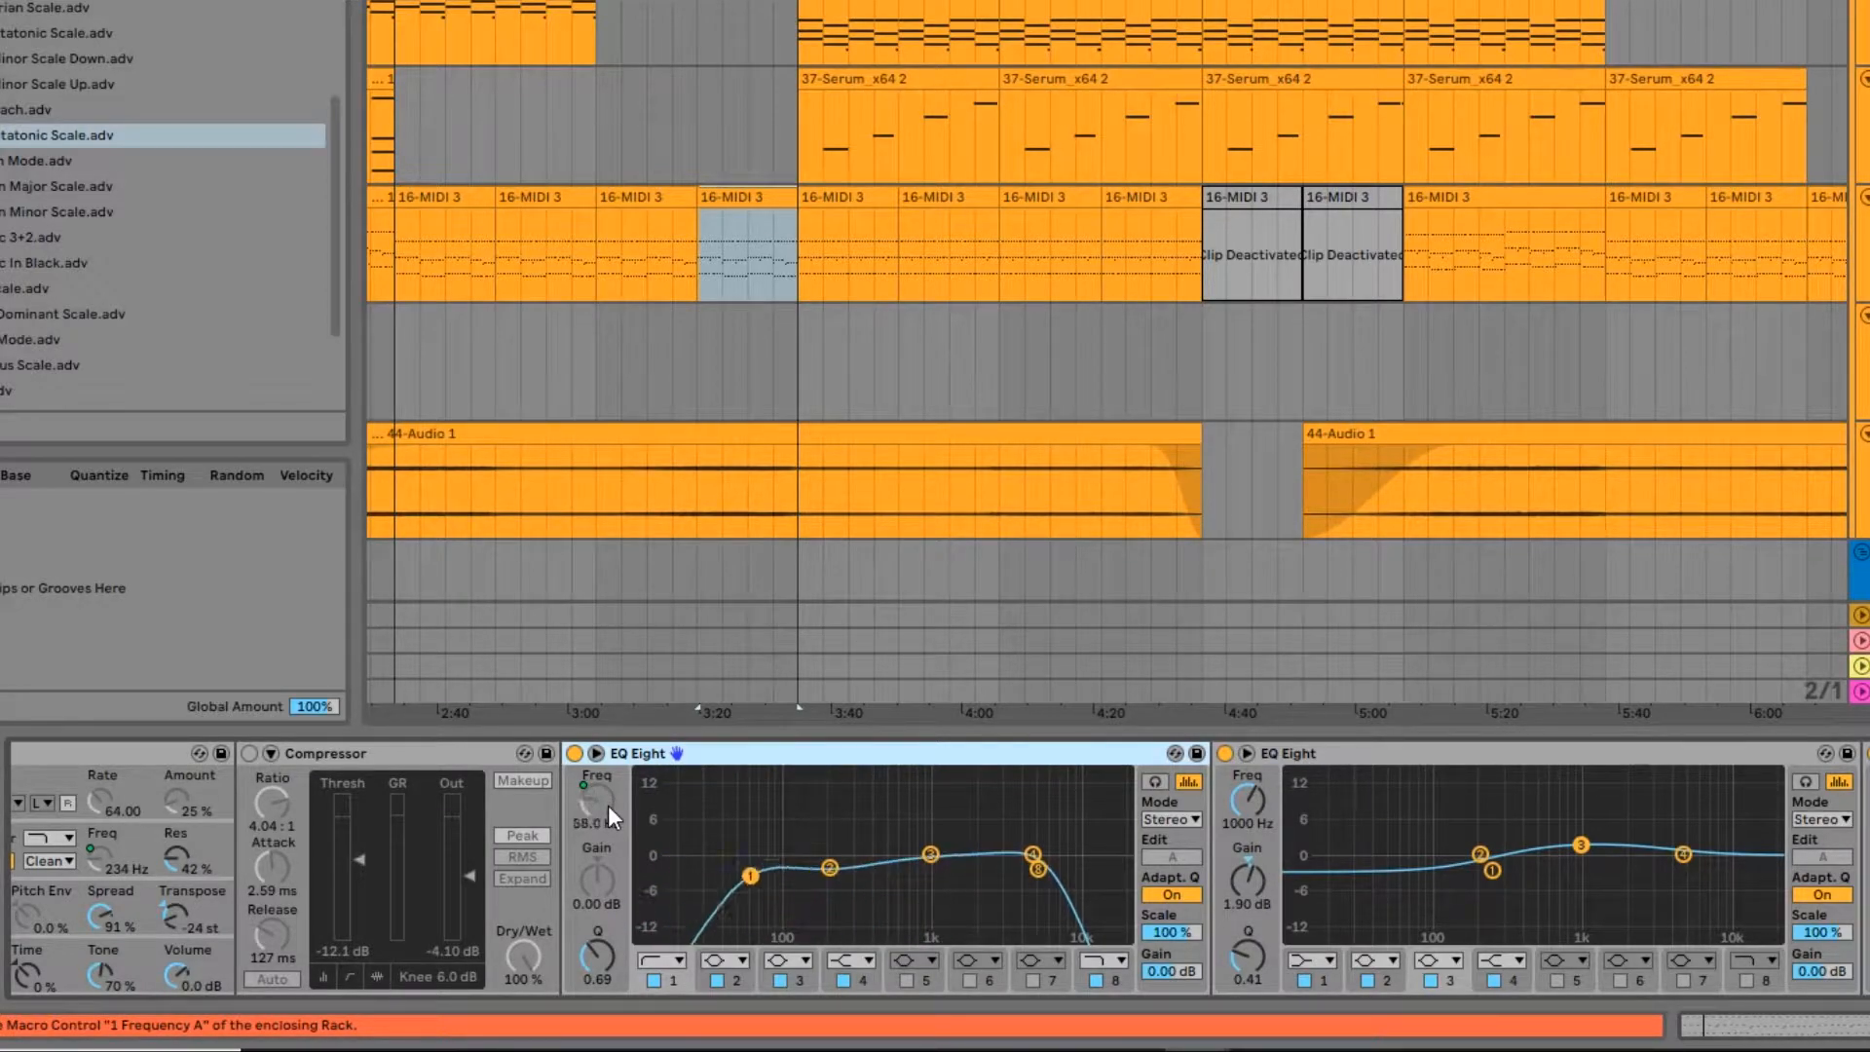
{"action": "key", "text": "space"}
{"action": "key", "text": "space"}
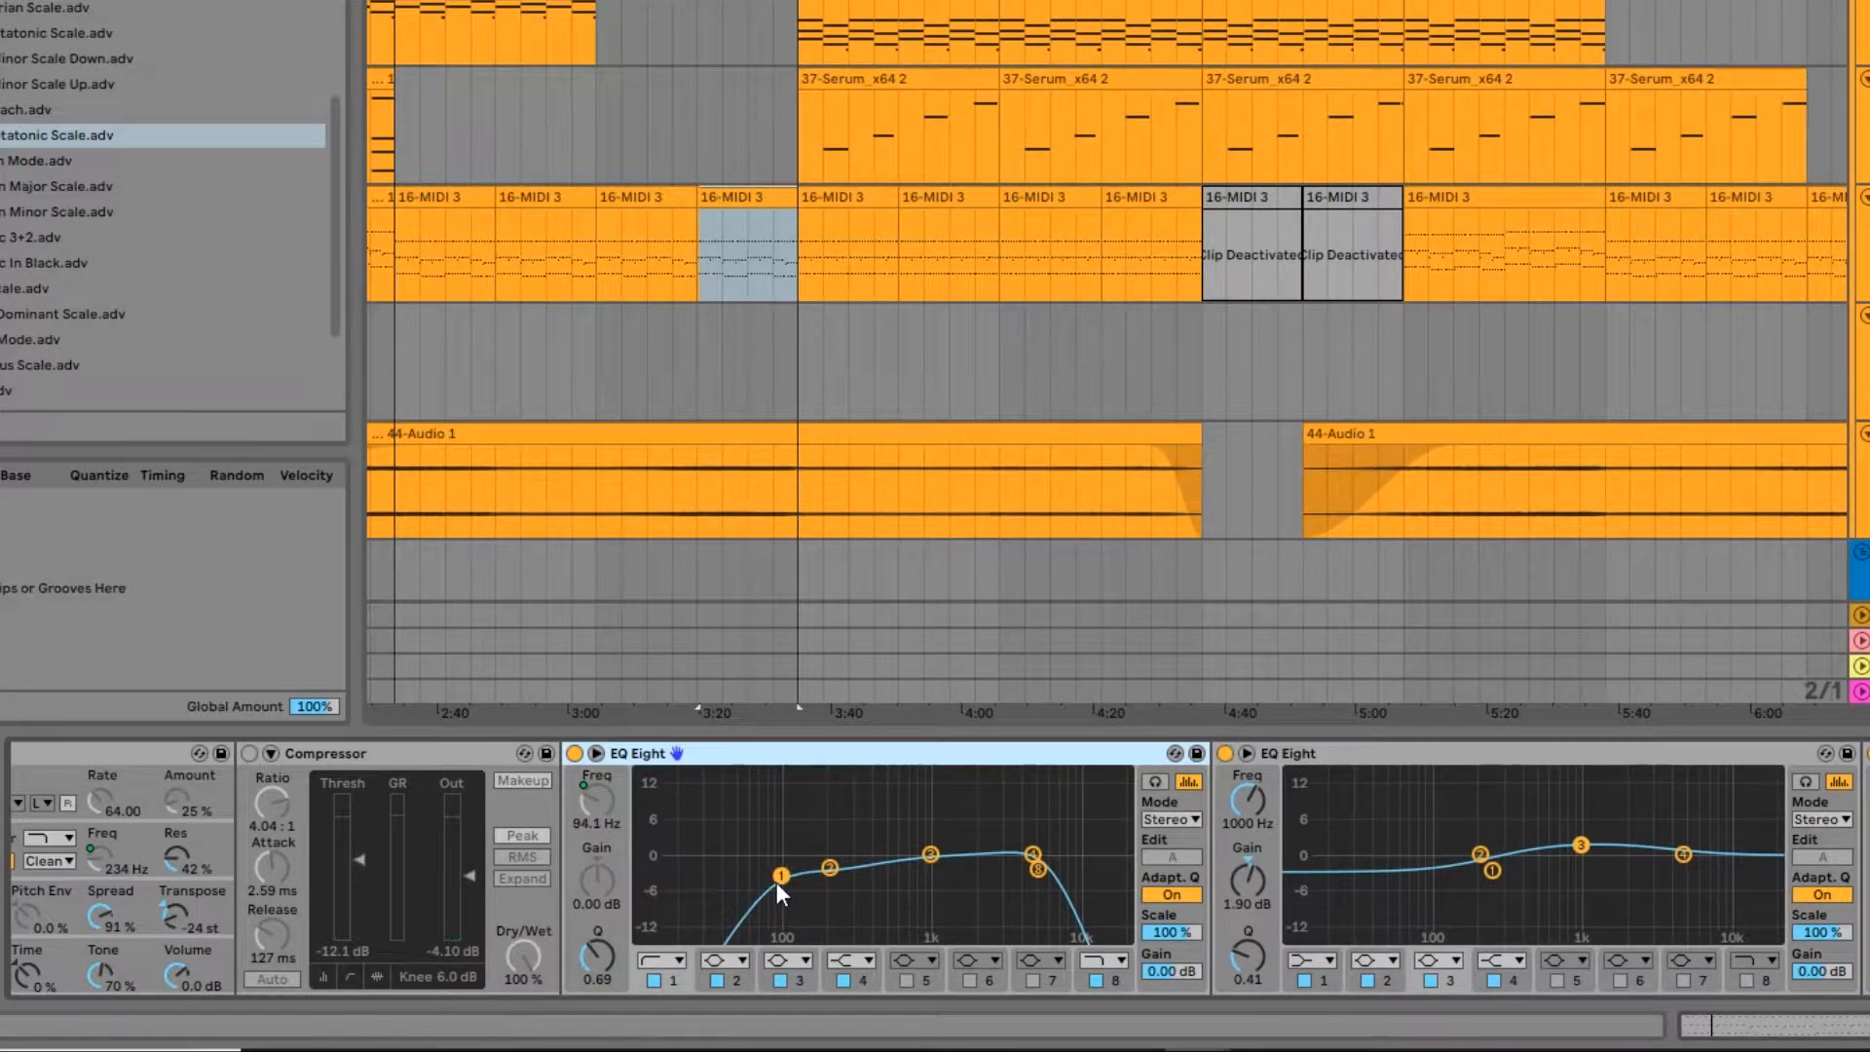
{"action": "key", "text": "space"}
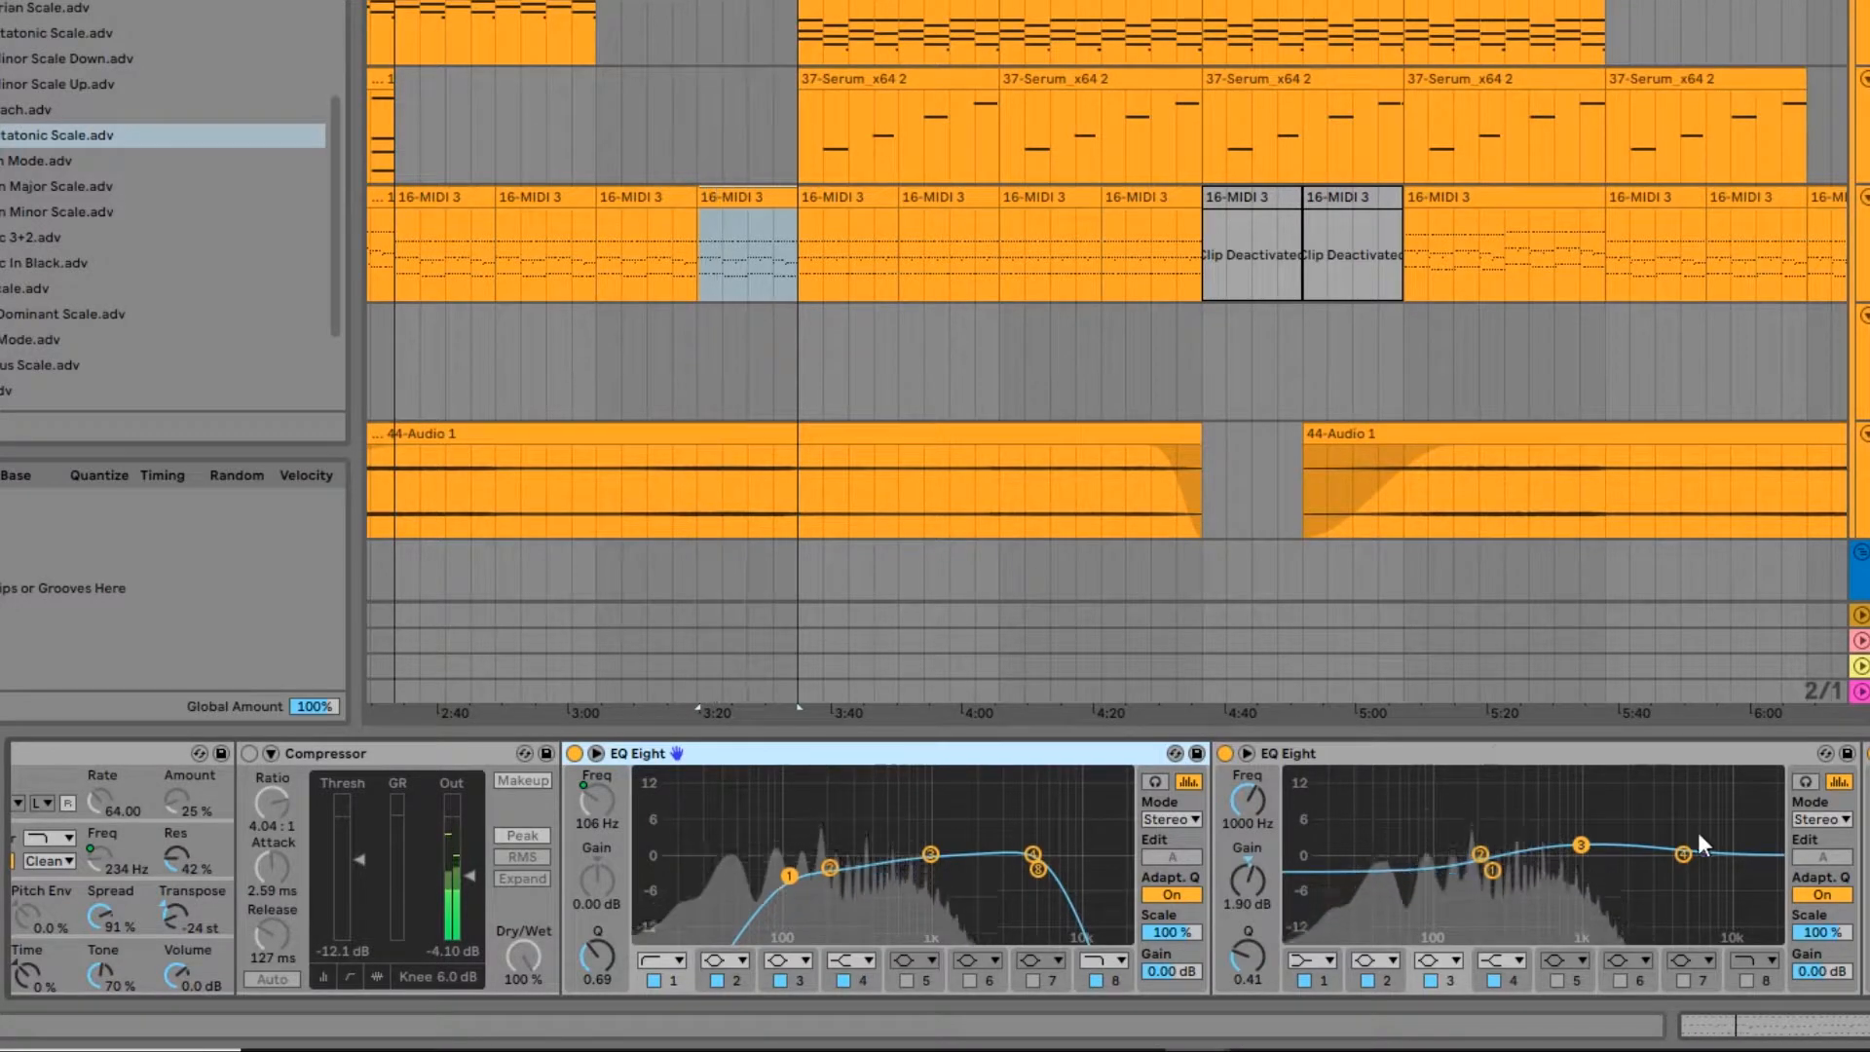
Step: Compare the clip with the Saturator off and on, and play it with both the Saturator and the following Compressor bypassed
{"action": "scroll", "coordinate": [1699, 843], "scroll_direction": "right", "scroll_amount": 10}
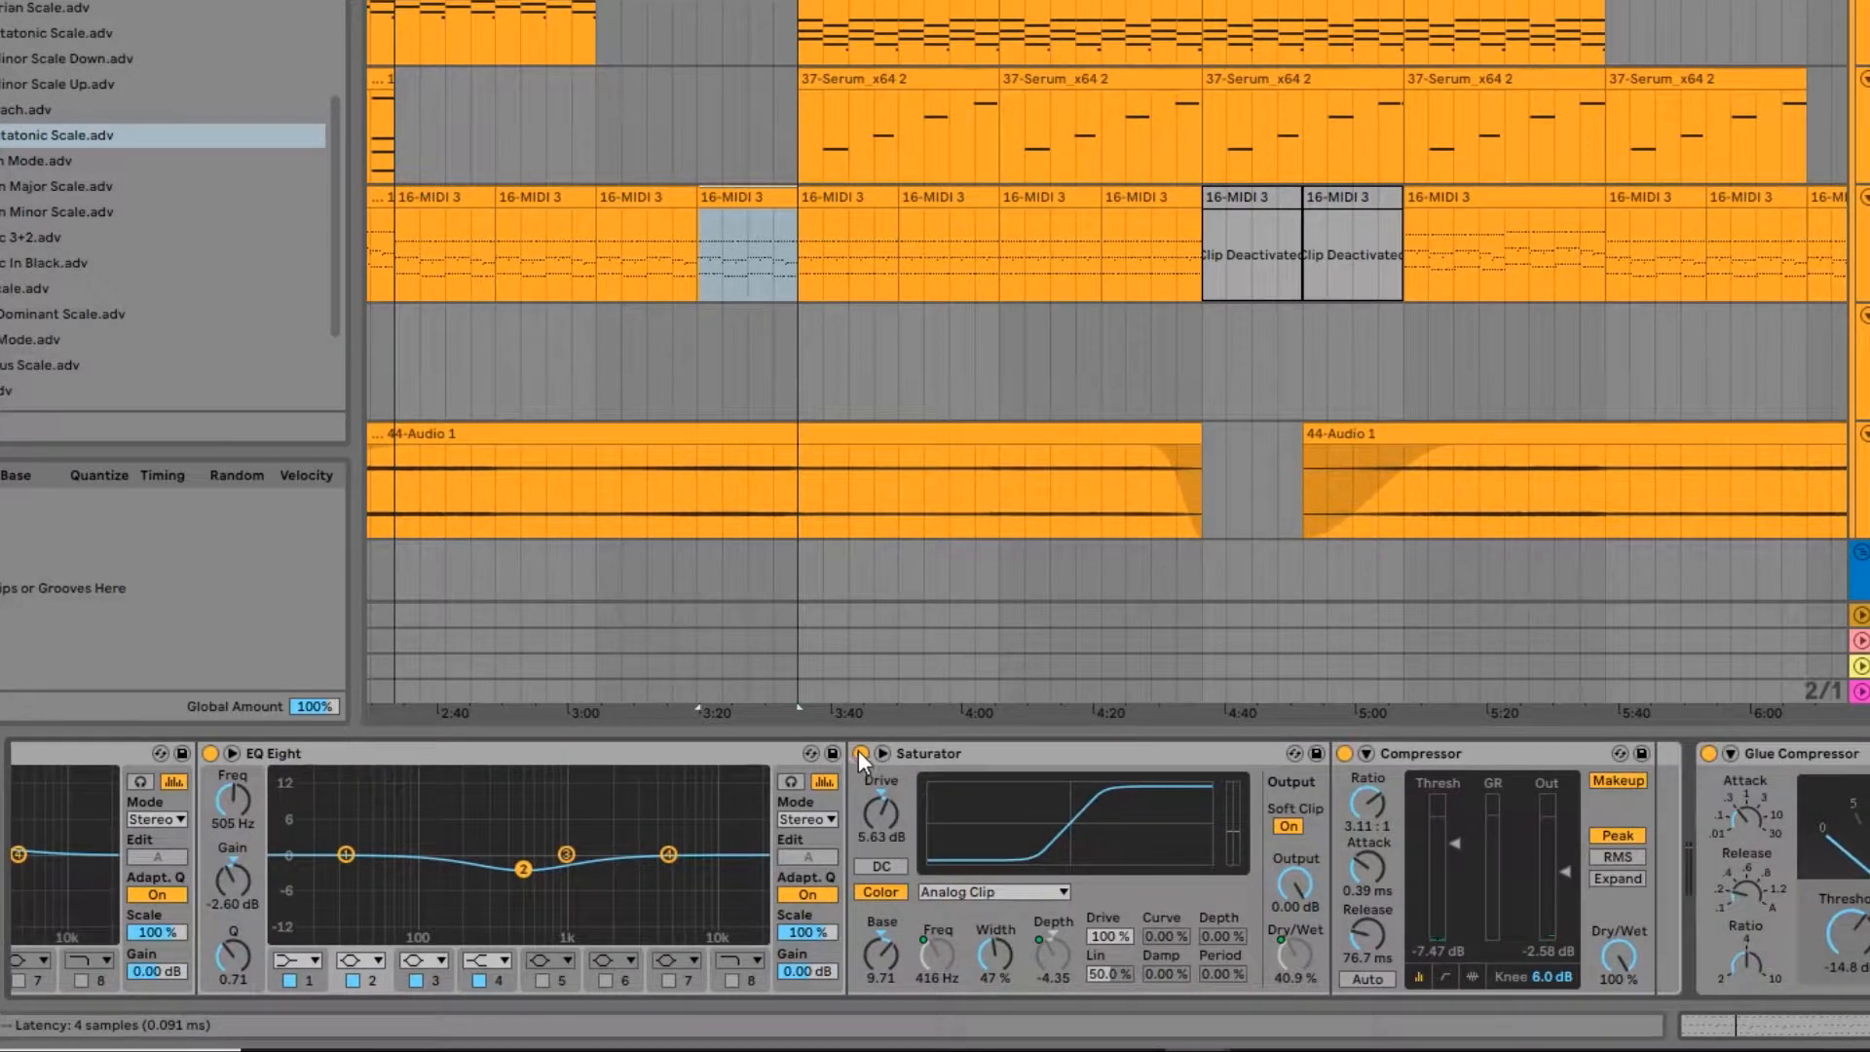
{"action": "left_click", "coordinate": [860, 753]}
{"action": "key", "text": "space"}
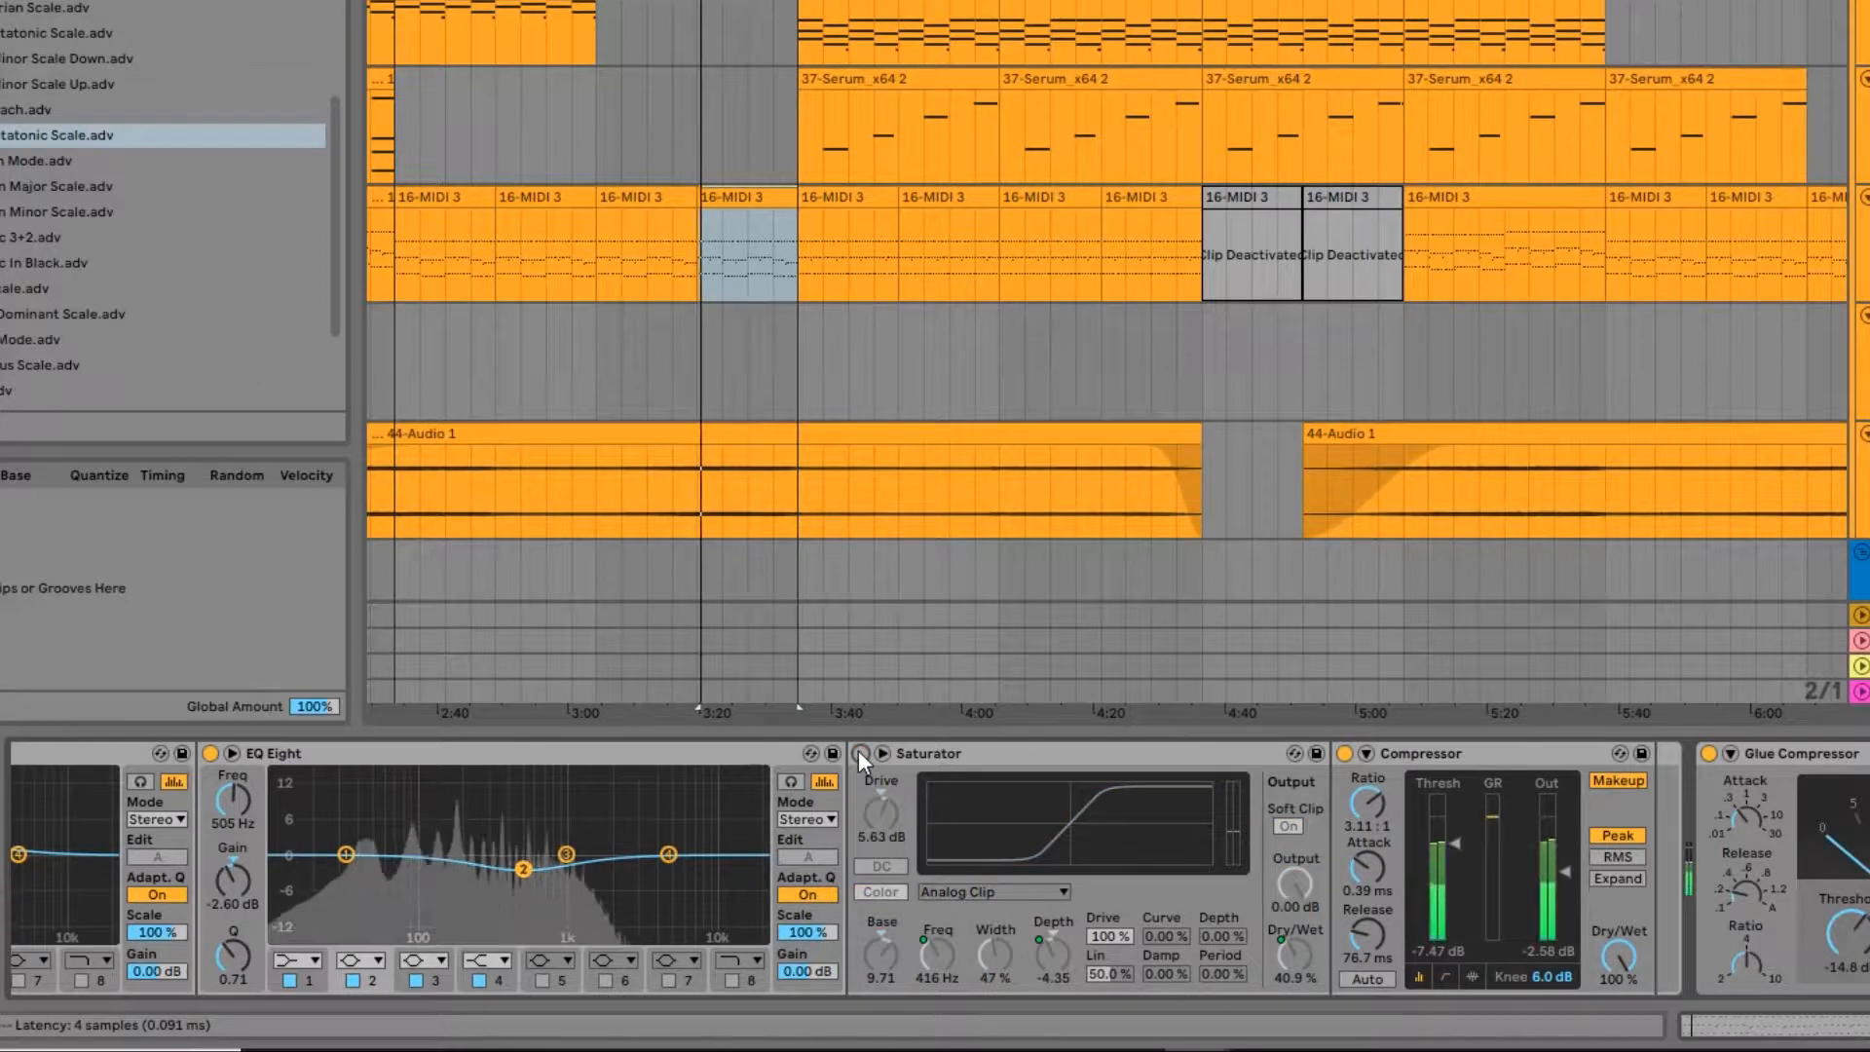
{"action": "left_click", "coordinate": [861, 754]}
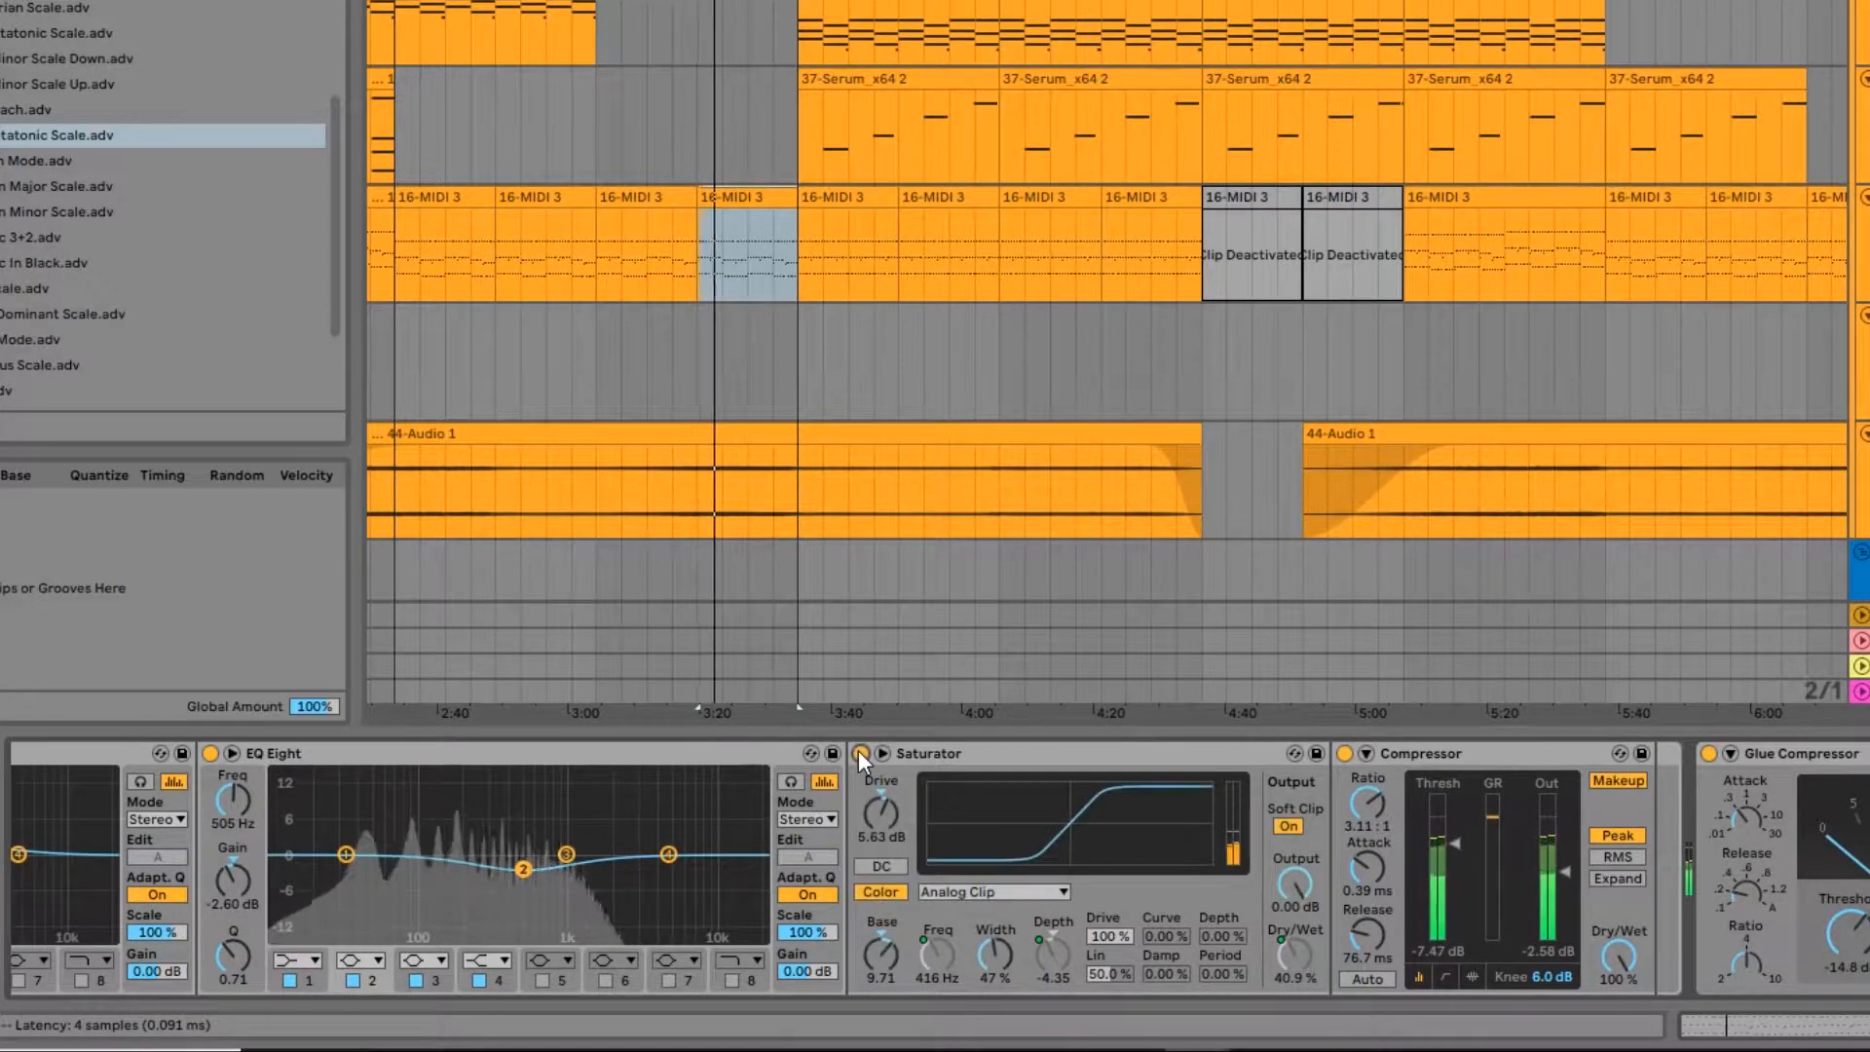
{"action": "left_click", "coordinate": [861, 753]}
{"action": "key", "text": "space"}
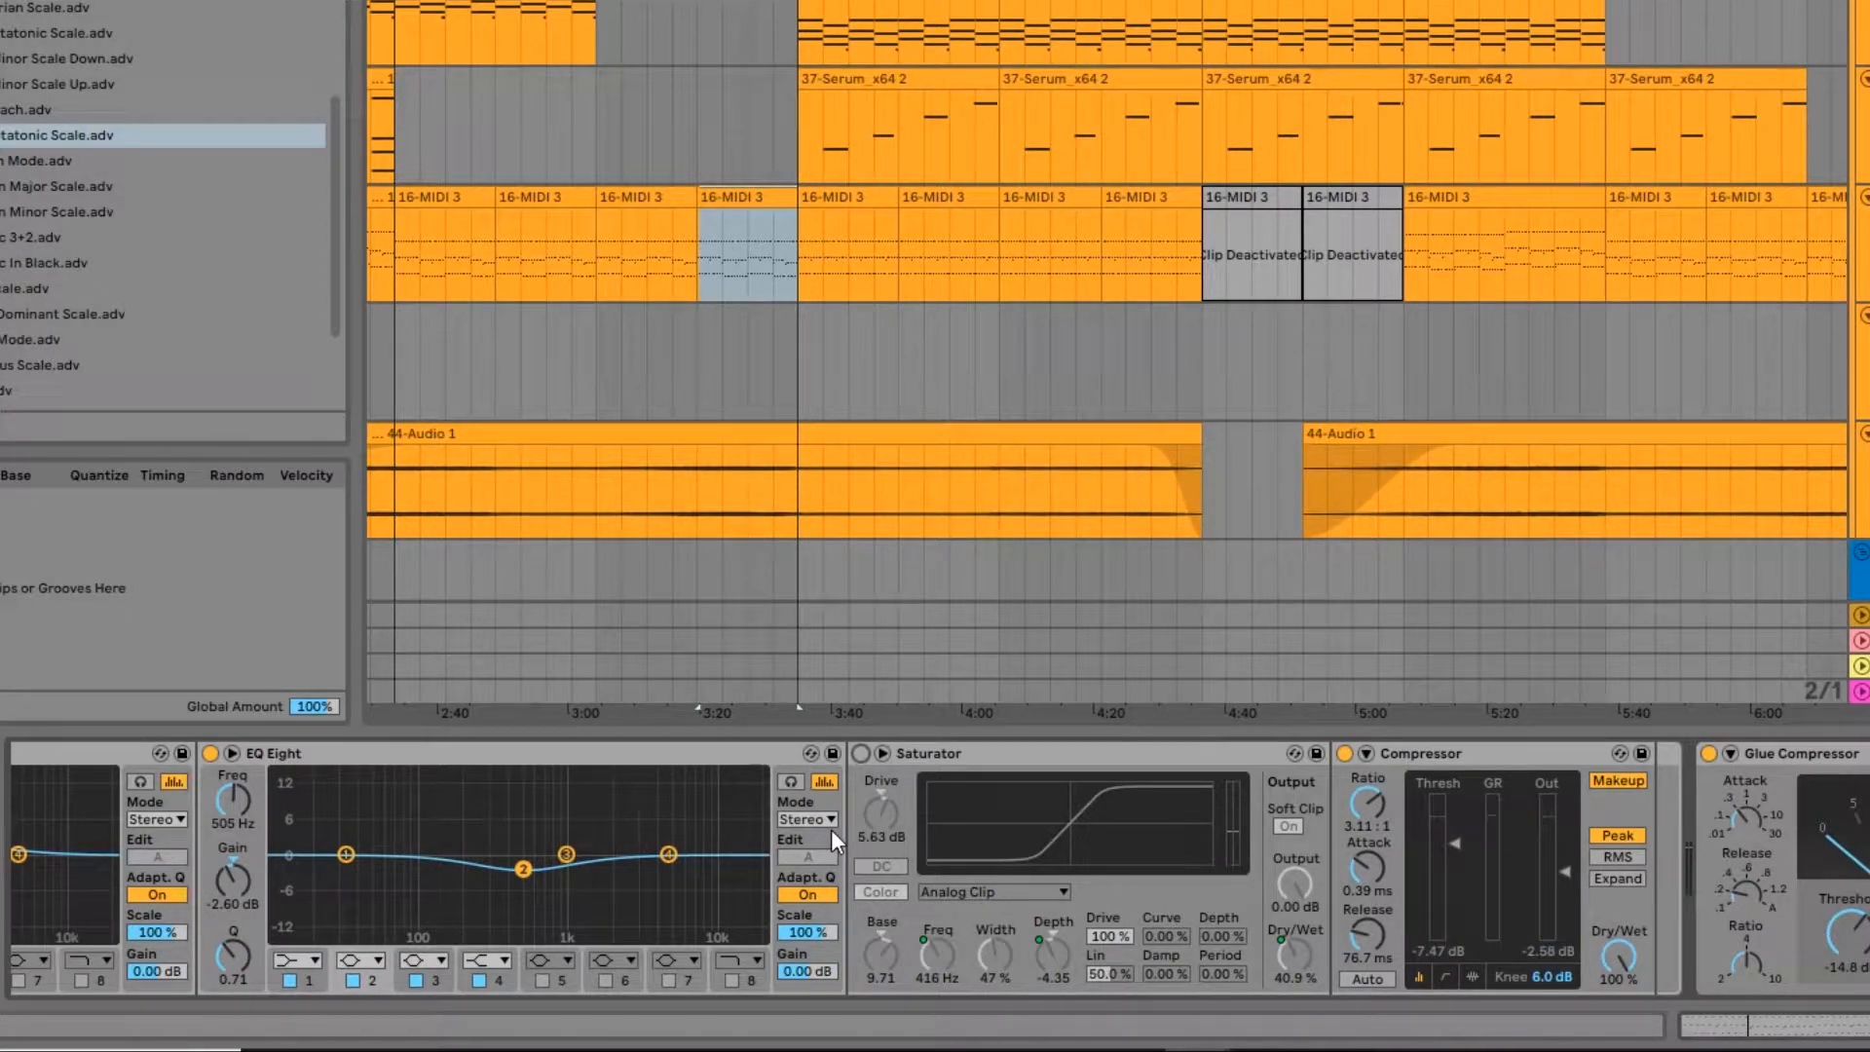
{"action": "left_click", "coordinate": [1345, 753]}
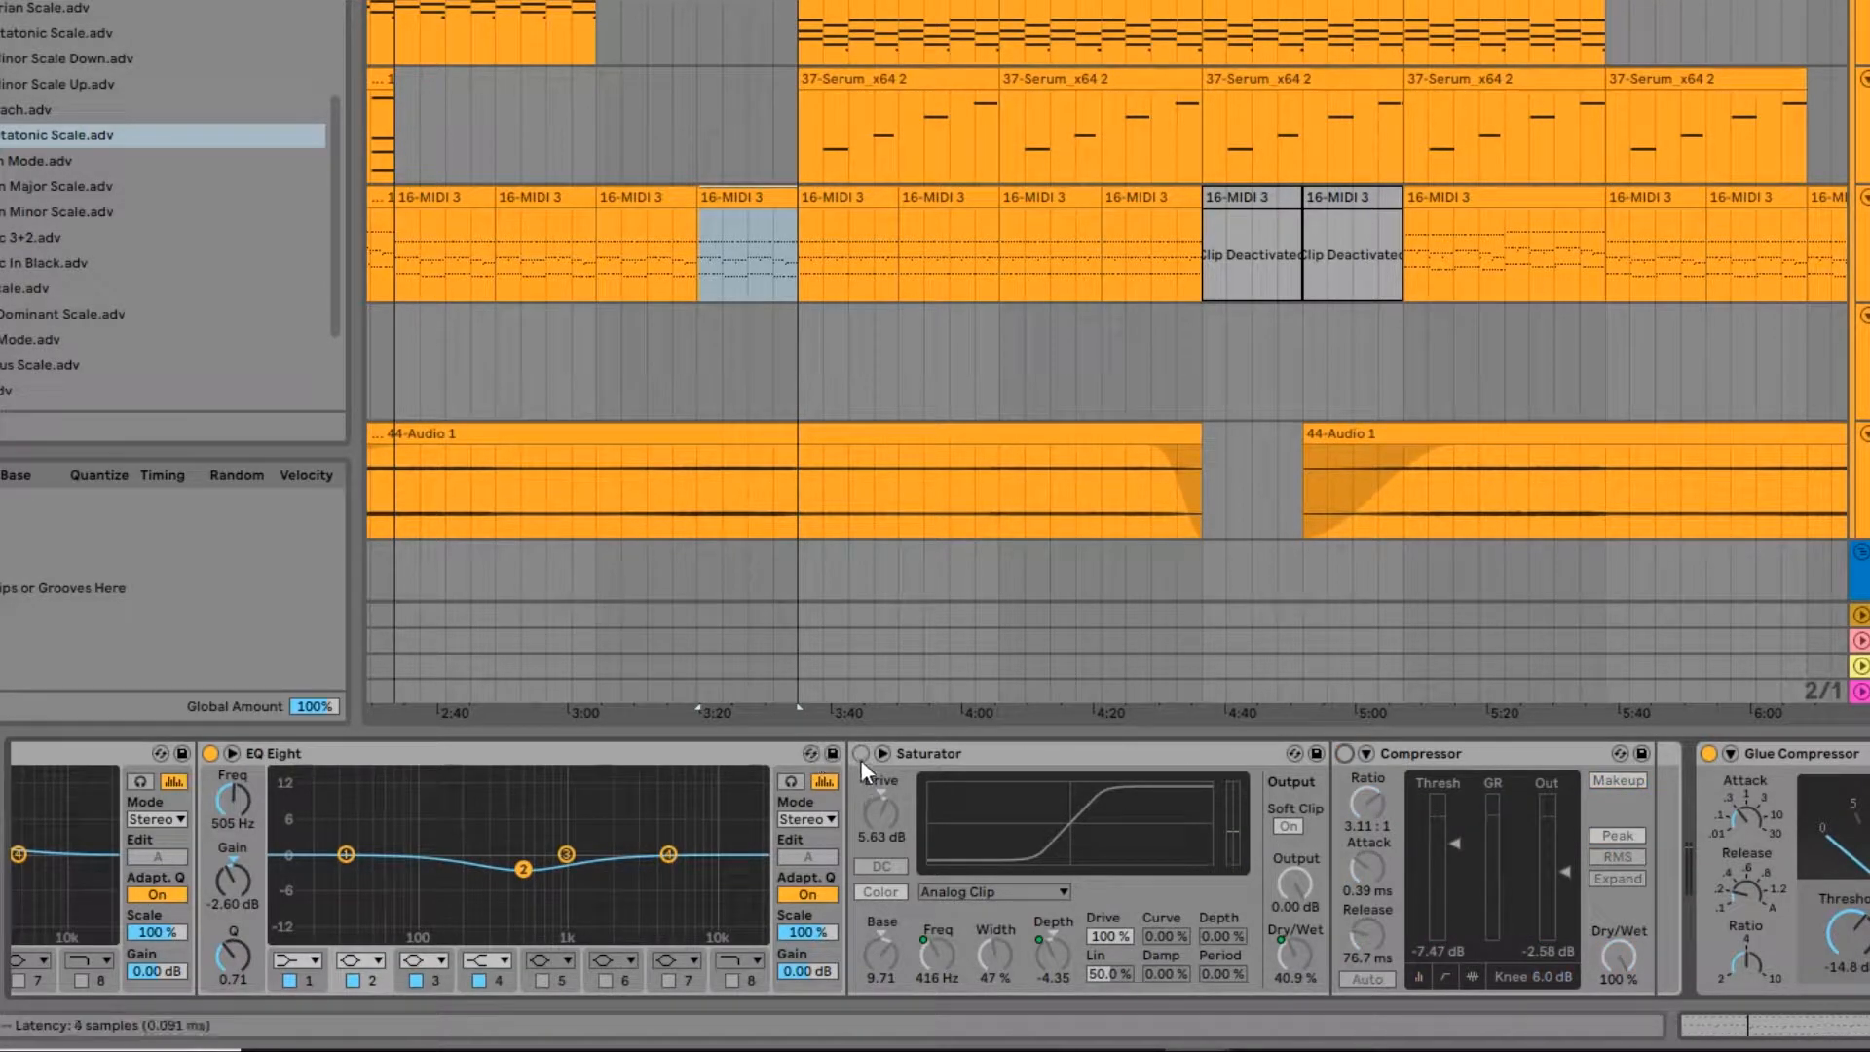
{"action": "key", "text": "space"}
Step: During playback, turn on the Compressor right after Operator, and re-enable the Saturator and the Compressor following it
{"action": "left_click_drag", "start_coordinate": [136, 837], "coordinate": [1107, 835]}
{"action": "left_click_drag", "start_coordinate": [20, 839], "coordinate": [681, 839]}
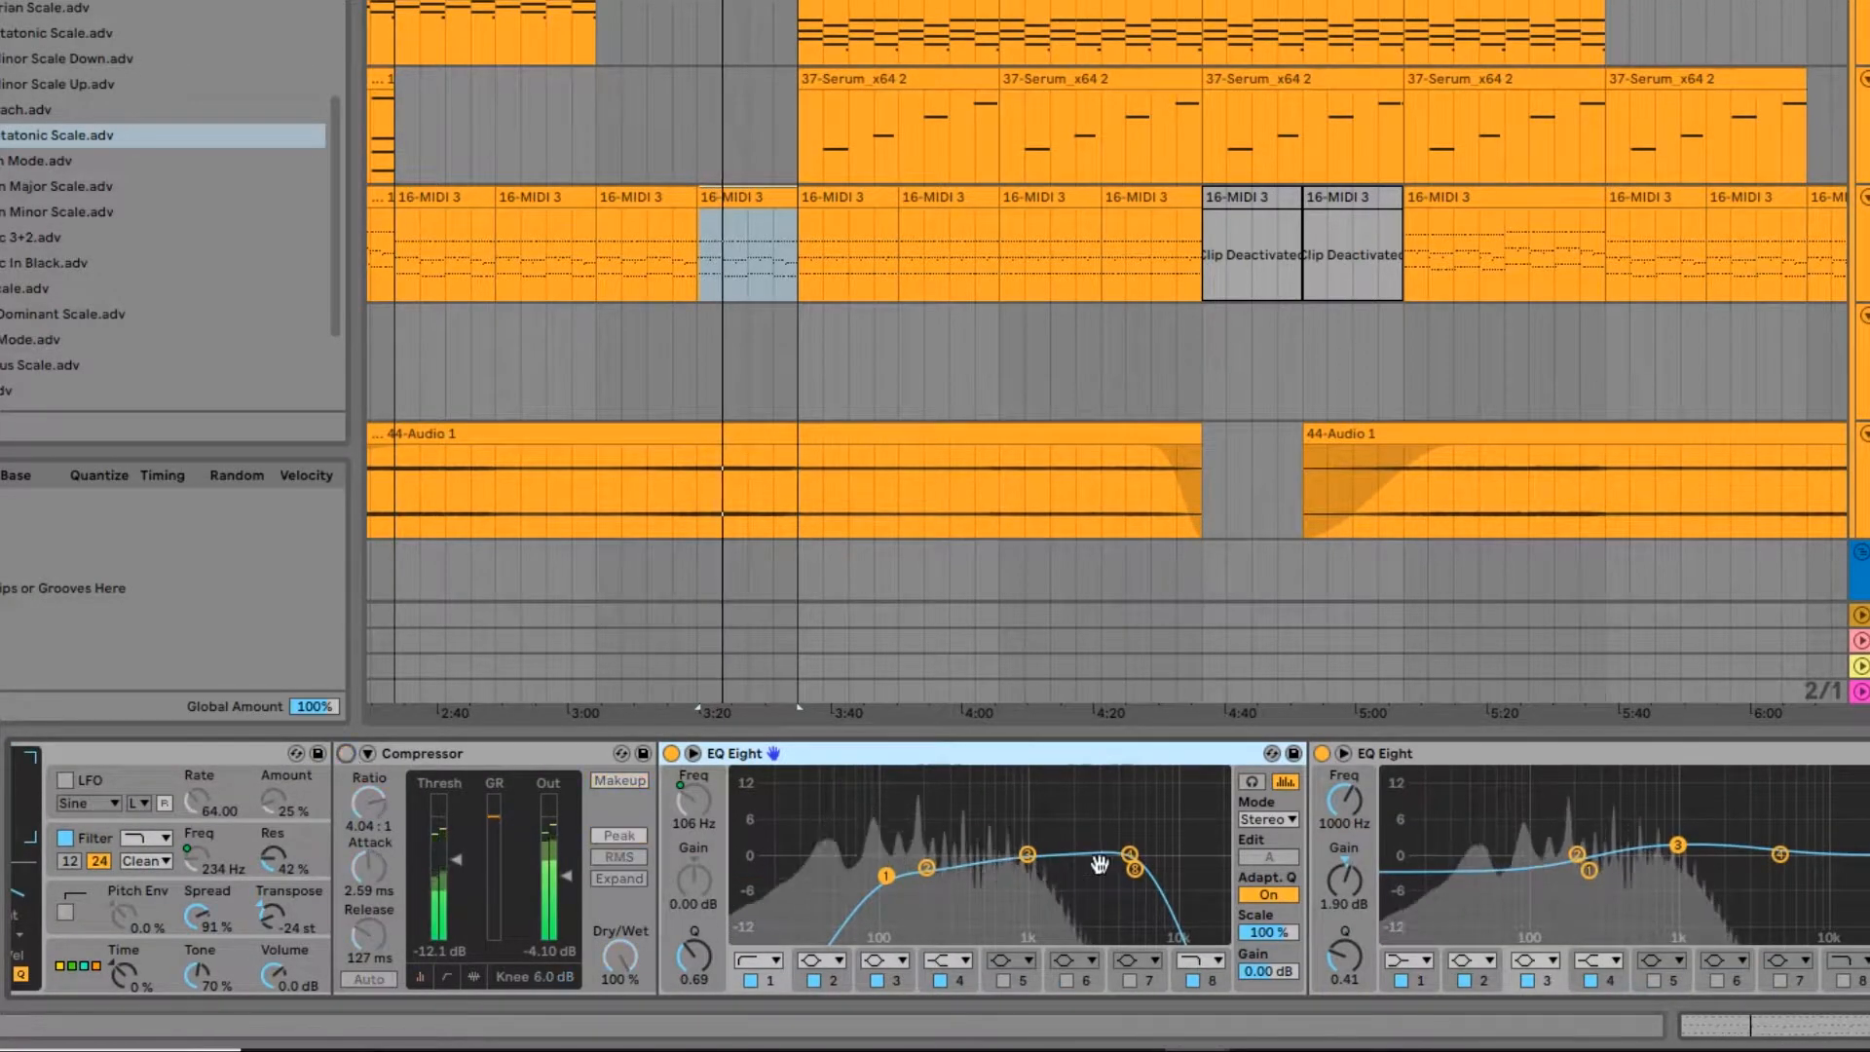
{"action": "left_click_drag", "start_coordinate": [1099, 864], "coordinate": [96, 857]}
{"action": "left_click_drag", "start_coordinate": [483, 838], "coordinate": [1299, 856]}
{"action": "left_click", "coordinate": [157, 754]}
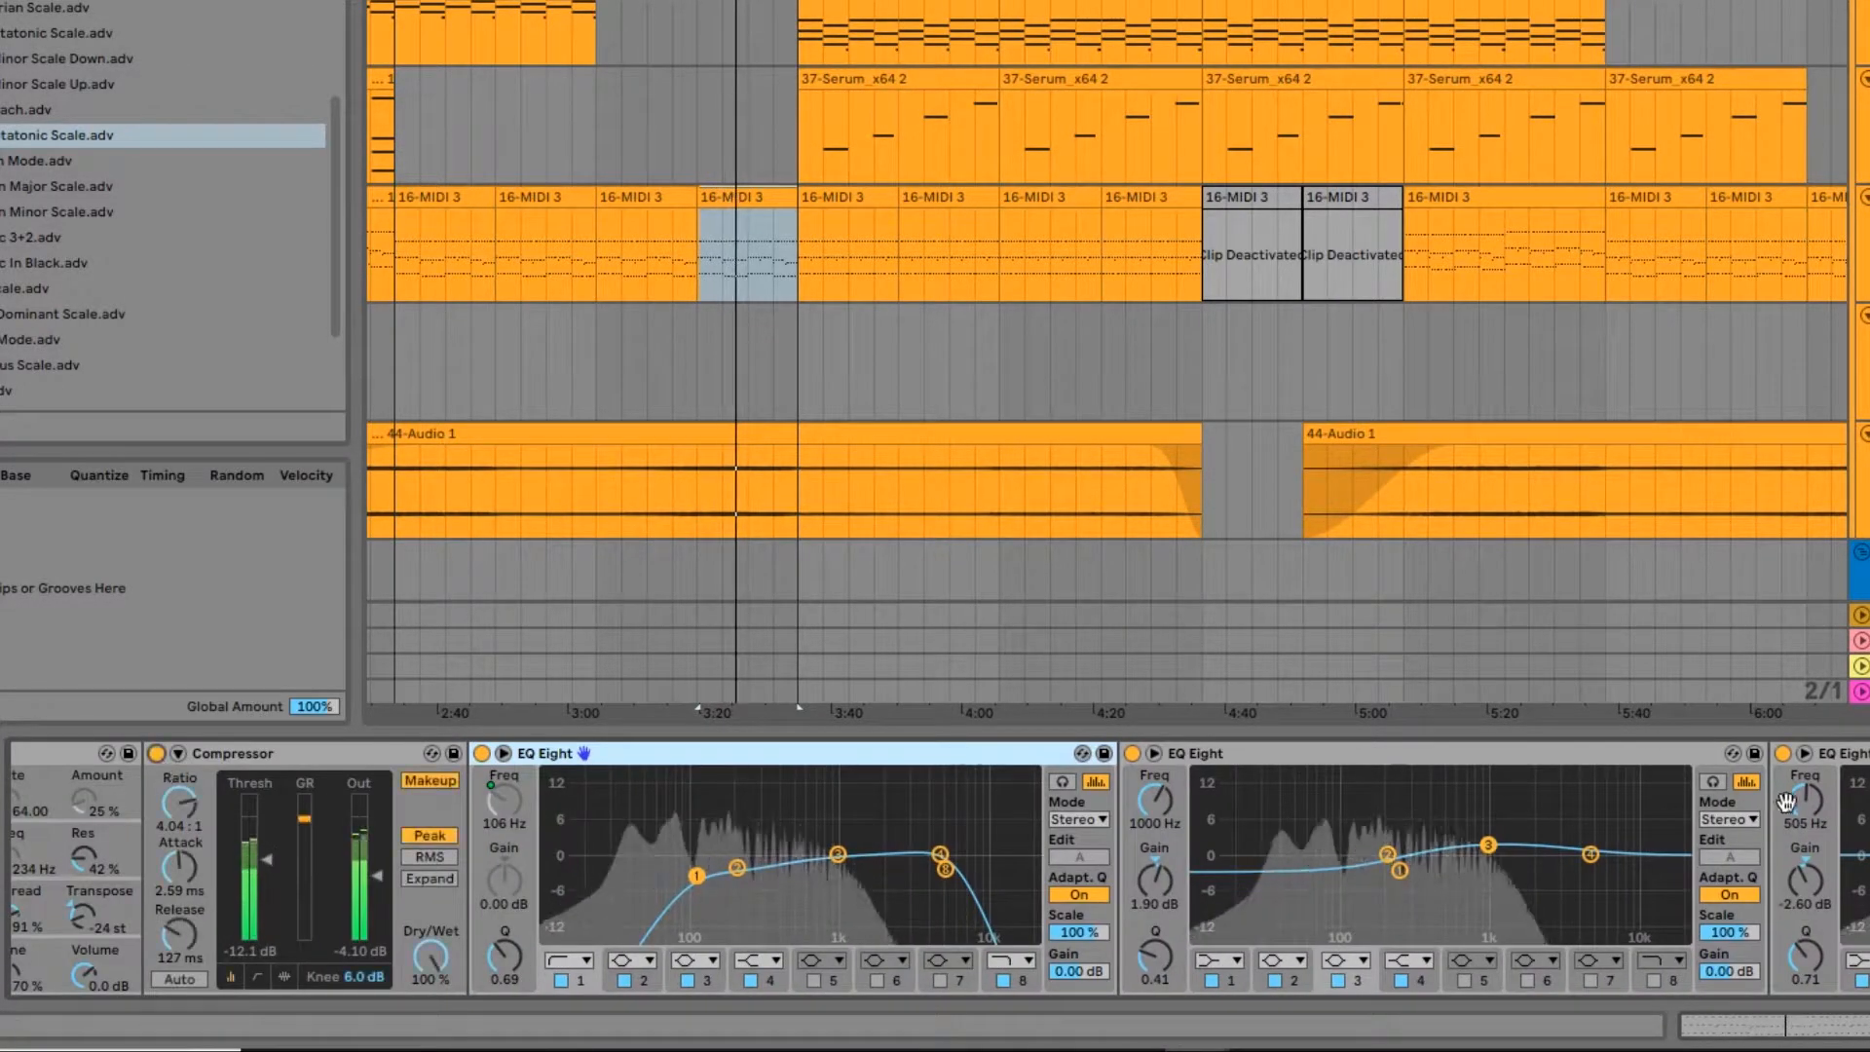
{"action": "left_click_drag", "start_coordinate": [1784, 801], "coordinate": [732, 818]}
{"action": "left_click", "coordinate": [1382, 755]}
{"action": "left_click", "coordinate": [1867, 754]}
{"action": "left_click_drag", "start_coordinate": [1869, 848], "coordinate": [1146, 855]}
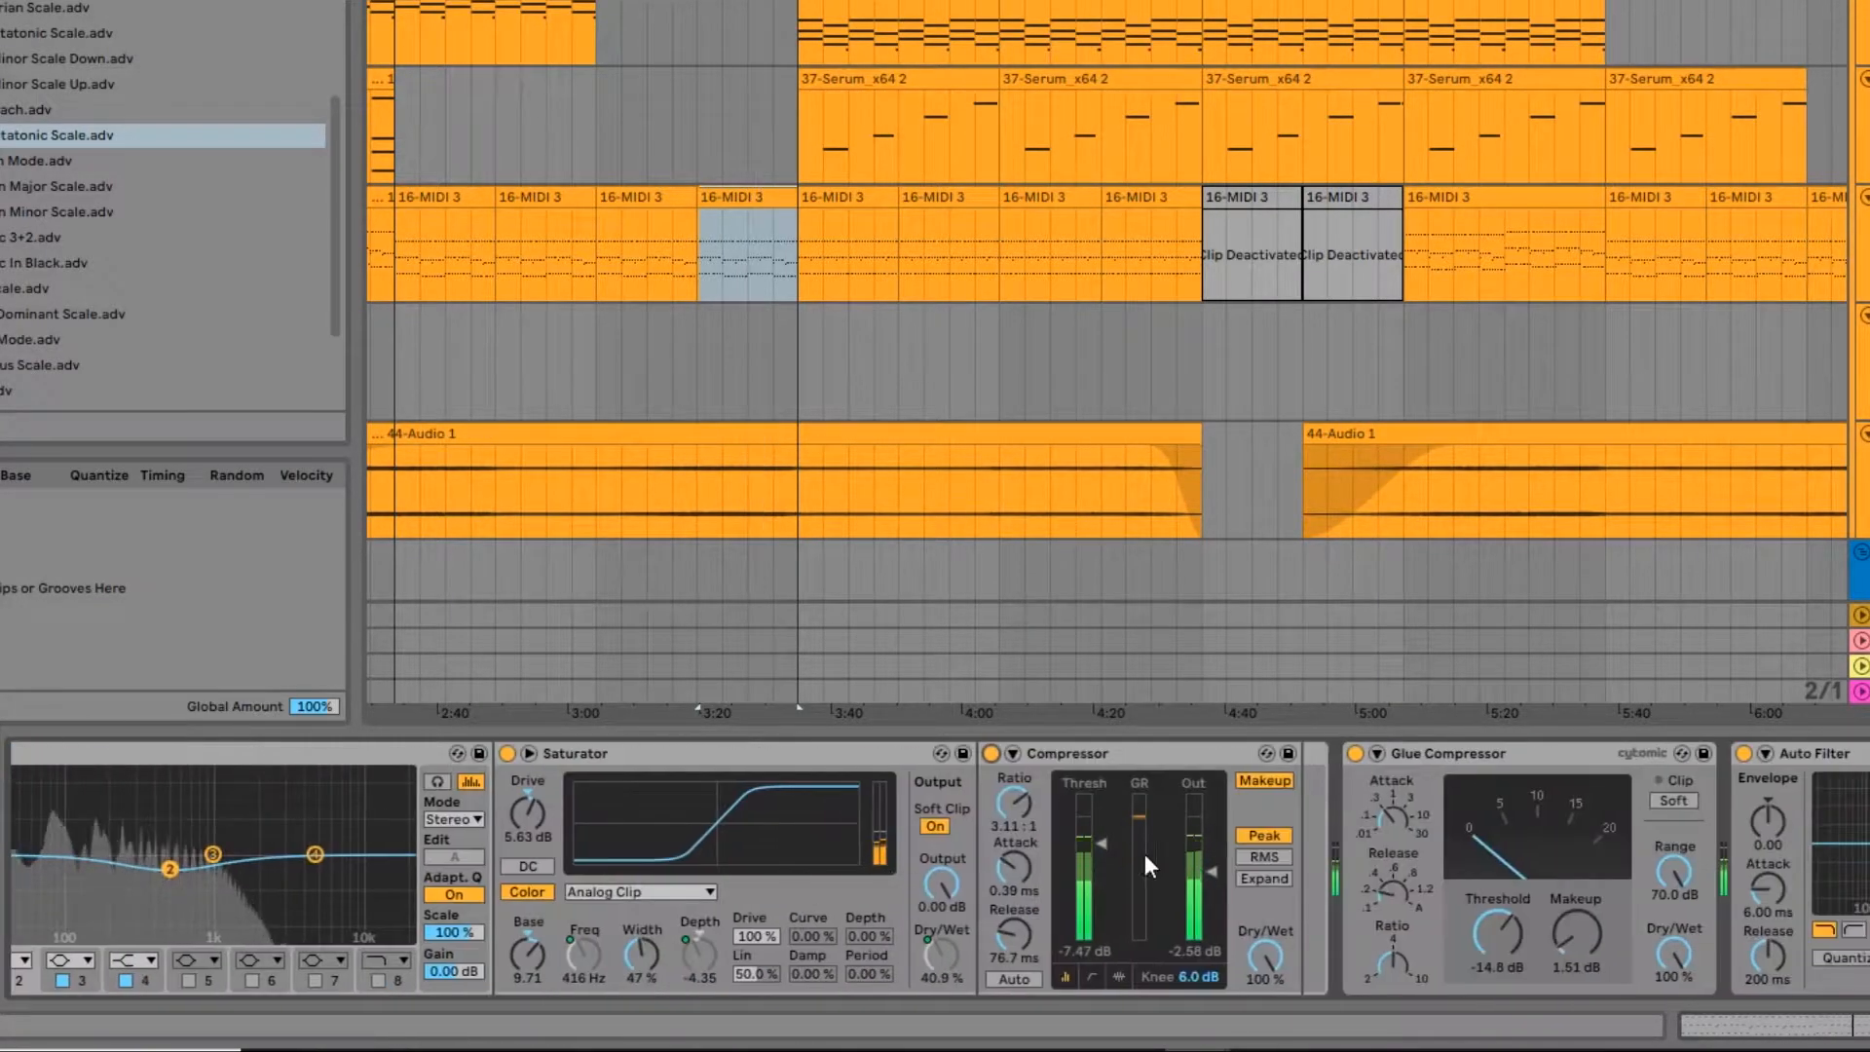
{"action": "key", "text": "space"}
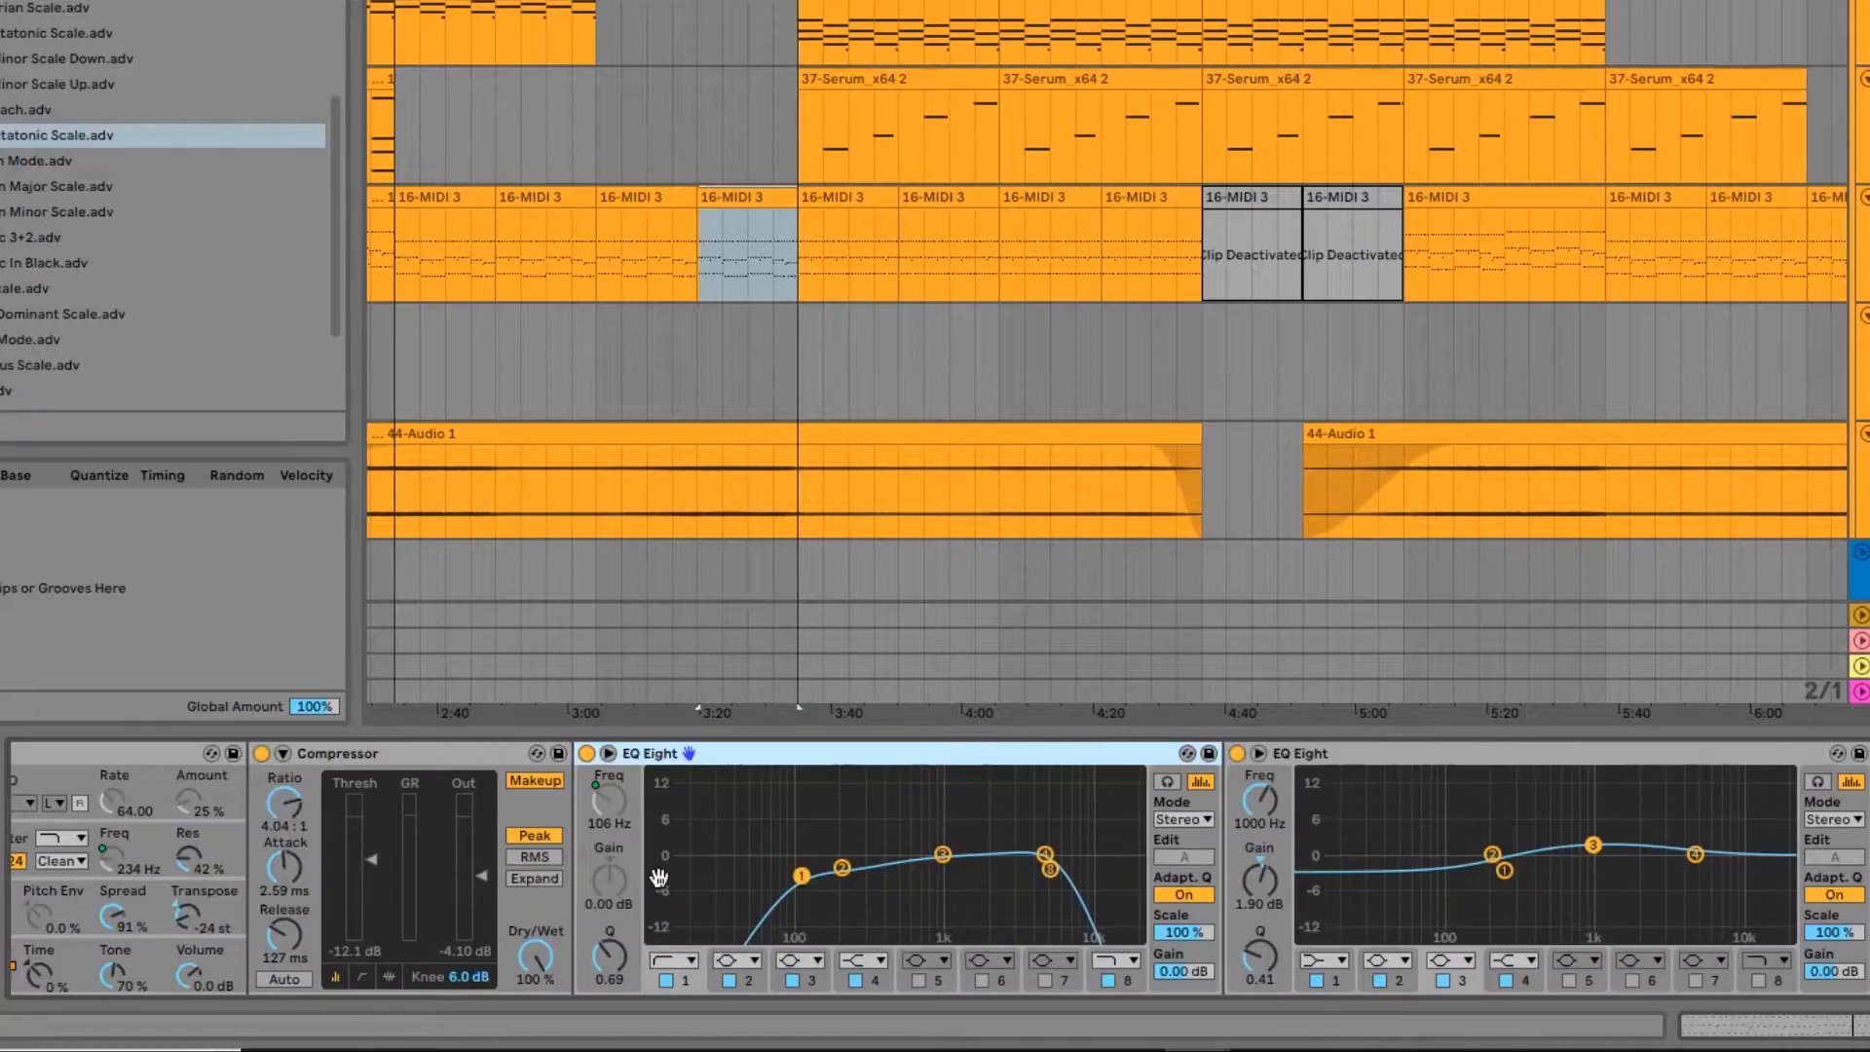
Step: Solo the HI ARP chain in the Instrument Rack and listen to the clip
{"action": "left_click_drag", "start_coordinate": [660, 875], "coordinate": [1858, 859]}
{"action": "left_click", "coordinate": [338, 818]}
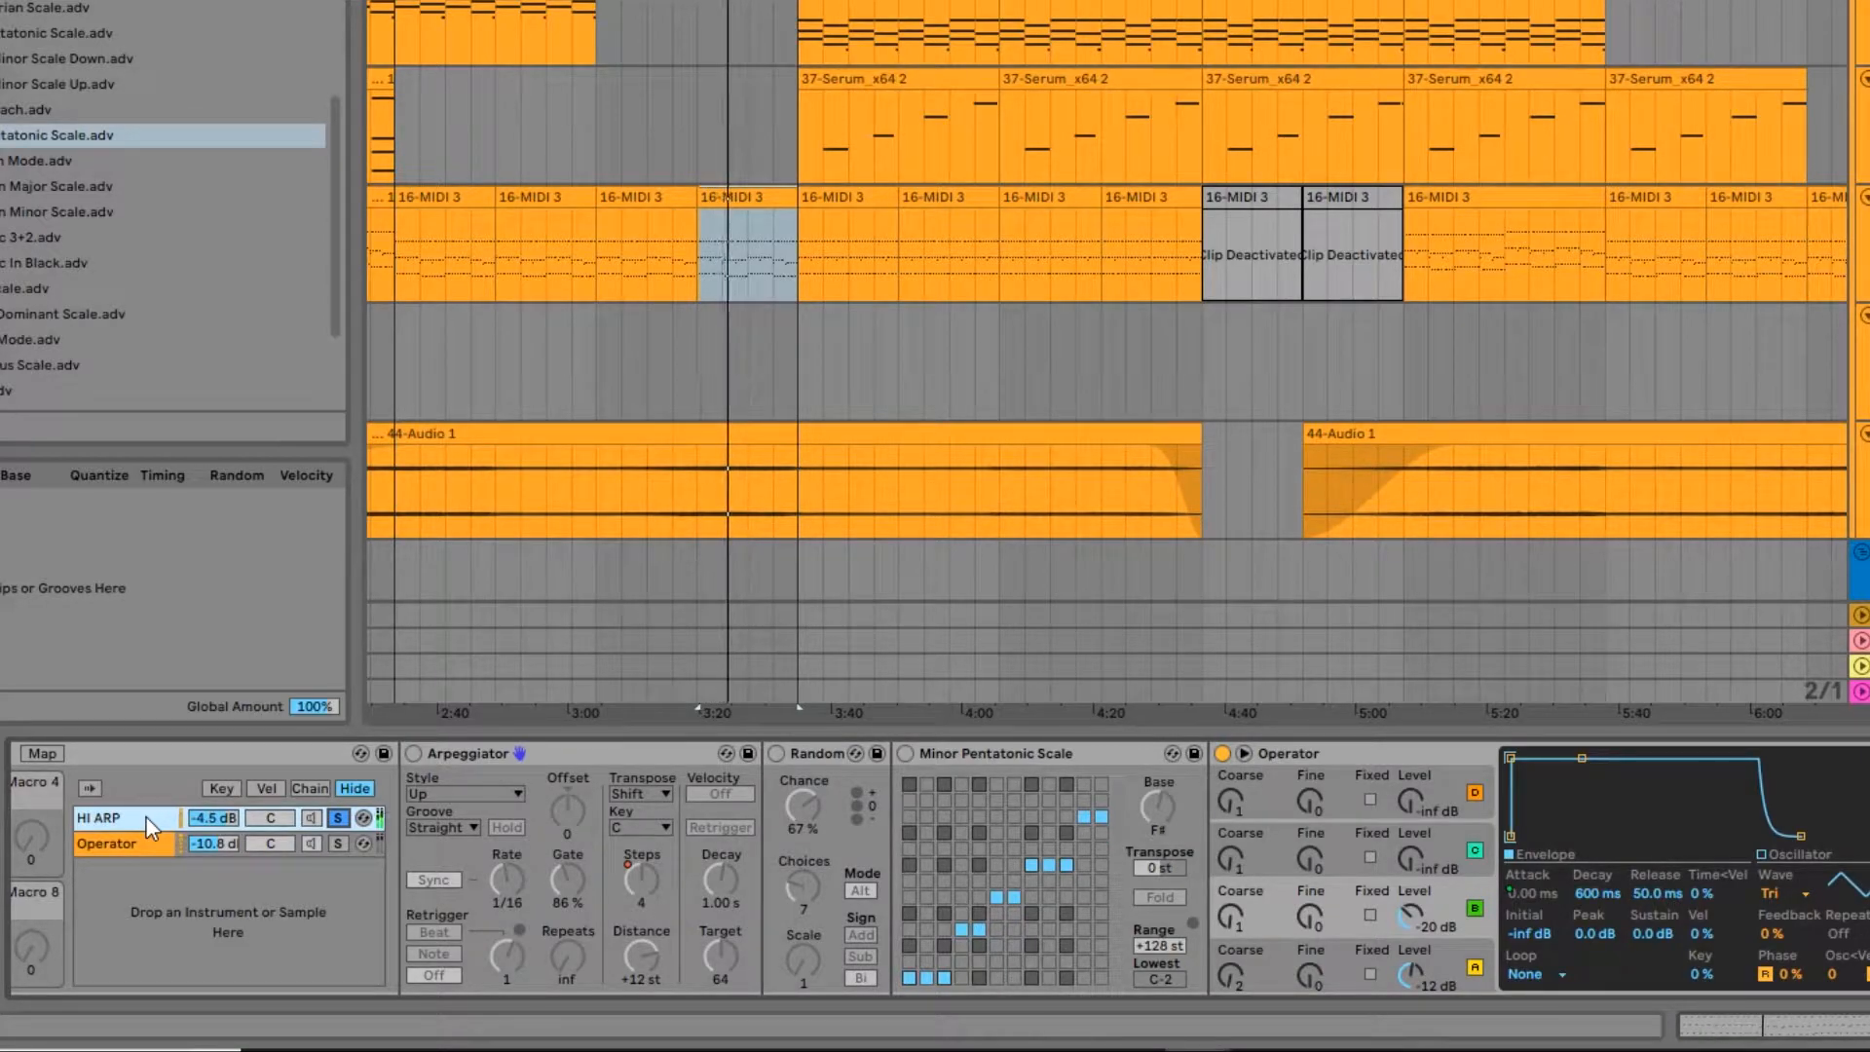
{"action": "key", "text": "space"}
Step: Examine the HI ARP chain's Operator: its filter envelope, its oscillator A and B settings, and its algorithm
{"action": "left_click_drag", "start_coordinate": [1734, 890], "coordinate": [1226, 911]}
{"action": "left_click_drag", "start_coordinate": [1045, 926], "coordinate": [597, 925]}
{"action": "left_click", "coordinate": [986, 844]}
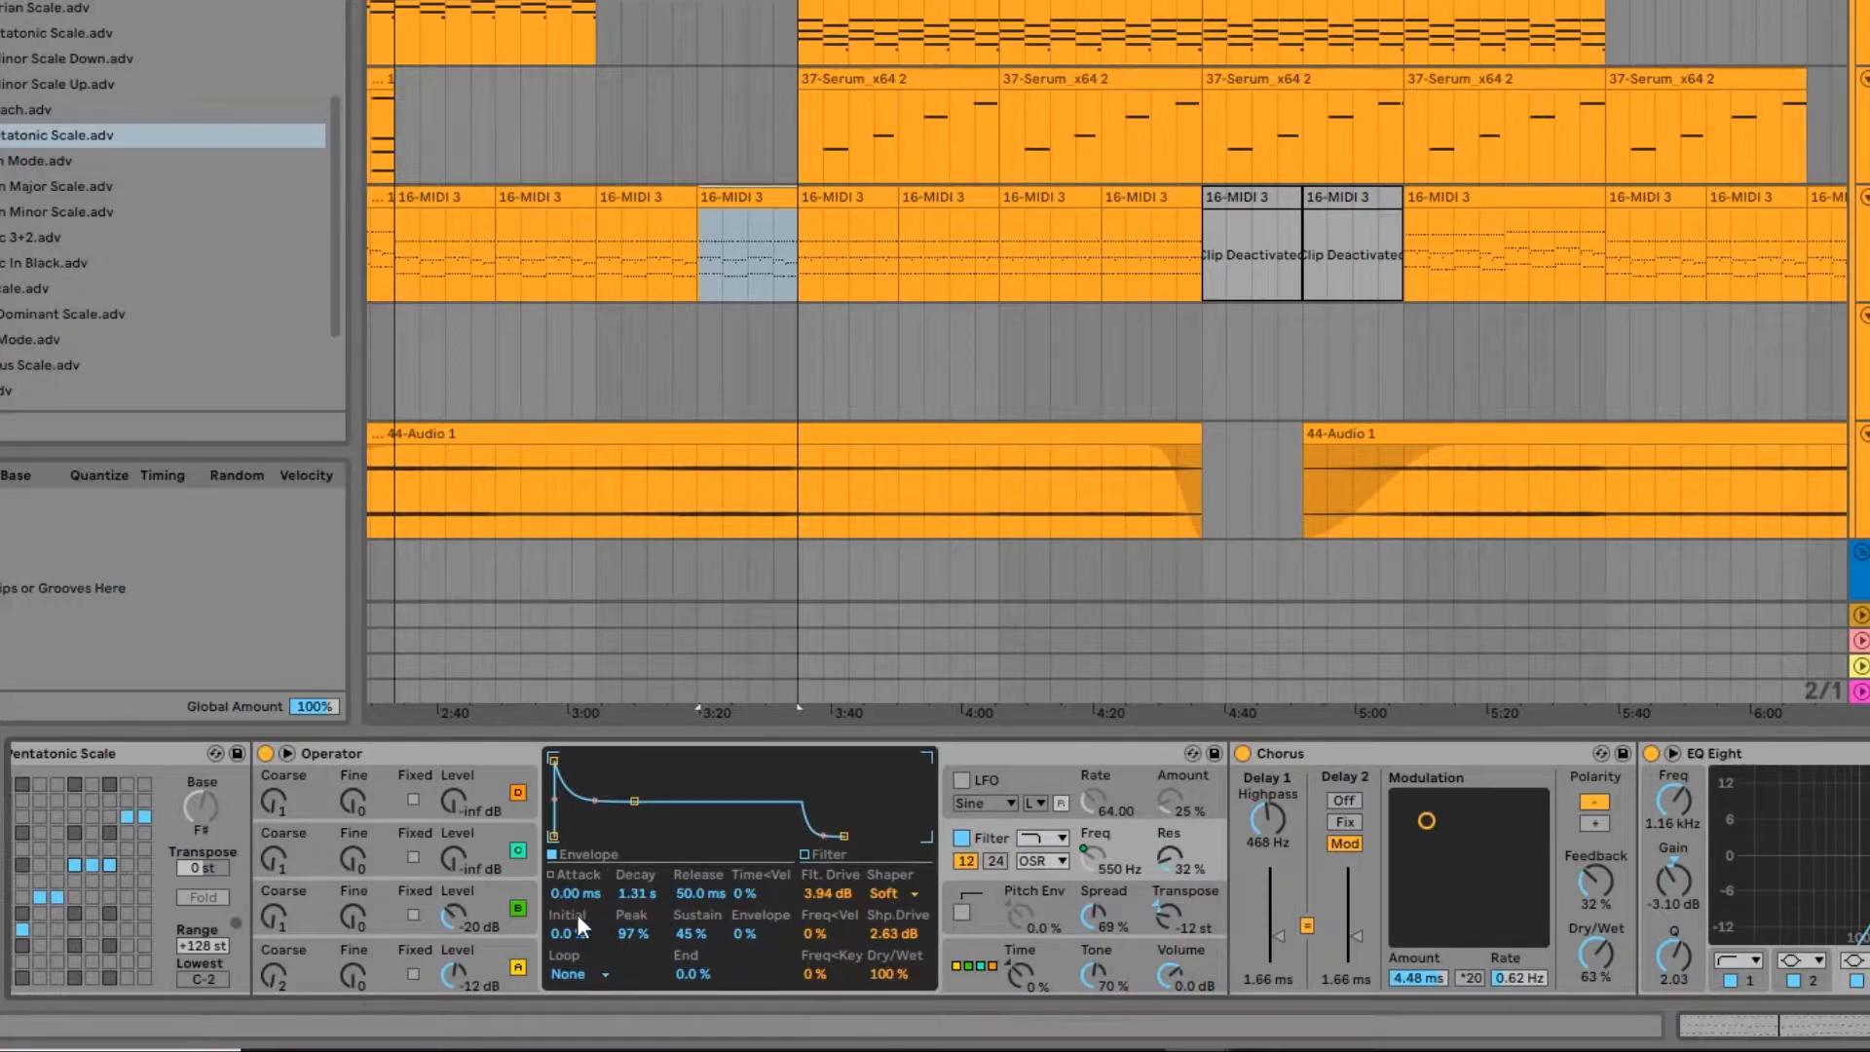
{"action": "left_click", "coordinate": [505, 963]}
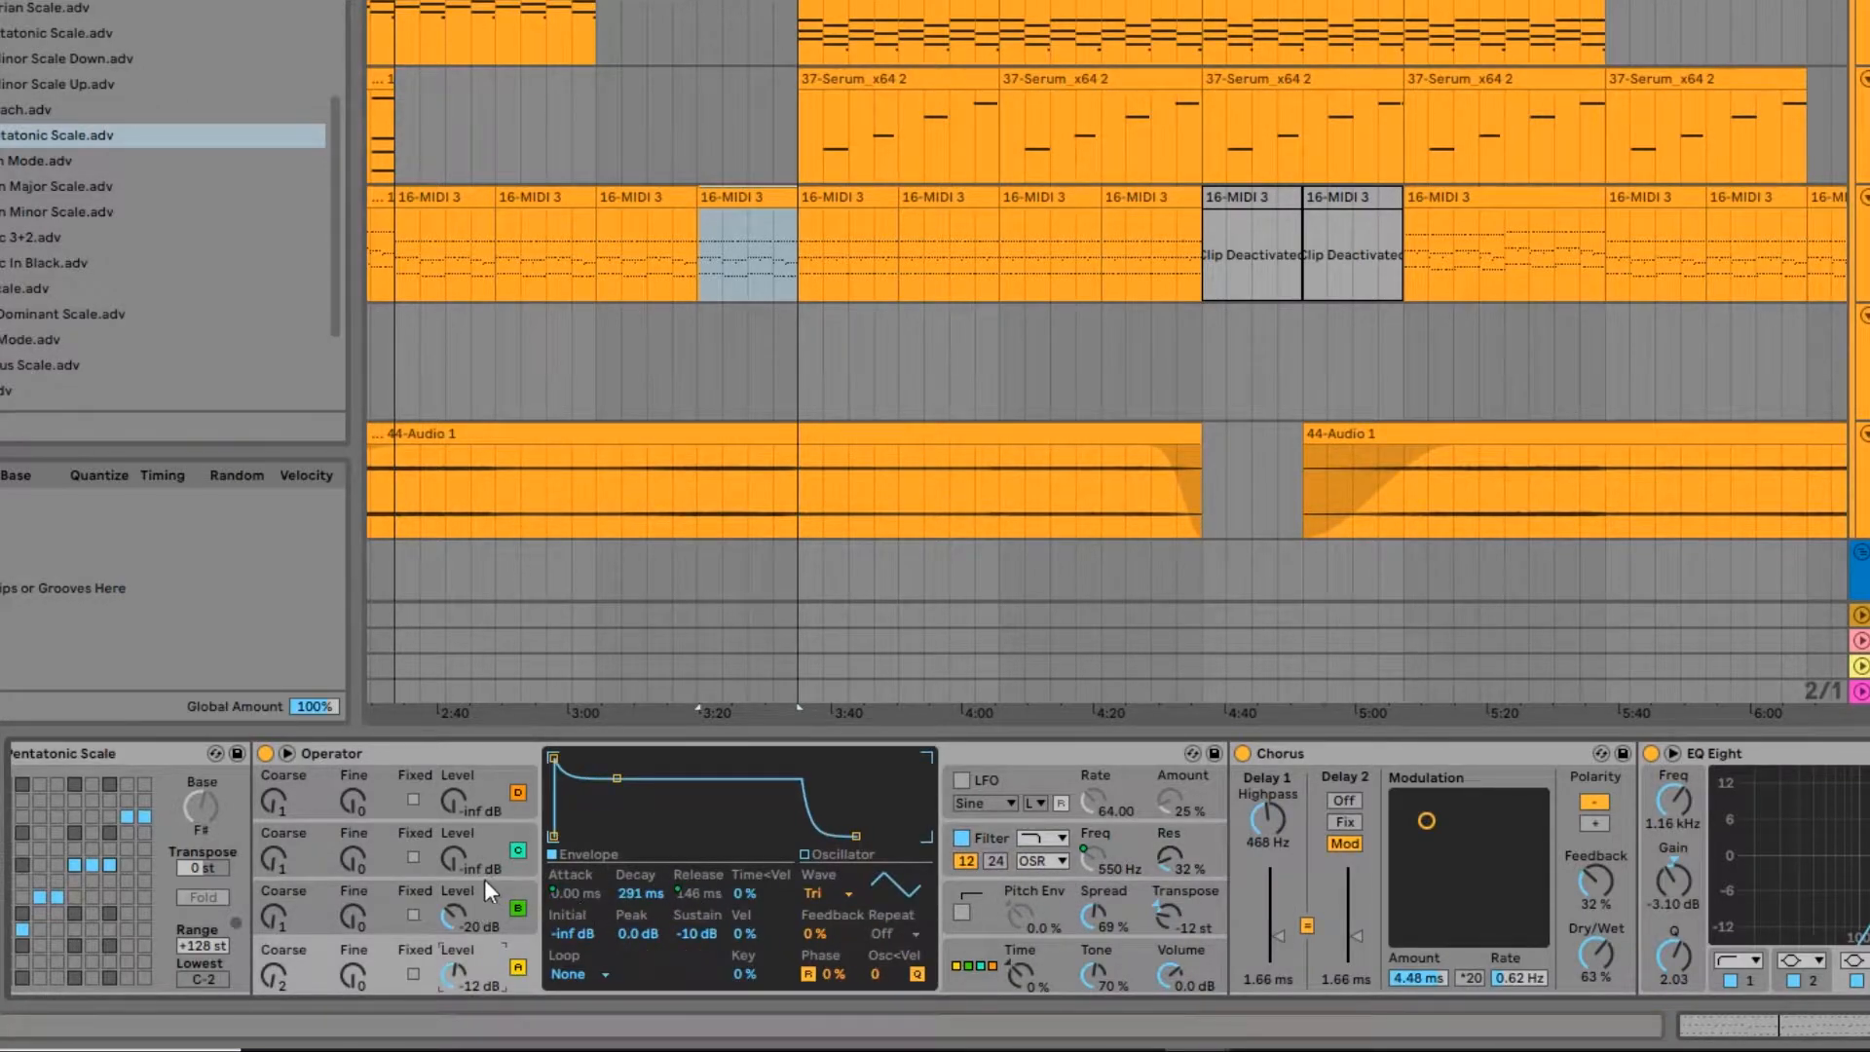
{"action": "scroll", "coordinate": [555, 857], "scroll_direction": "left", "scroll_amount": 3}
{"action": "left_click", "coordinate": [728, 905]}
{"action": "left_click", "coordinate": [739, 969]}
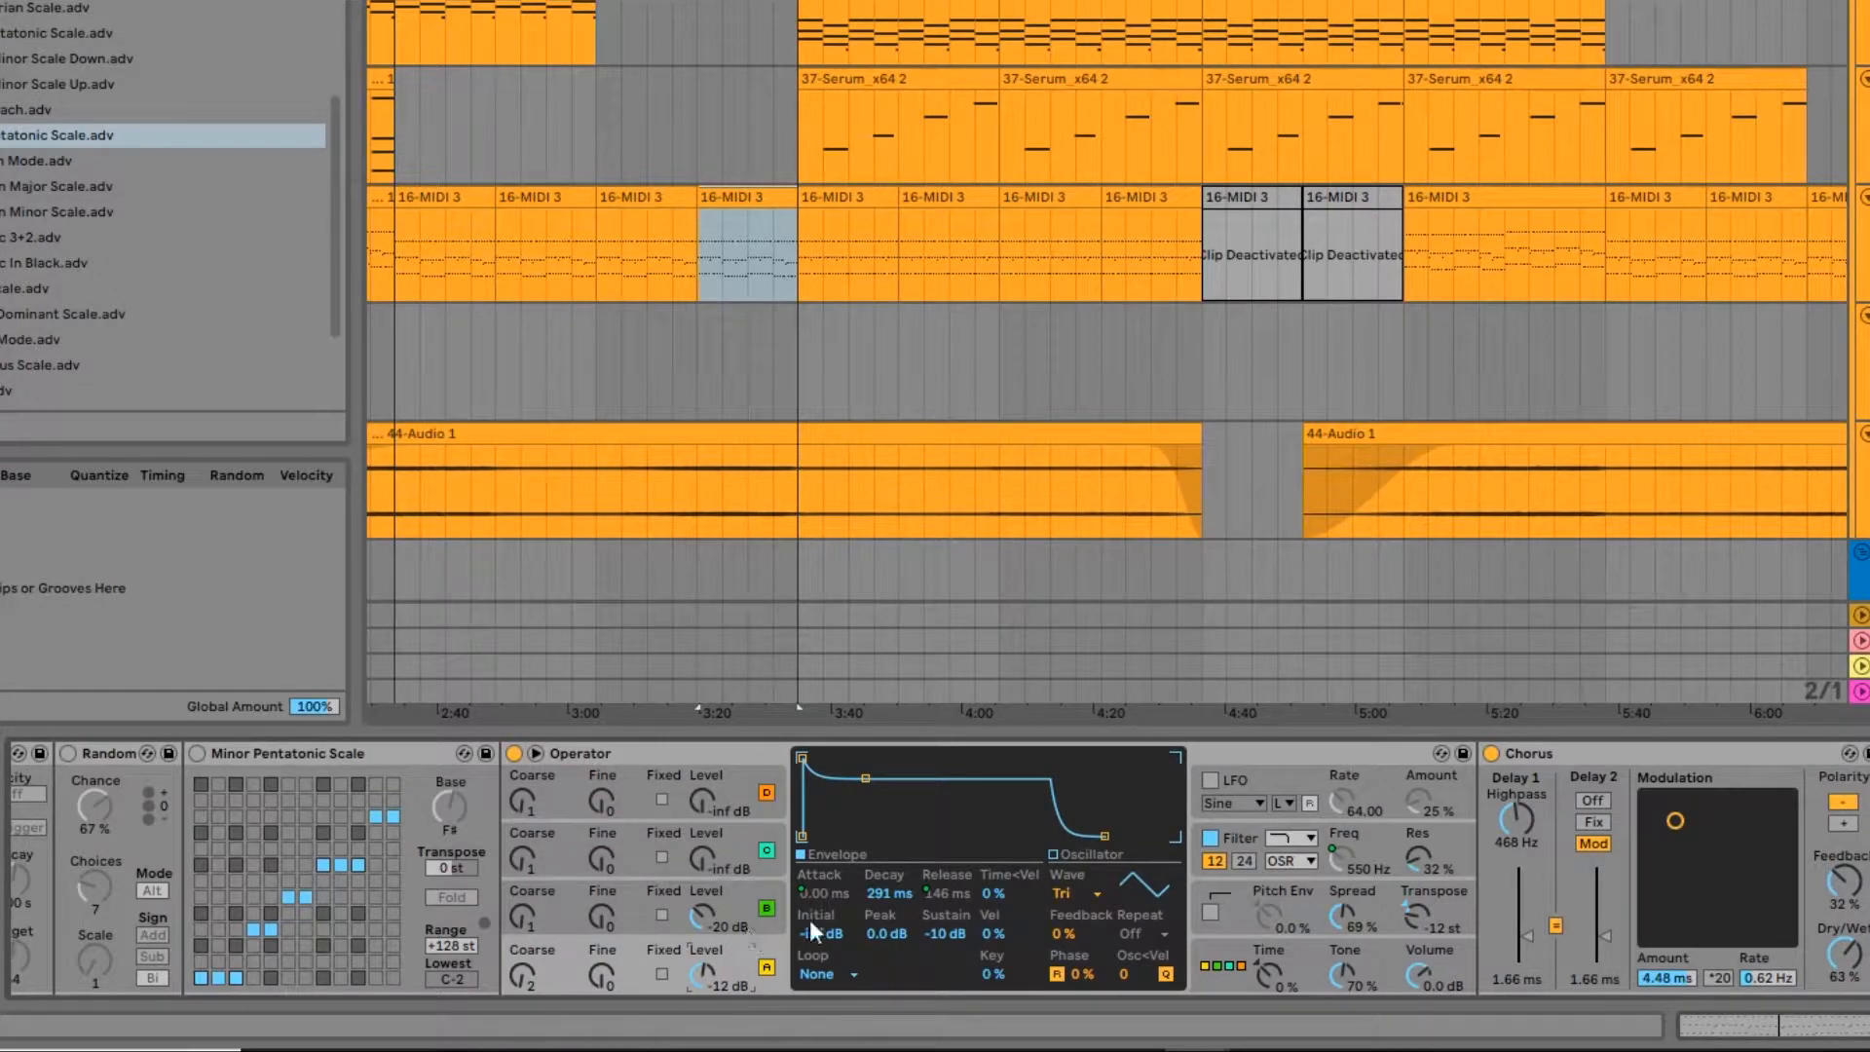
{"action": "left_click", "coordinate": [1247, 960]}
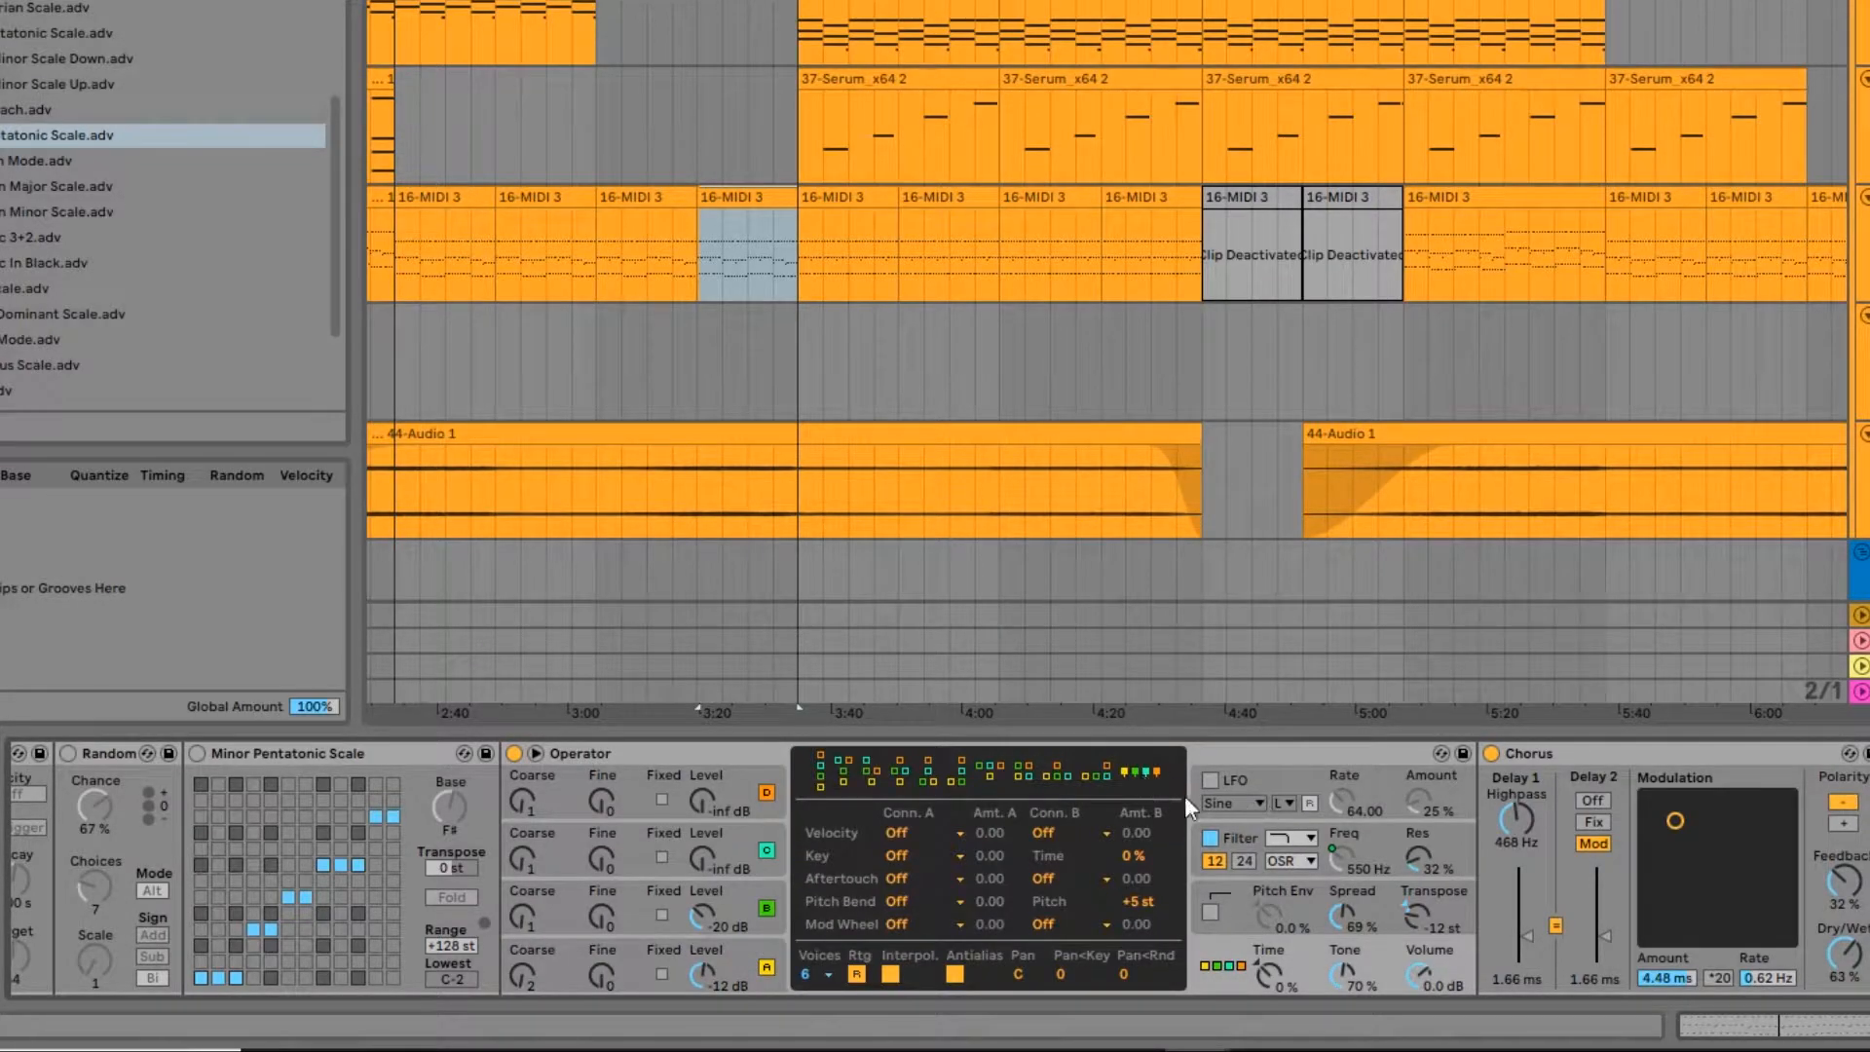
{"action": "left_click", "coordinate": [732, 964]}
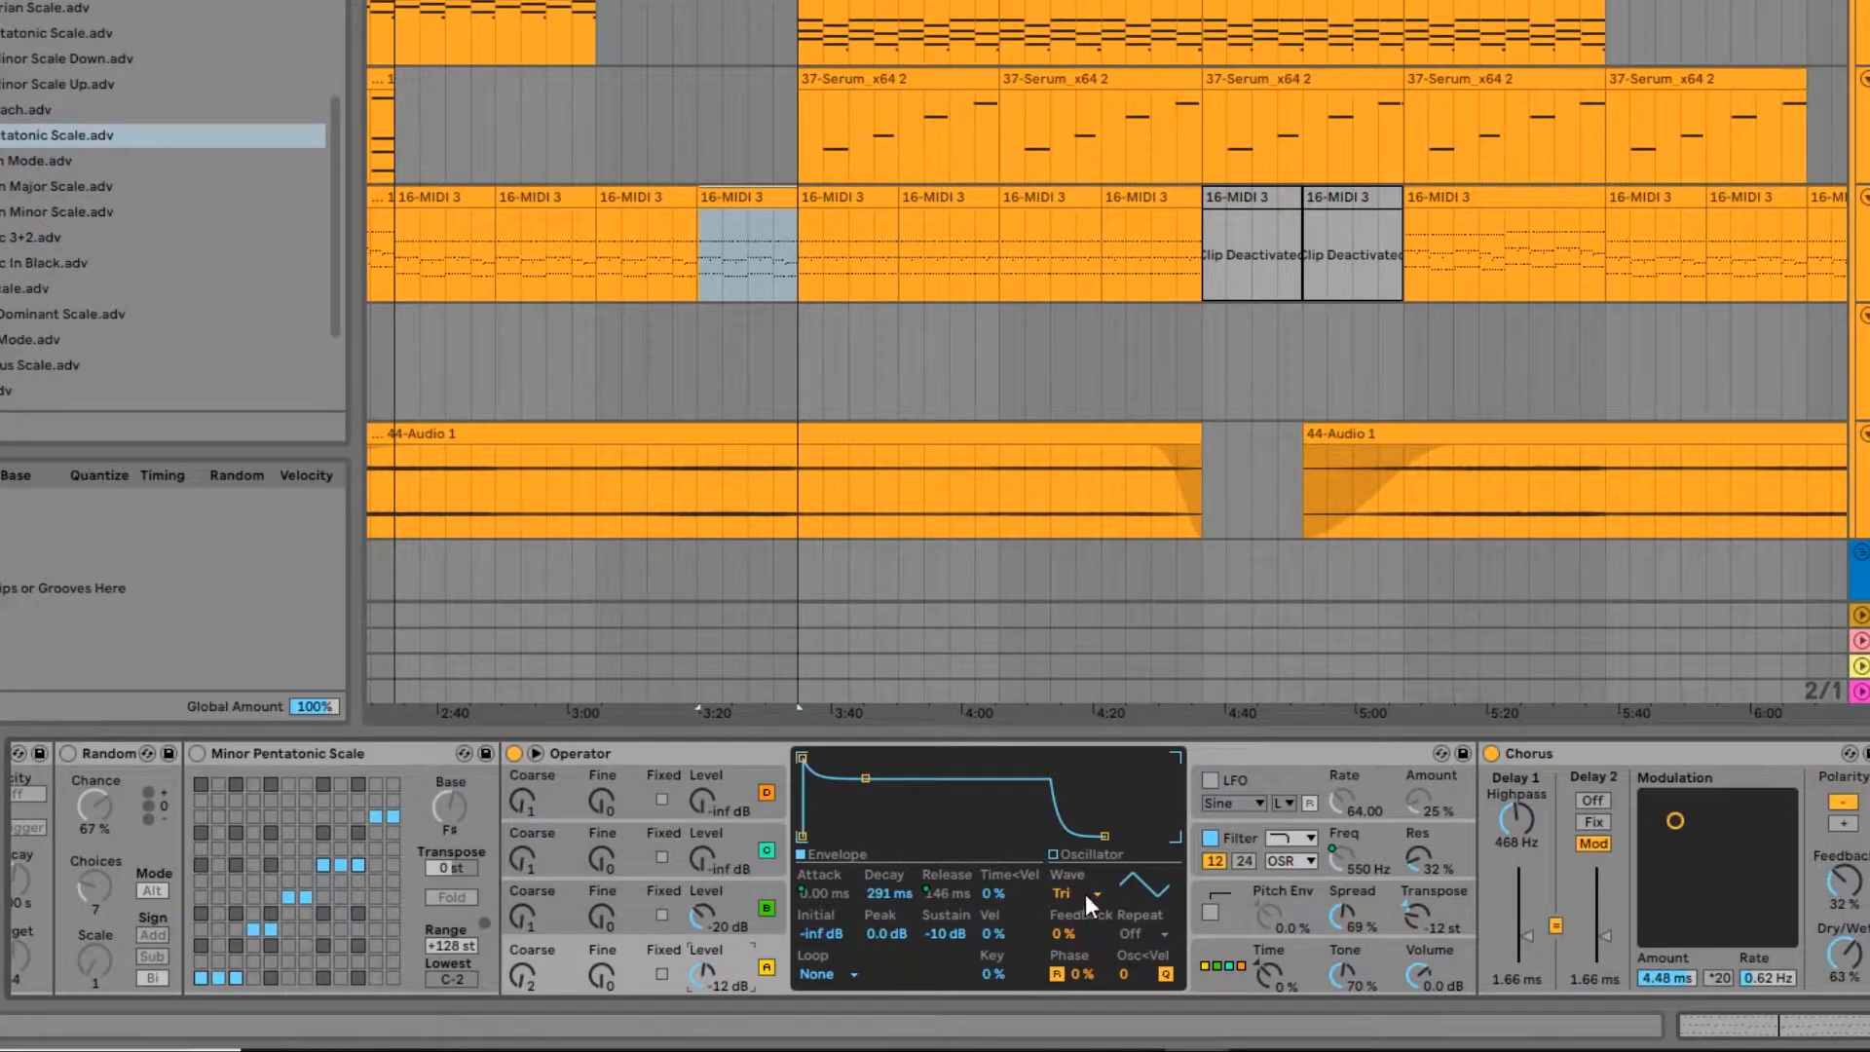
Step: Compare the envelopes and Coarse tuning of oscillators A and B in the HI ARP chain's Operator
{"action": "left_click", "coordinate": [756, 886]}
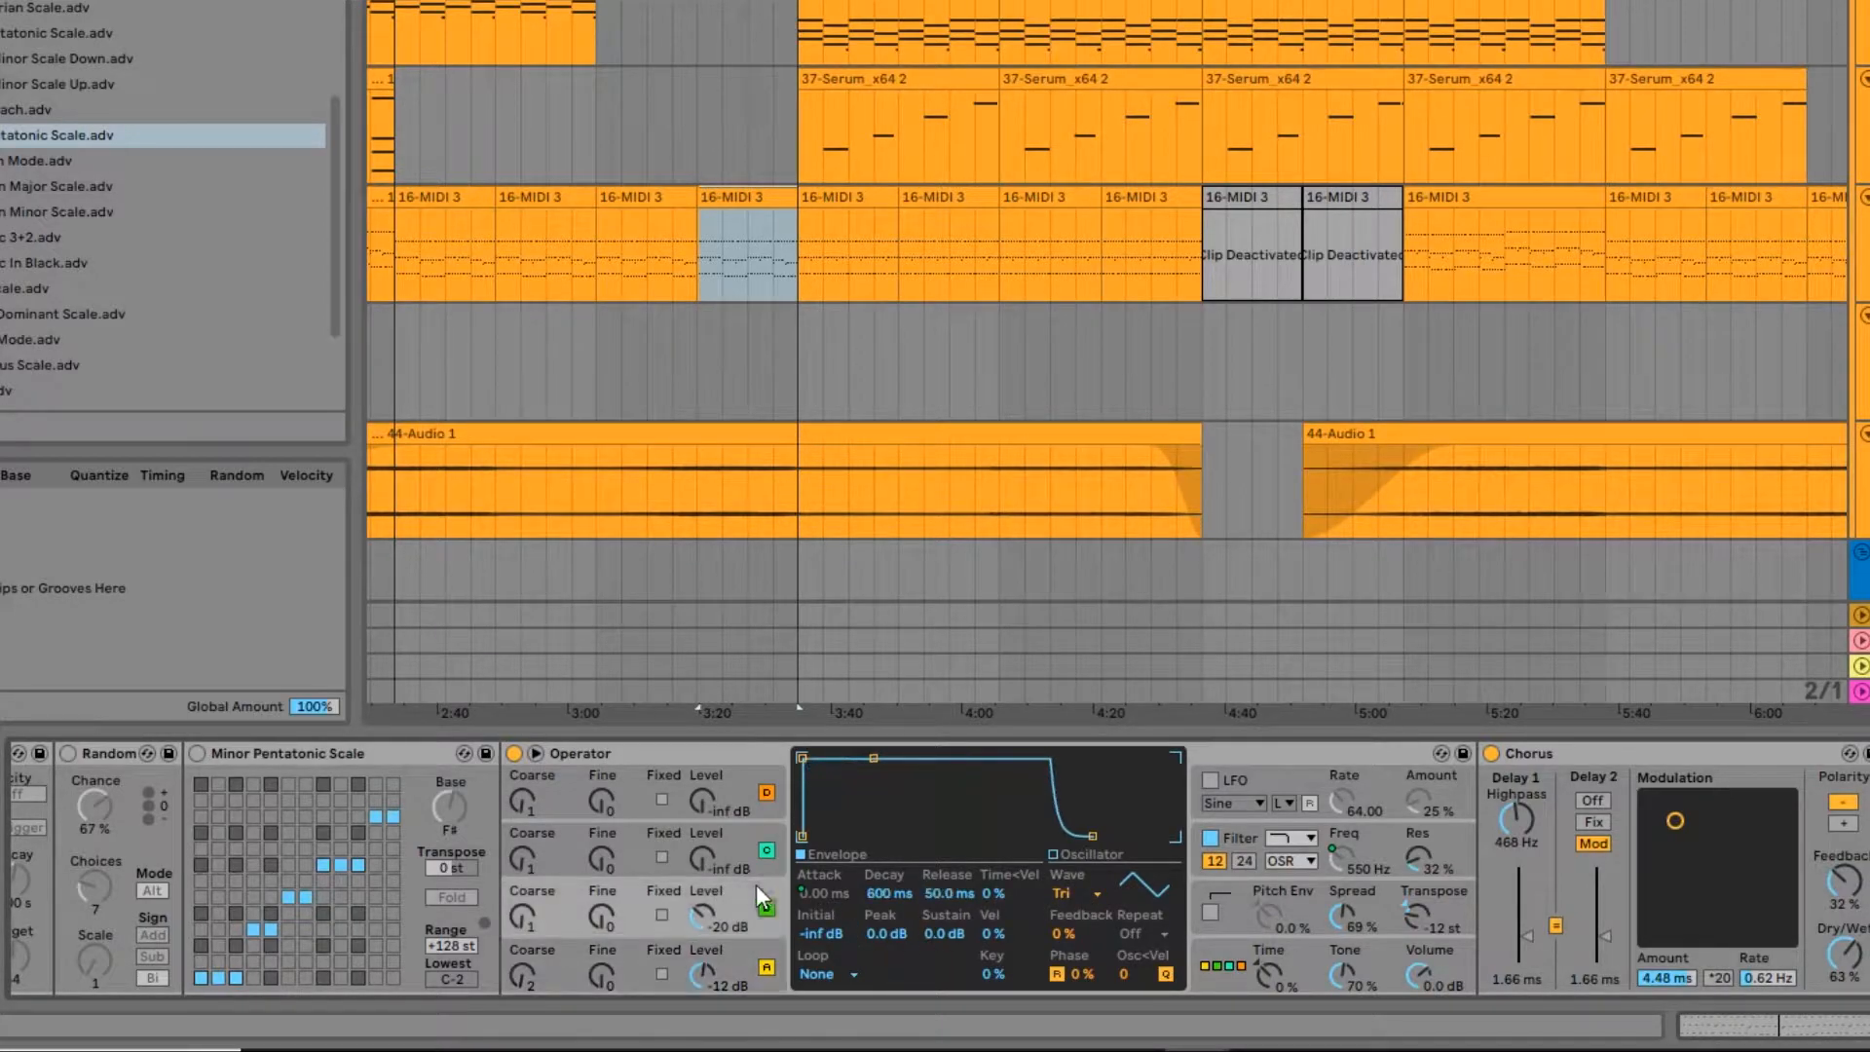
{"action": "left_click", "coordinate": [755, 965]}
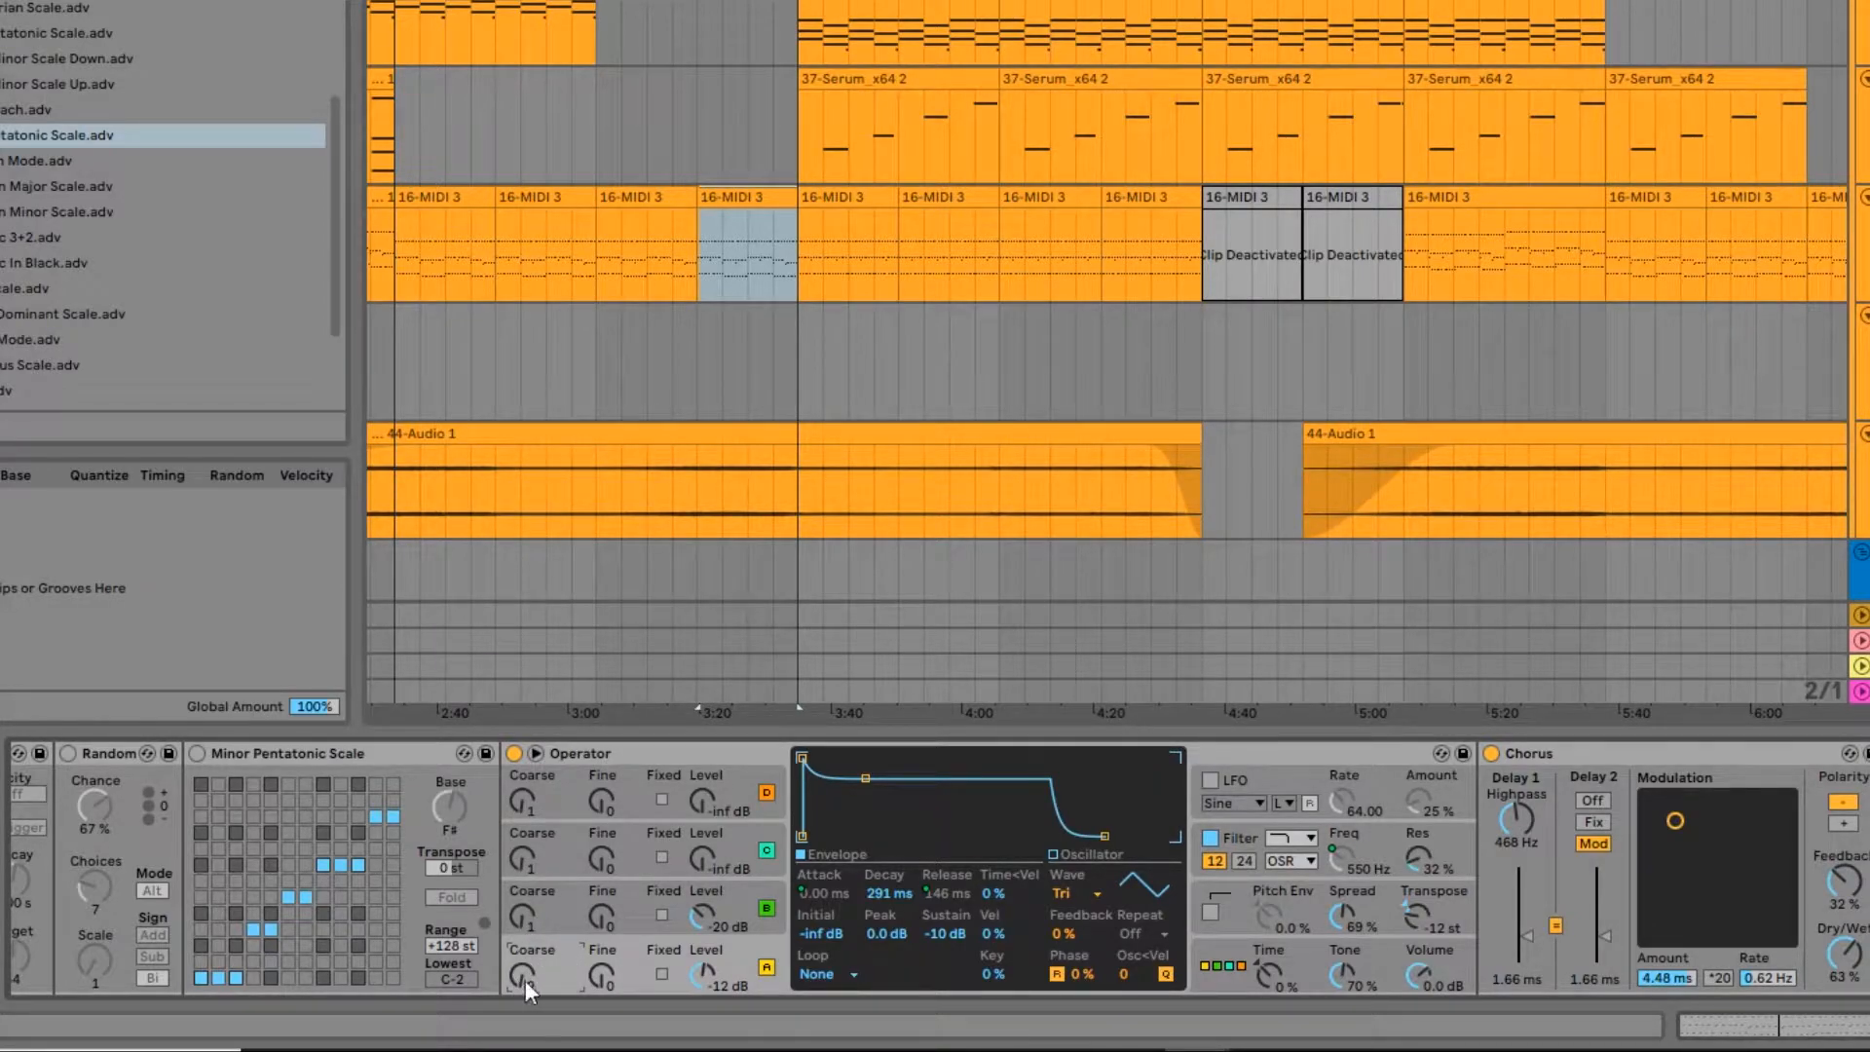
{"action": "left_click", "coordinate": [523, 921]}
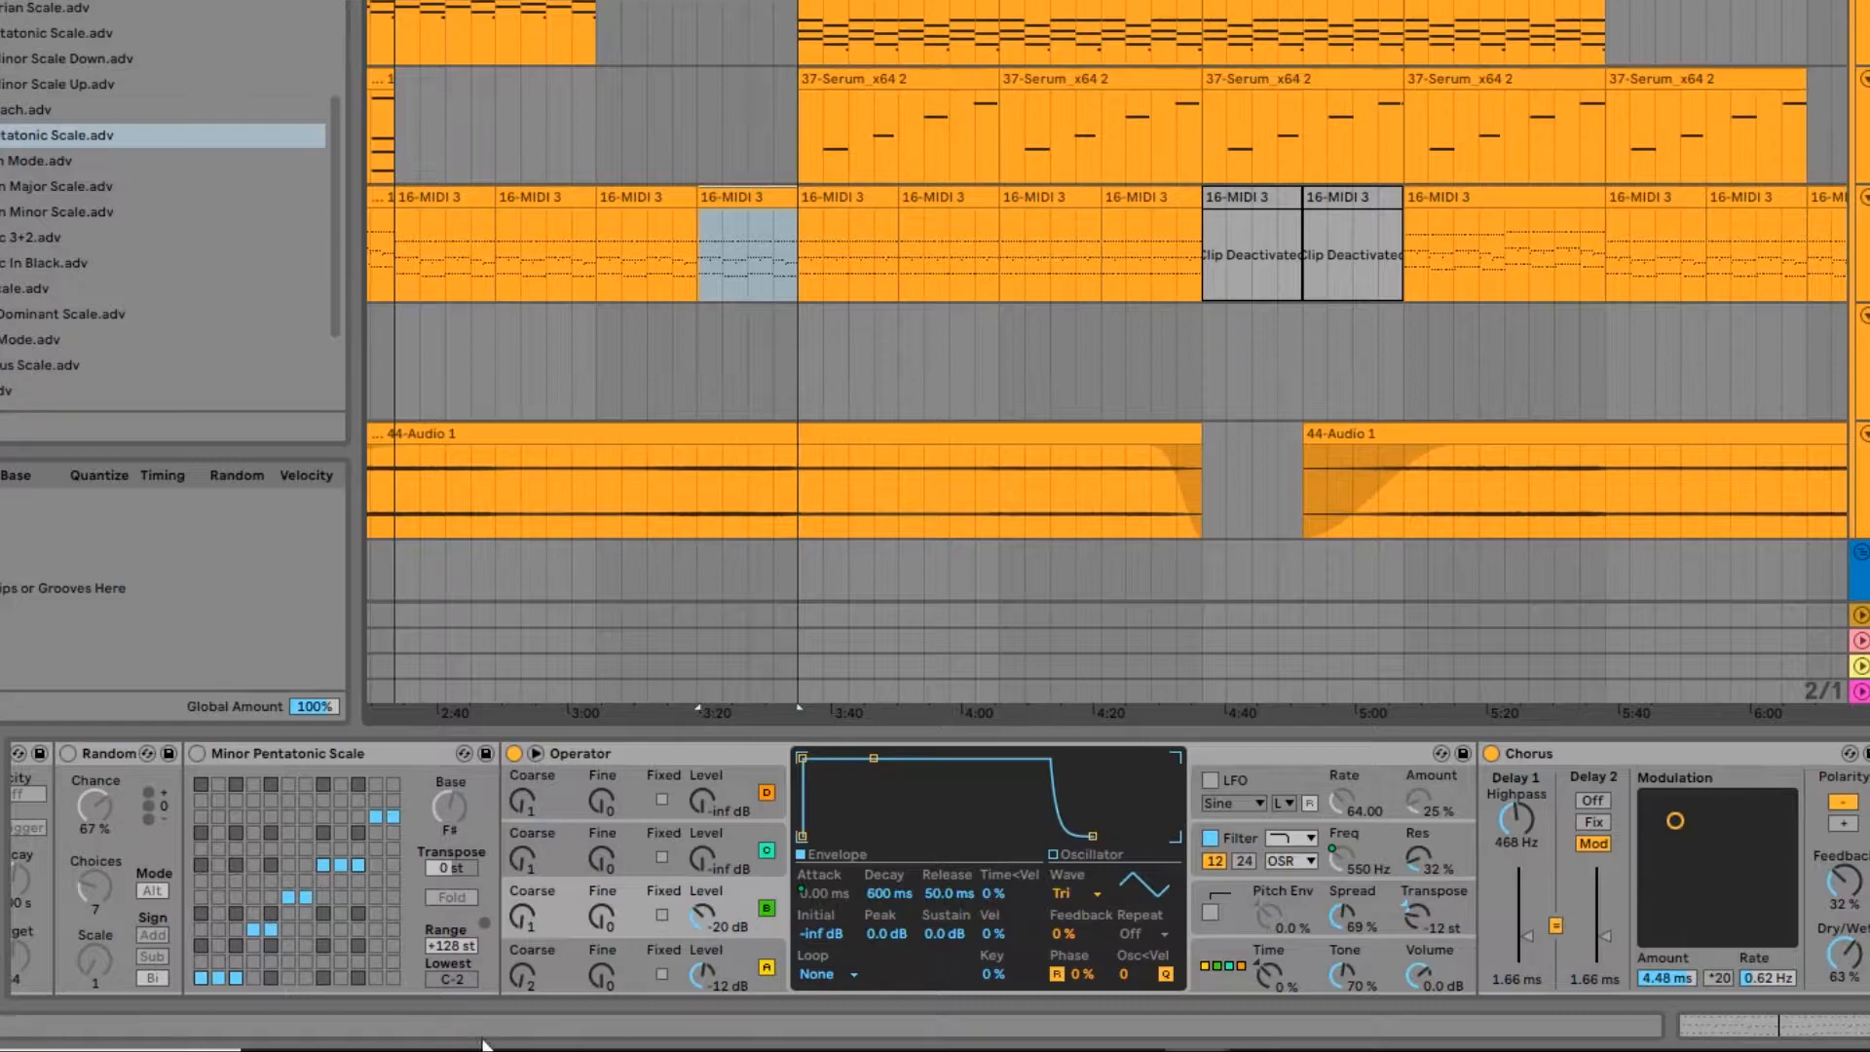
{"action": "left_click_drag", "start_coordinate": [526, 962], "coordinate": [523, 967]}
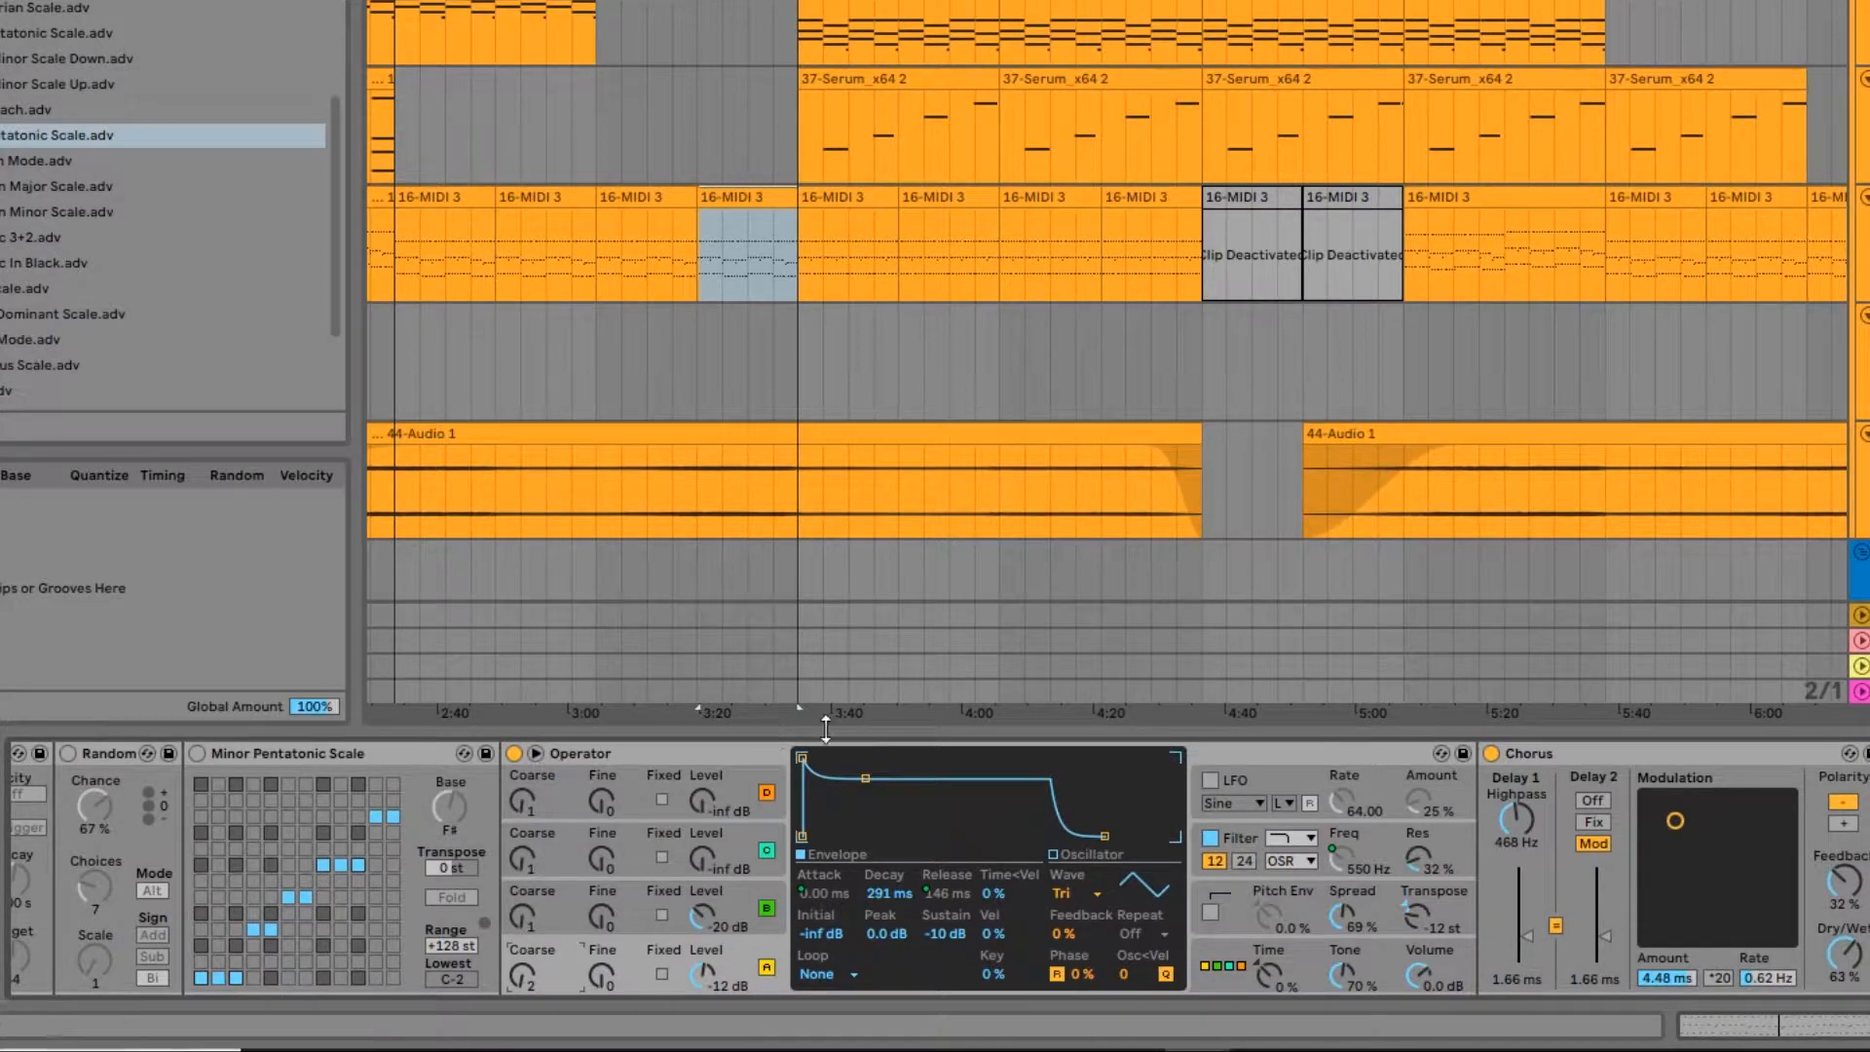
Step: Play the clip while switching the HI ARP chain's Chorus off and back on
{"action": "scroll", "coordinate": [626, 805], "scroll_direction": "down", "scroll_amount": 5}
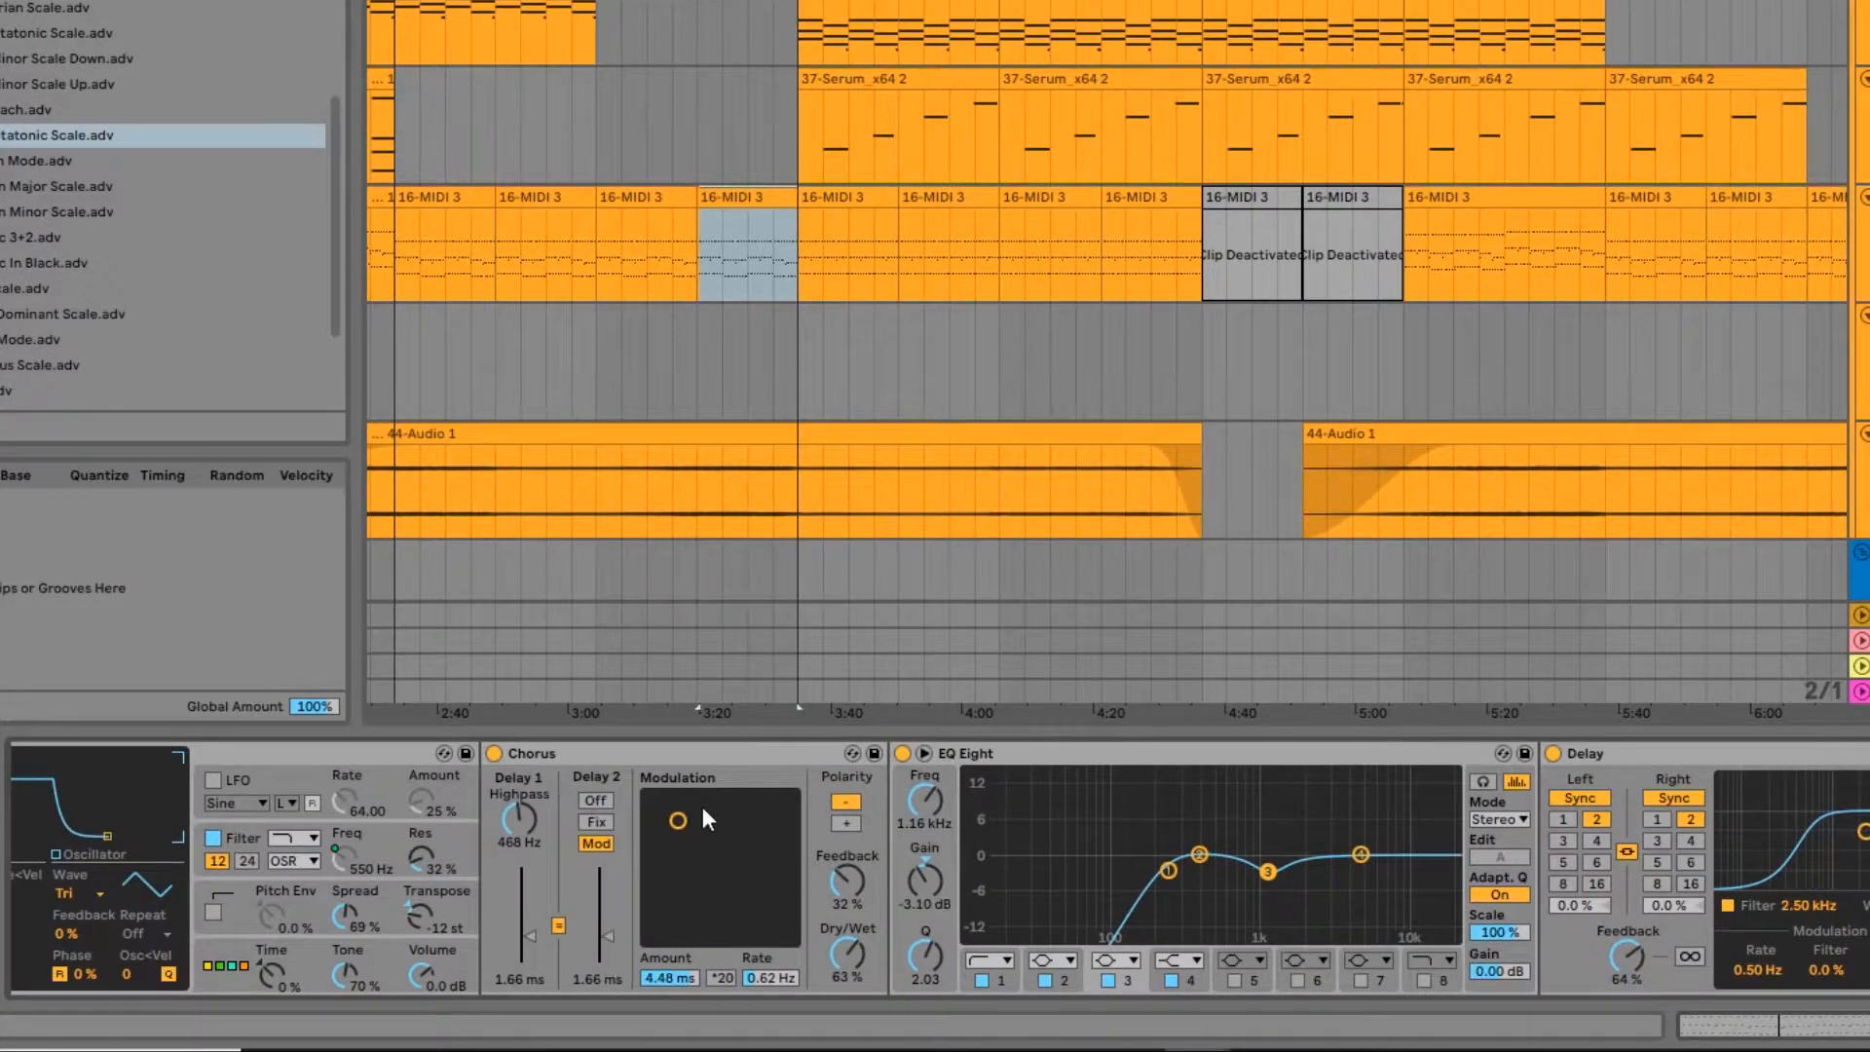
{"action": "scroll", "coordinate": [664, 863], "scroll_direction": "down", "scroll_amount": 1}
{"action": "key", "text": "space"}
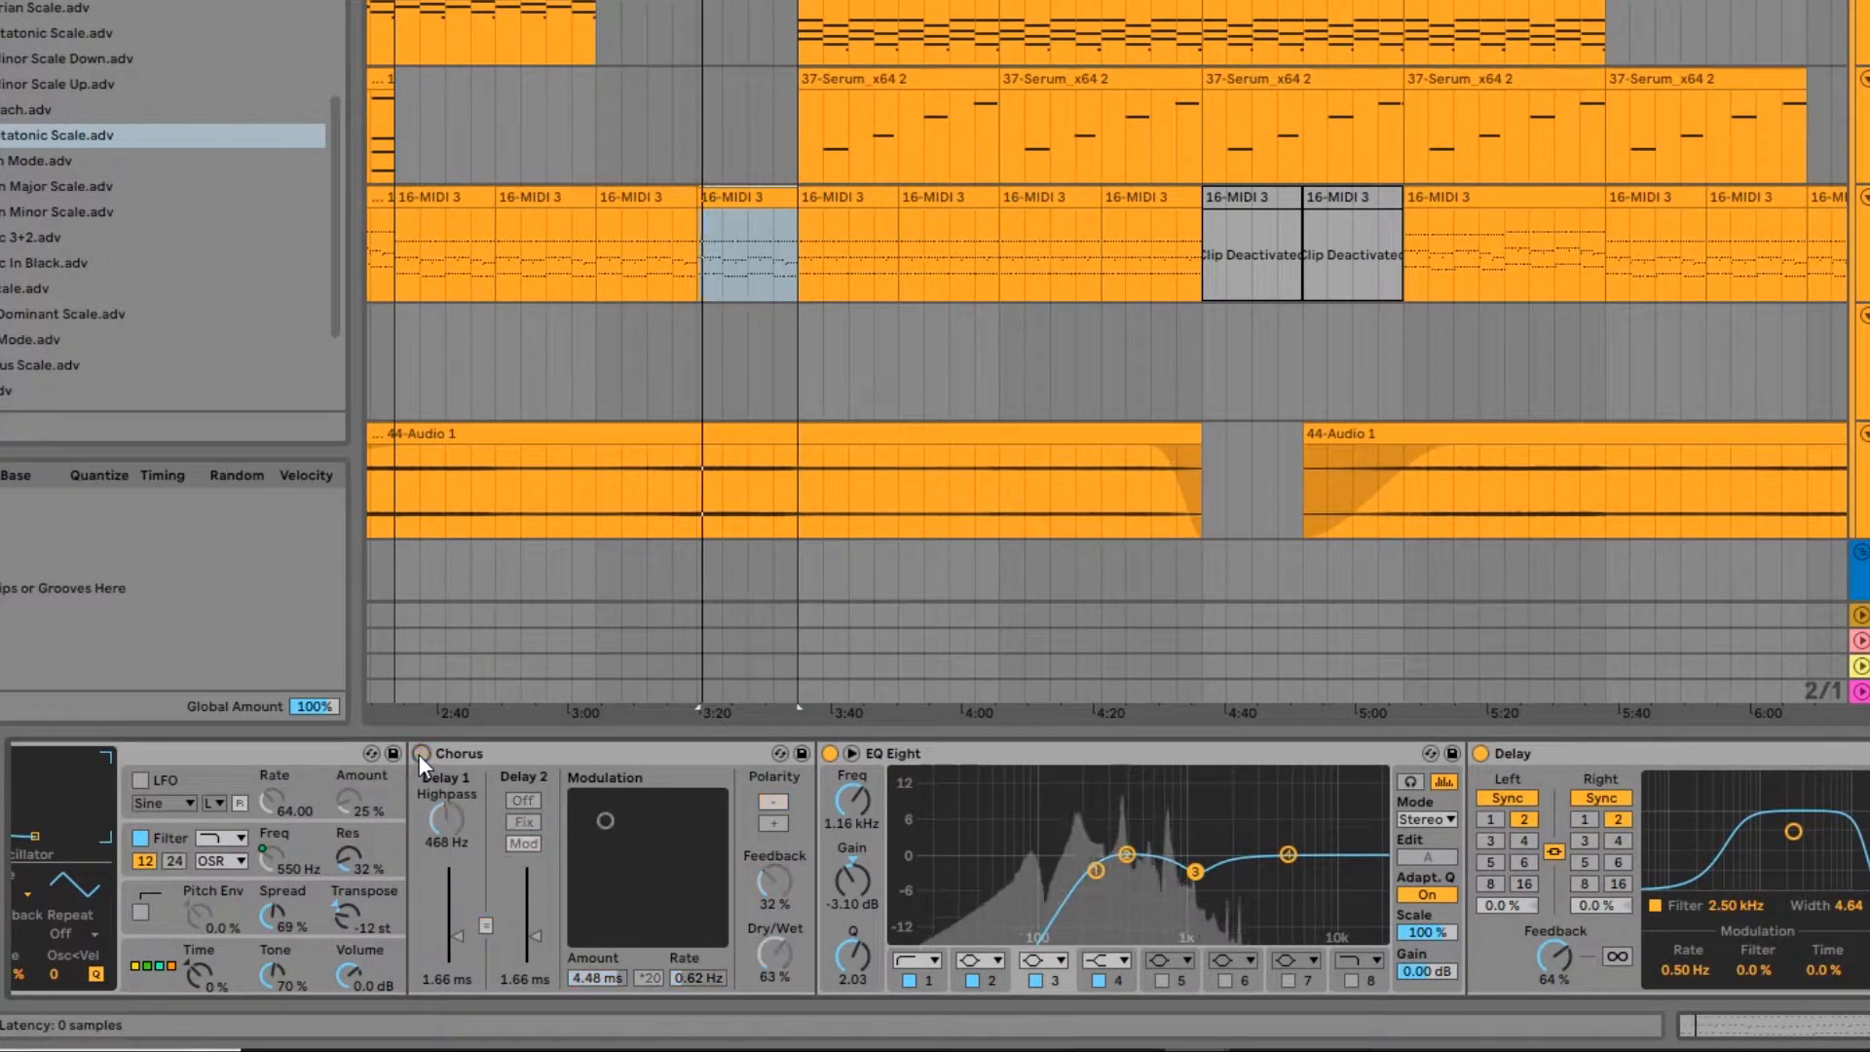
{"action": "key", "text": "space"}
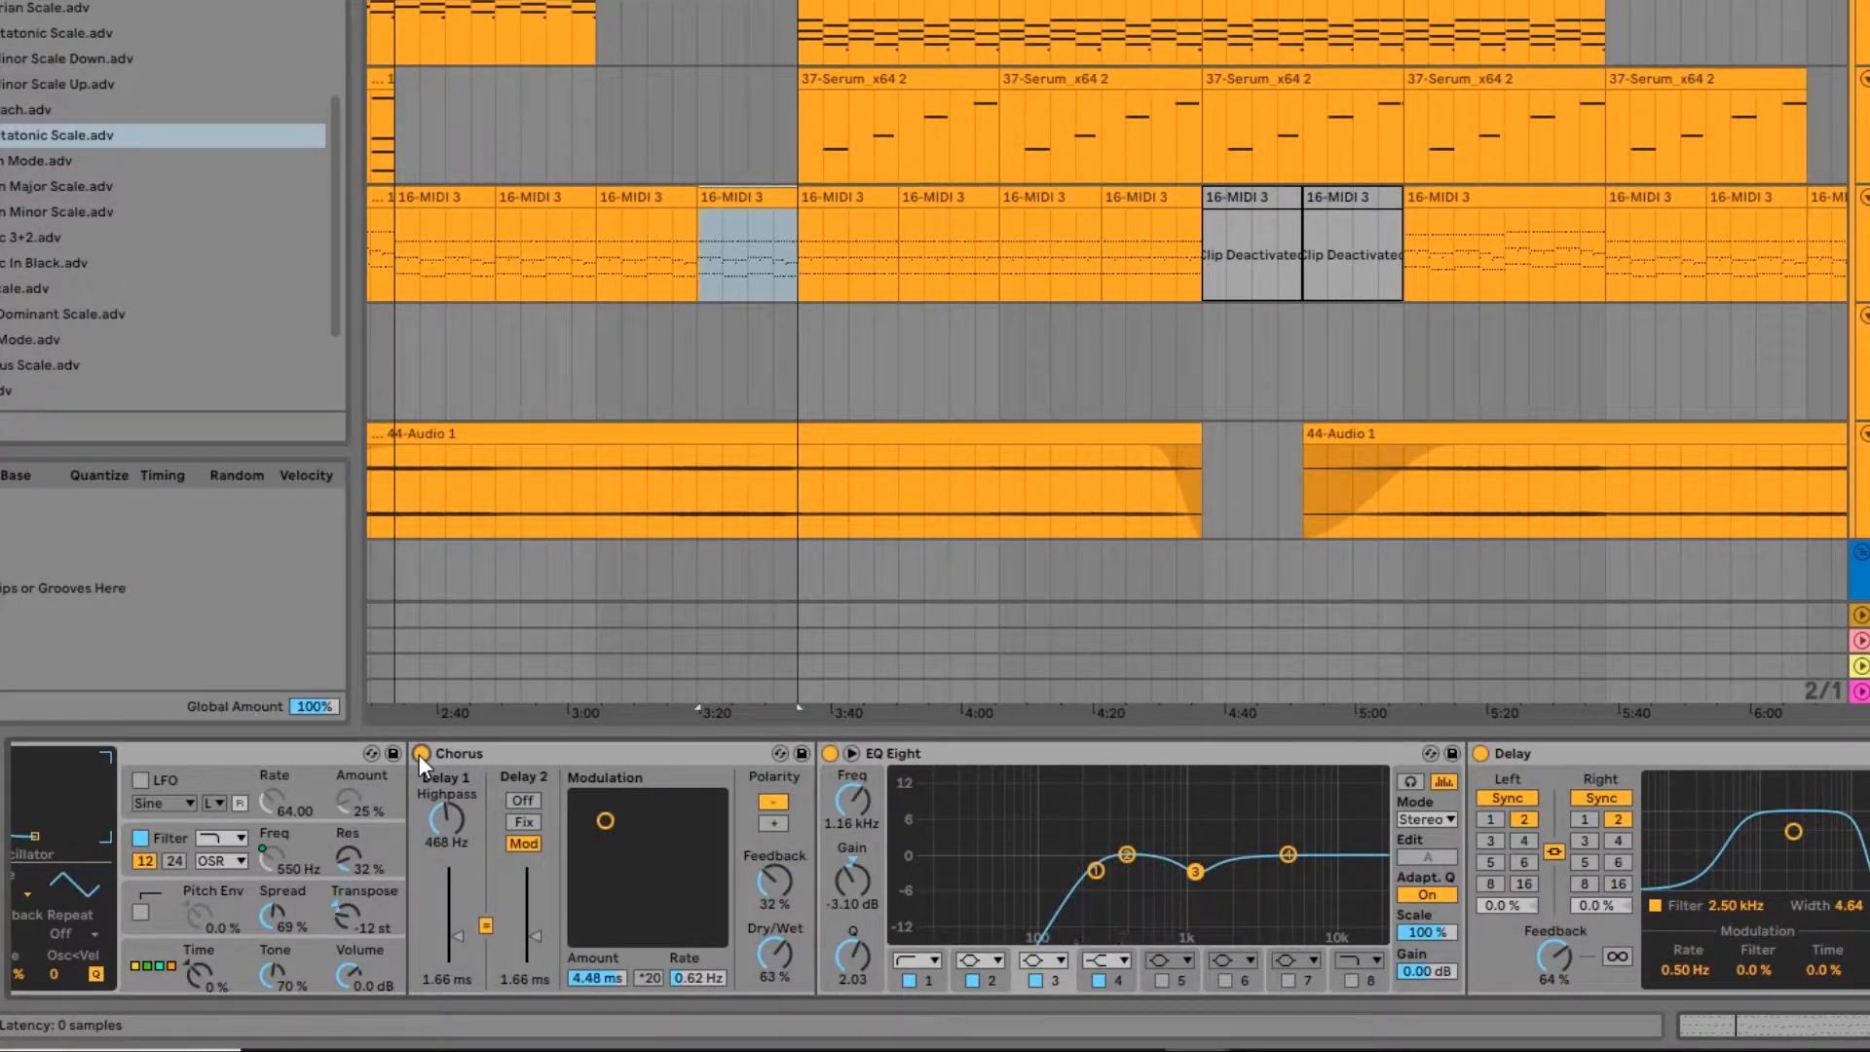
Step: Inspect the EQ Eight and Delay settings after the Chorus in the HI ARP chain
{"action": "scroll", "coordinate": [909, 839], "scroll_direction": "right", "scroll_amount": 3}
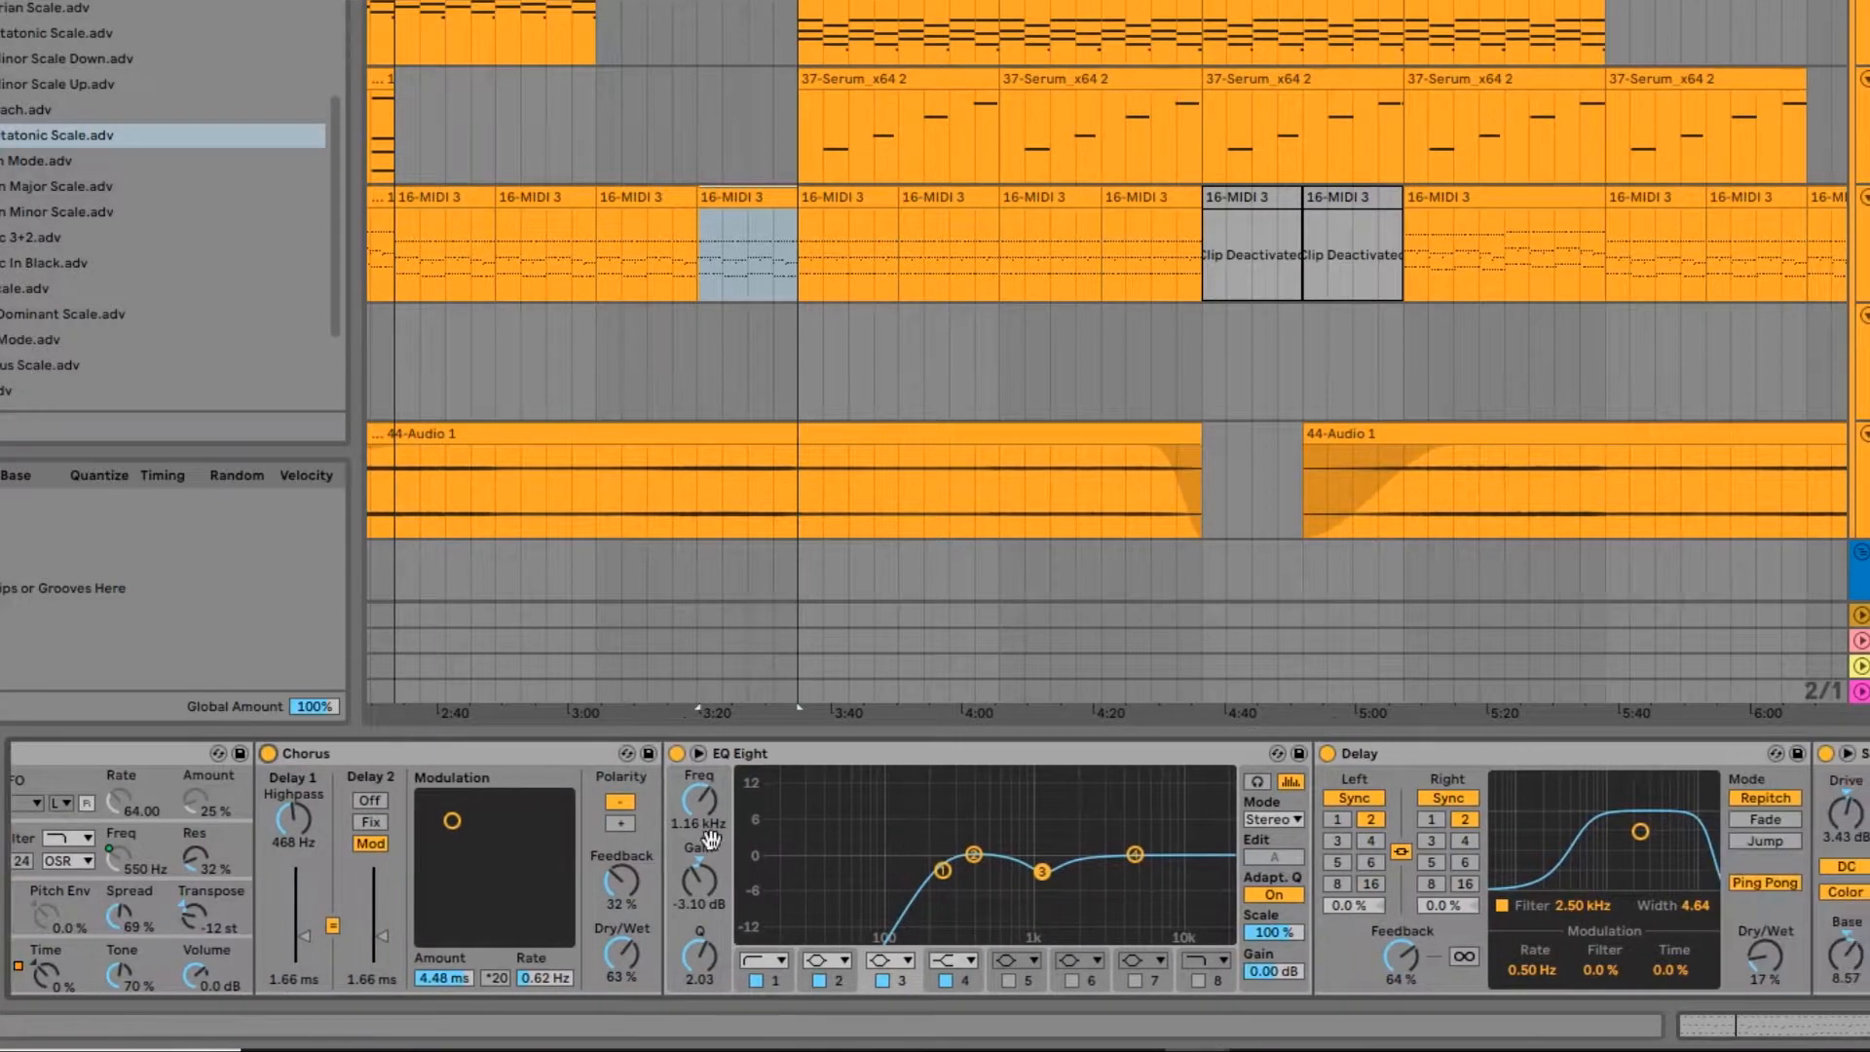
{"action": "scroll", "coordinate": [960, 887], "scroll_direction": "right", "scroll_amount": 5}
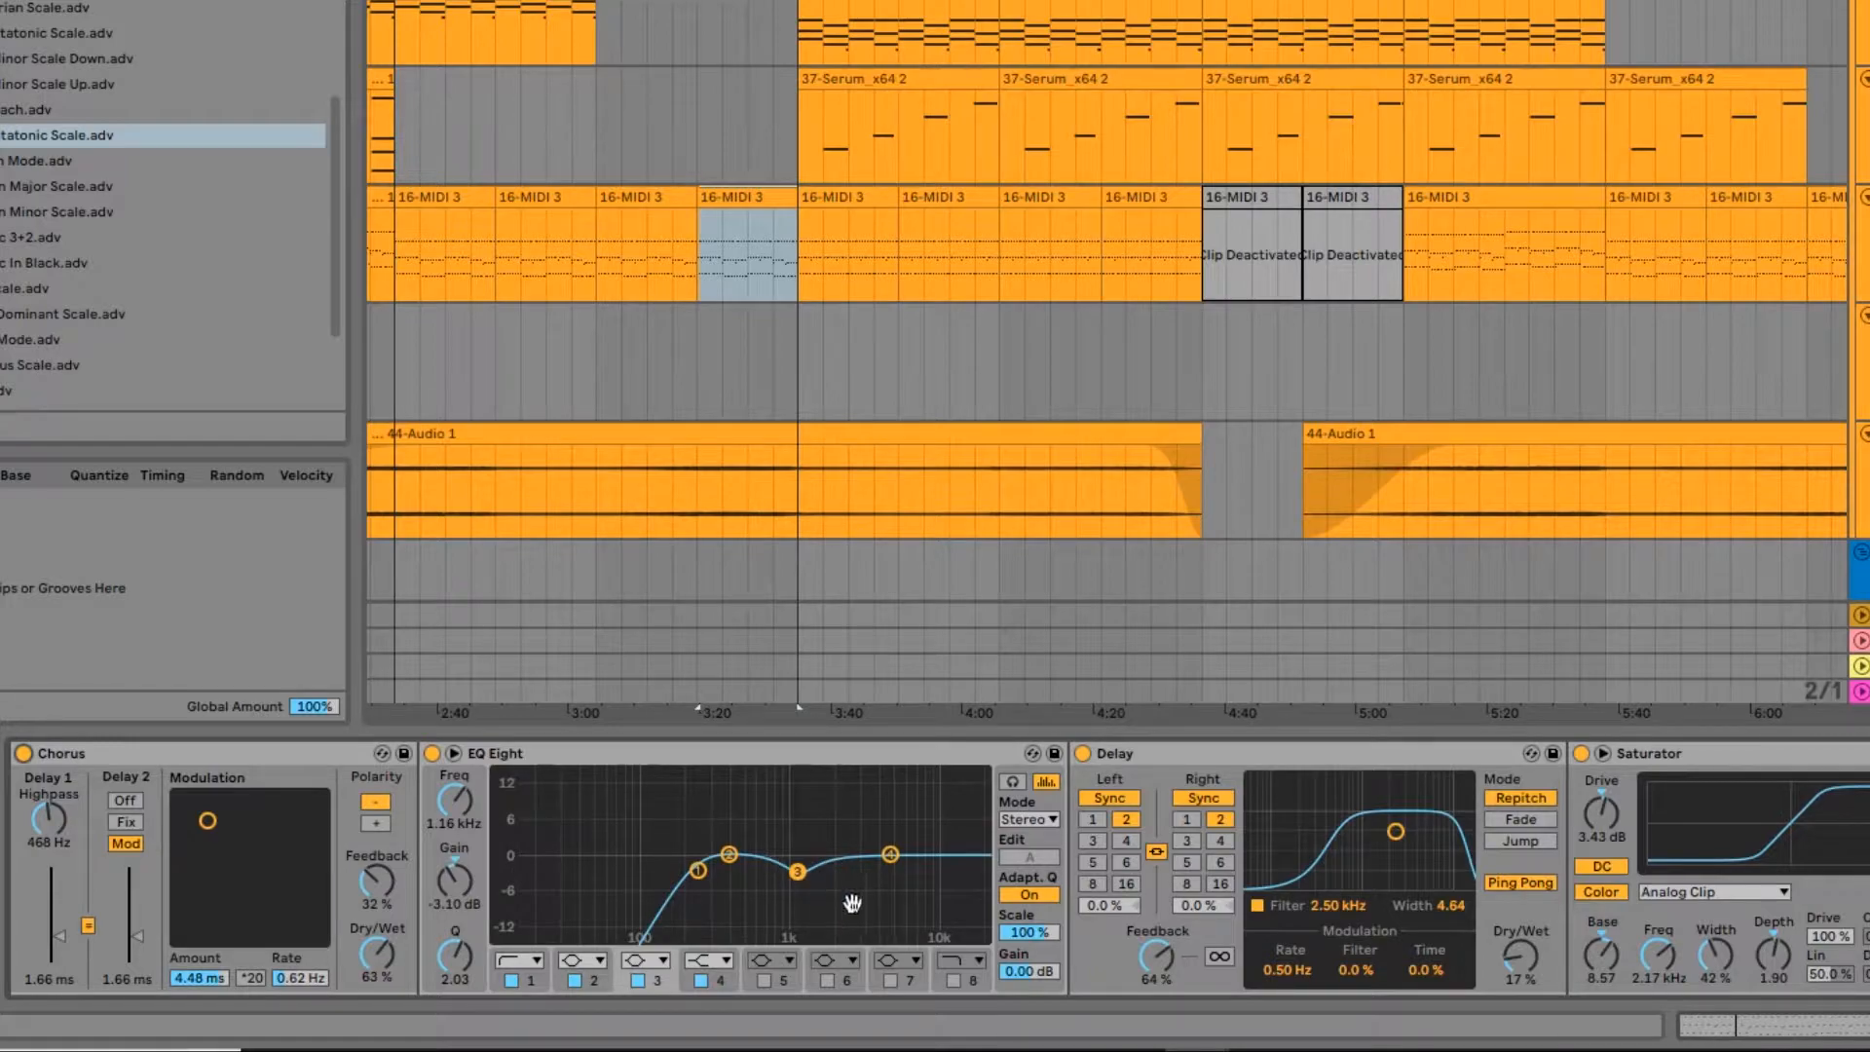
{"action": "scroll", "coordinate": [849, 904], "scroll_direction": "right", "scroll_amount": 10}
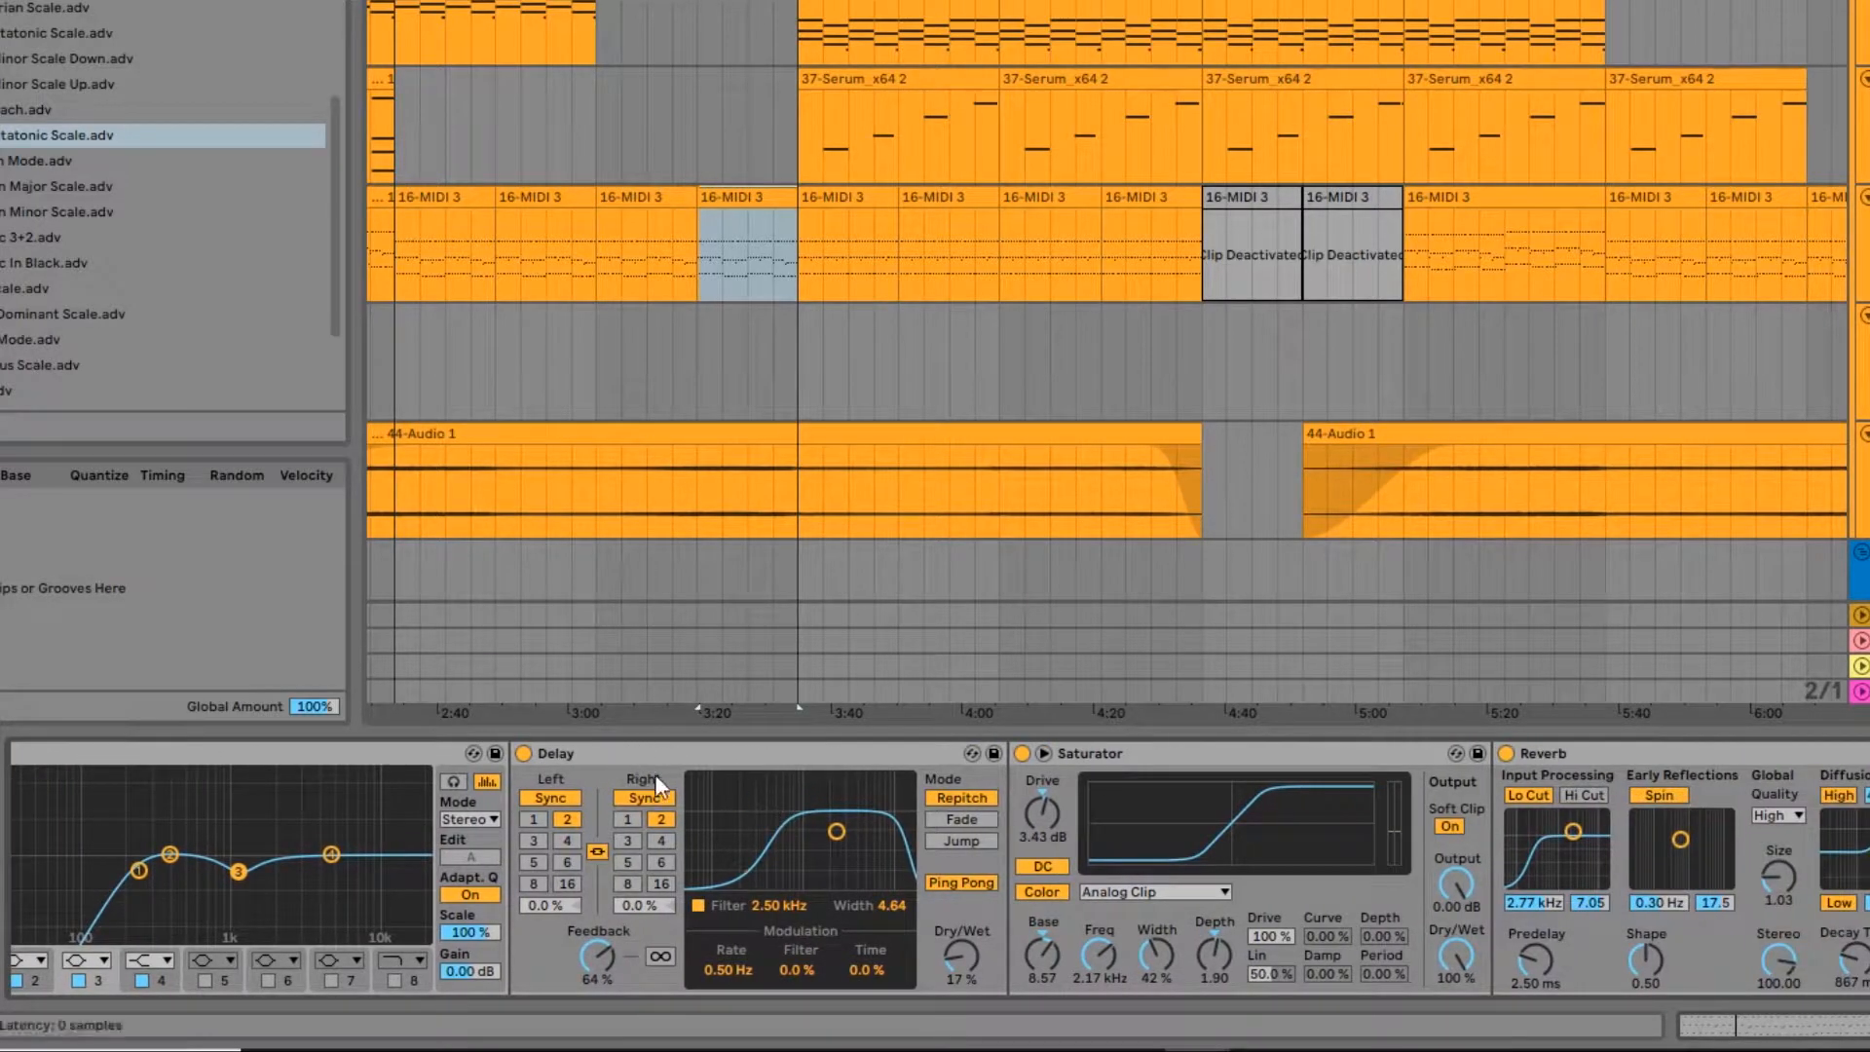
Step: Move the Saturator in front of the Delay in the HI ARP chain
{"action": "scroll", "coordinate": [1114, 752], "scroll_direction": "right", "scroll_amount": 6}
{"action": "left_click", "coordinate": [827, 760]}
{"action": "left_click_drag", "start_coordinate": [826, 760], "coordinate": [278, 770]}
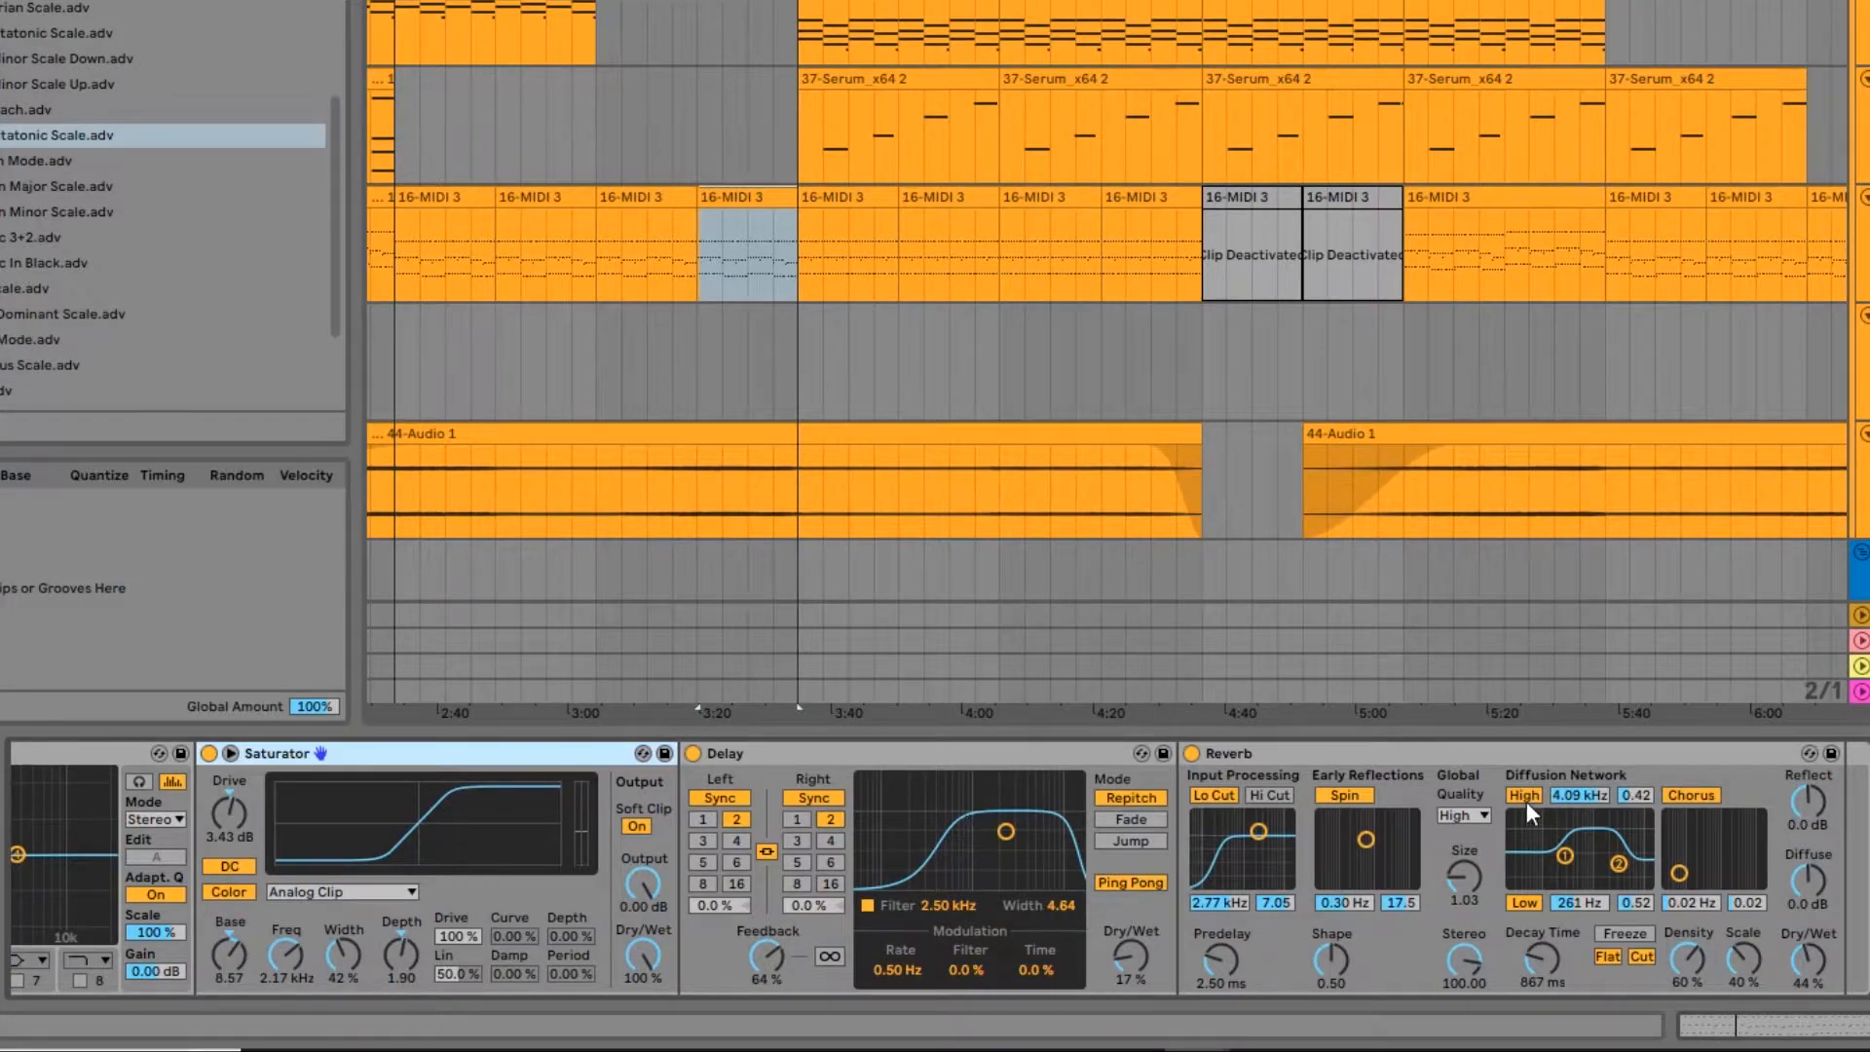
Step: Play the clip while toggling the Reverb at the end of the HI ARP chain to compare the sound with and without it
{"action": "scroll", "coordinate": [1528, 795], "scroll_direction": "right", "scroll_amount": 2}
{"action": "scroll", "coordinate": [1273, 786], "scroll_direction": "left", "scroll_amount": 5}
{"action": "left_click", "coordinate": [1675, 756]}
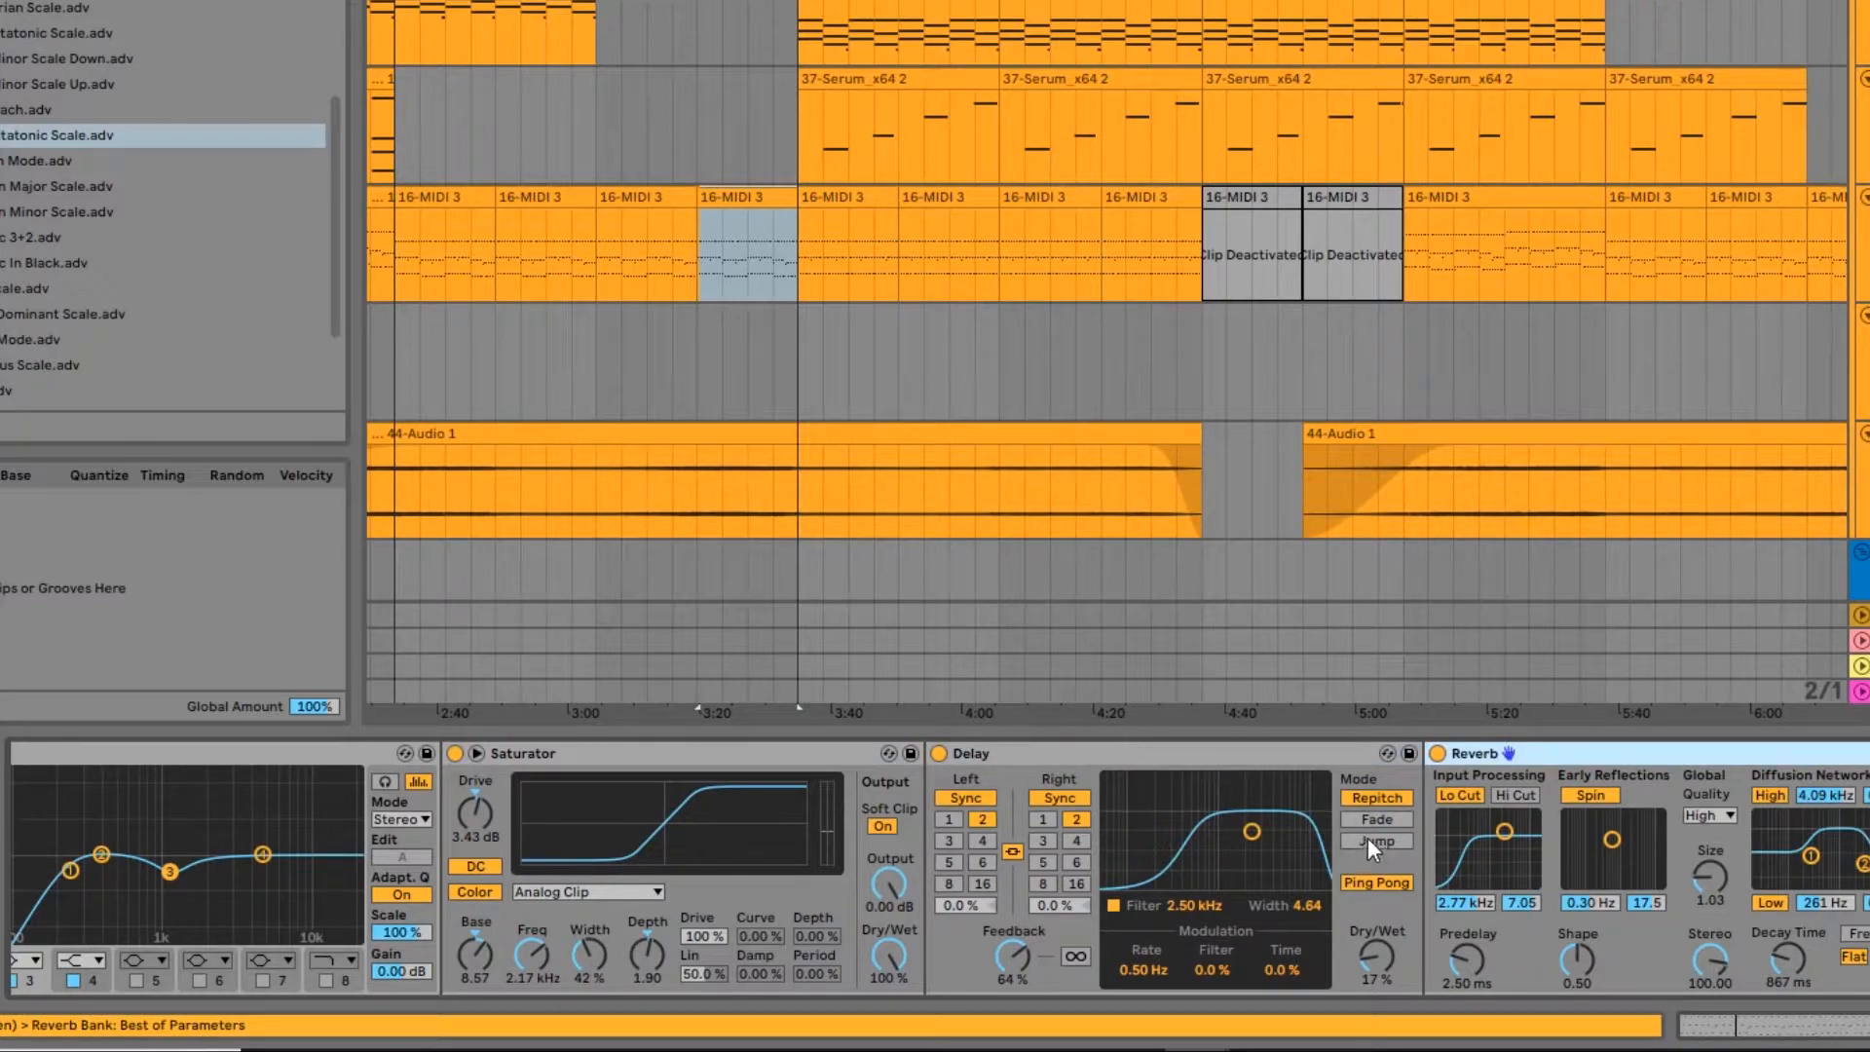
{"action": "left_click", "coordinate": [1437, 754]}
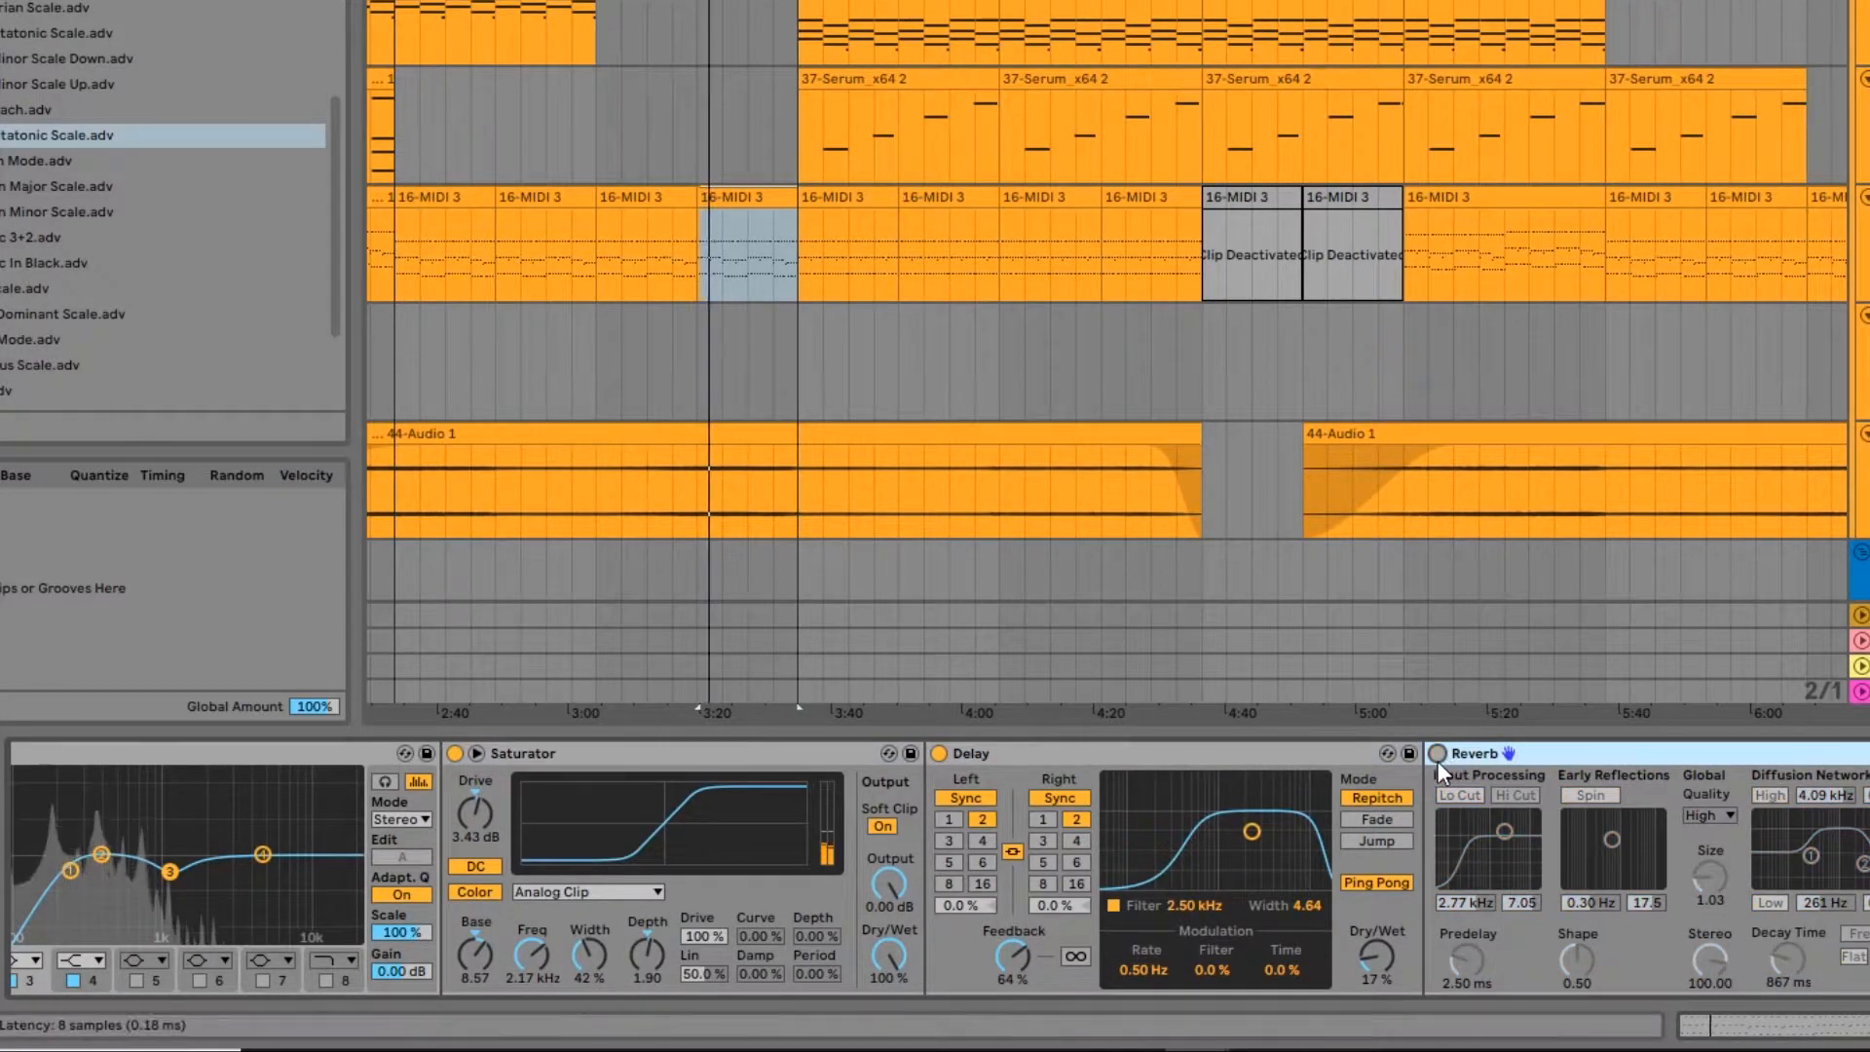
{"action": "left_click", "coordinate": [1438, 754]}
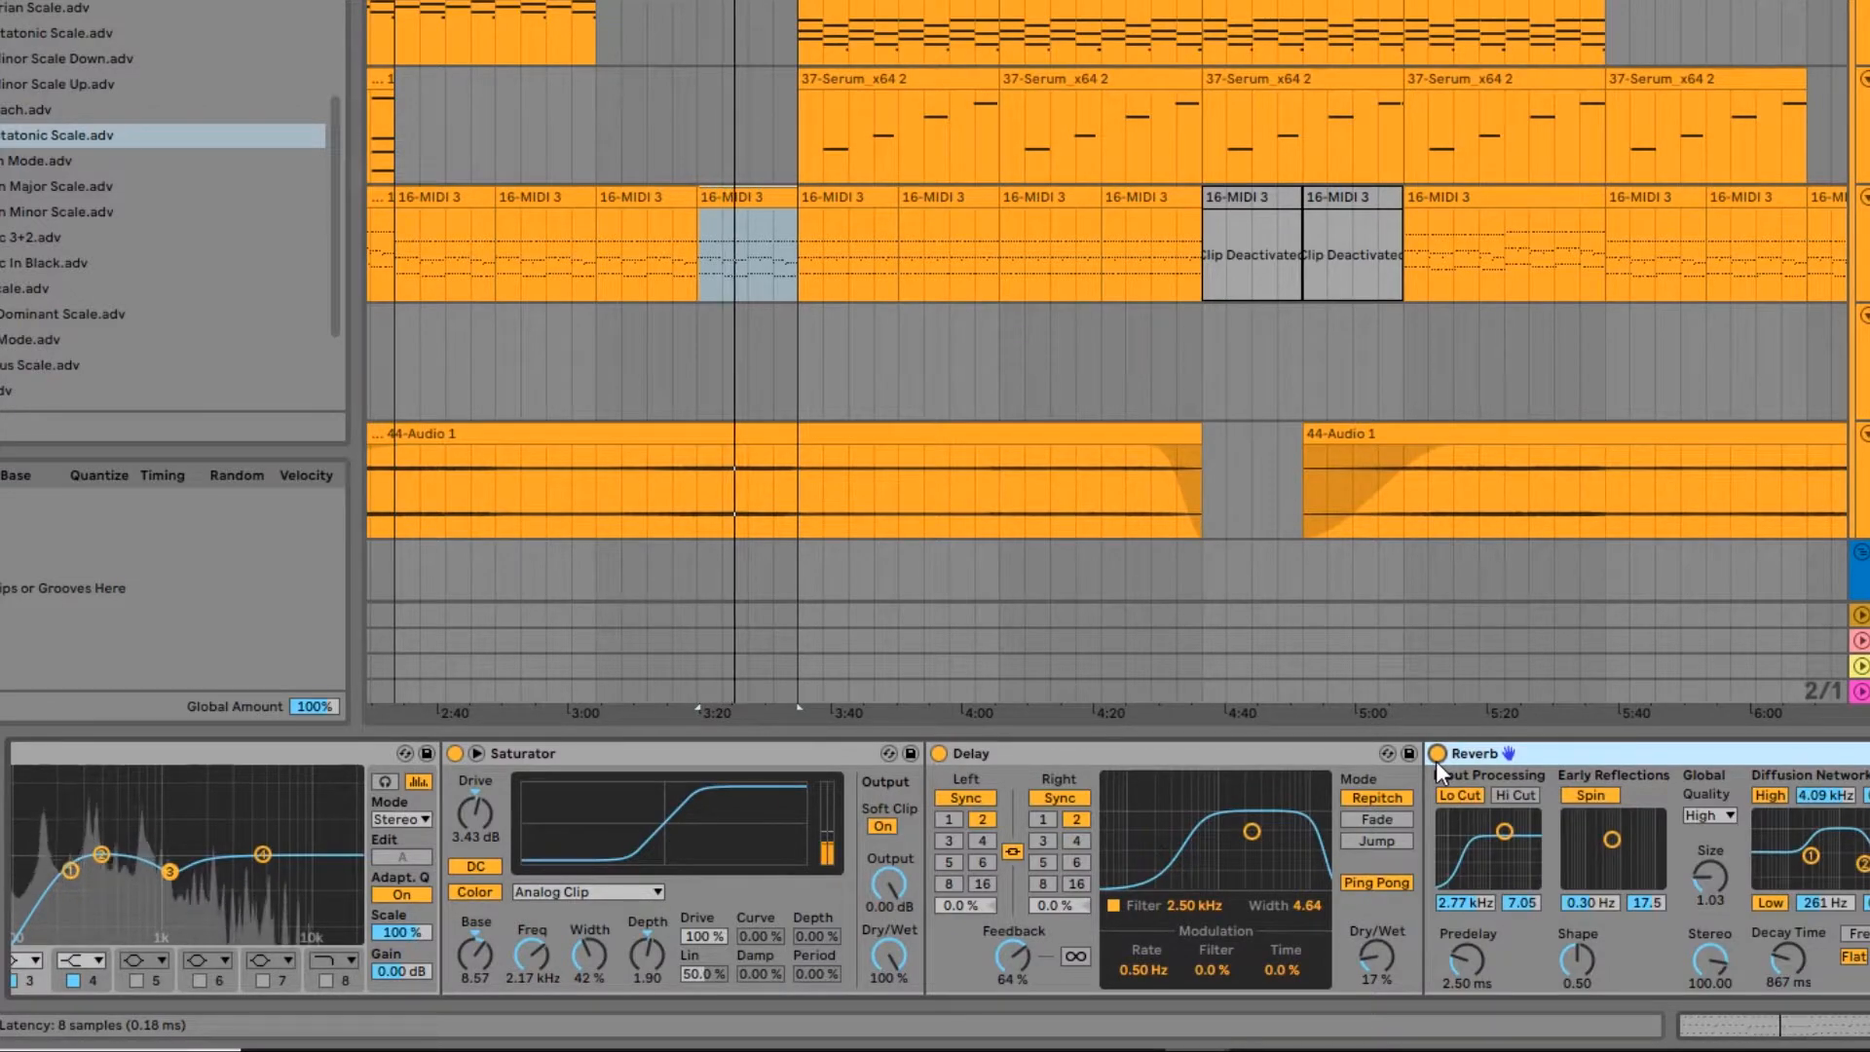
{"action": "left_click", "coordinate": [1437, 754]}
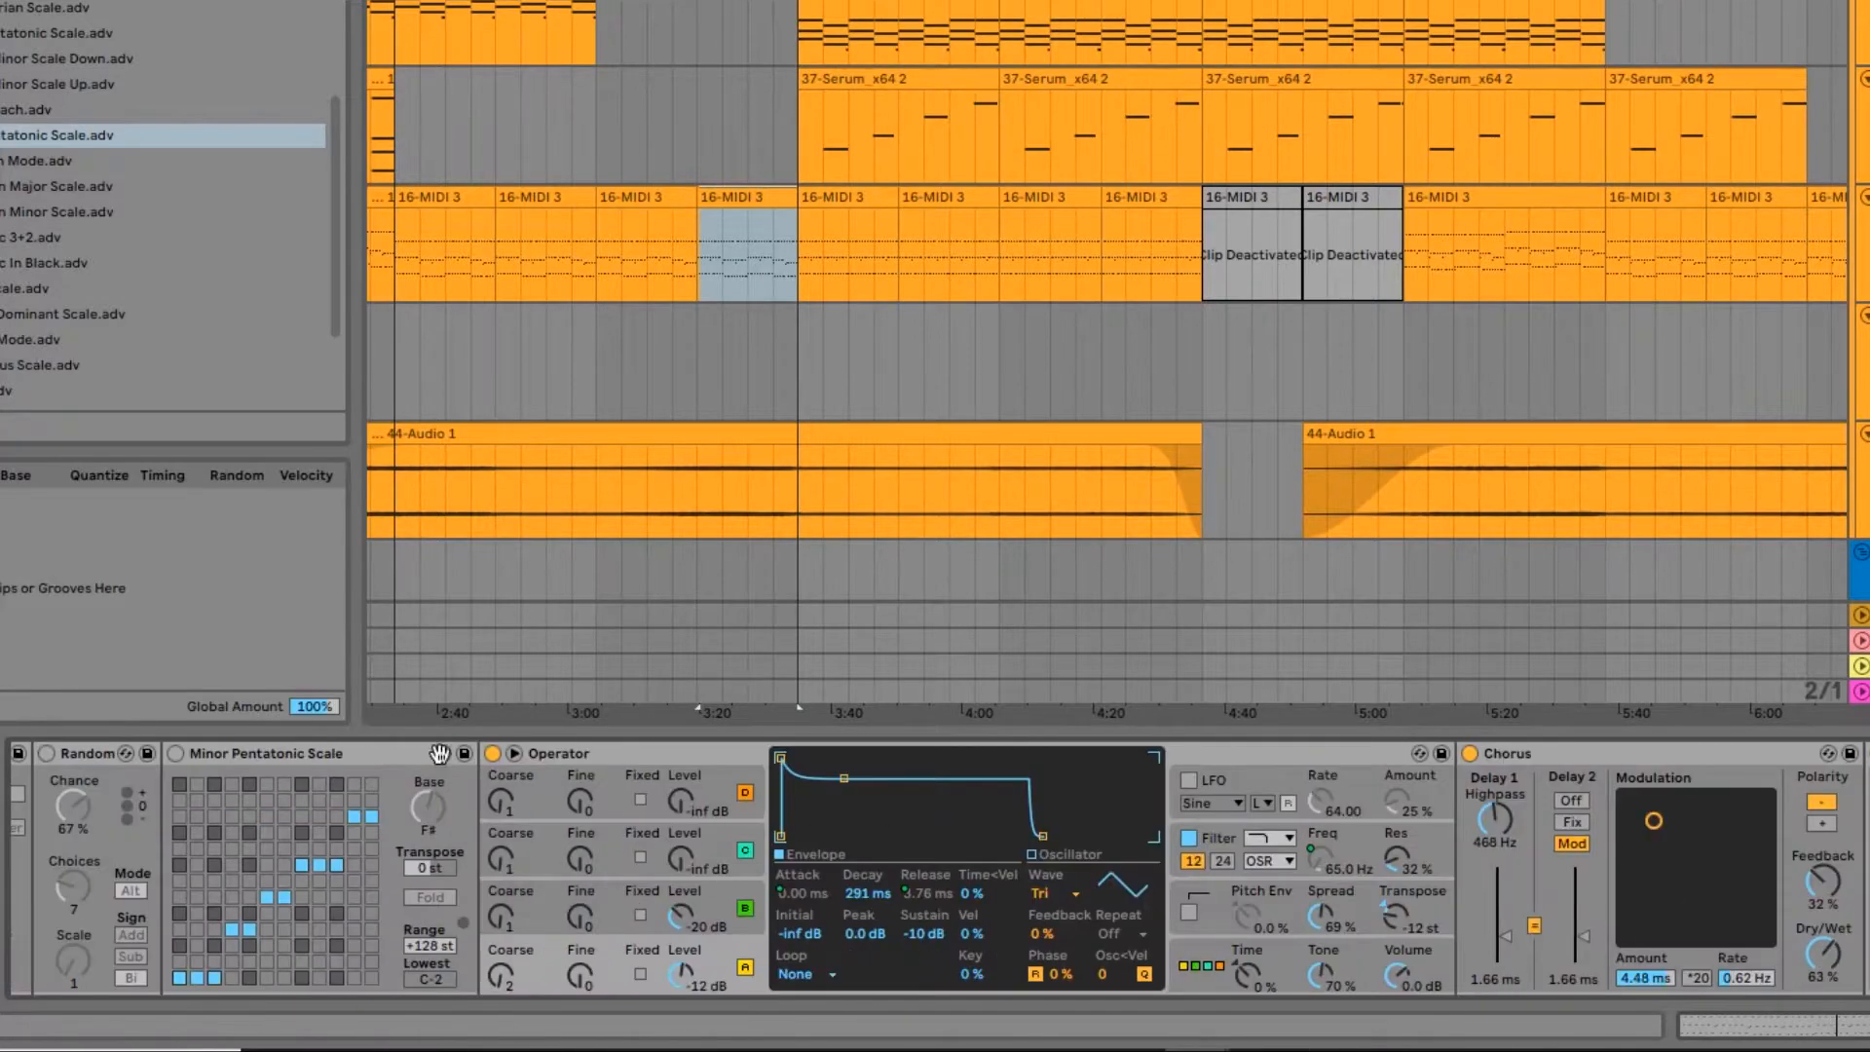
Step: Inspect the Operator chain's synth, Compressor, EQ Eights and Saturator, plus the Glue Compressor and Auto Filter after the rack
{"action": "scroll", "coordinate": [238, 824], "scroll_direction": "left", "scroll_amount": 5}
{"action": "left_click", "coordinate": [380, 844]}
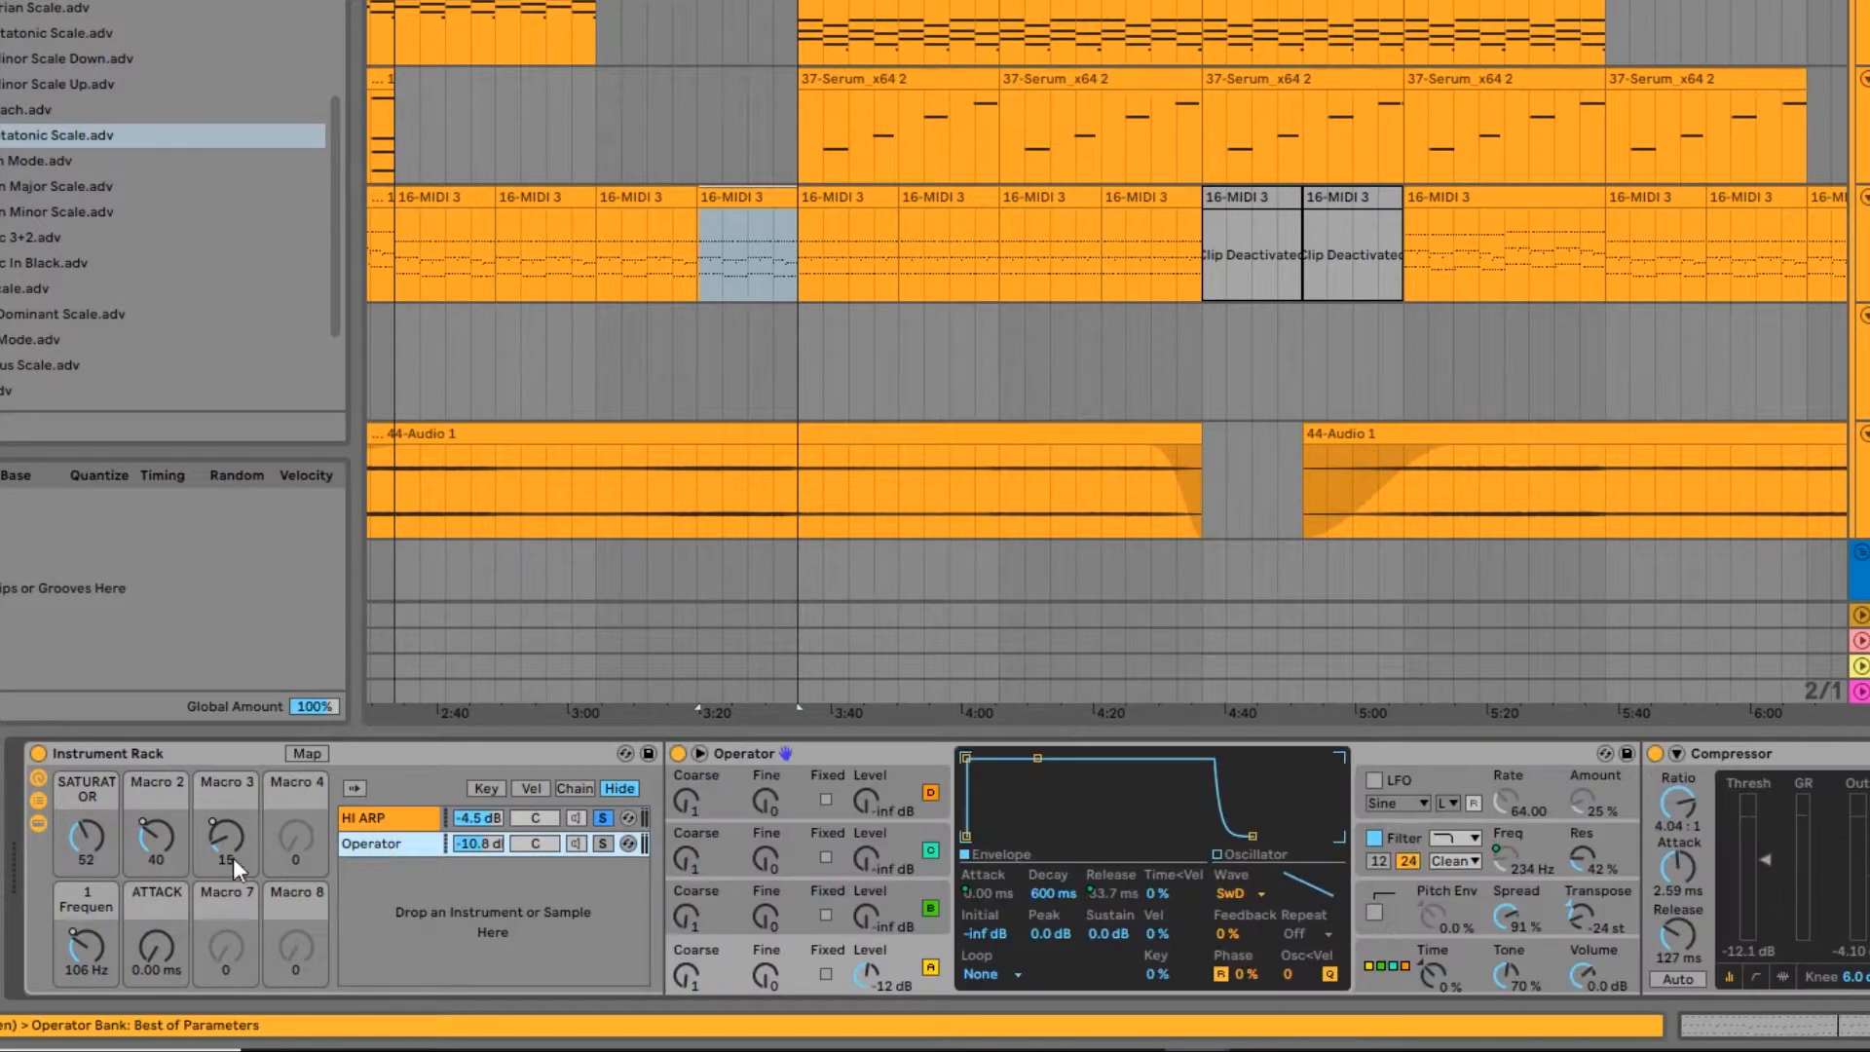
{"action": "scroll", "coordinate": [981, 822], "scroll_direction": "right", "scroll_amount": 10}
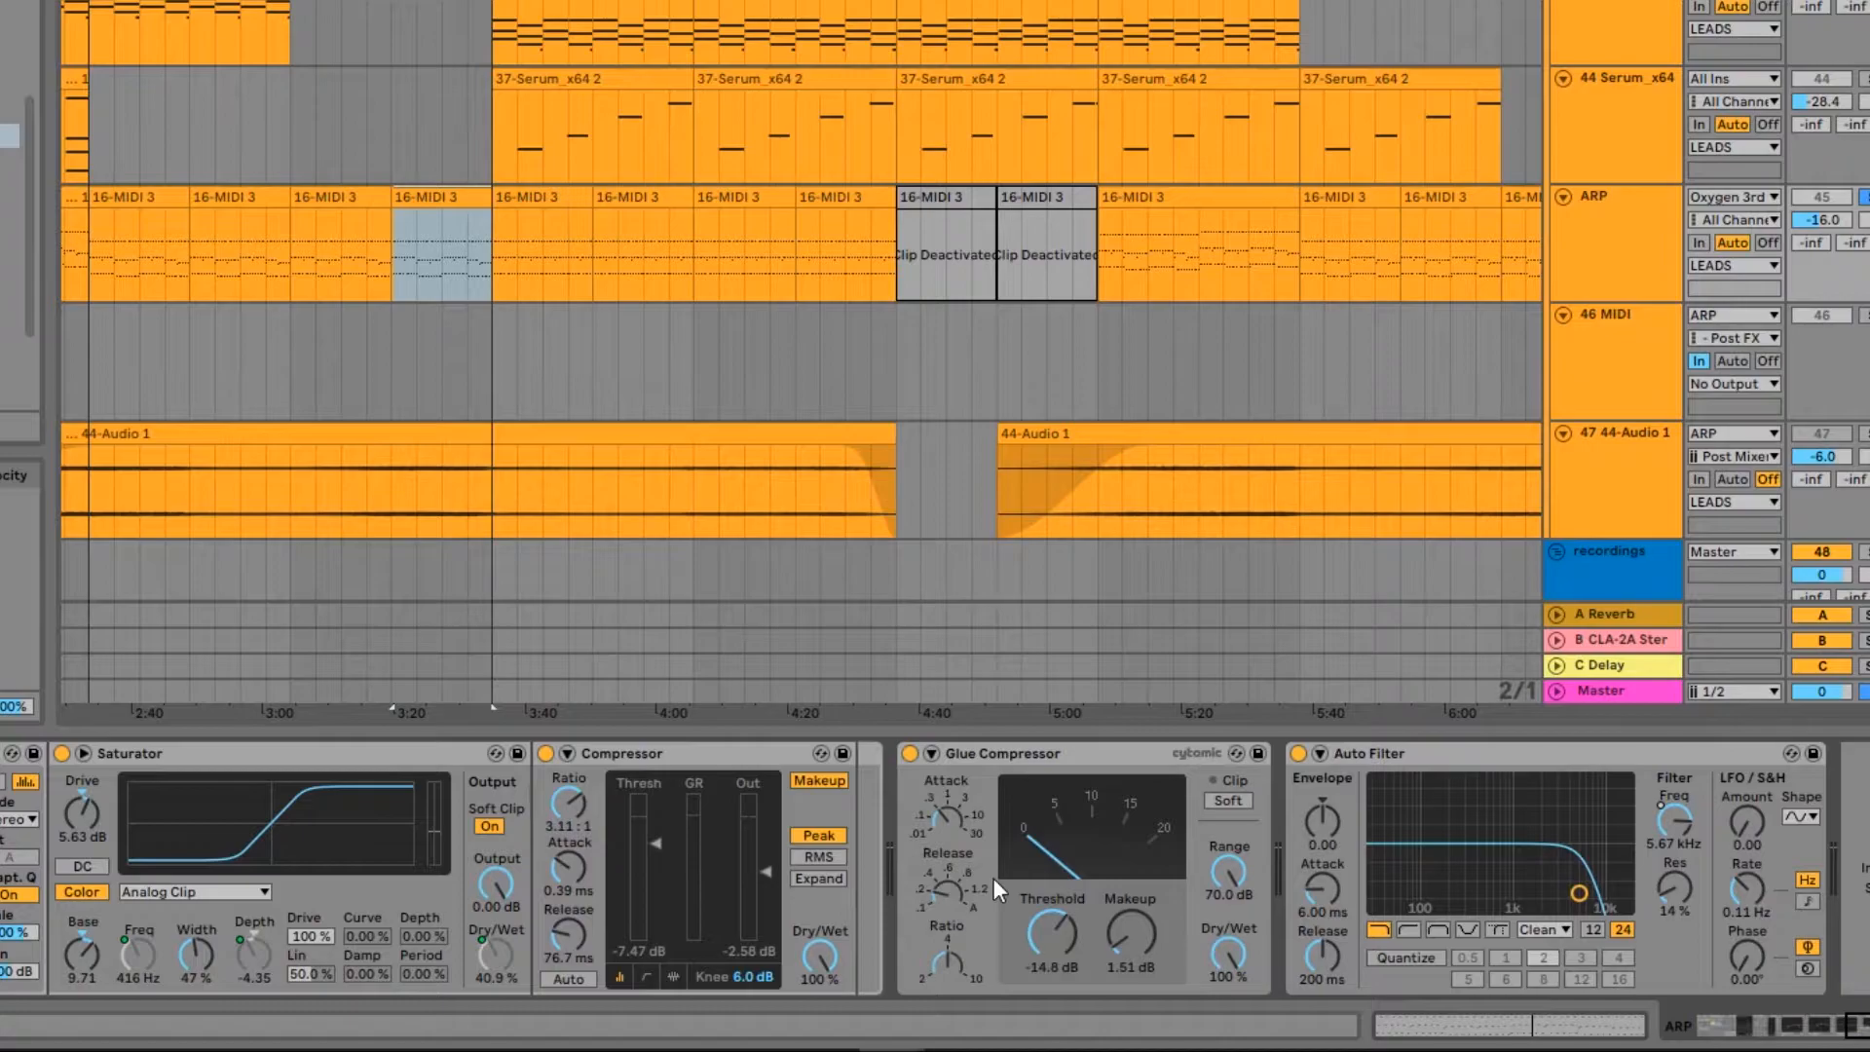
{"action": "scroll", "coordinate": [994, 878], "scroll_direction": "left", "scroll_amount": 15}
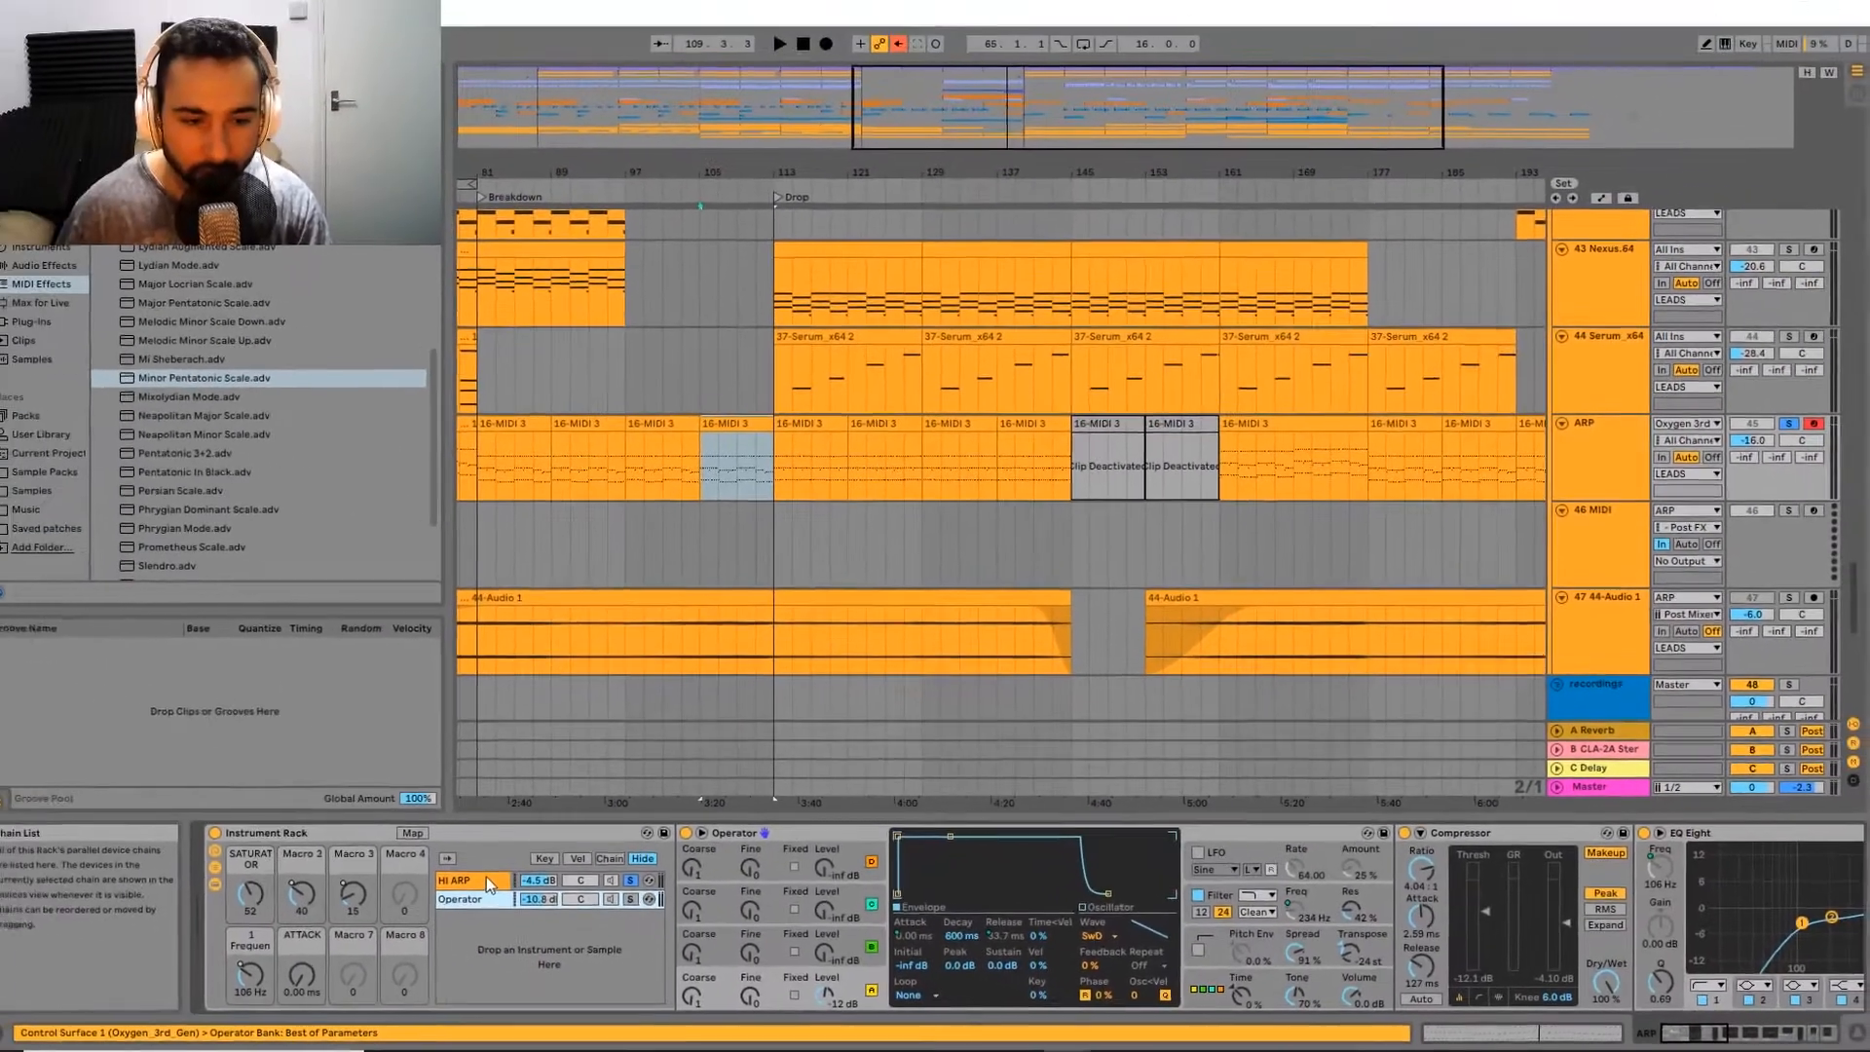
{"action": "left_click", "coordinate": [486, 880]}
{"action": "left_click", "coordinate": [477, 899]}
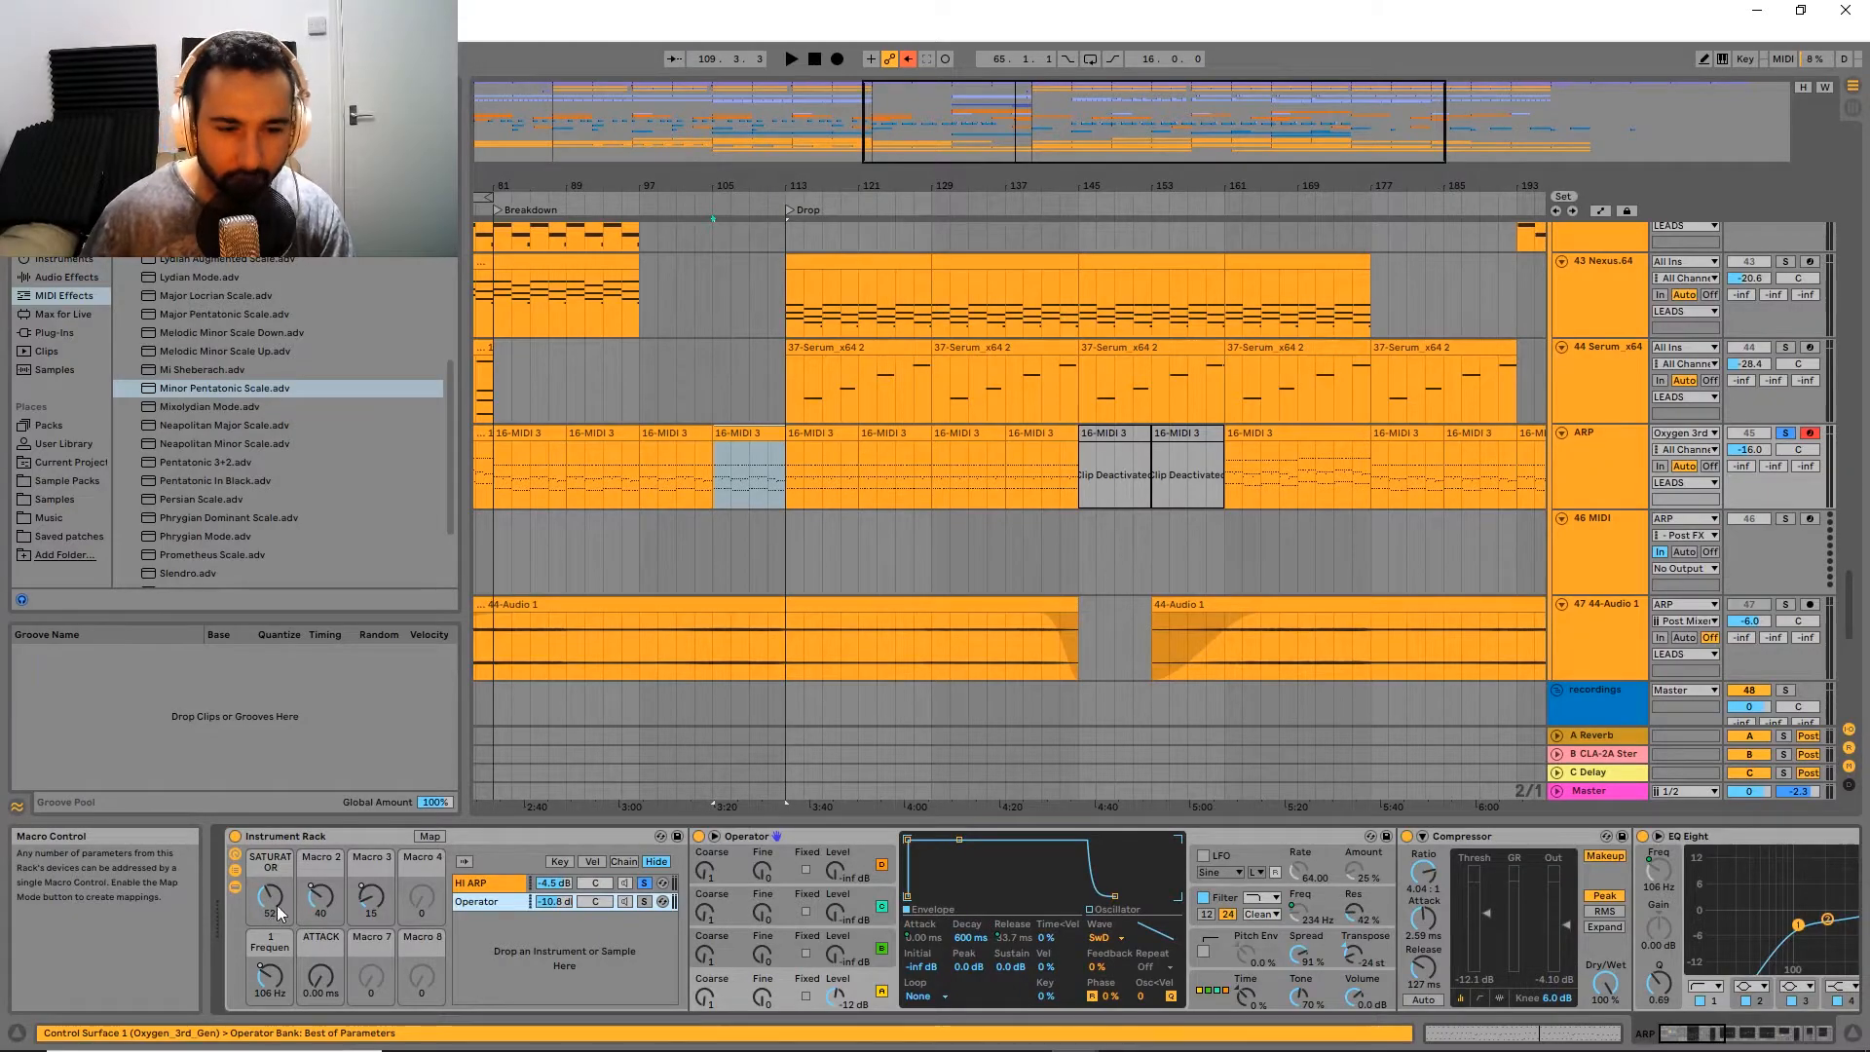
{"action": "scroll", "coordinate": [1360, 905], "scroll_direction": "right", "scroll_amount": 10}
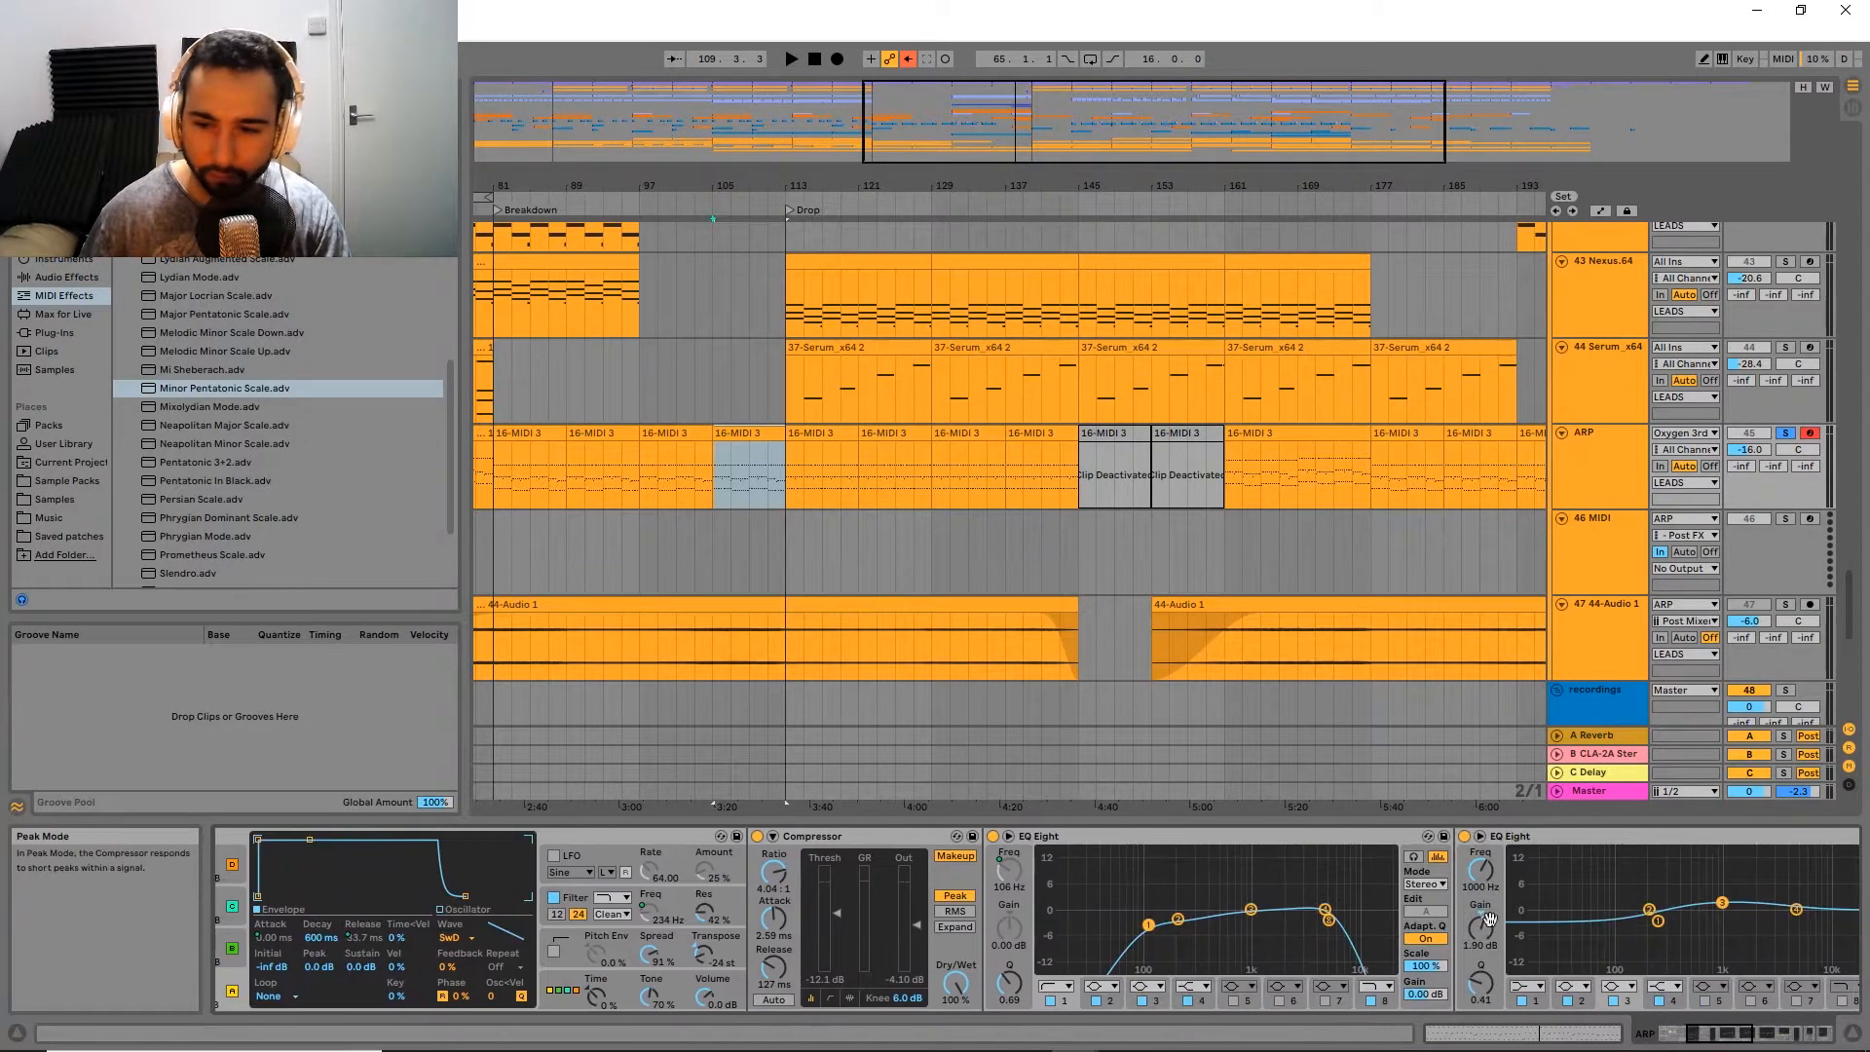
{"action": "scroll", "coordinate": [1360, 905], "scroll_direction": "right", "scroll_amount": 20}
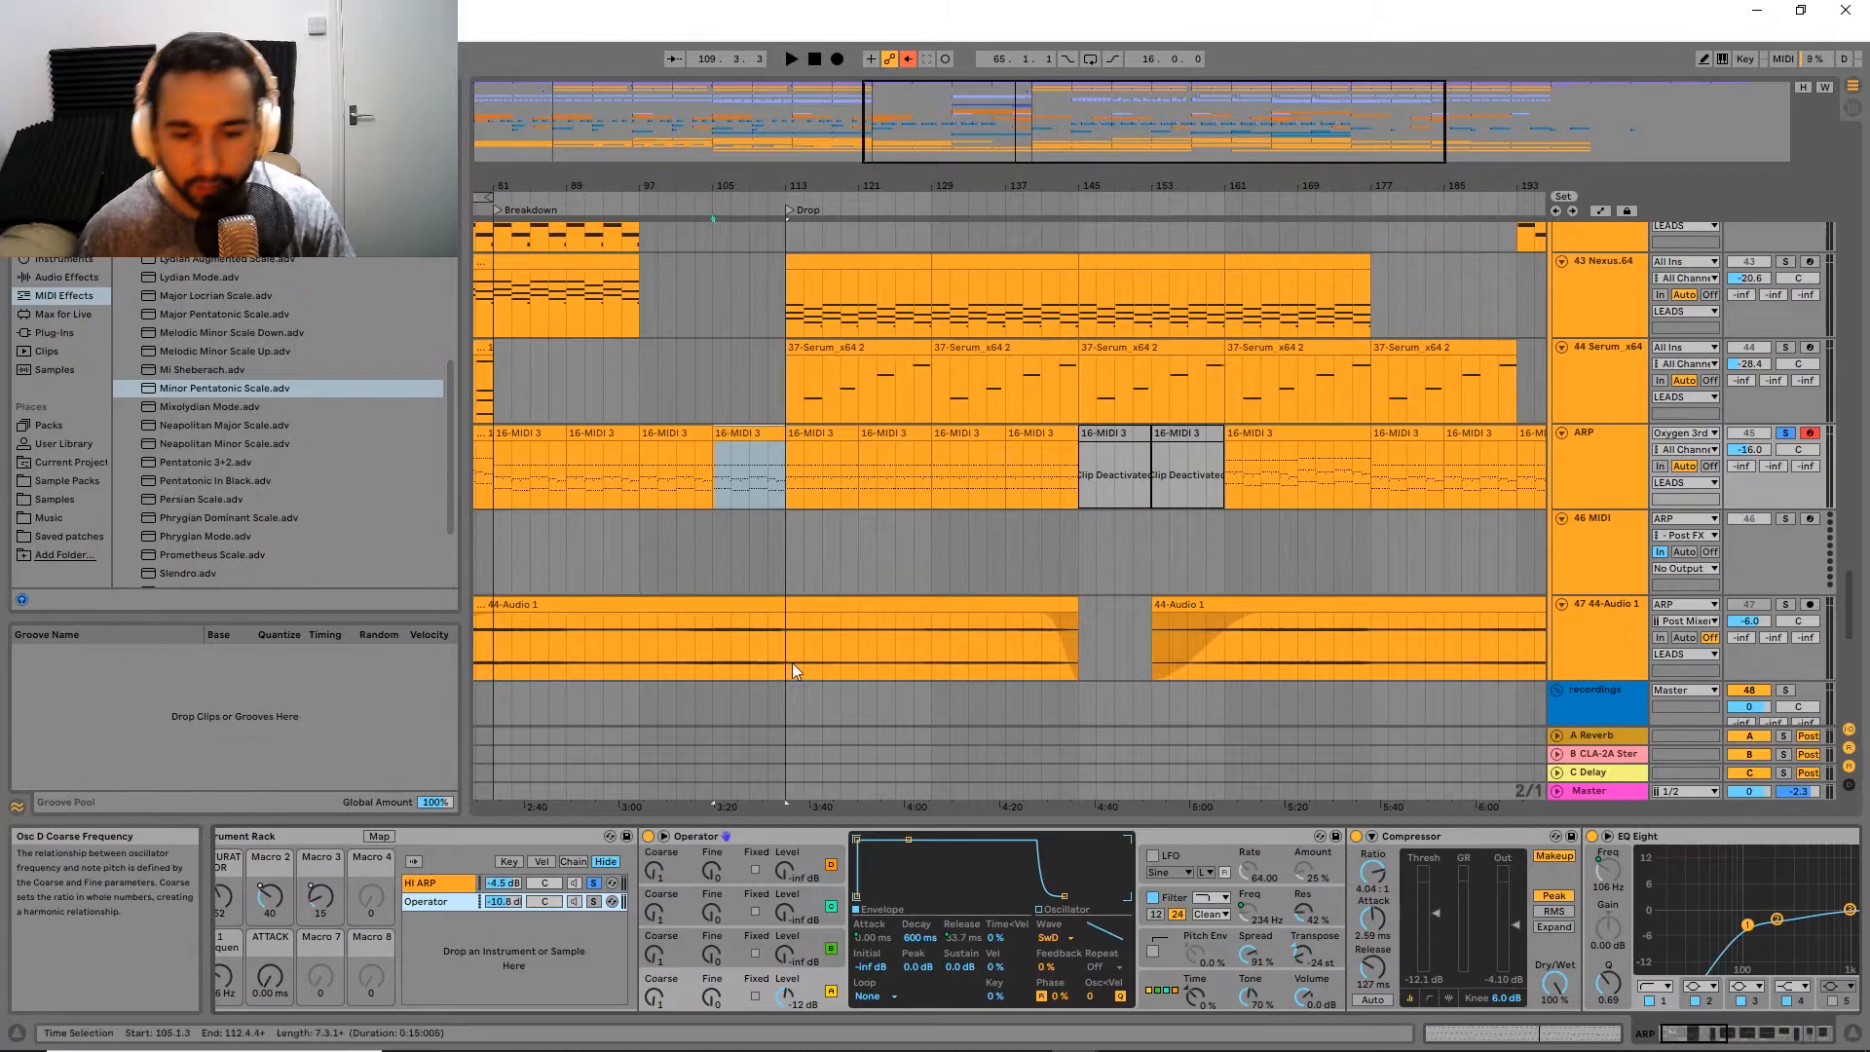
Step: Select the ARP track's MIDI clip just before the Drop and play it
{"action": "scroll", "coordinate": [733, 521], "scroll_direction": "up", "scroll_amount": 5}
{"action": "scroll", "coordinate": [733, 521], "scroll_direction": "down", "scroll_amount": 3}
{"action": "left_click_drag", "start_coordinate": [733, 523], "coordinate": [908, 510]}
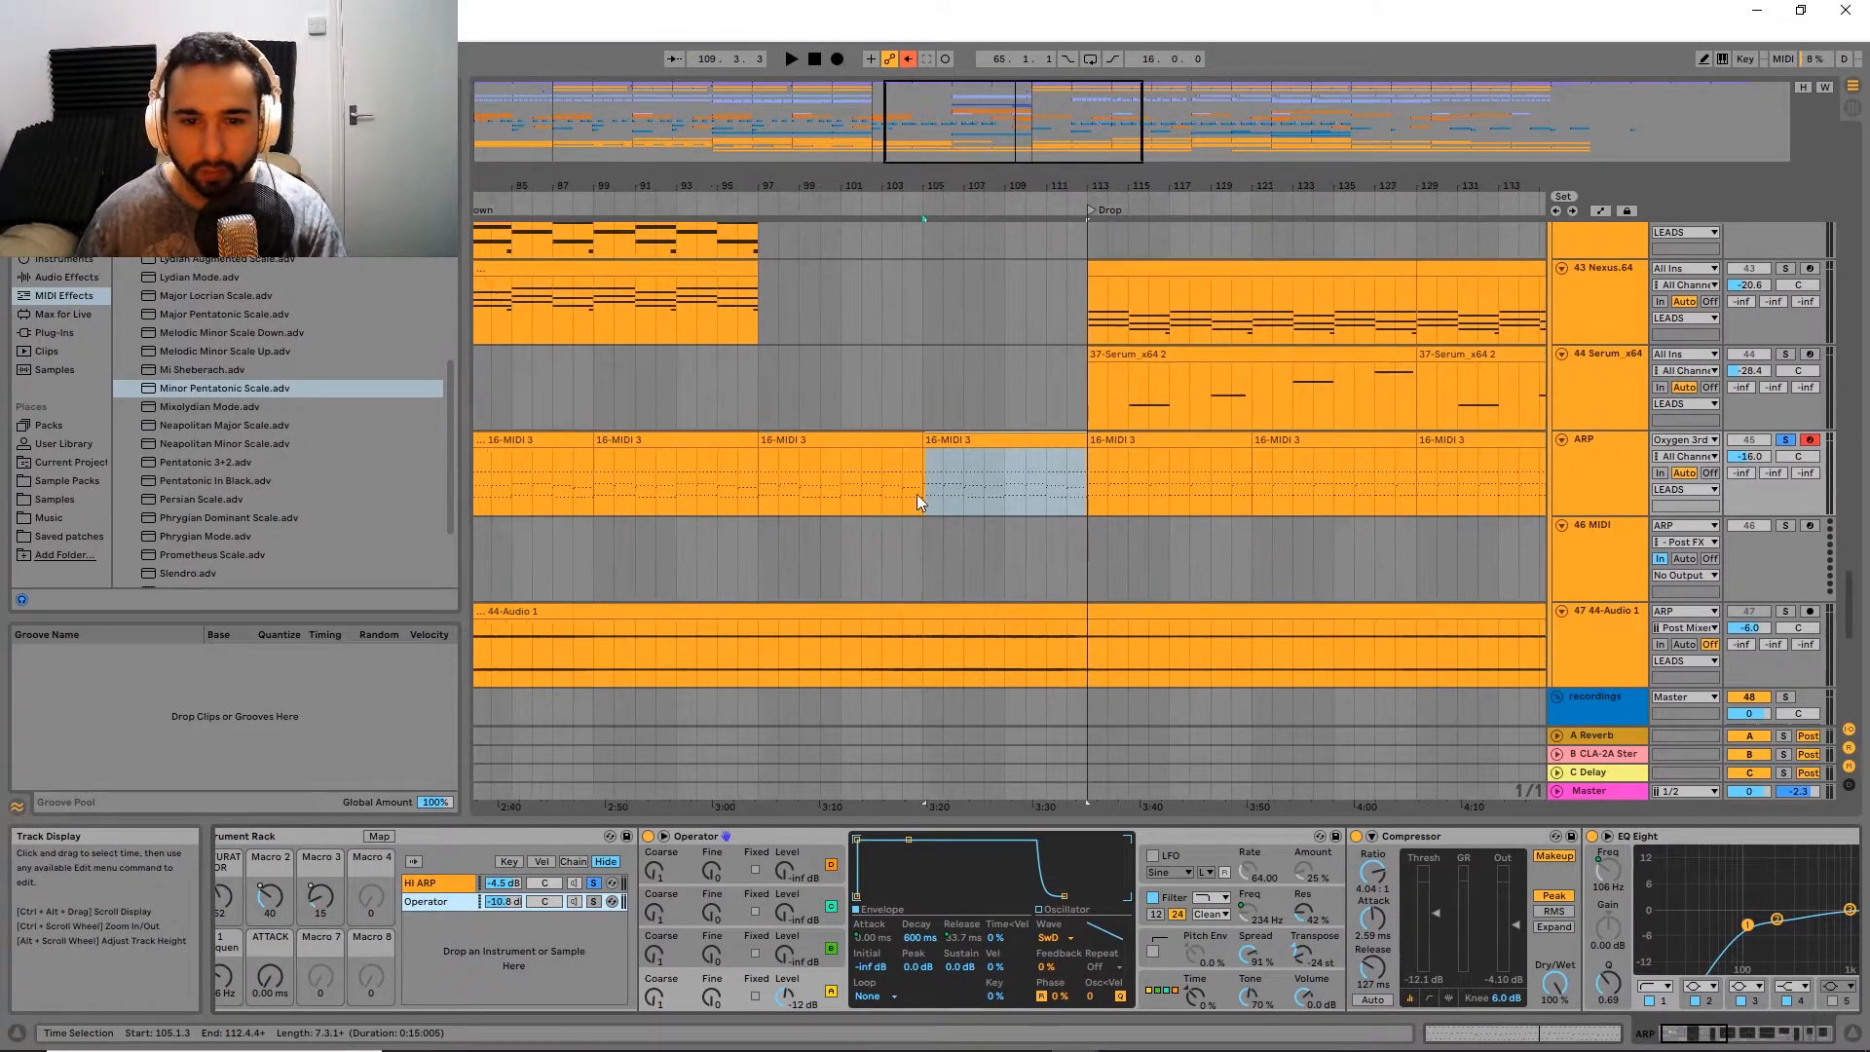
{"action": "left_click", "coordinate": [959, 446]}
{"action": "key", "text": "z"}
{"action": "key", "text": "x"}
{"action": "key", "text": "space"}
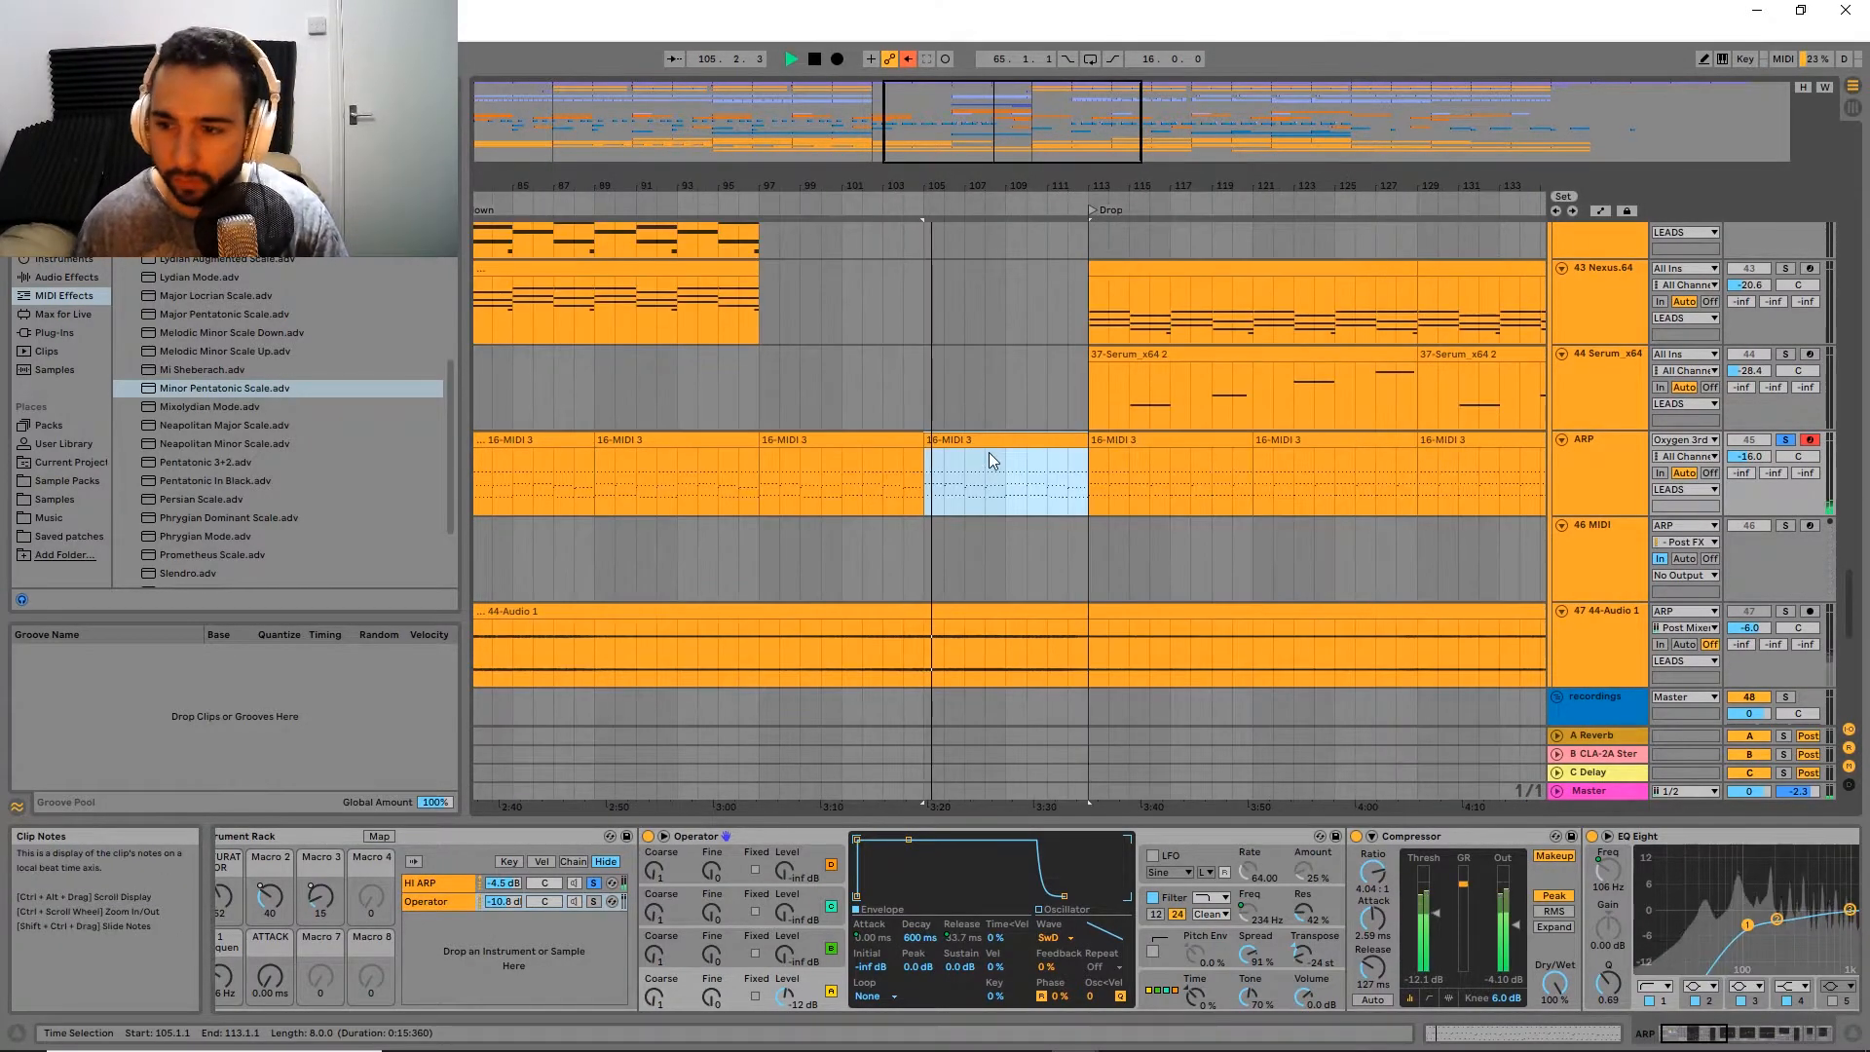
{"action": "key", "text": "z"}
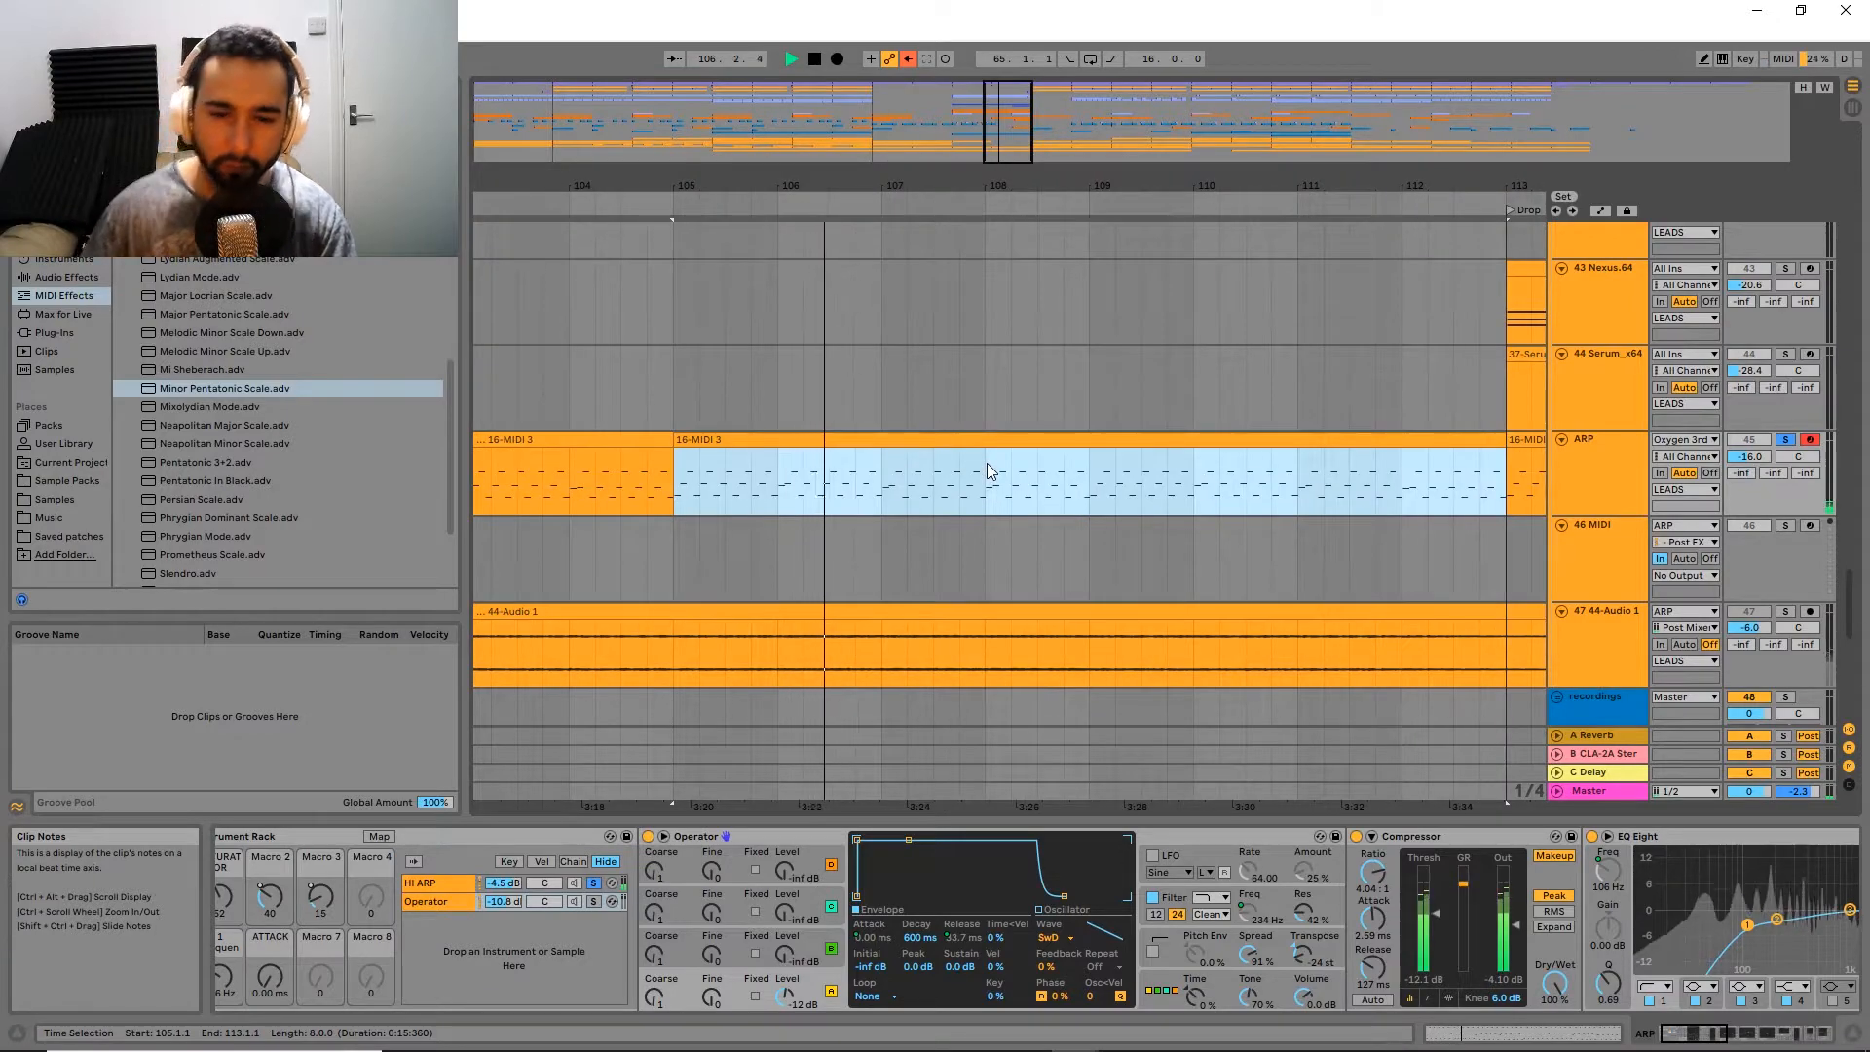
{"action": "key", "text": "space"}
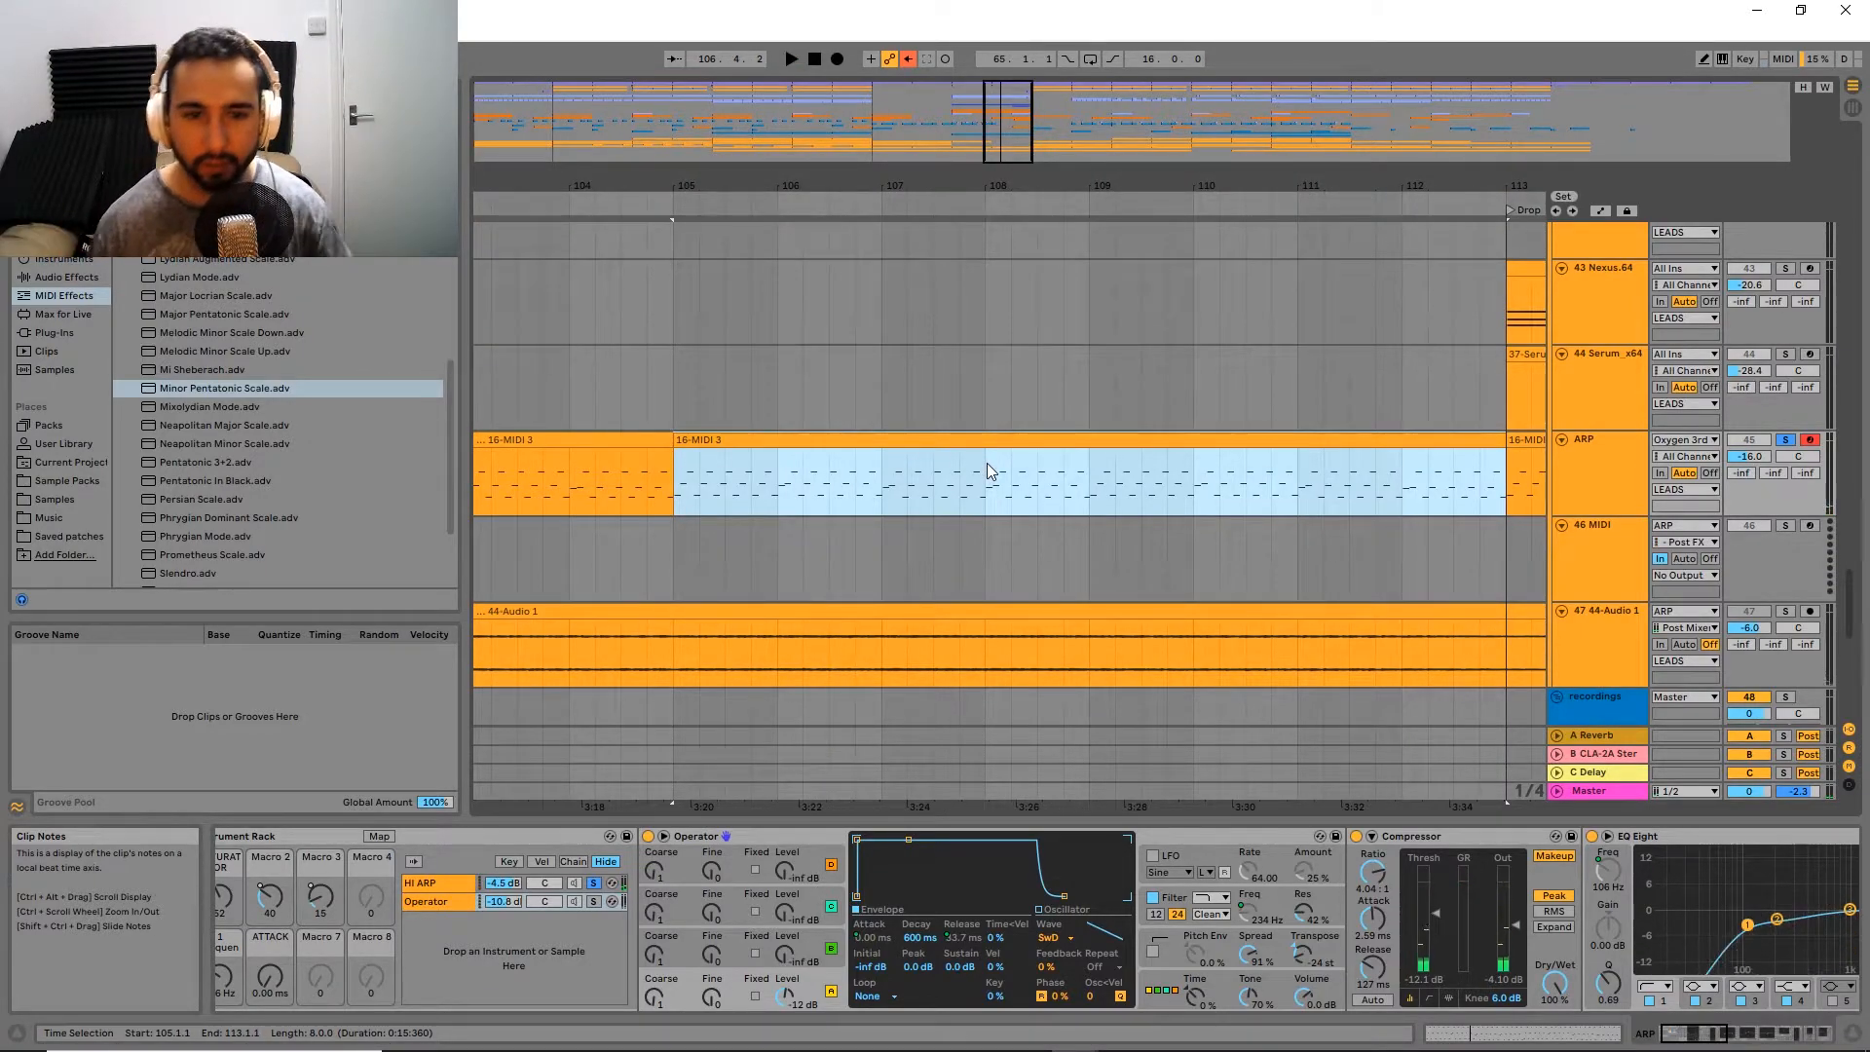
{"action": "key", "text": "x"}
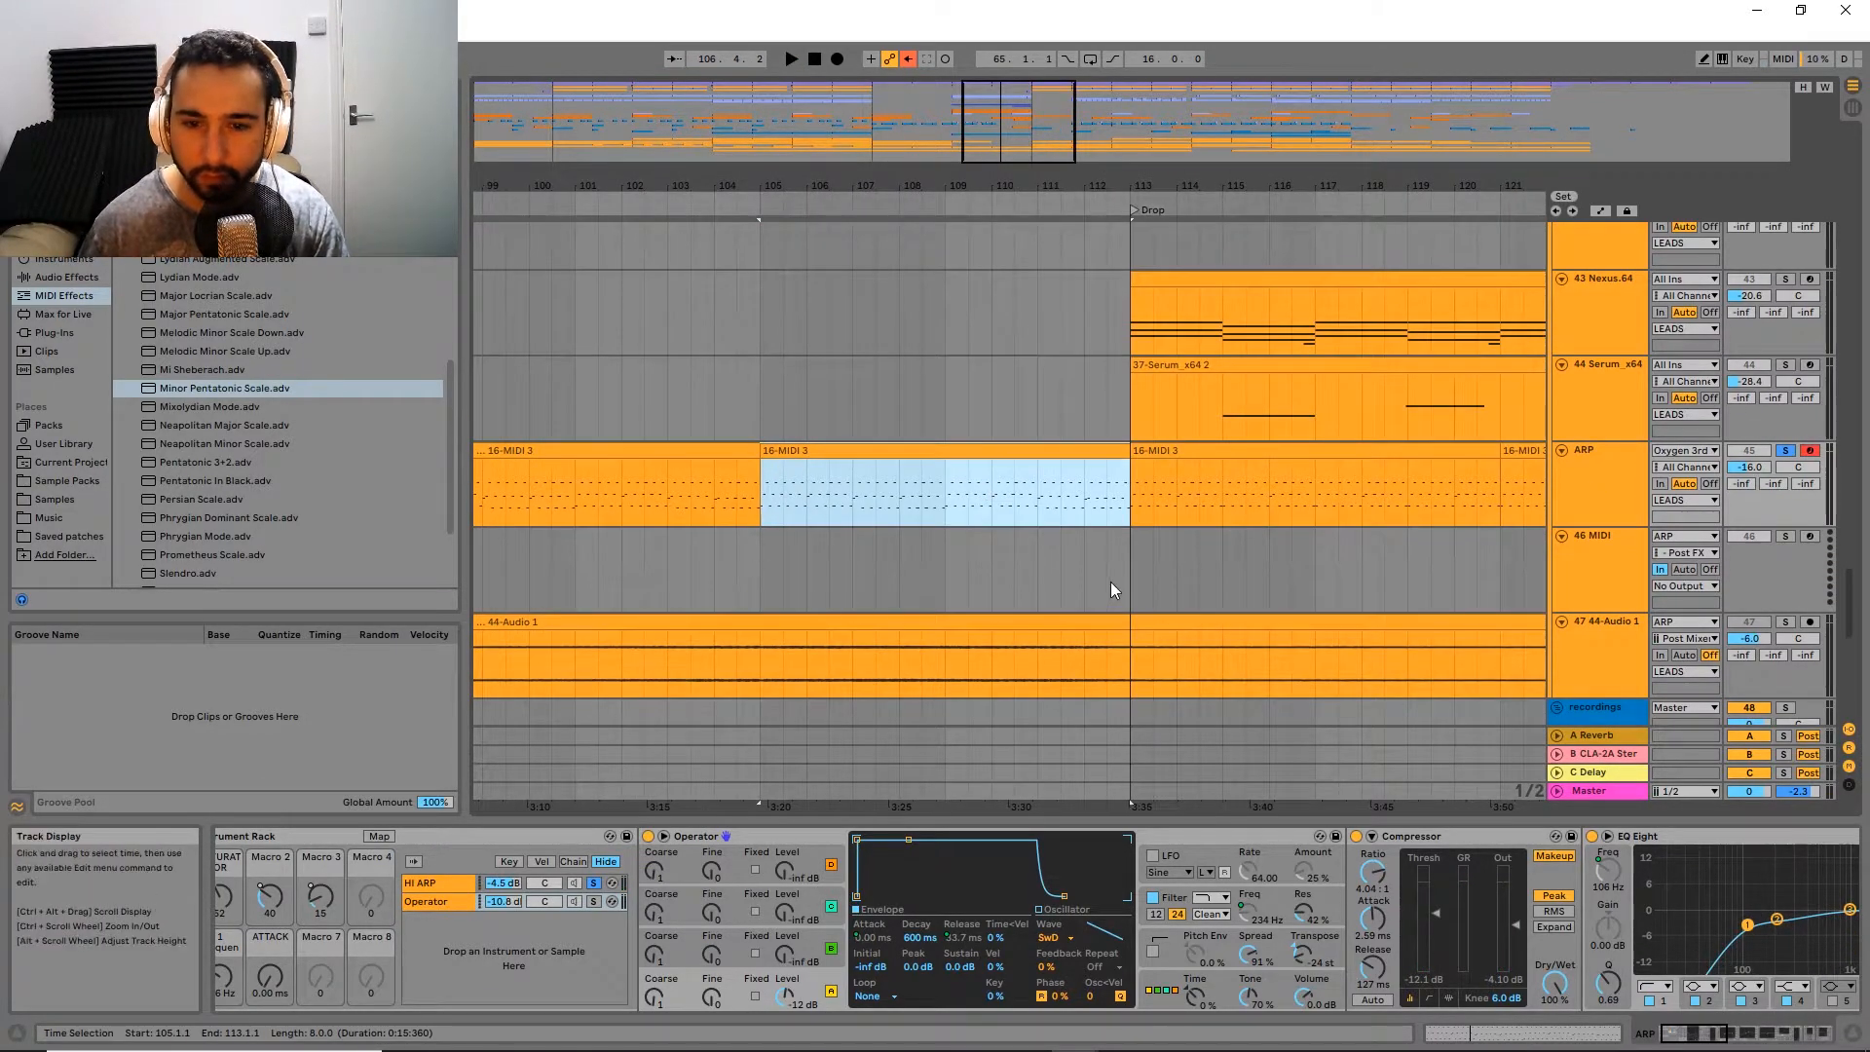
Step: Select the HI ARP chain in the Instrument Rack to show its MIDI effects
{"action": "scroll", "coordinate": [479, 885], "scroll_direction": "up", "scroll_amount": 1}
{"action": "left_click", "coordinate": [479, 884]}
{"action": "left_click", "coordinate": [478, 899]}
{"action": "left_click", "coordinate": [483, 881]}
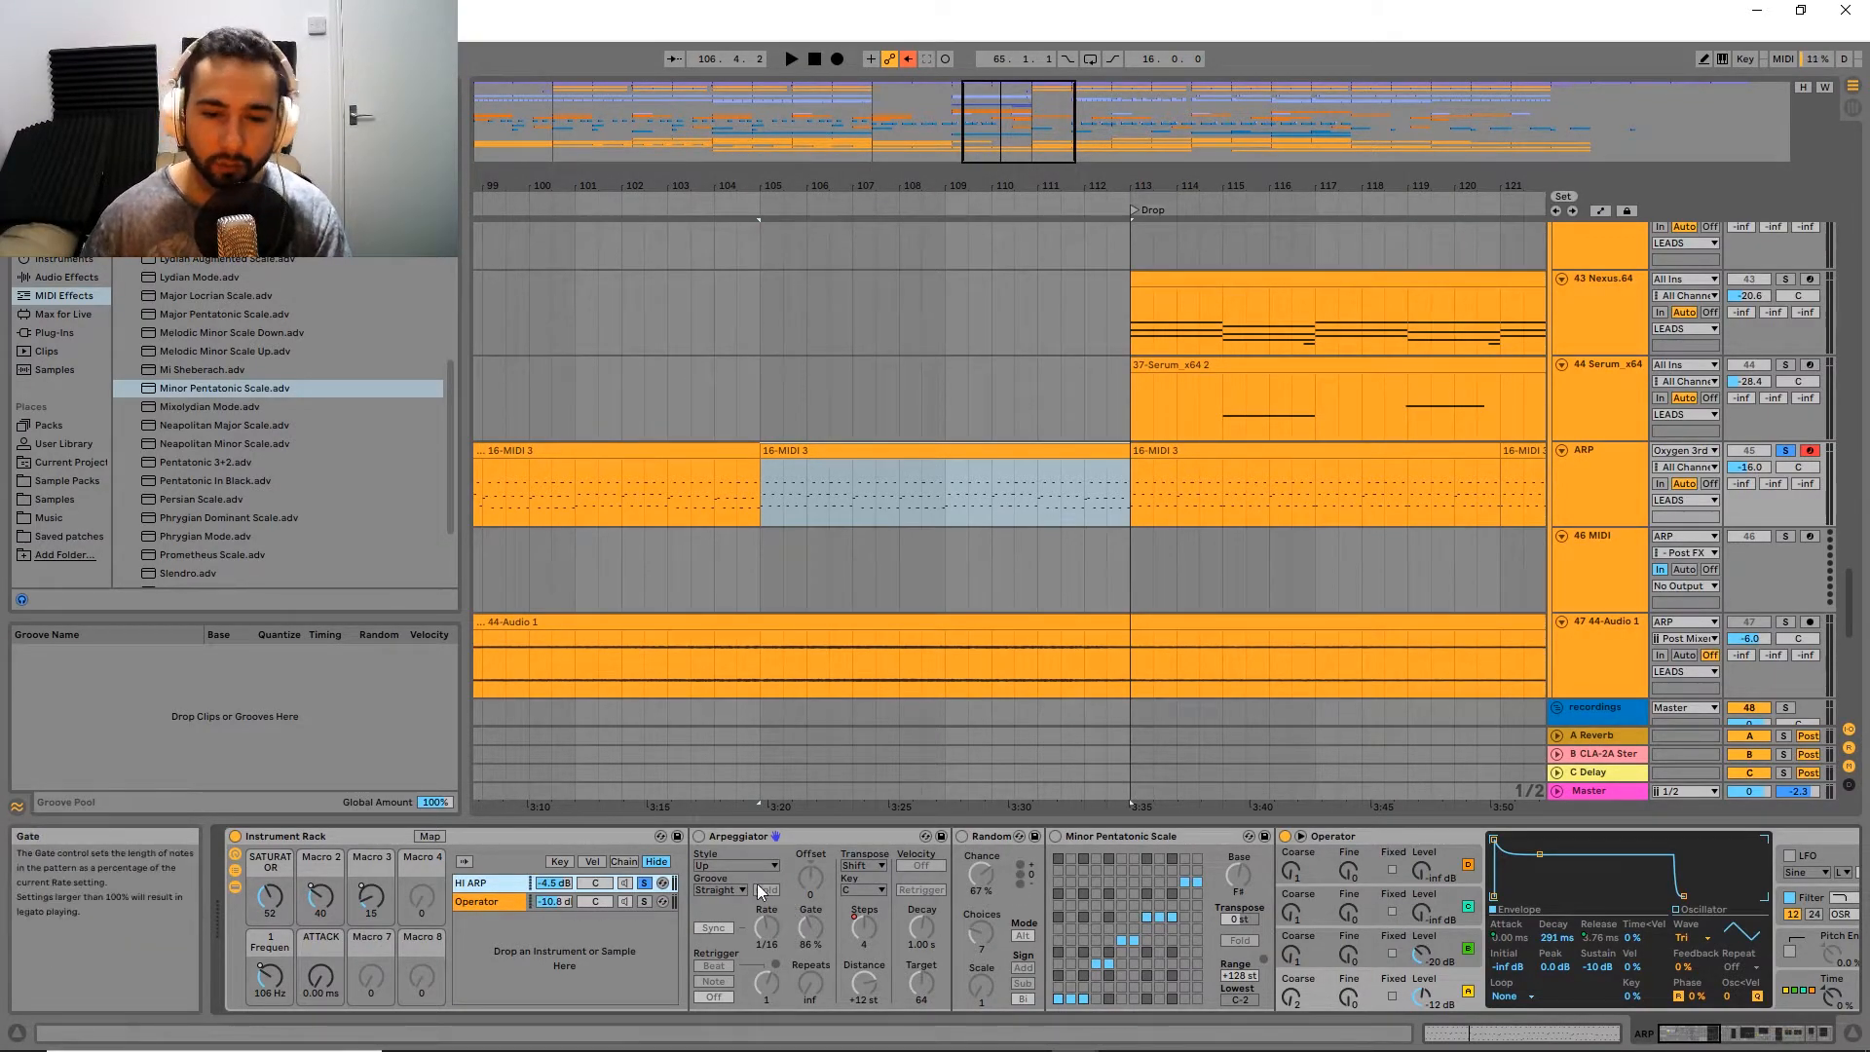
Step: Replace all notes in the ARP clip just before the Drop with a single F#3 note held for the clip's full length
{"action": "left_click", "coordinate": [871, 443]}
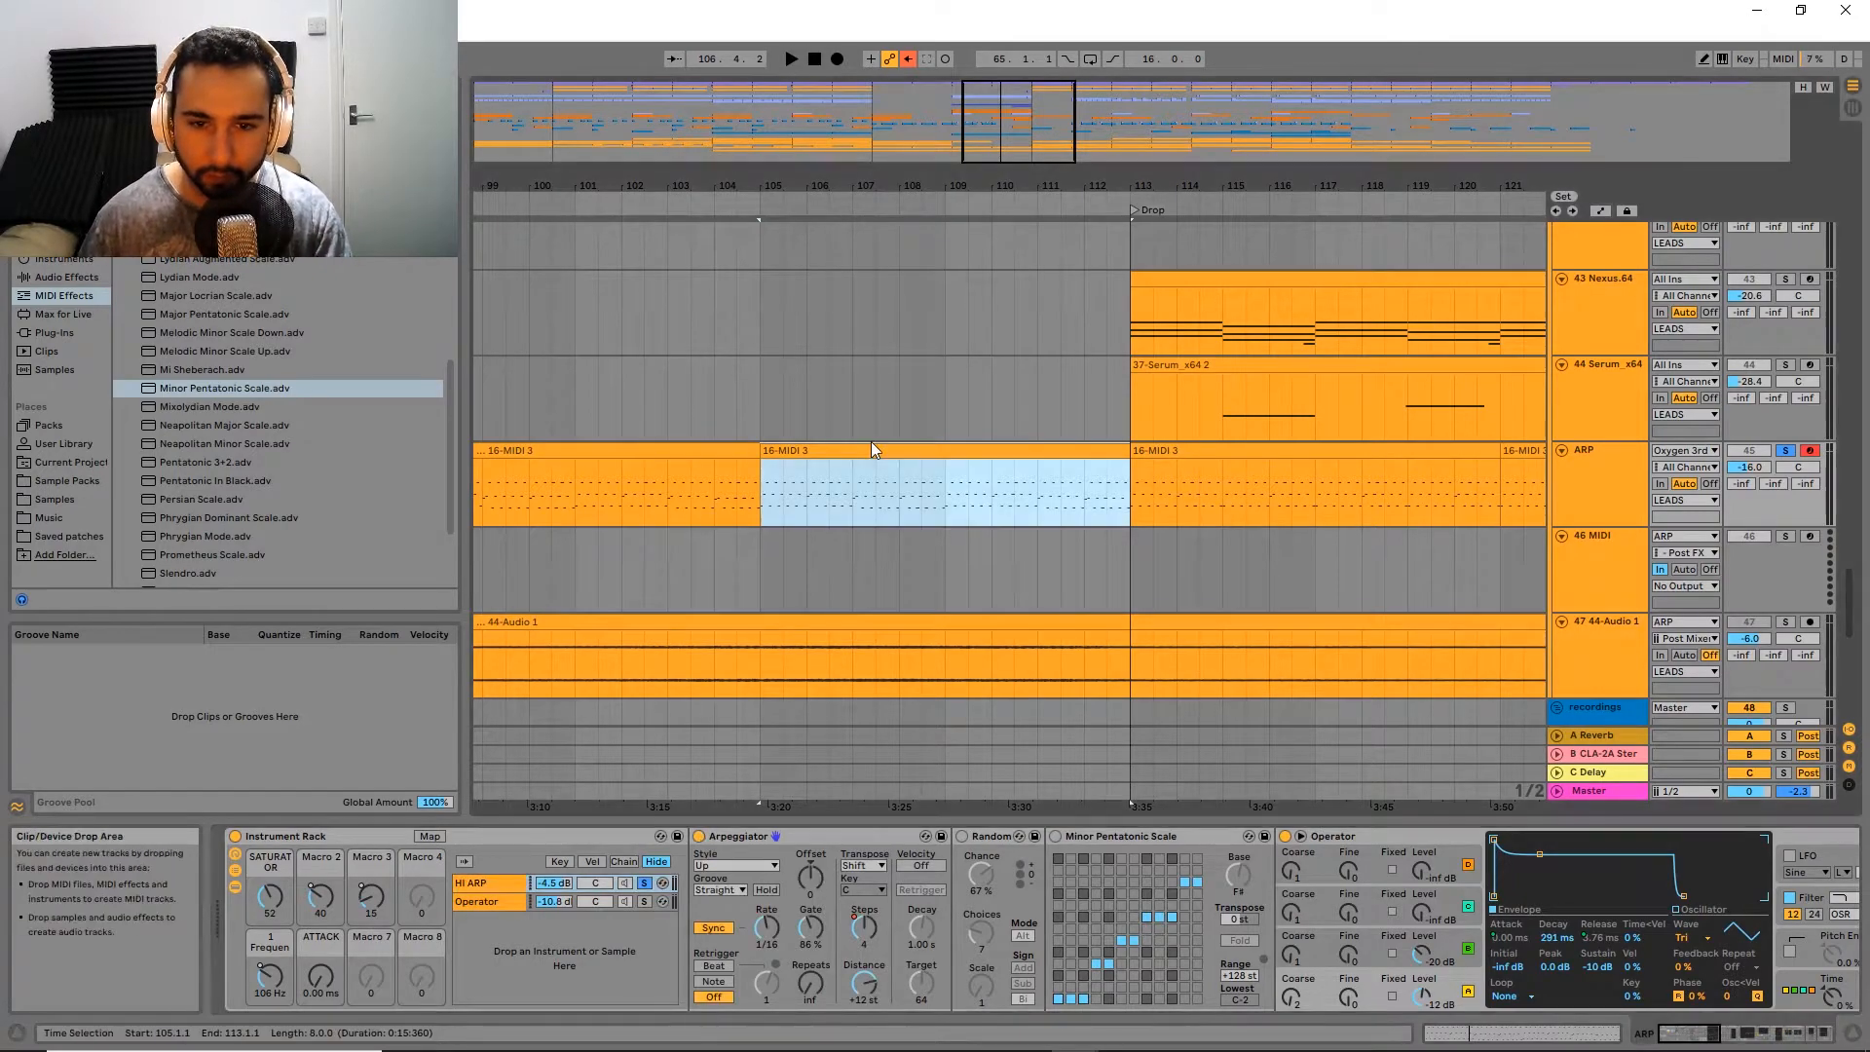
{"action": "double_click", "coordinate": [864, 451]}
{"action": "left_click", "coordinate": [698, 910]}
{"action": "key", "text": "ctrl+a"}
{"action": "key", "text": "Delete"}
{"action": "double_click", "coordinate": [645, 806]}
{"action": "left_click_drag", "start_coordinate": [647, 807], "coordinate": [1858, 810]}
{"action": "key", "text": "shift+Tab"}
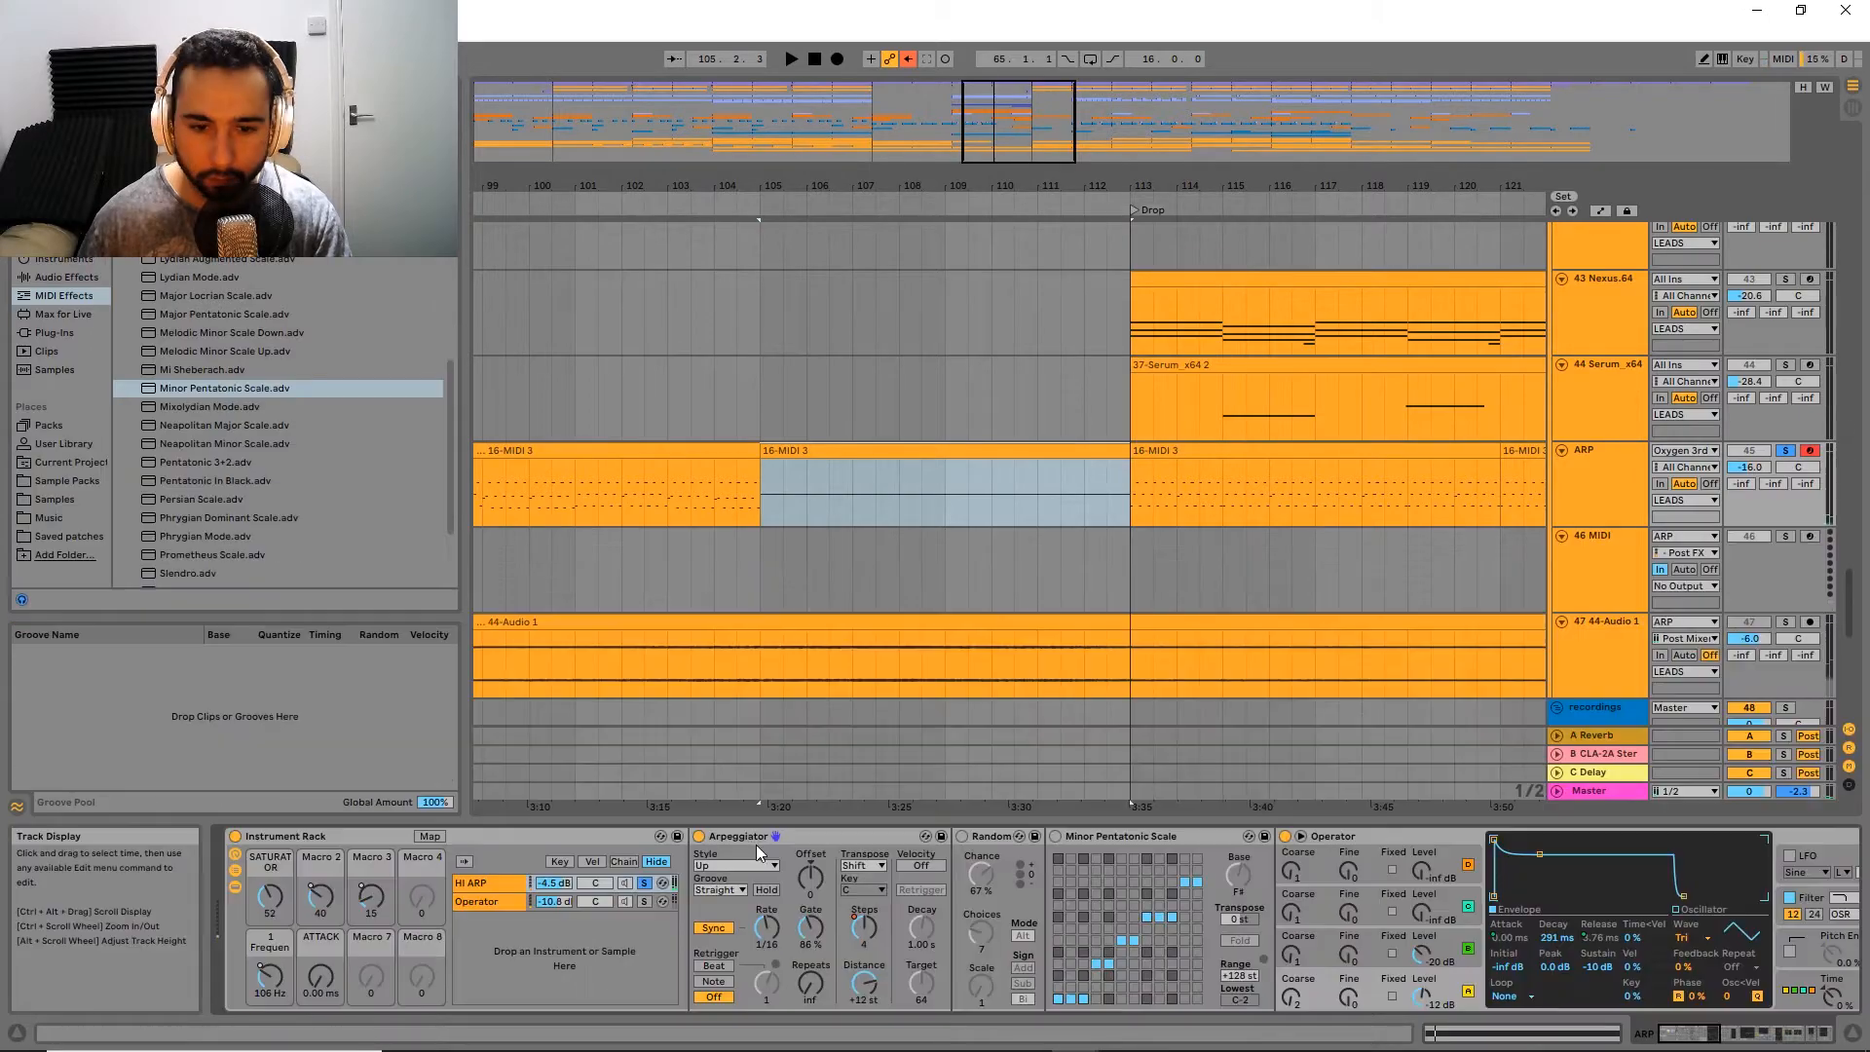
Step: Enable the HI ARP chain's Arpeggiator and set its Steps to 2 and its Gate to 85 %
{"action": "left_click", "coordinate": [700, 836]}
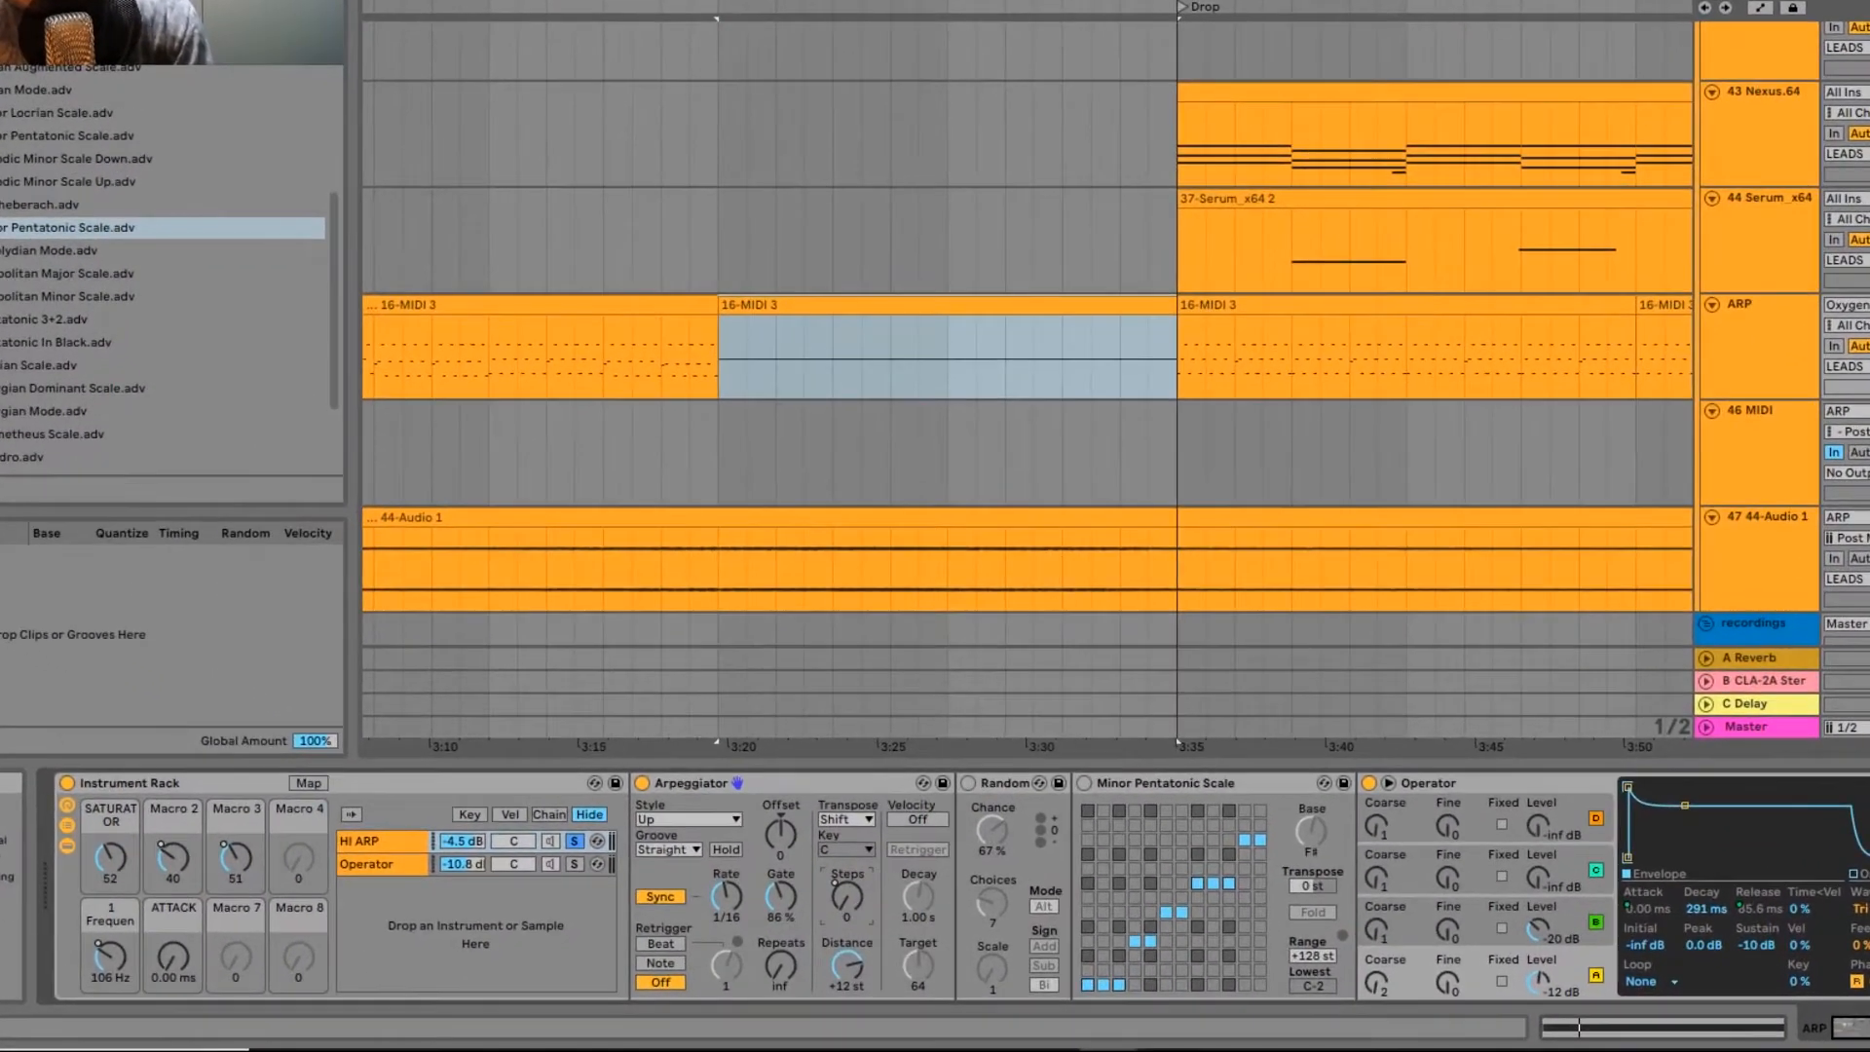
{"action": "left_click_drag", "start_coordinate": [847, 897], "coordinate": [847, 873]}
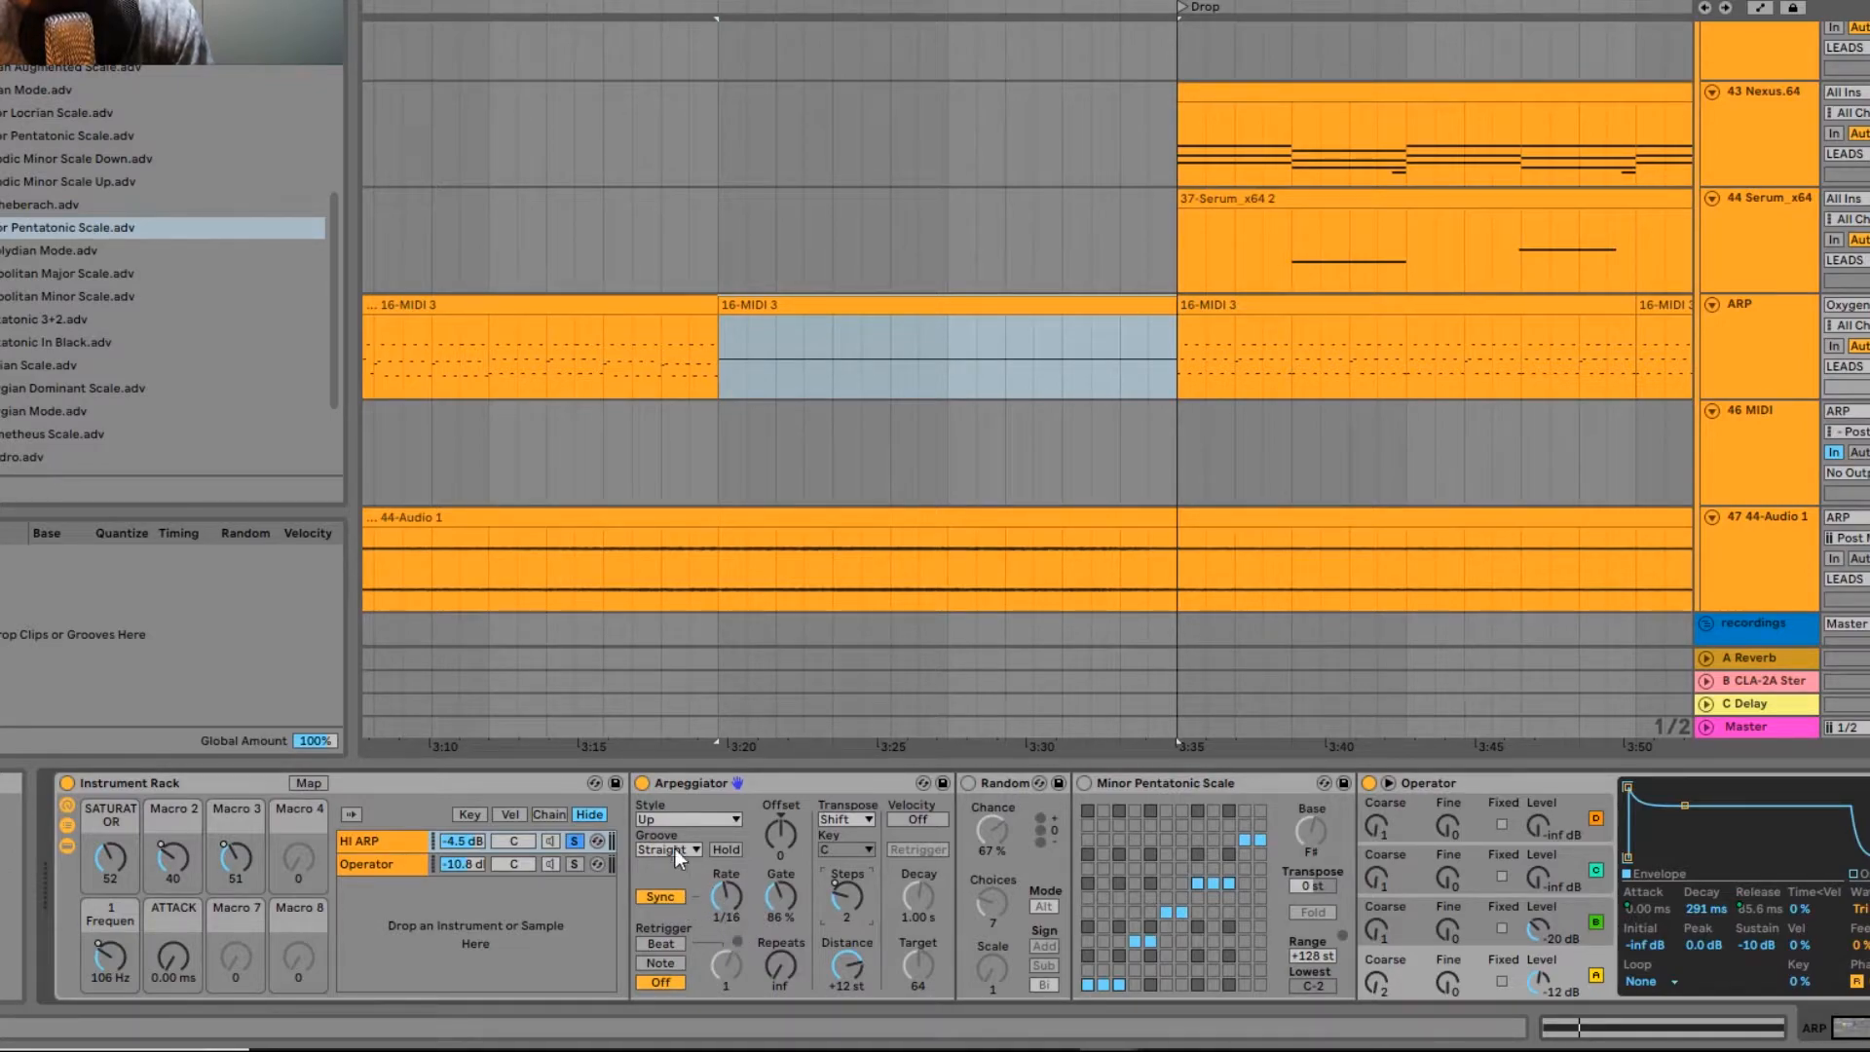
{"action": "left_click", "coordinate": [661, 818]}
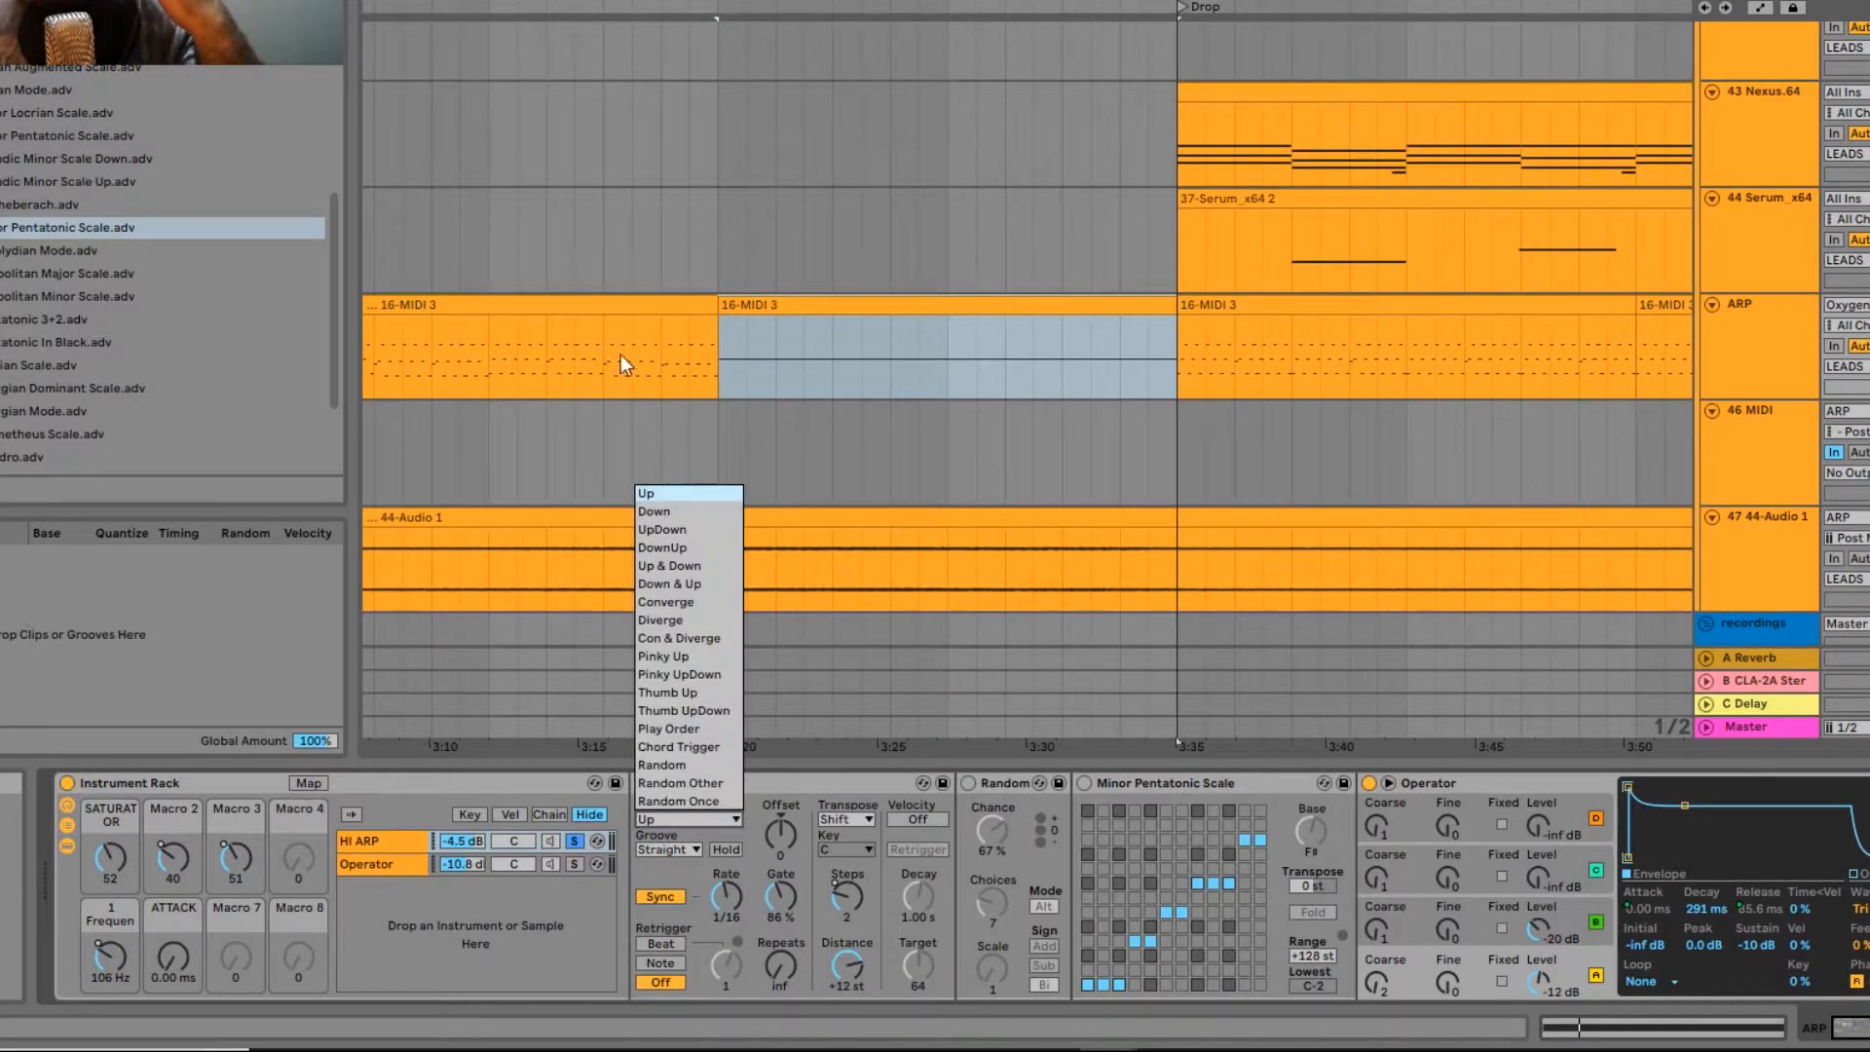
{"action": "left_click", "coordinate": [798, 896]}
{"action": "left_click", "coordinate": [775, 910]}
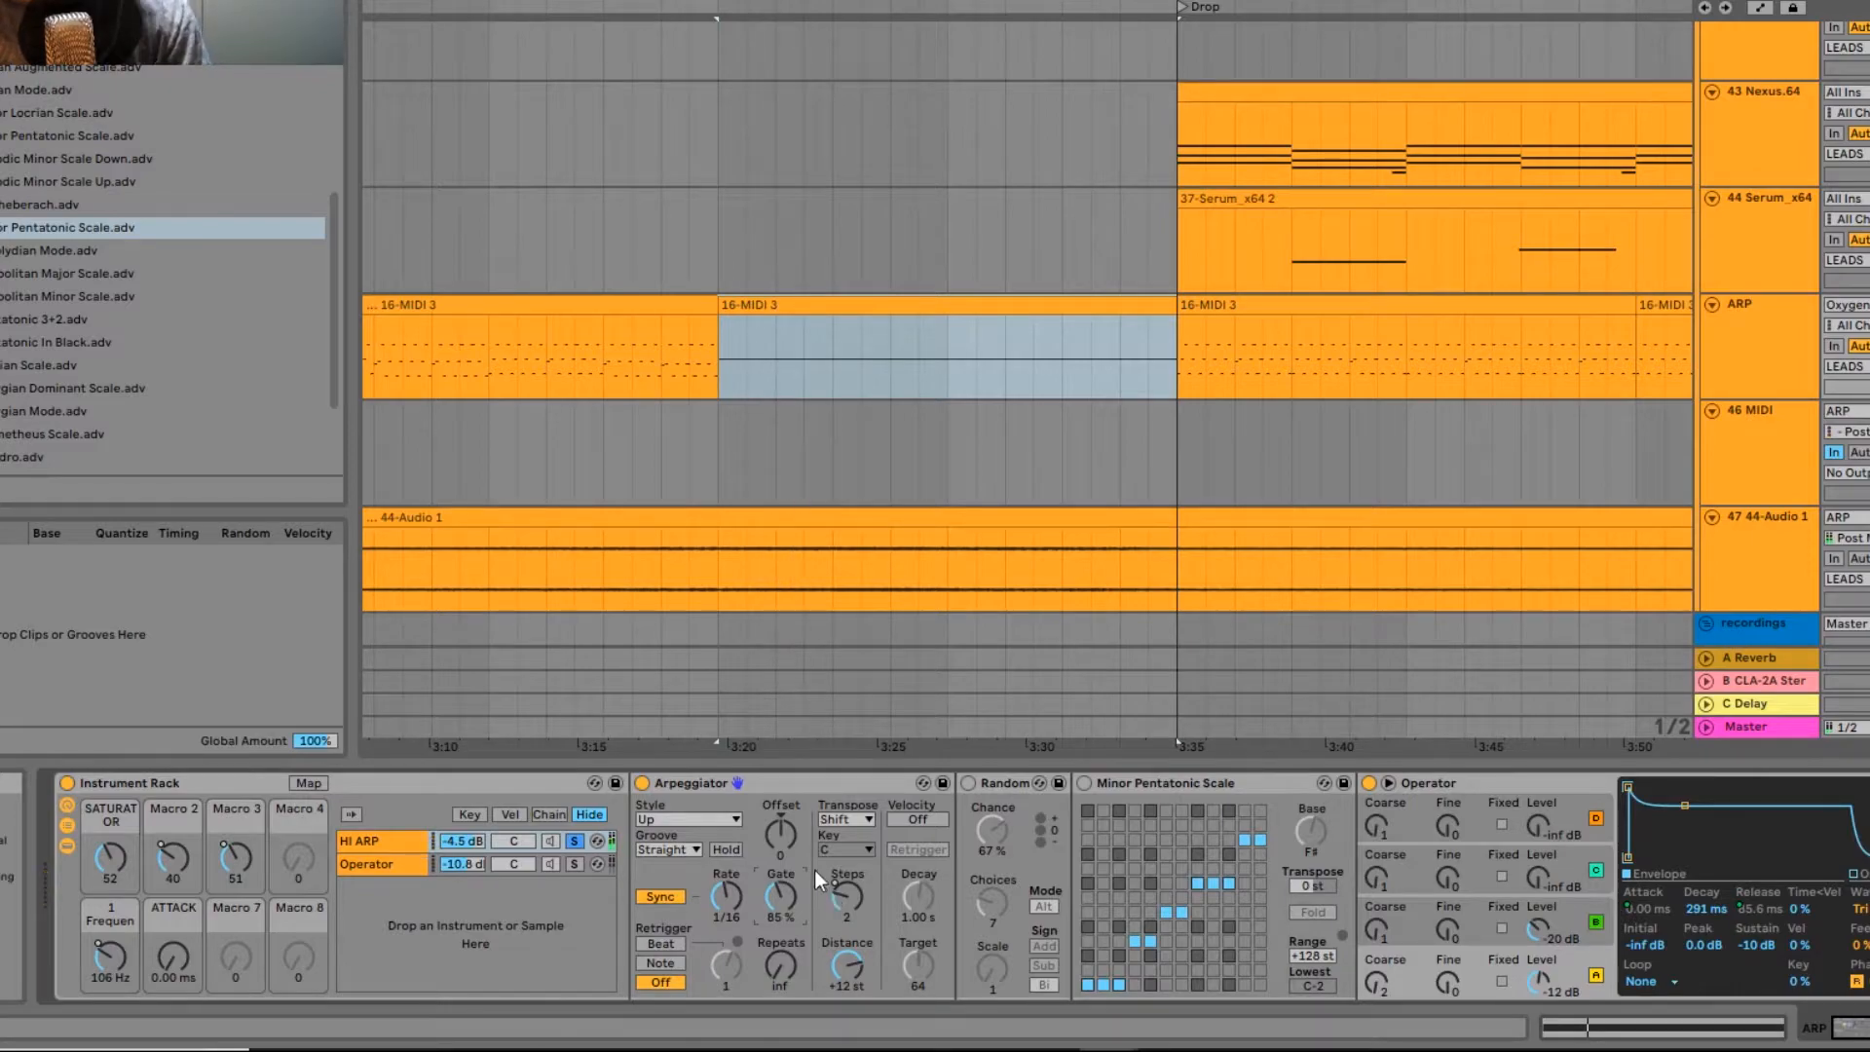
Step: Turn on the Random device, set its Chance to 69 % and Mode to Rnd, and play the held-note clip
{"action": "left_click", "coordinate": [970, 783]}
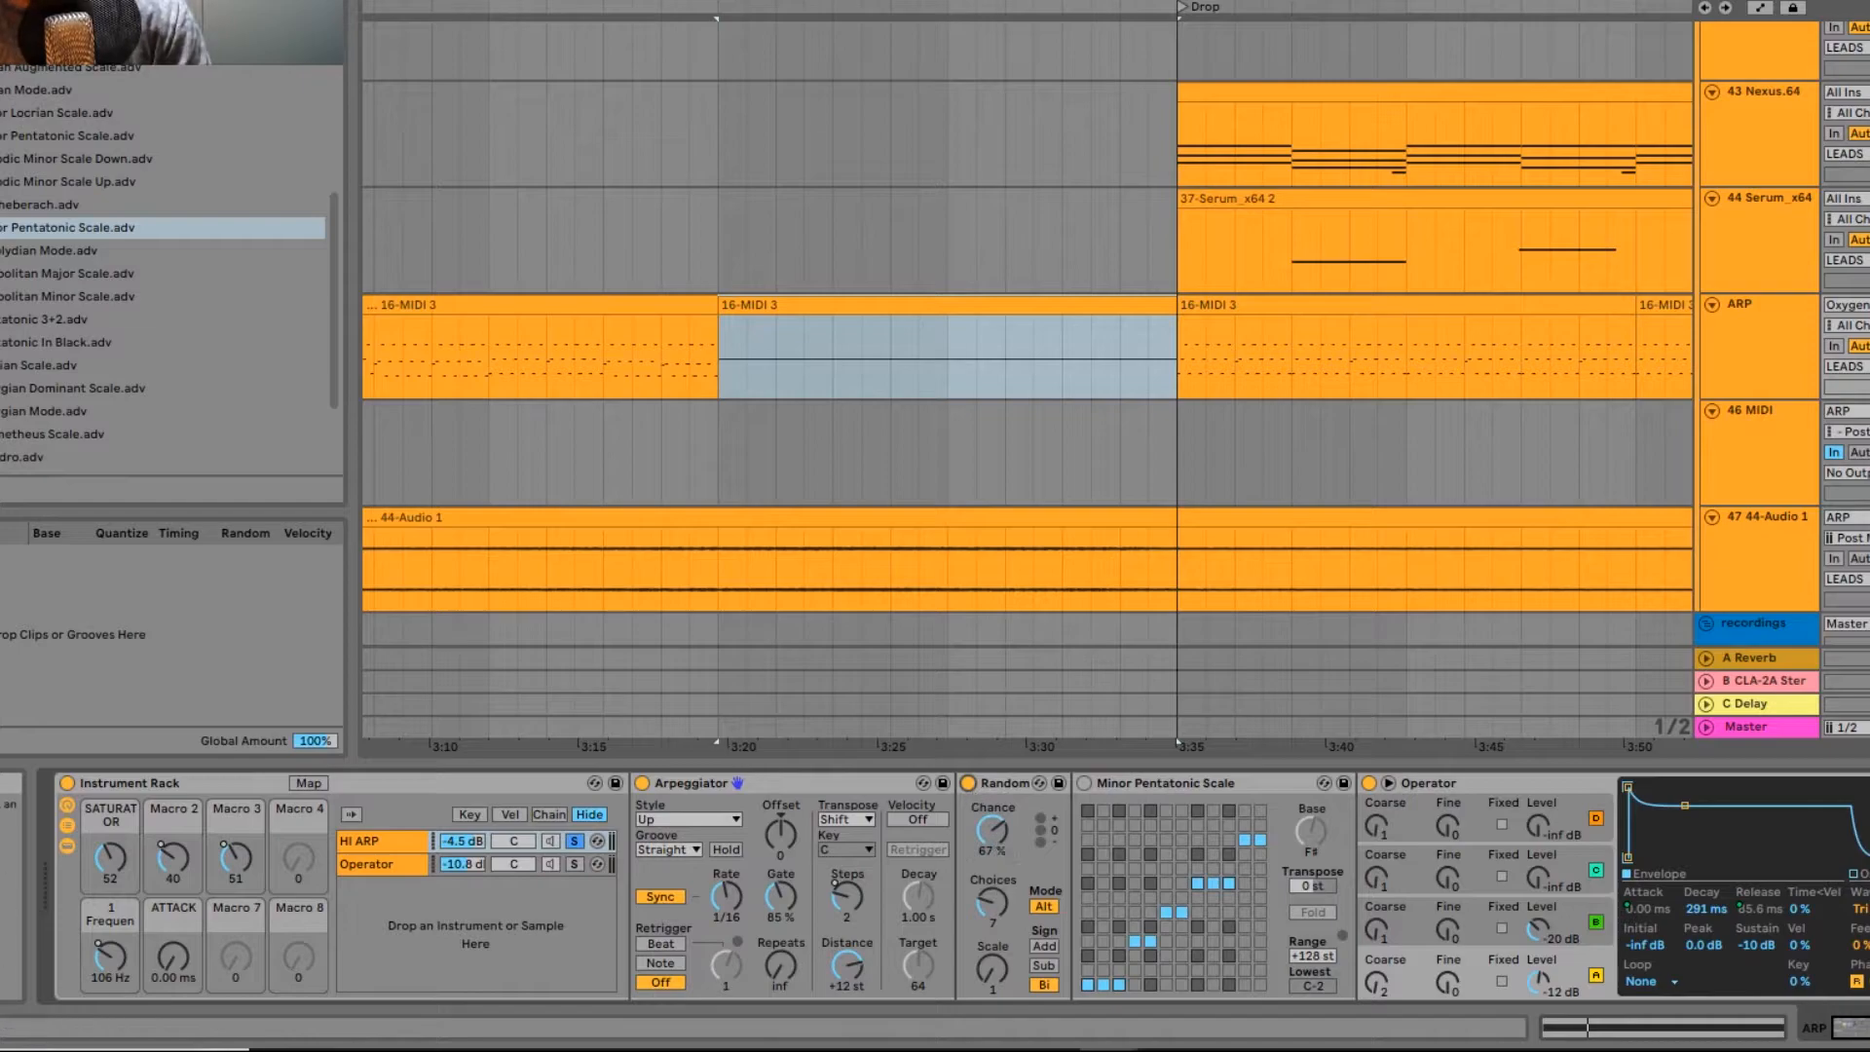
{"action": "left_click_drag", "start_coordinate": [996, 840], "coordinate": [996, 848]}
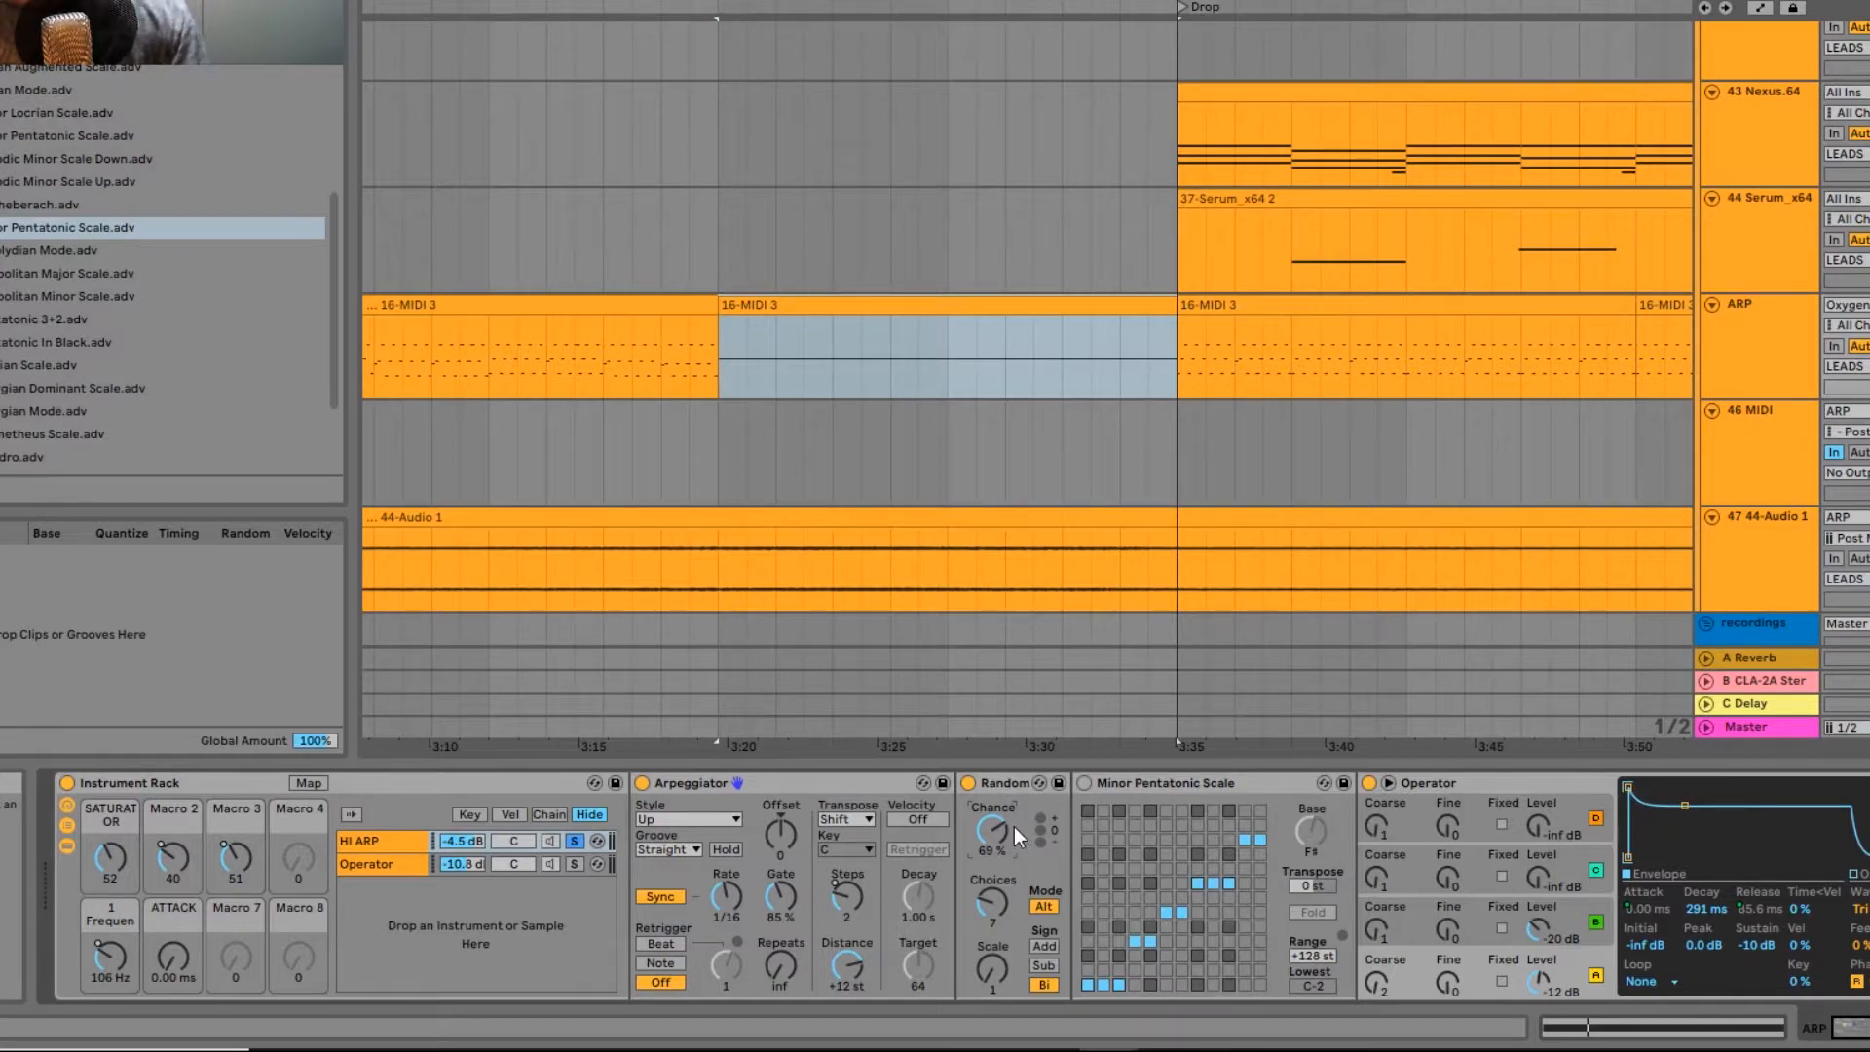
{"action": "double_click", "coordinate": [750, 304]}
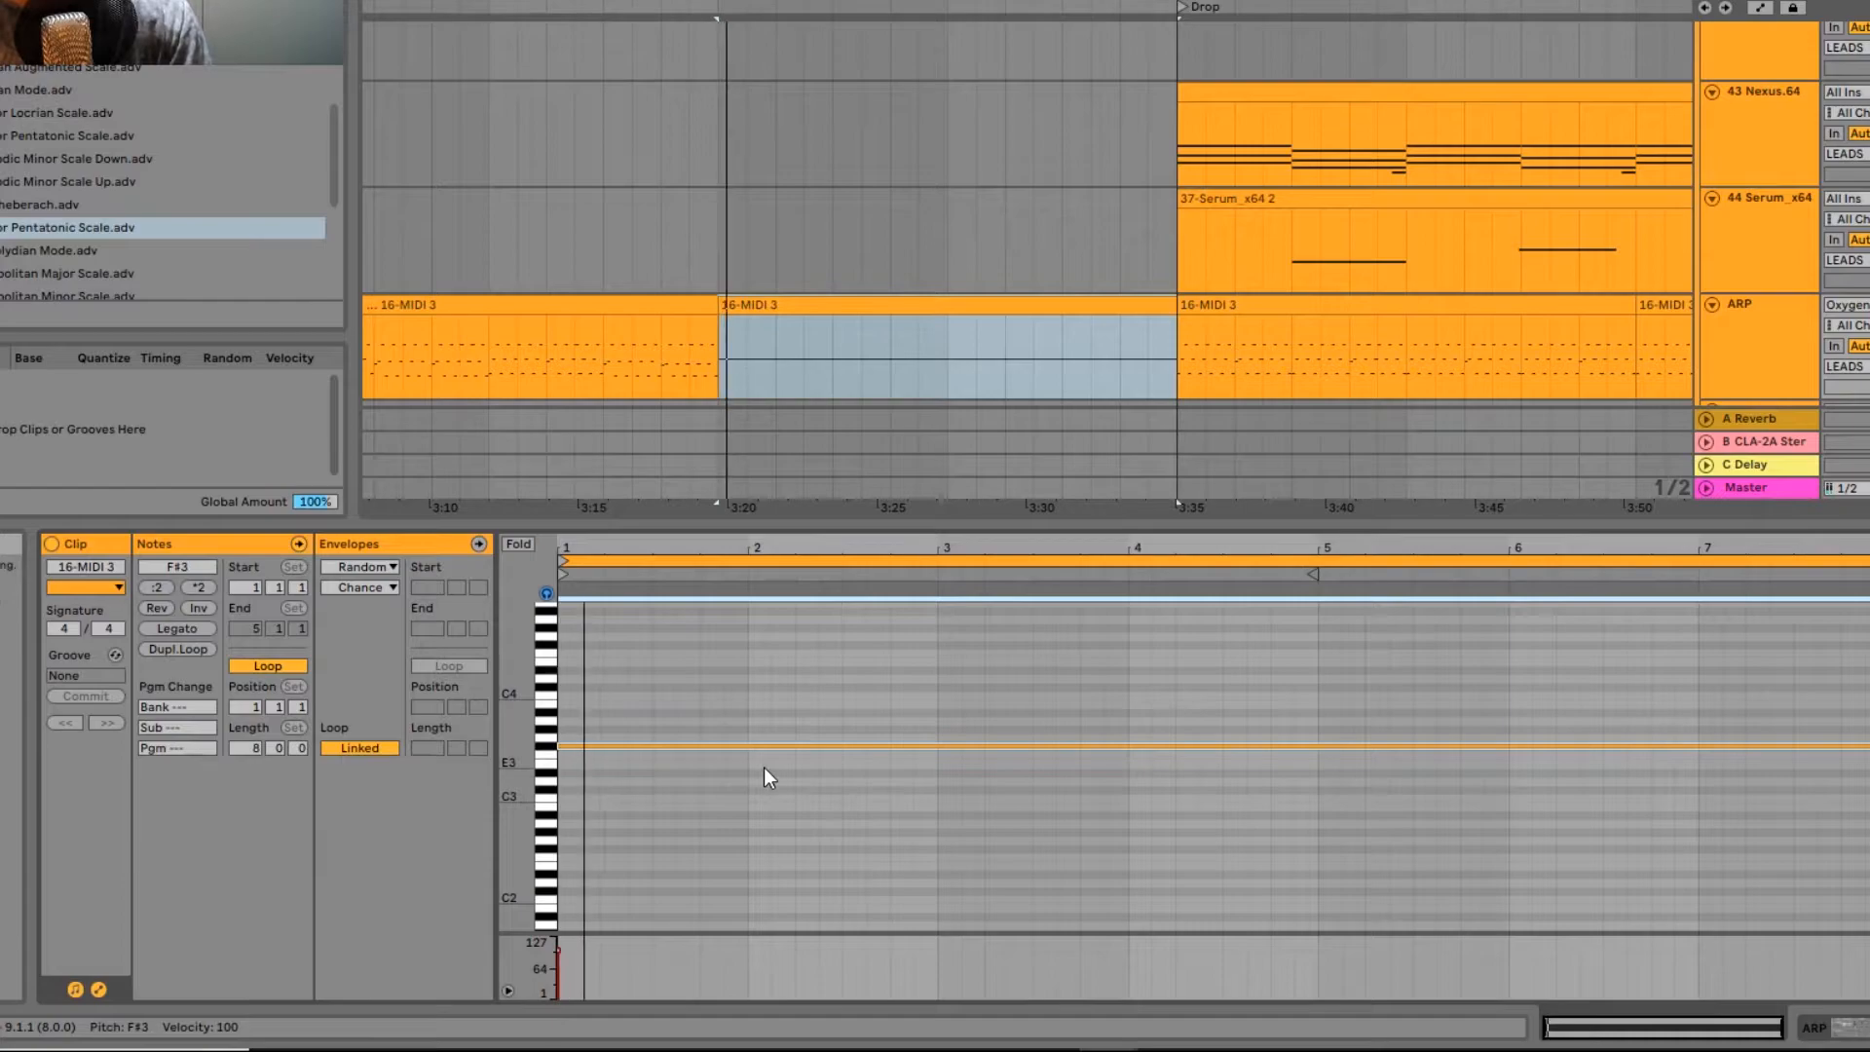
{"action": "left_click", "coordinate": [1802, 360]}
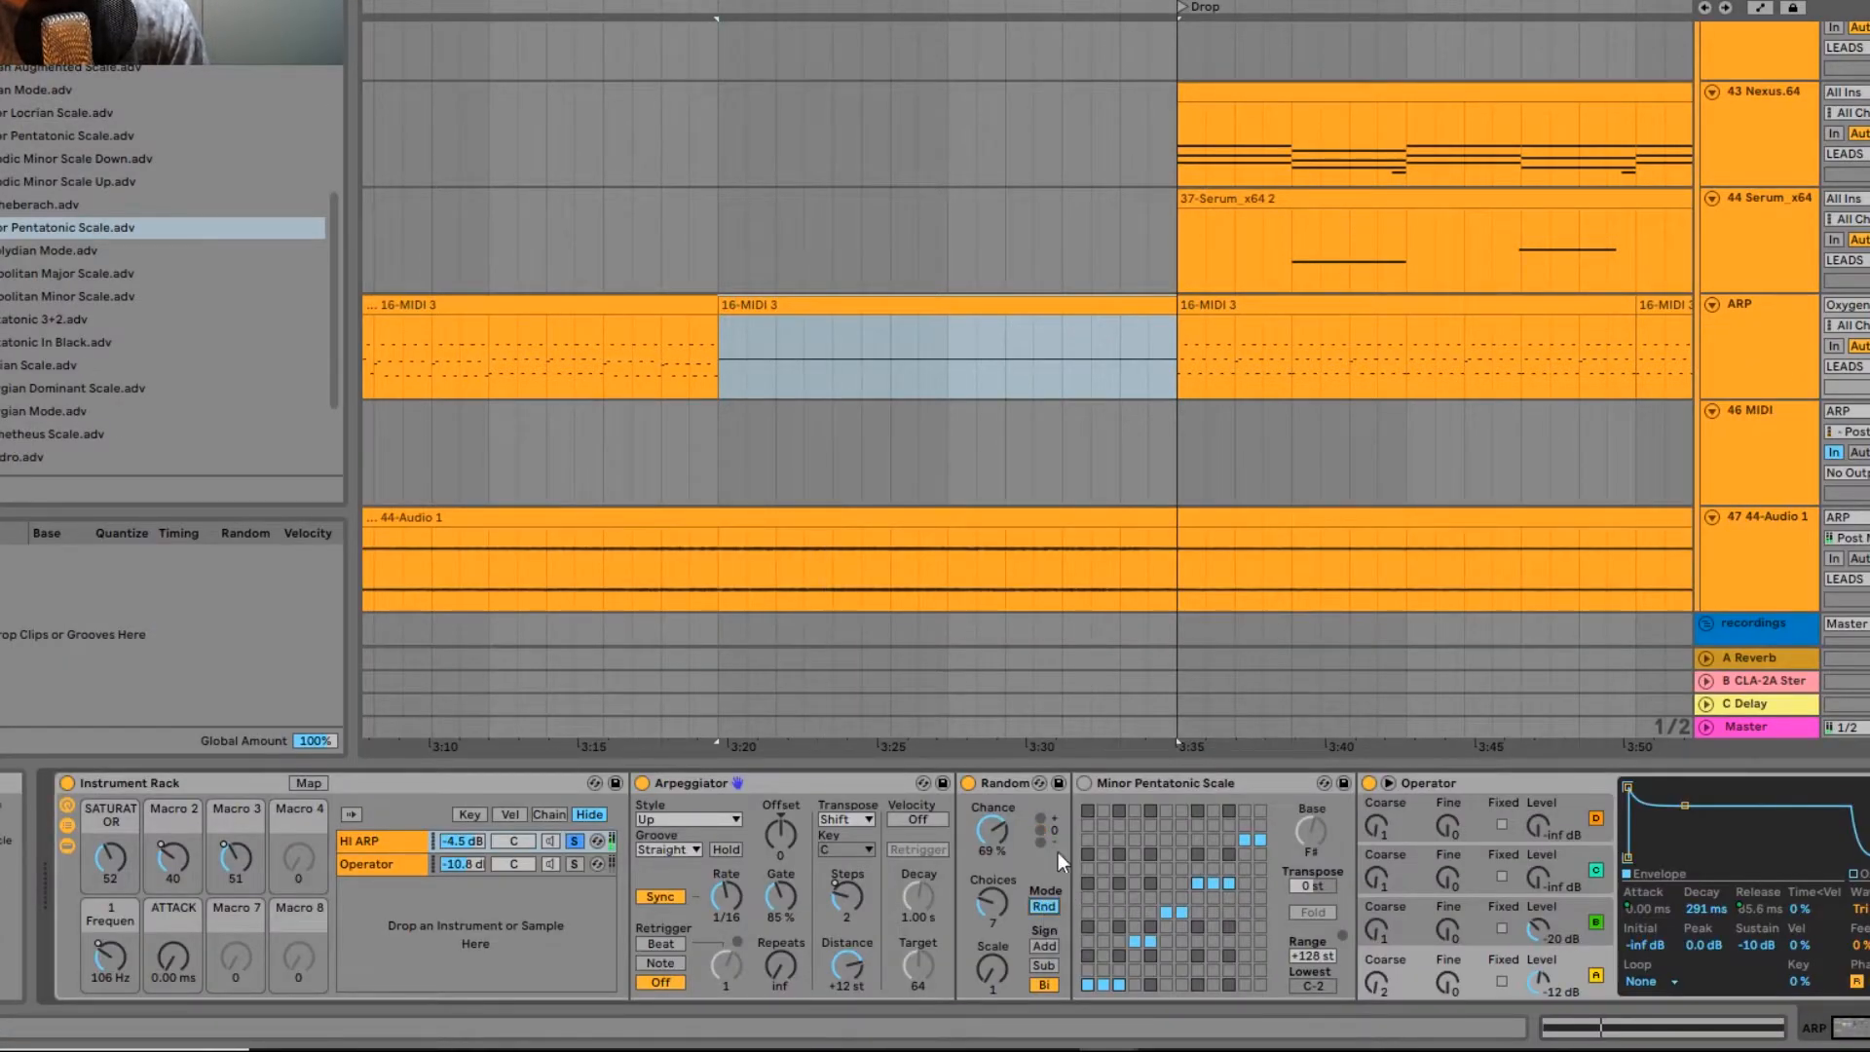
{"action": "key", "text": "space"}
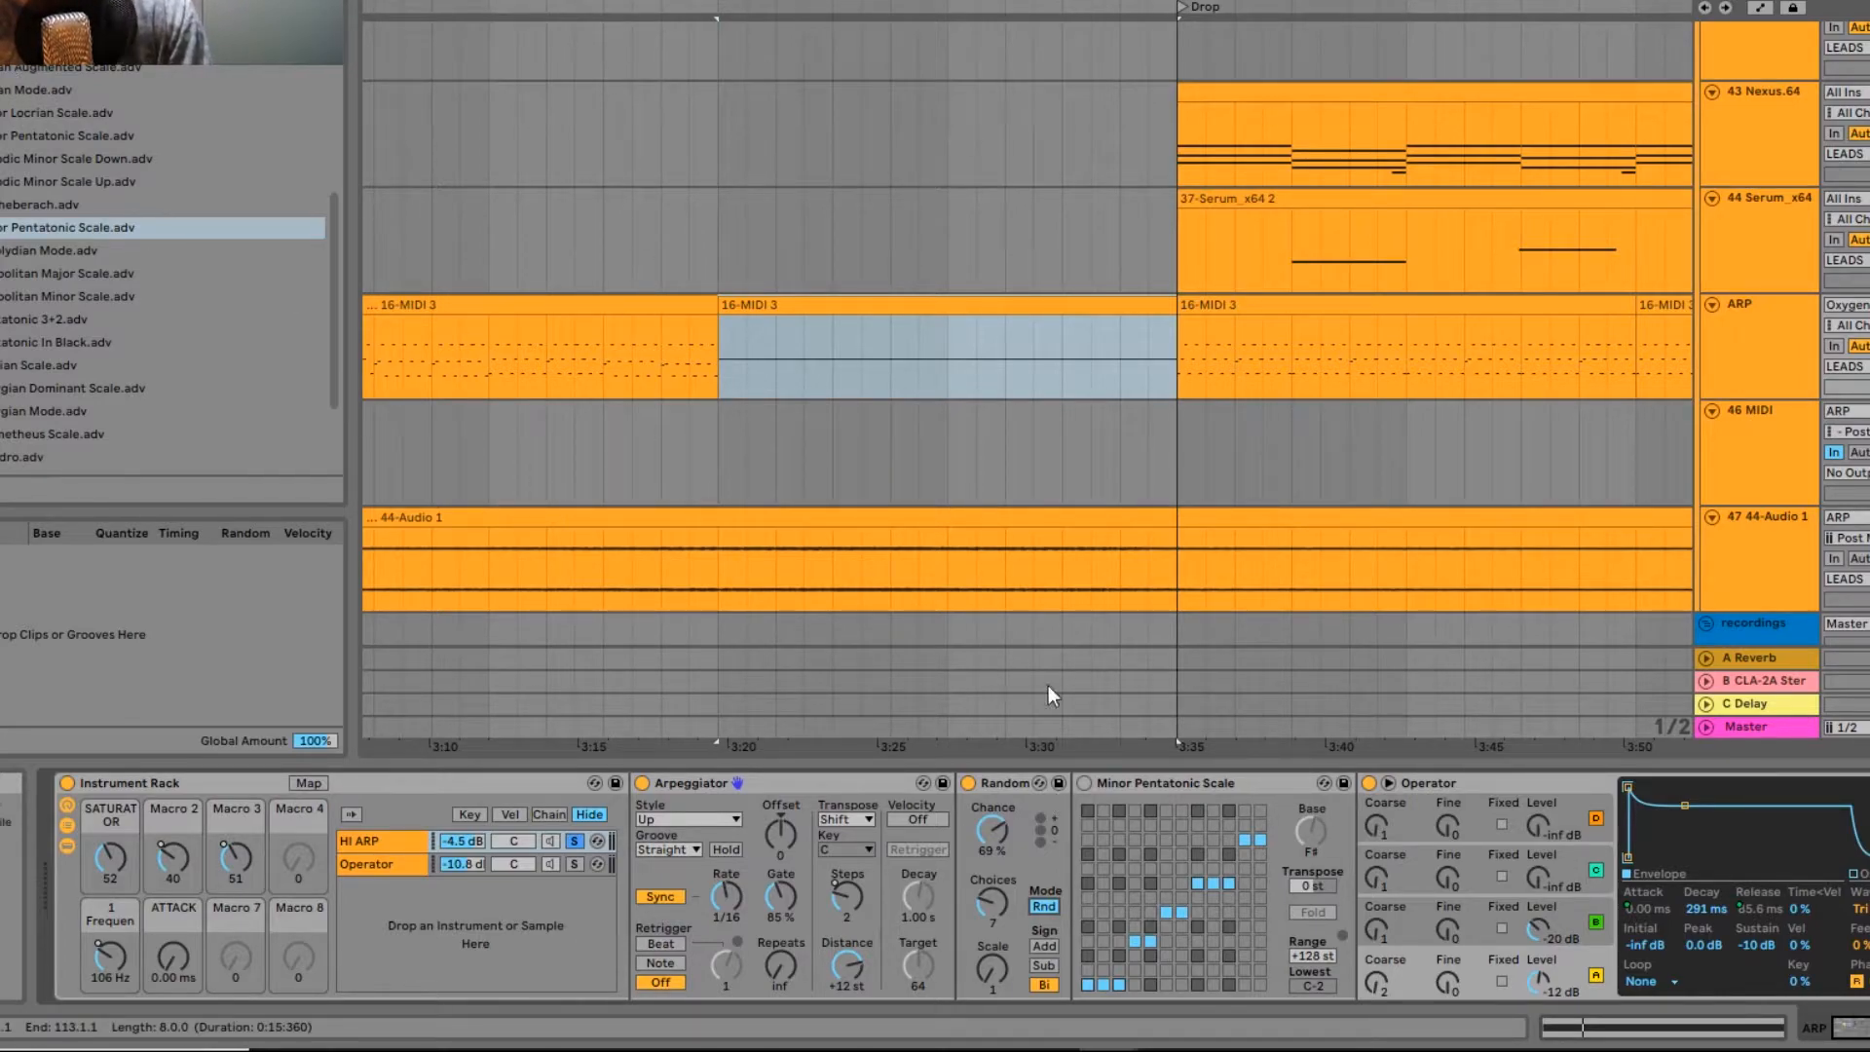
Step: Activate the Minor Pentatonic Scale device and play the clip through it
{"action": "left_click", "coordinate": [1148, 786]}
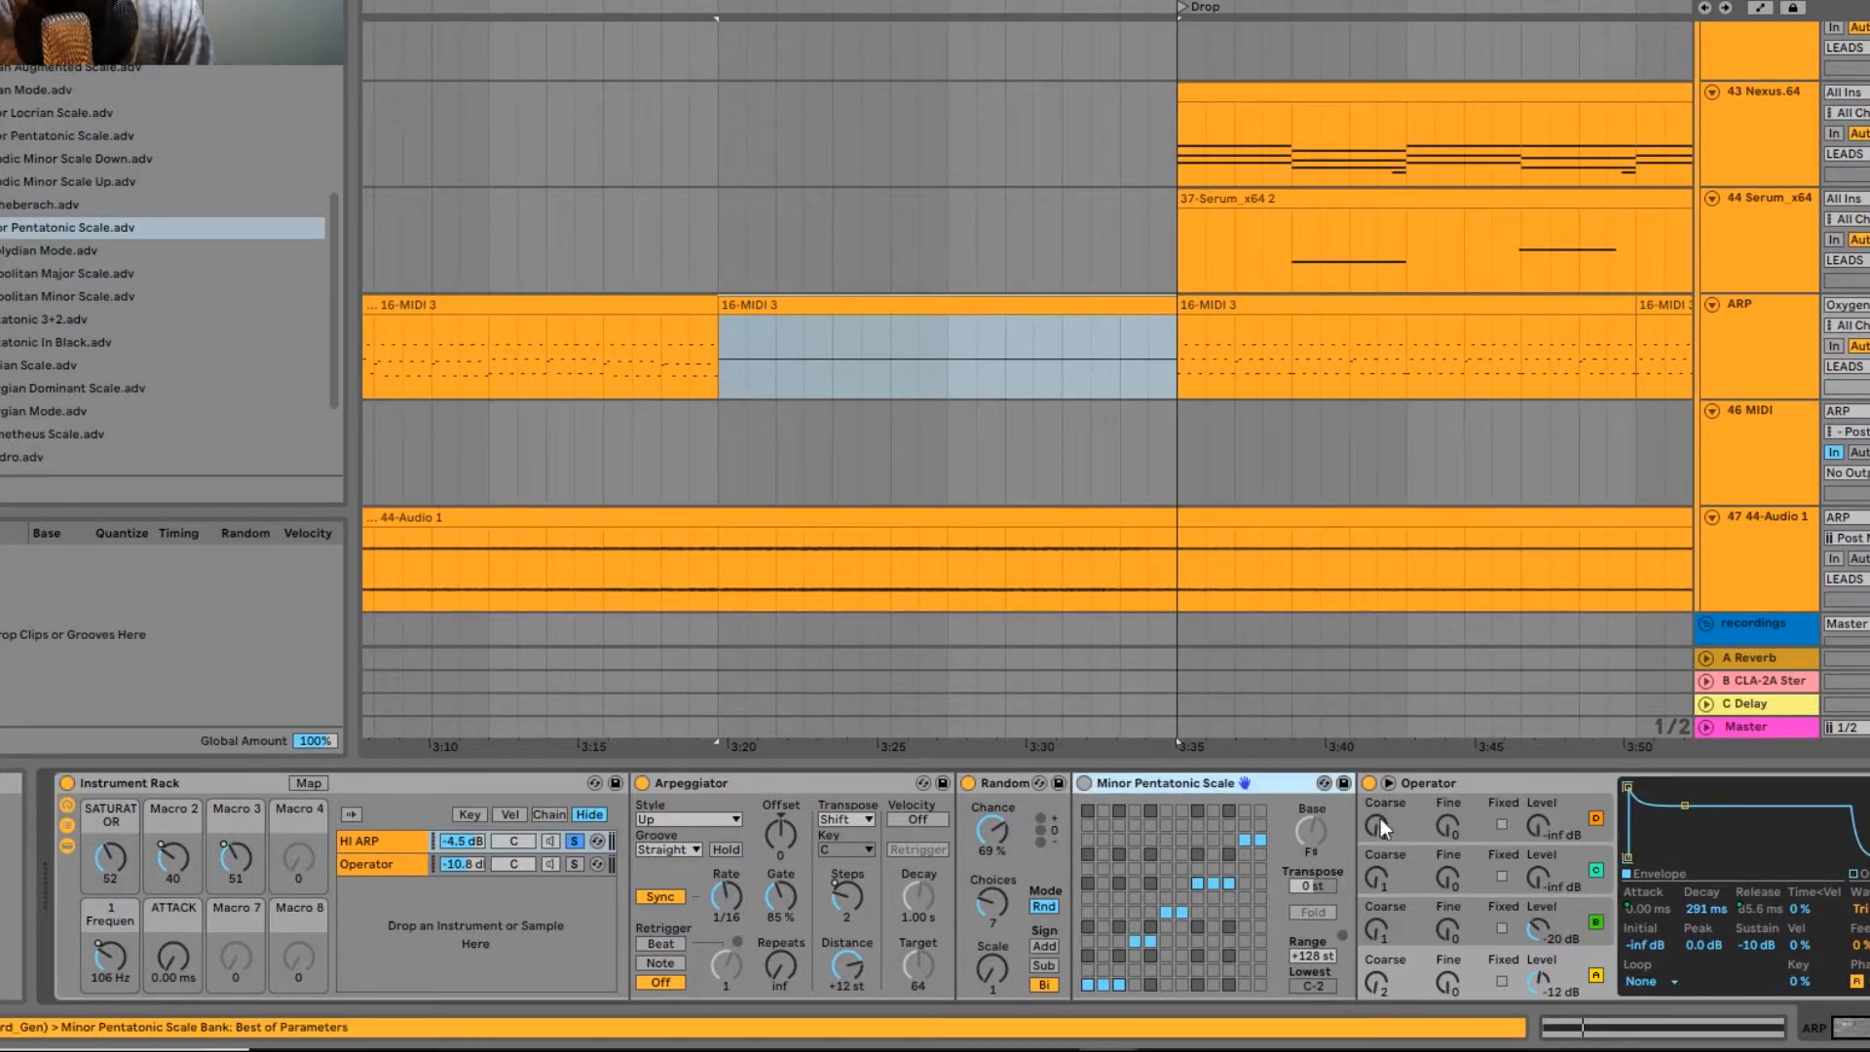
{"action": "key", "text": "0"}
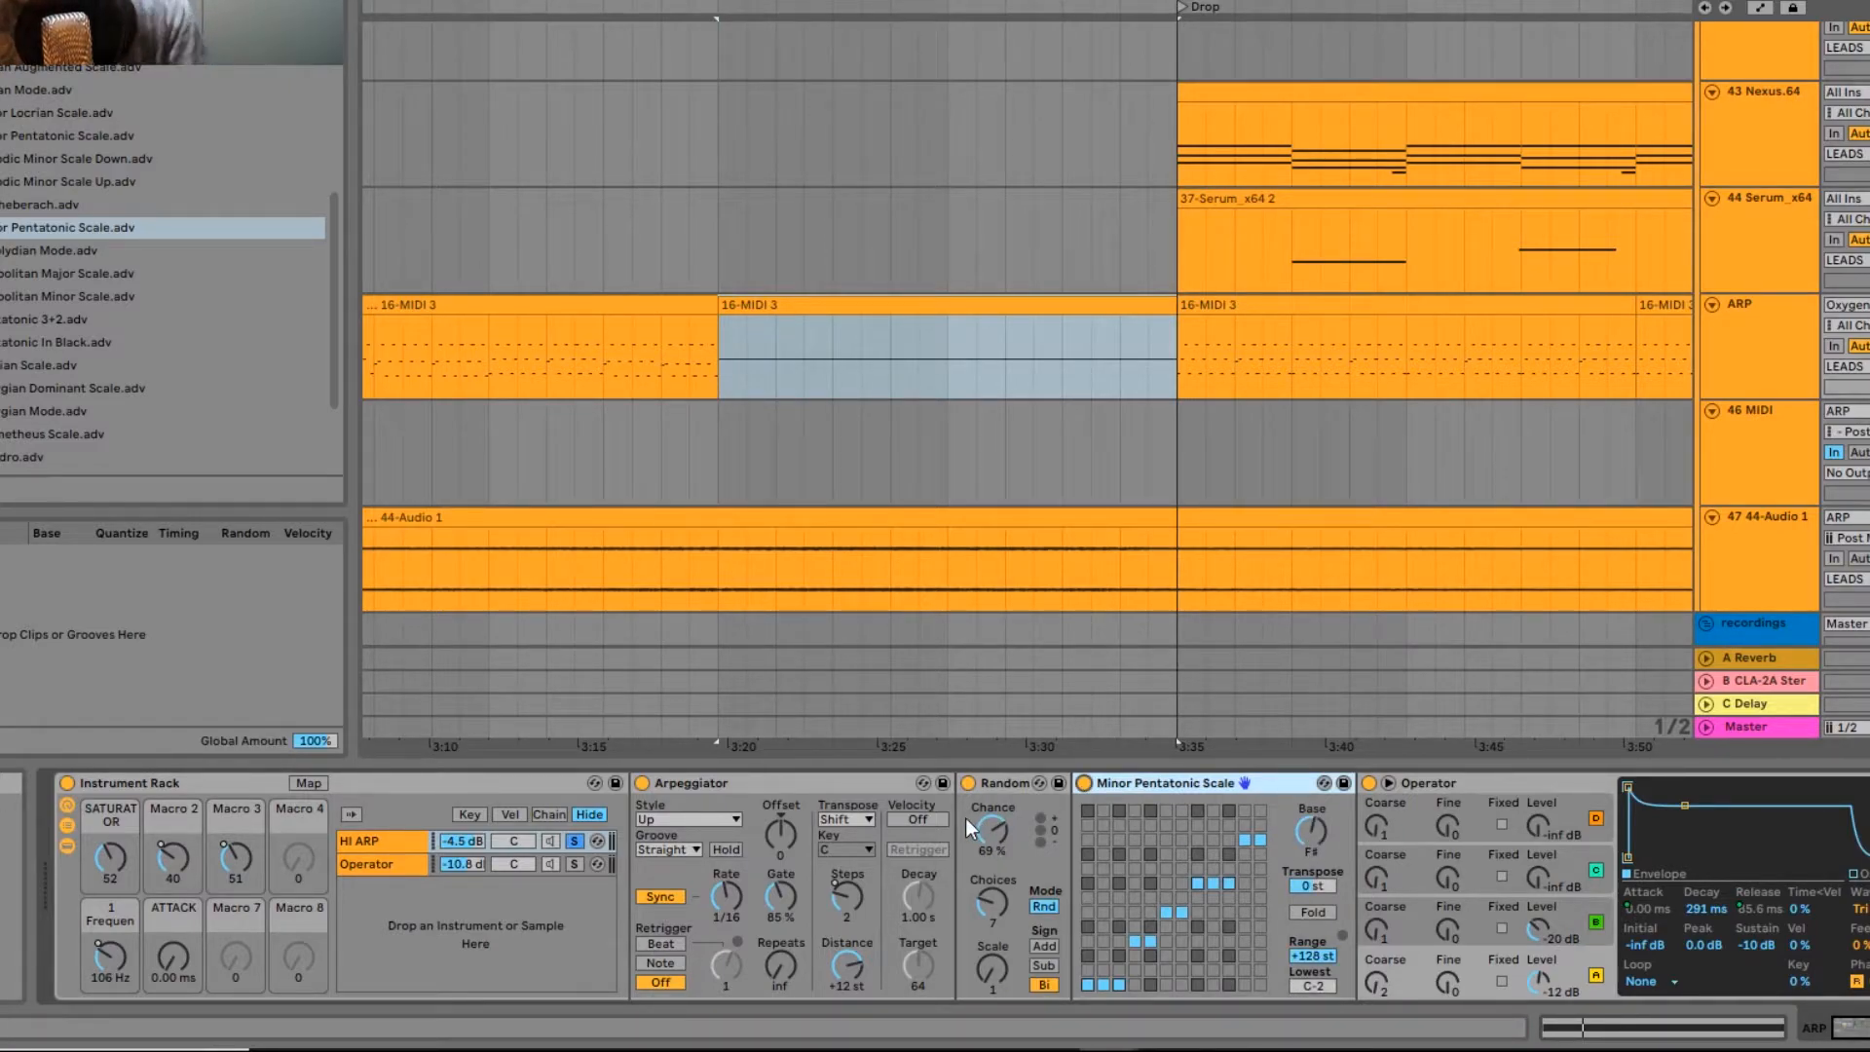
{"action": "key", "text": "space"}
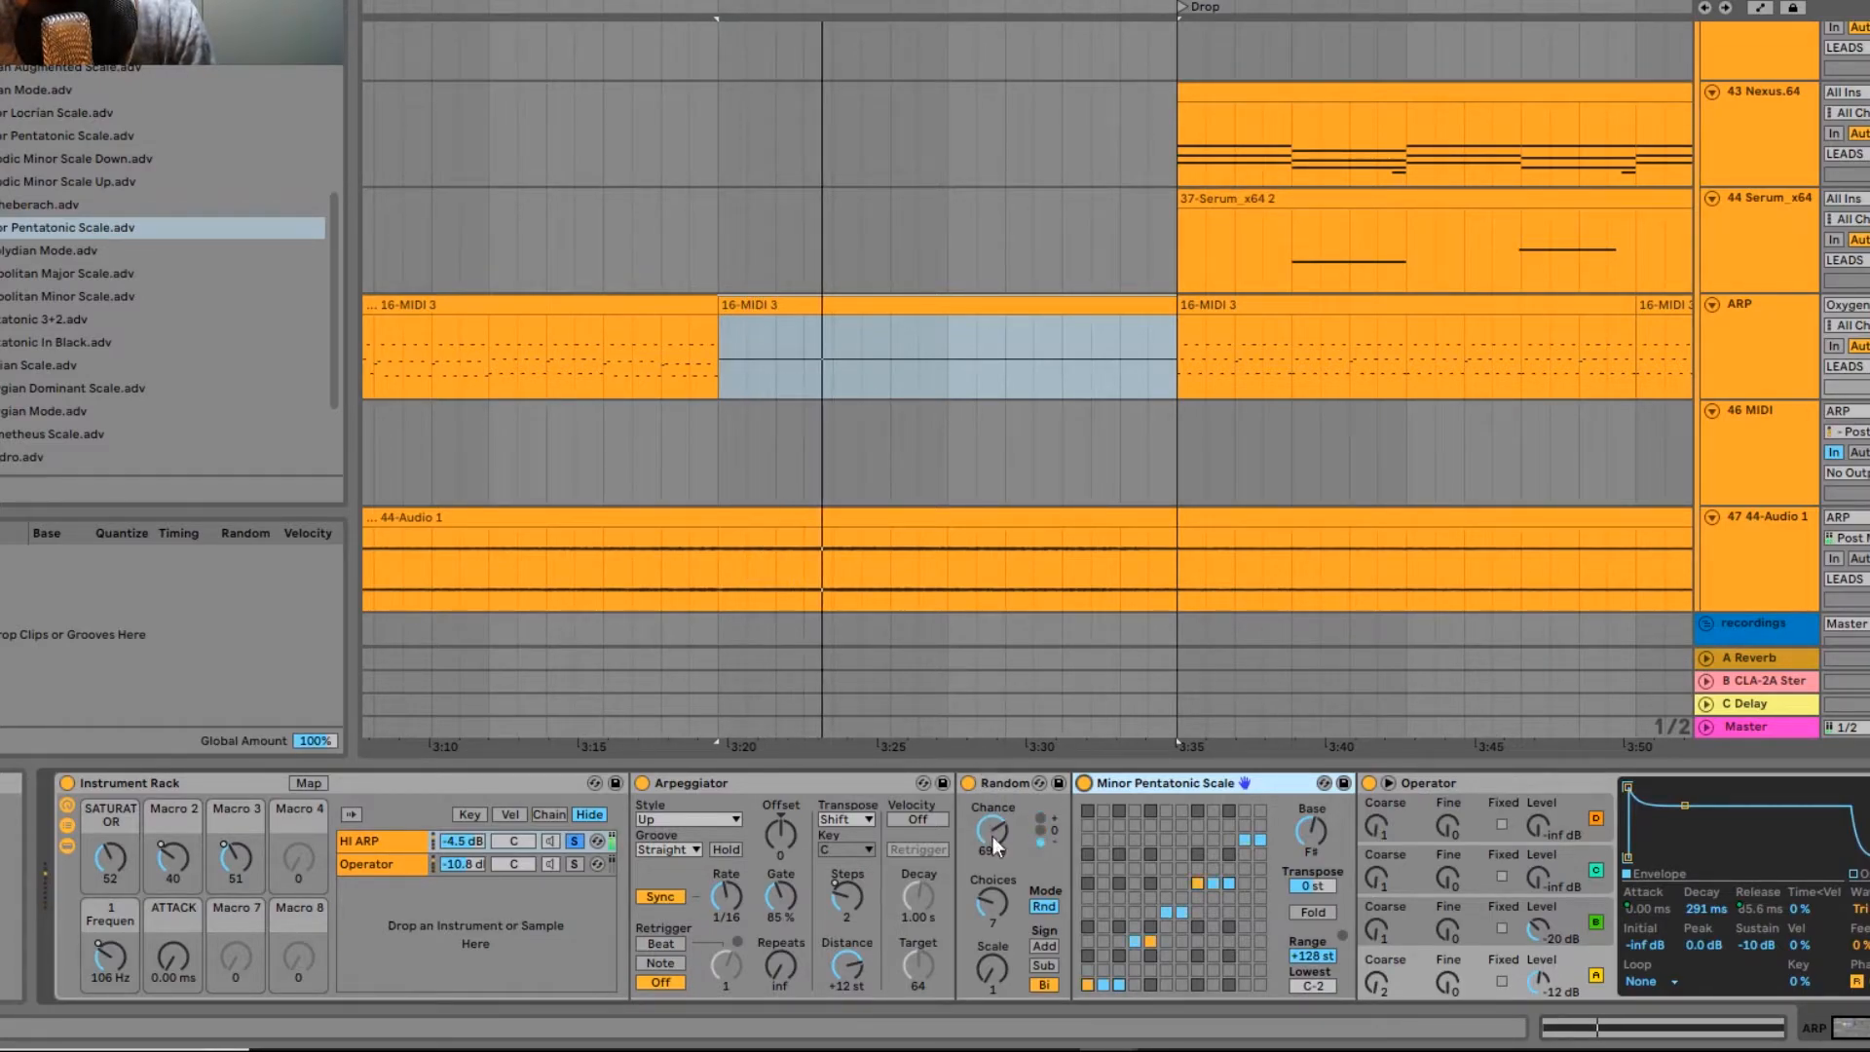
{"action": "key", "text": "space"}
Step: Set the Random device's Mode to Alt, its Choices to 5 and its Sign to Sub
{"action": "left_click", "coordinate": [1044, 908]}
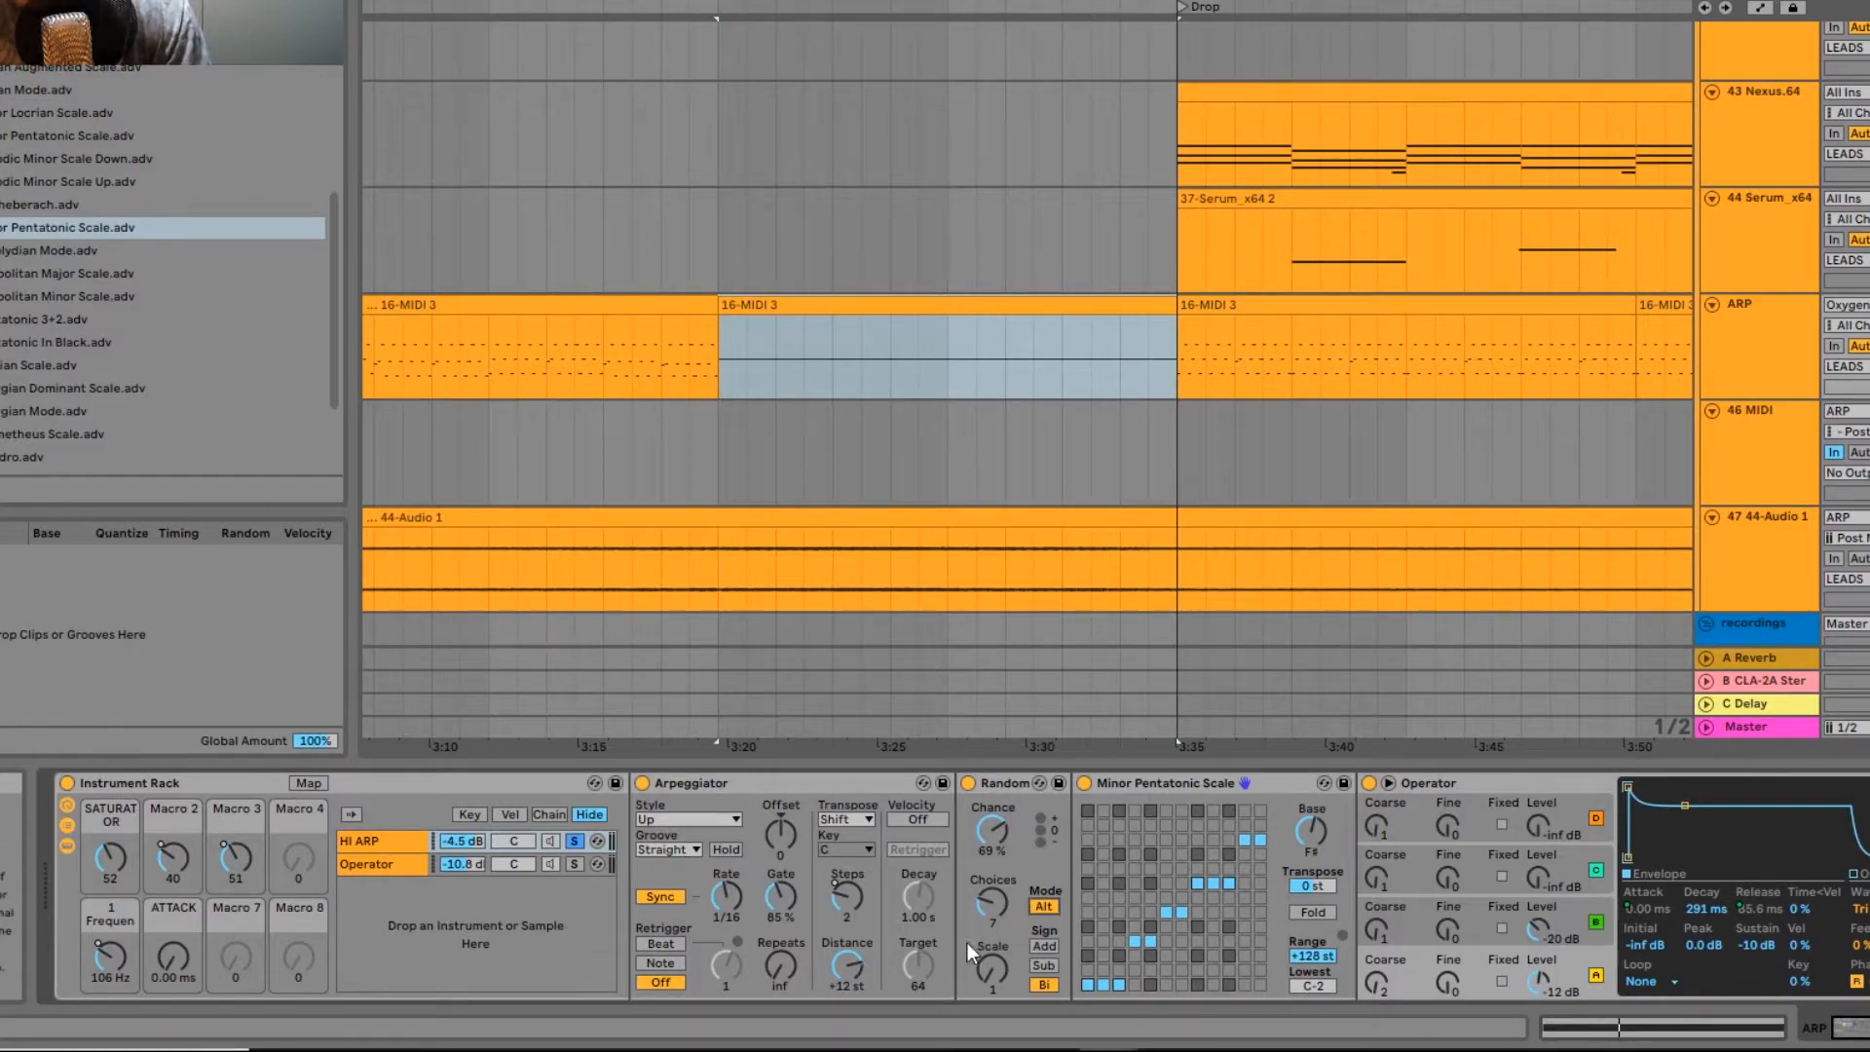
{"action": "left_click_drag", "start_coordinate": [996, 904], "coordinate": [996, 915]}
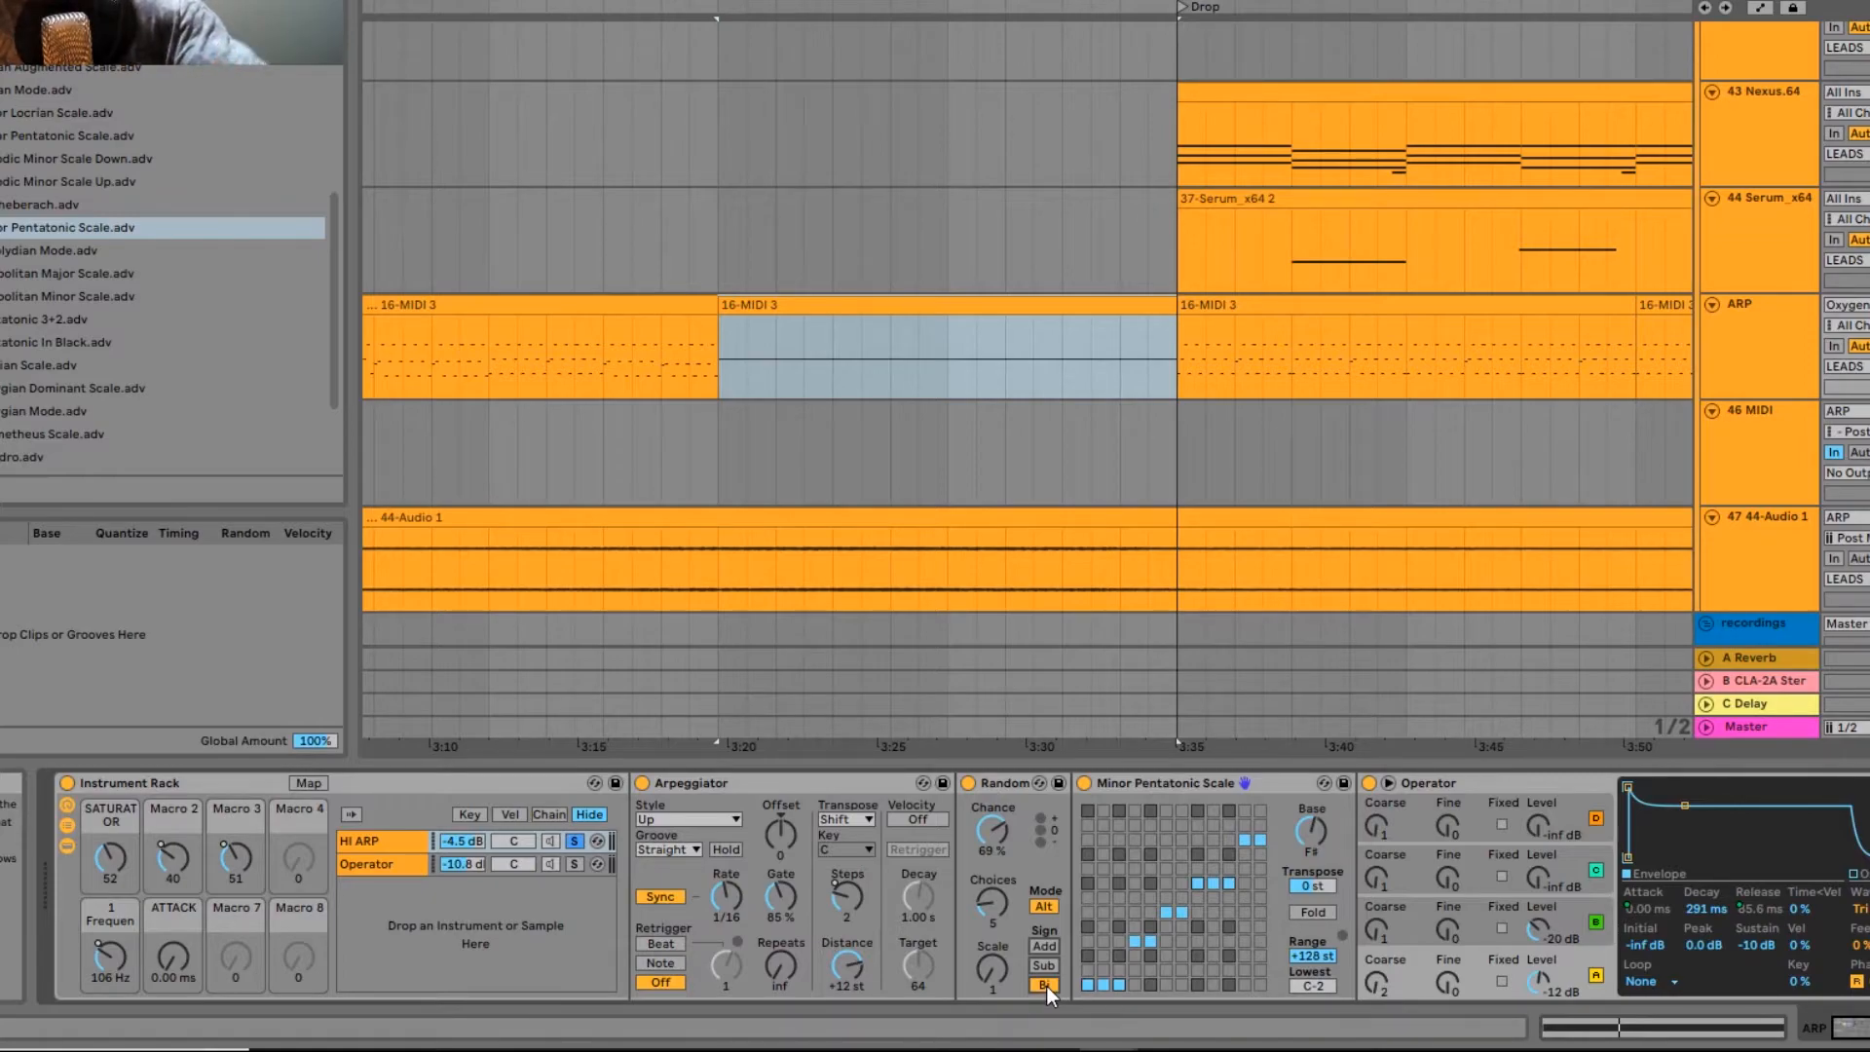
{"action": "key", "text": "shift+Tab"}
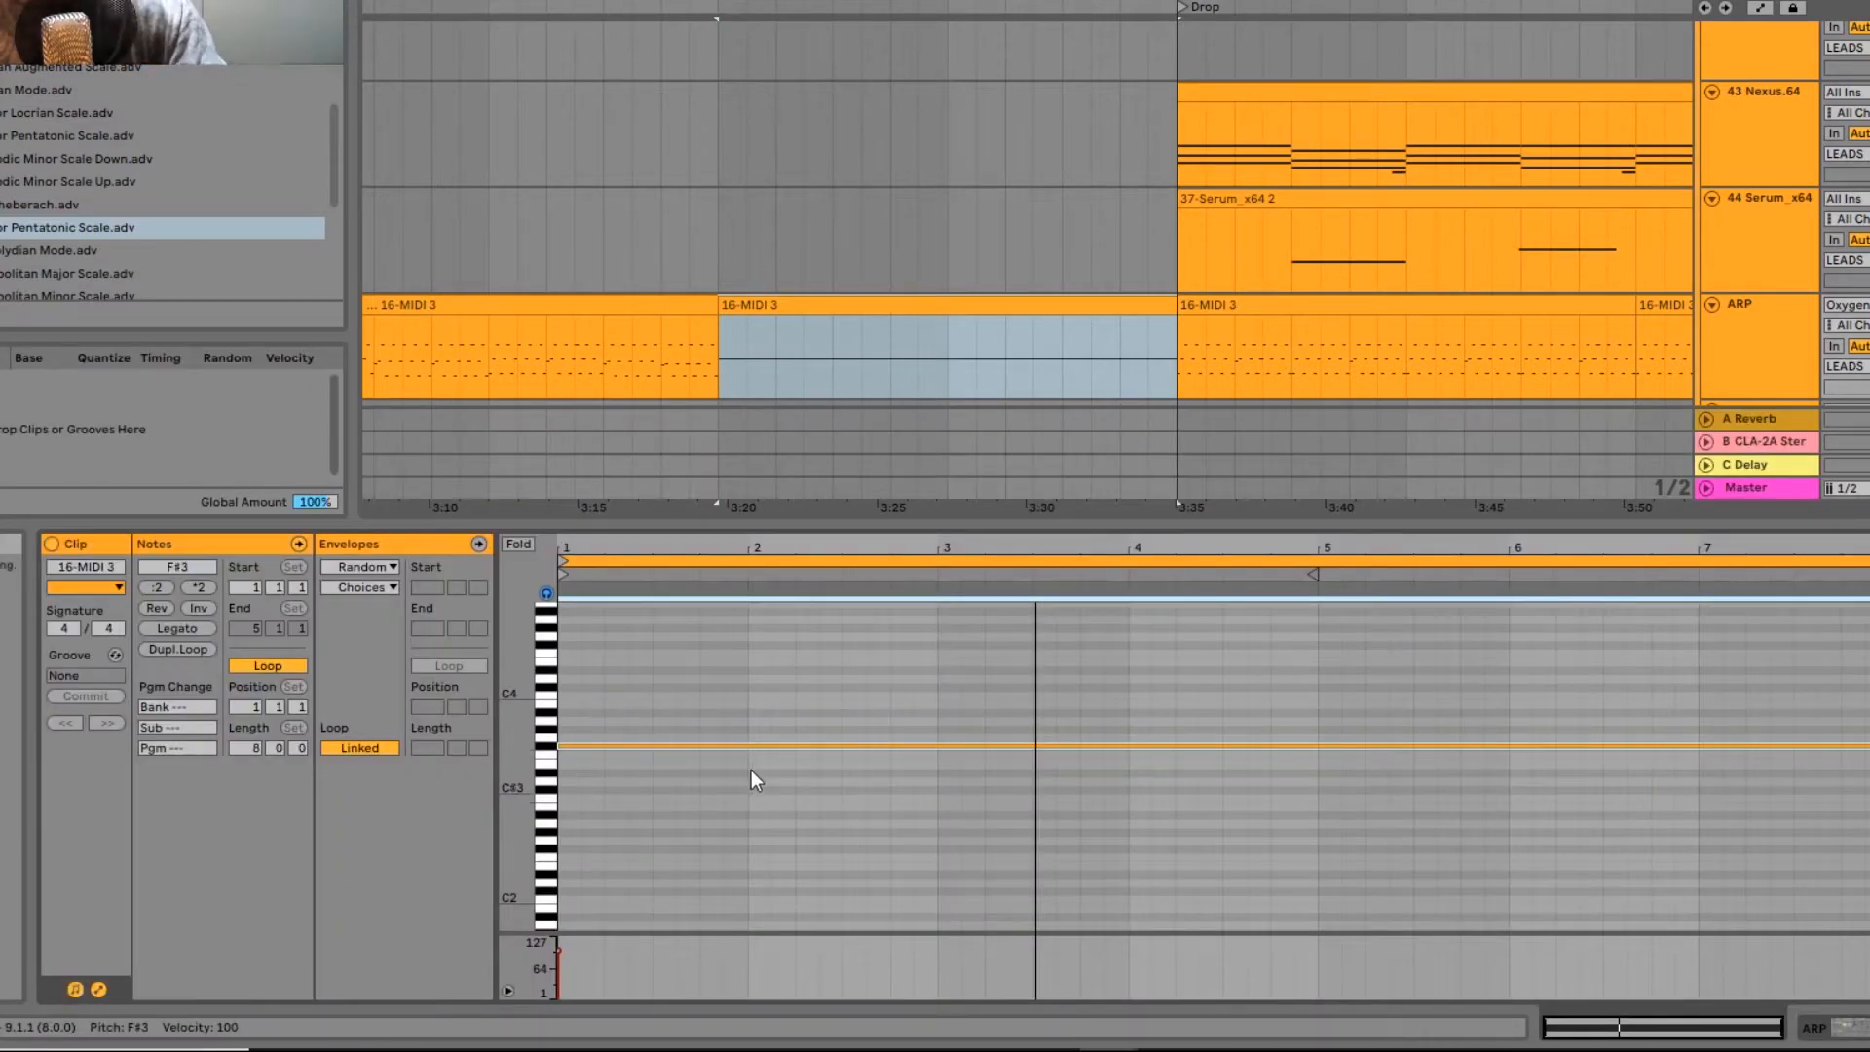
{"action": "left_click", "coordinate": [1721, 354]}
{"action": "left_click", "coordinate": [1044, 965]}
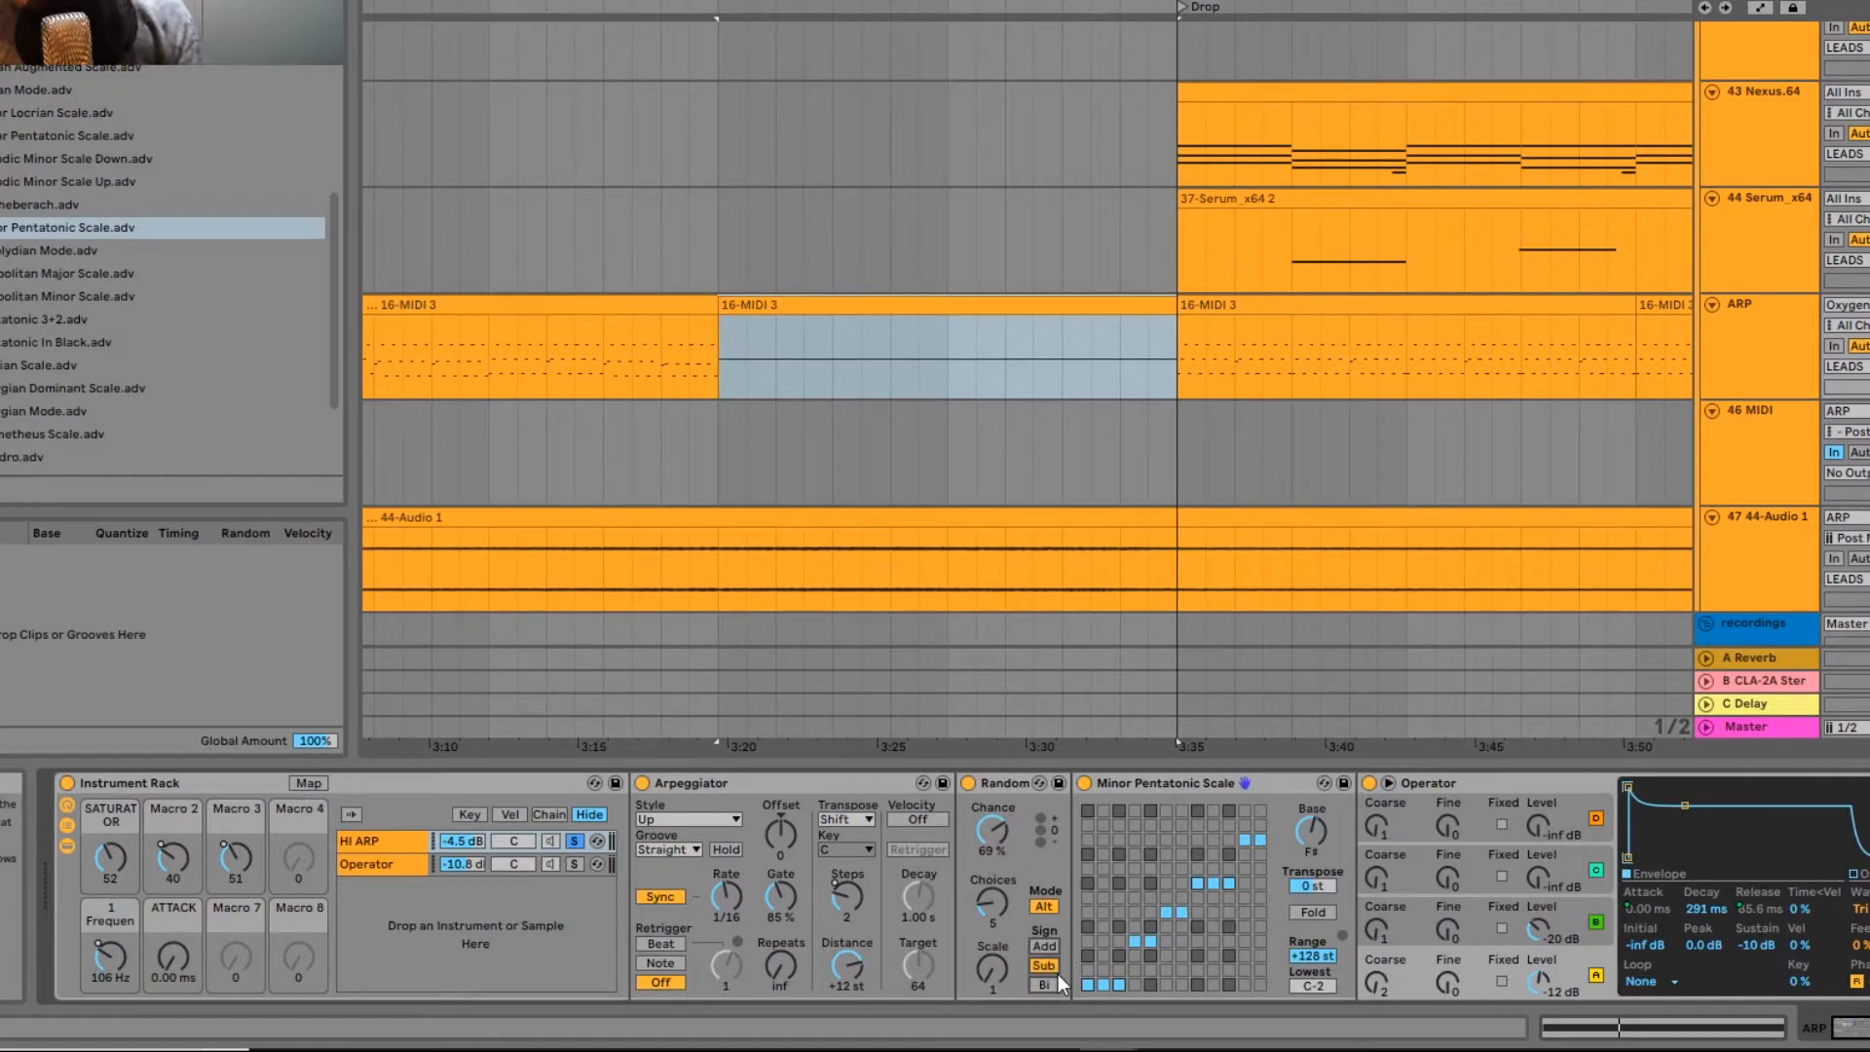
Step: Set the Random device's Sign to Add
{"action": "left_click", "coordinate": [1050, 945]}
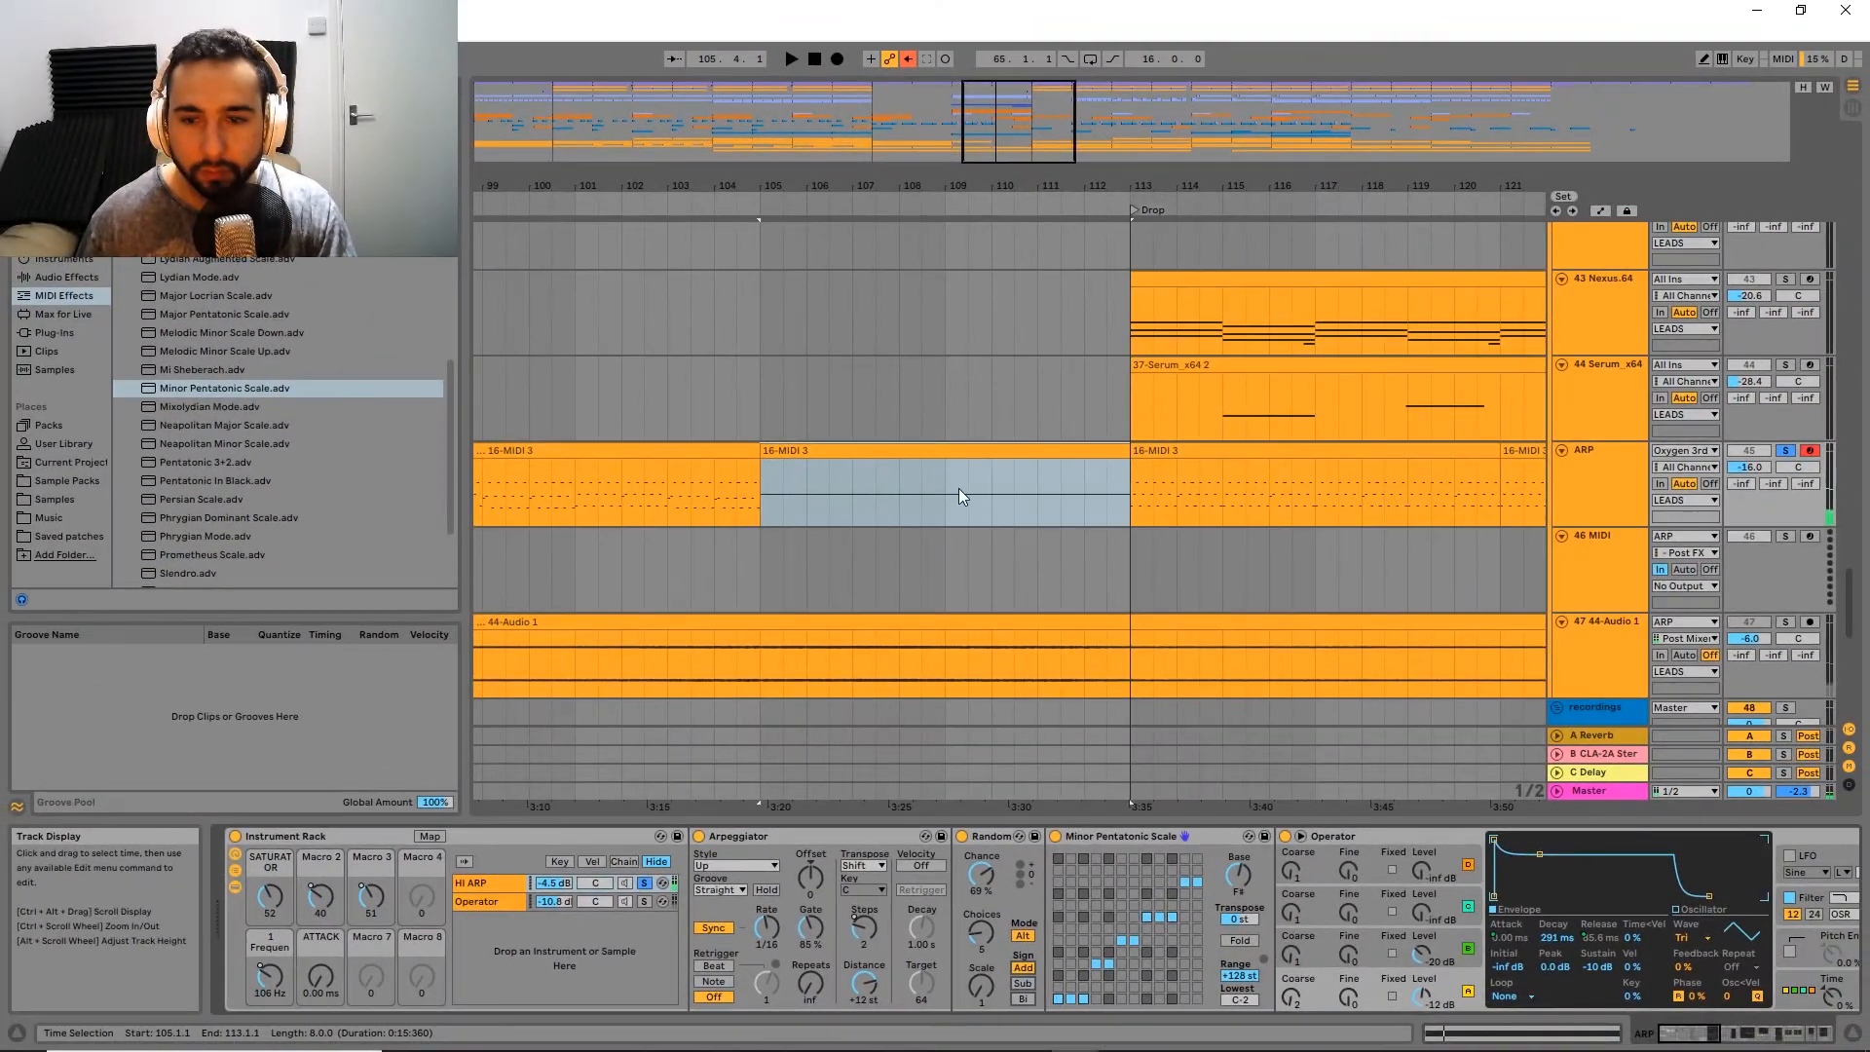
Step: Set the 46 MIDI track's input to the ARP track, taking the signal from Instrument Rack | HI ARP | Post FX
{"action": "left_click", "coordinate": [1616, 542]}
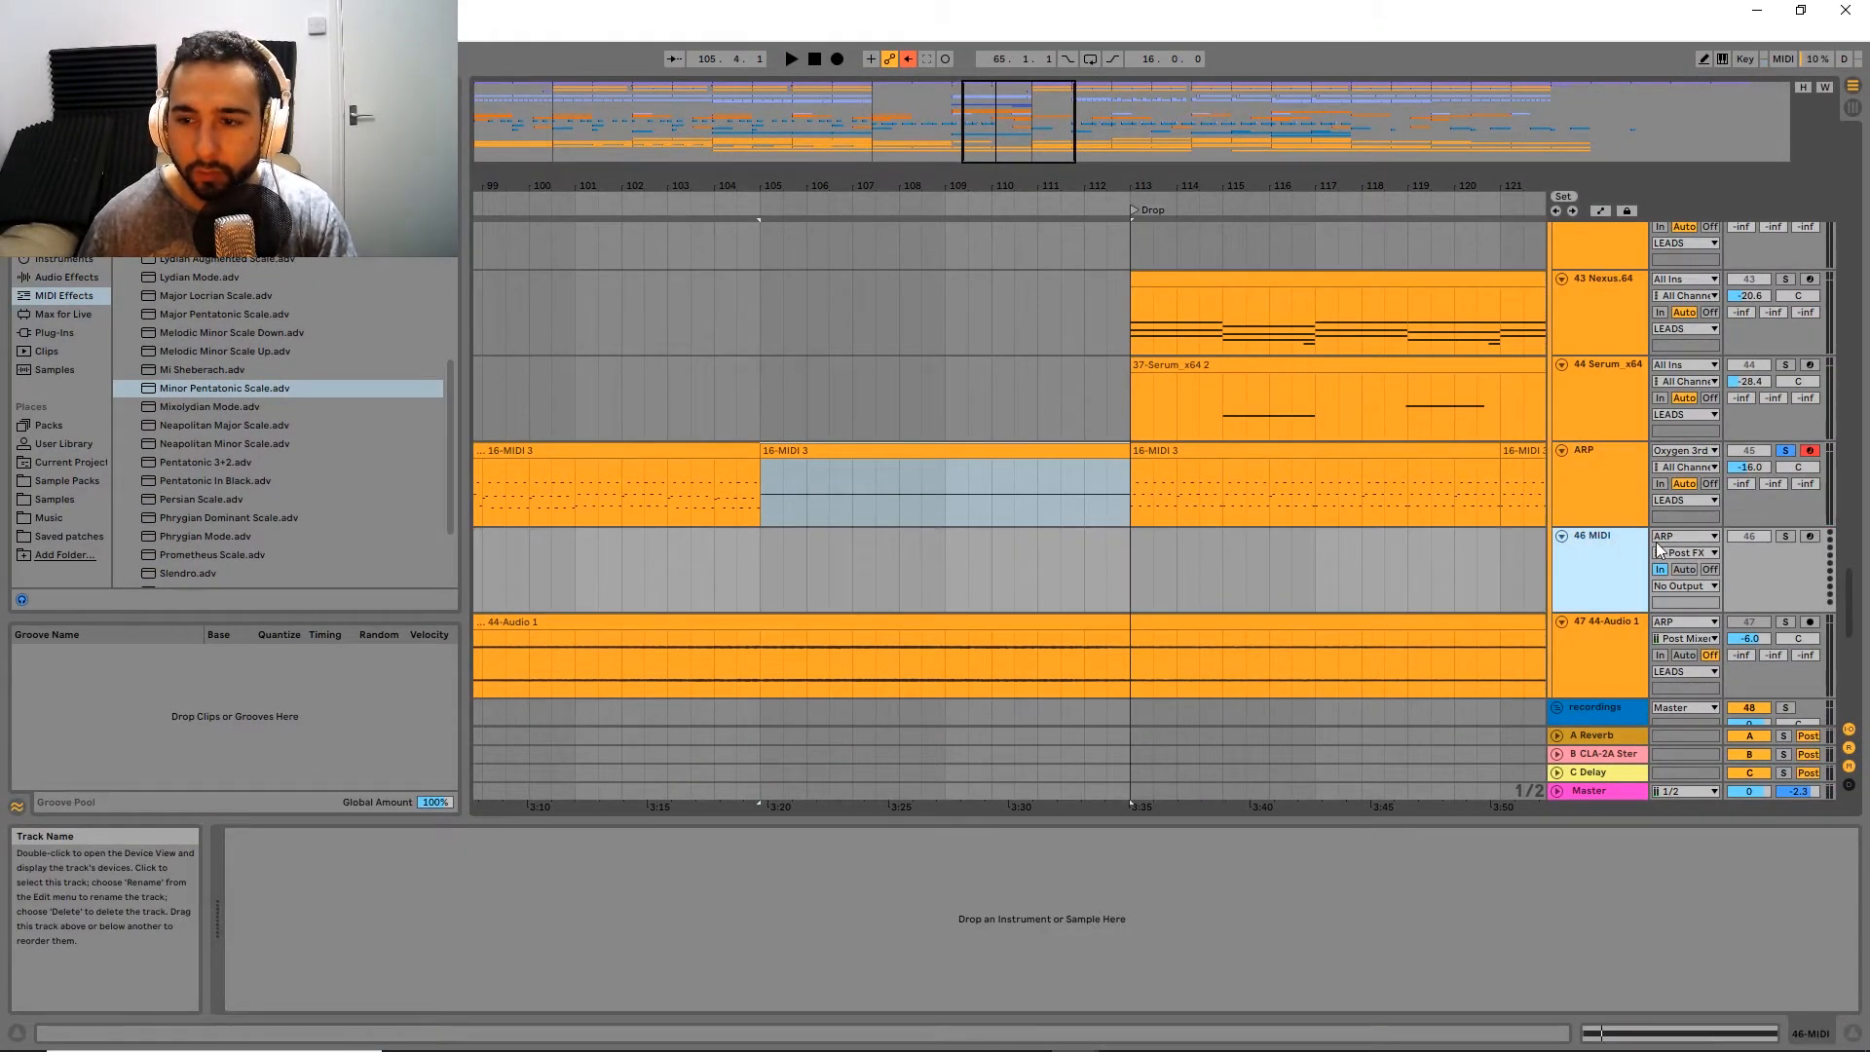
{"action": "left_click", "coordinate": [1685, 536]}
{"action": "left_click", "coordinate": [1687, 832]}
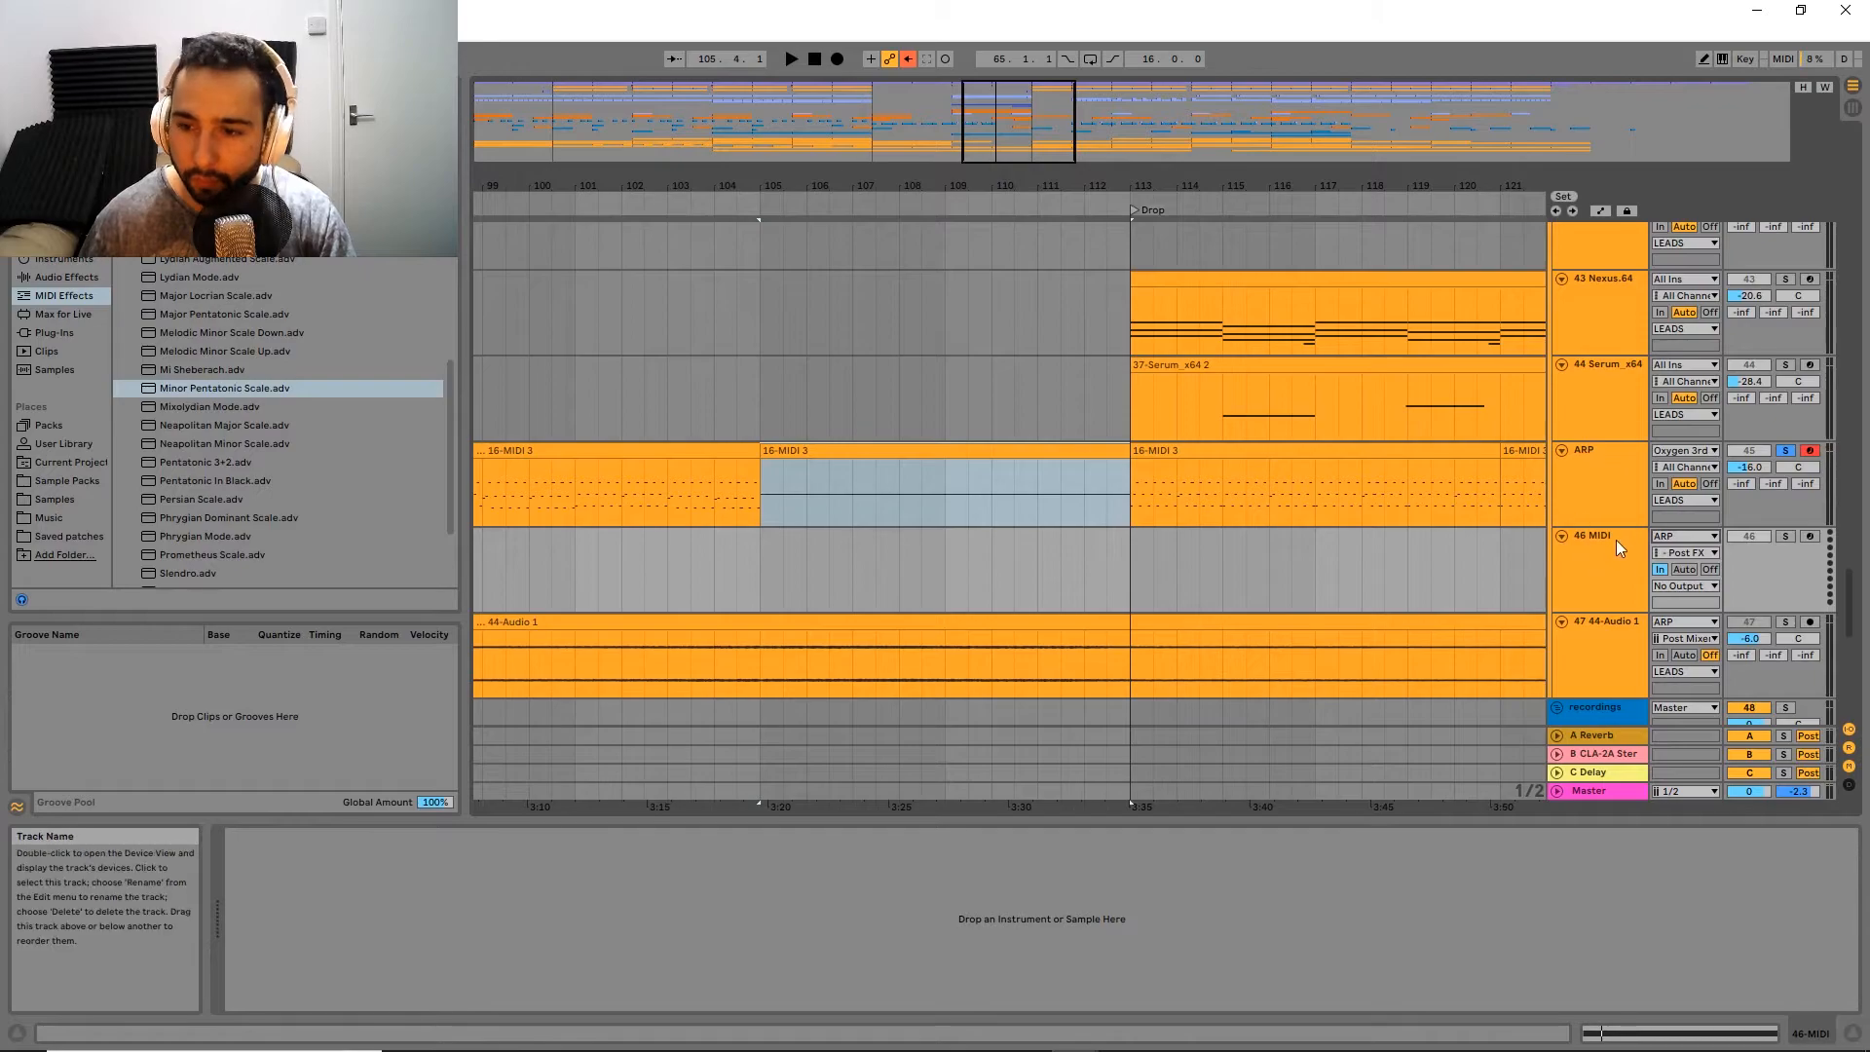
{"action": "left_click", "coordinate": [1693, 586]}
{"action": "left_click", "coordinate": [1688, 569]}
{"action": "left_click", "coordinate": [1689, 554]}
{"action": "left_click", "coordinate": [1493, 530]}
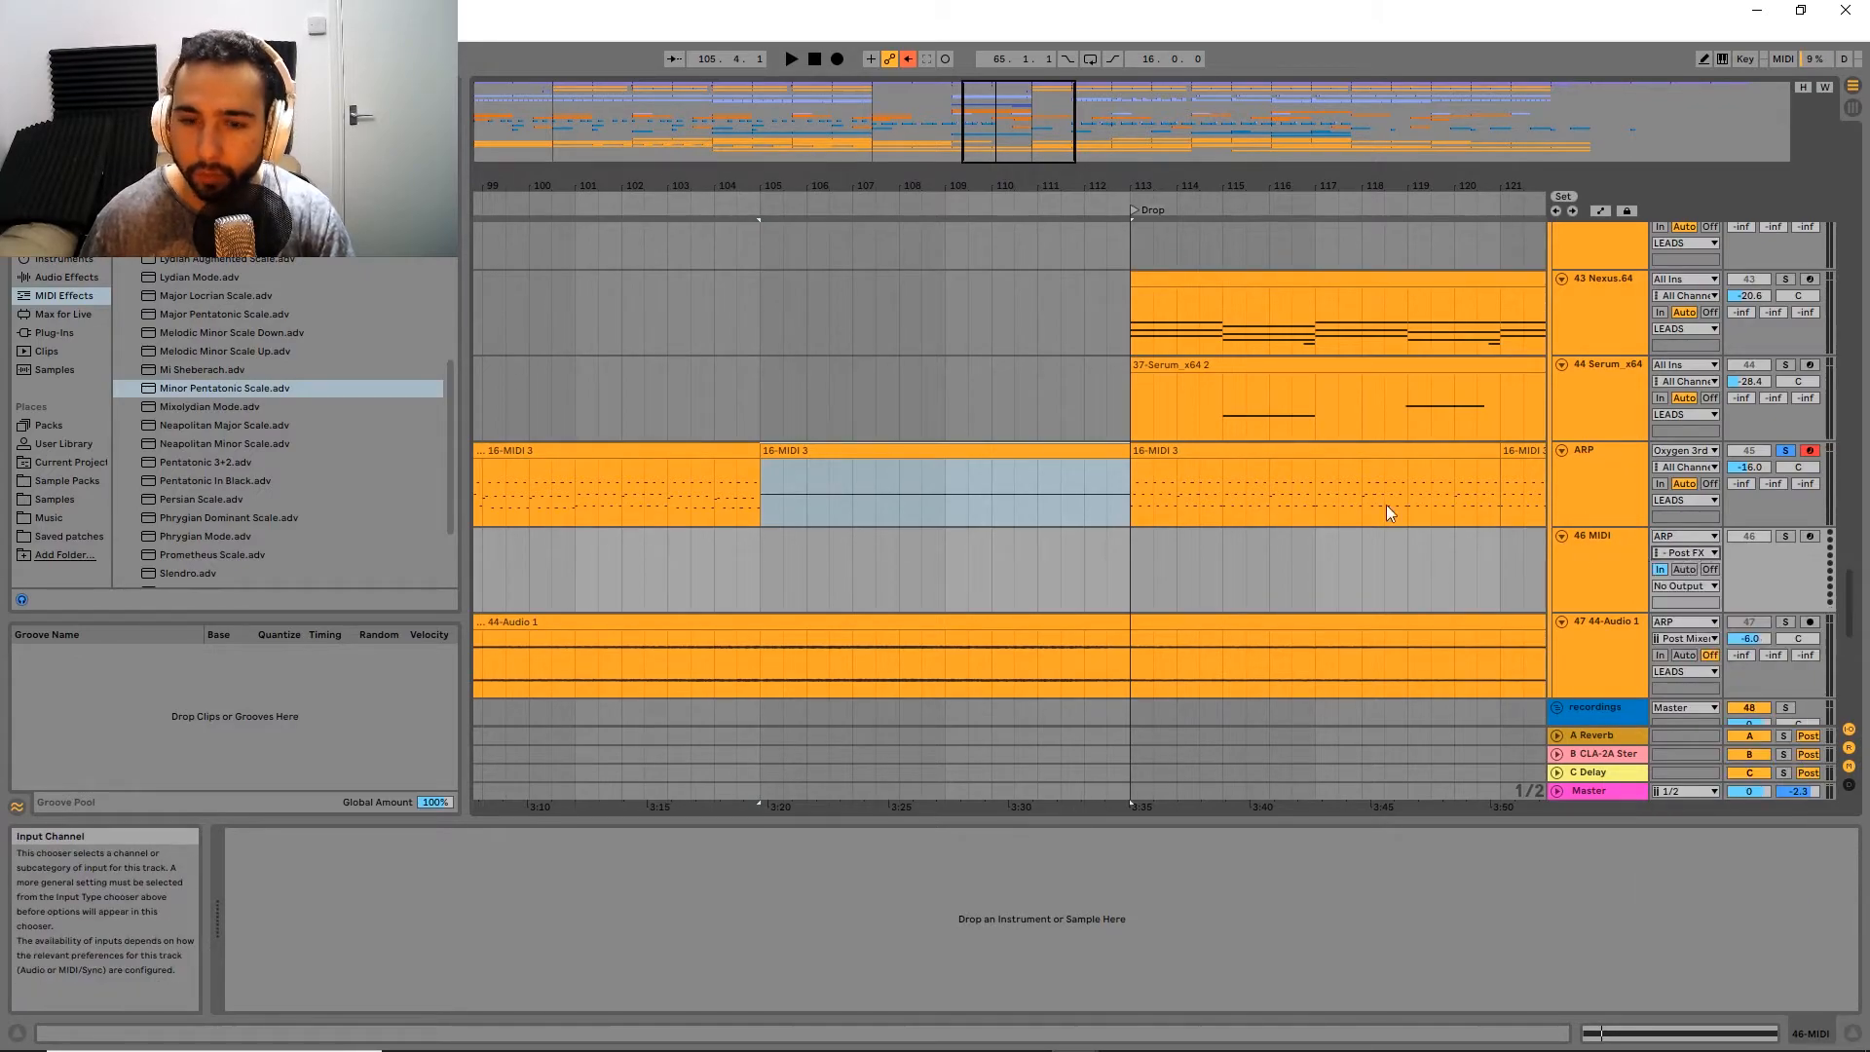
{"action": "left_click", "coordinate": [1633, 489]}
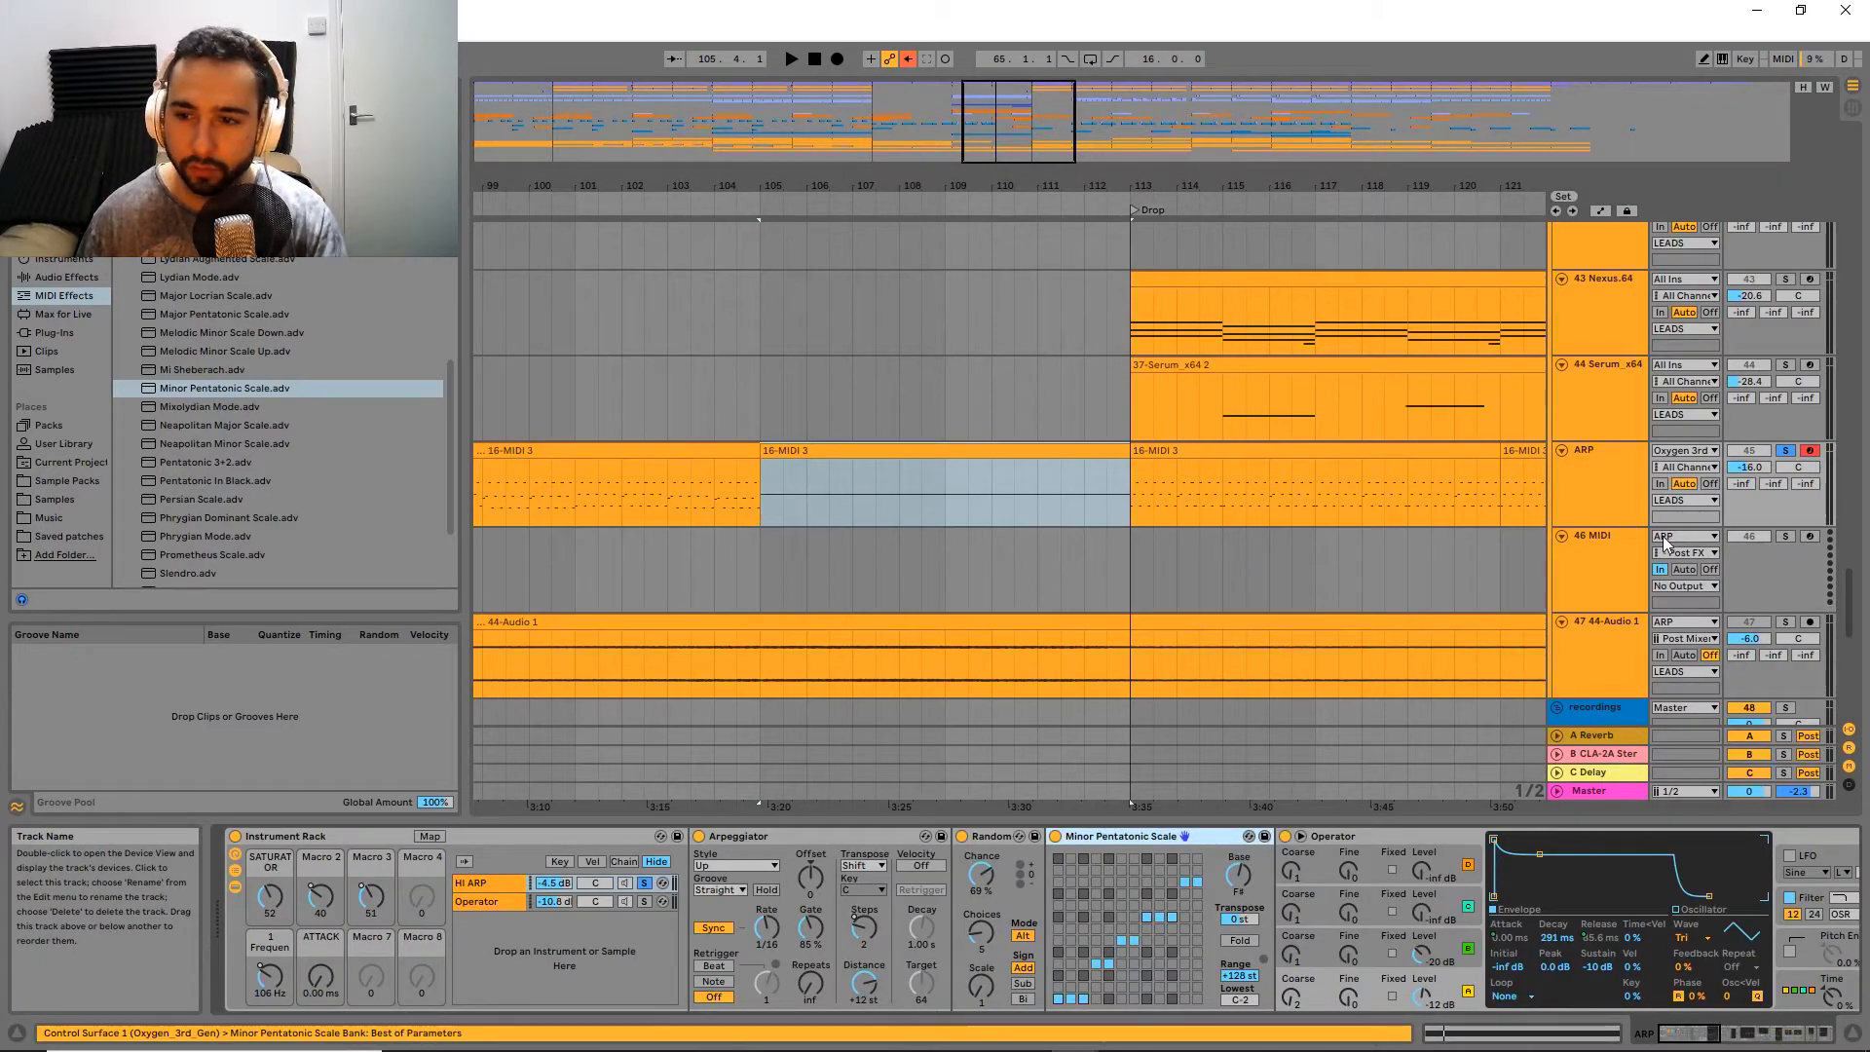
{"action": "left_click", "coordinate": [1687, 553]}
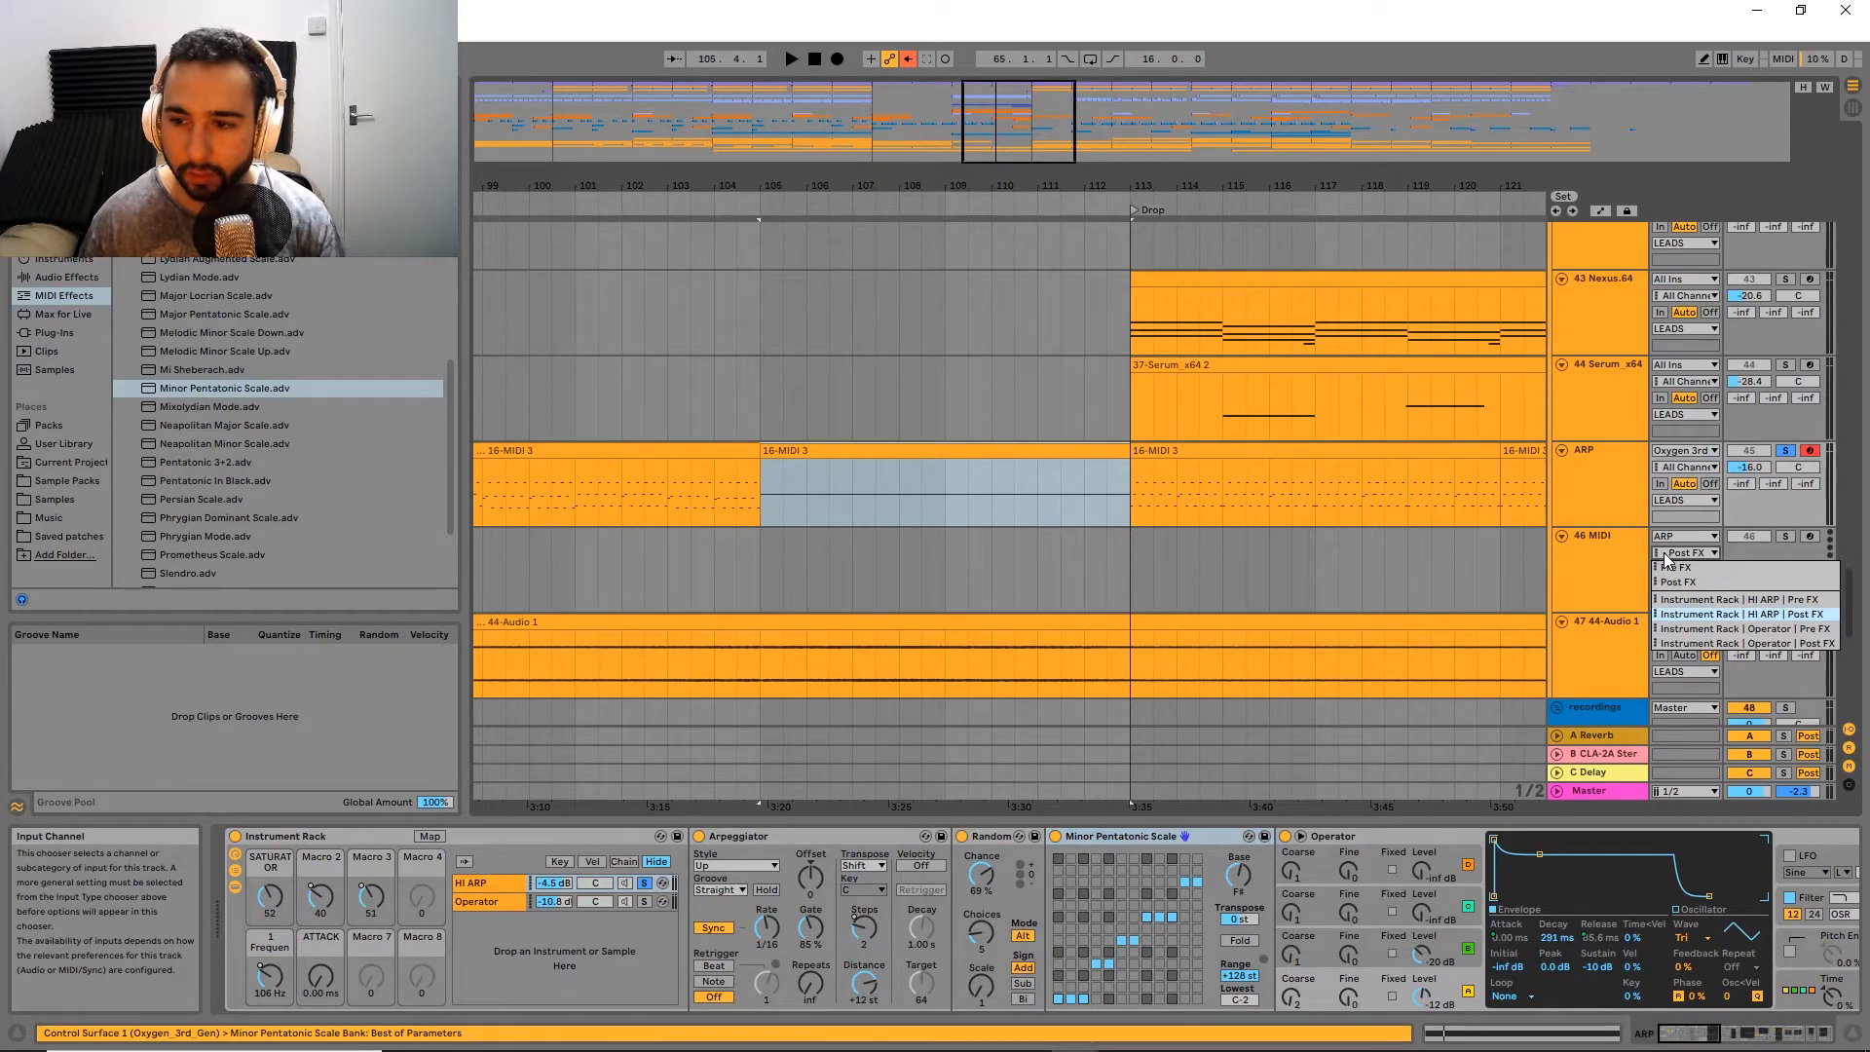
{"action": "left_click", "coordinate": [1729, 615]}
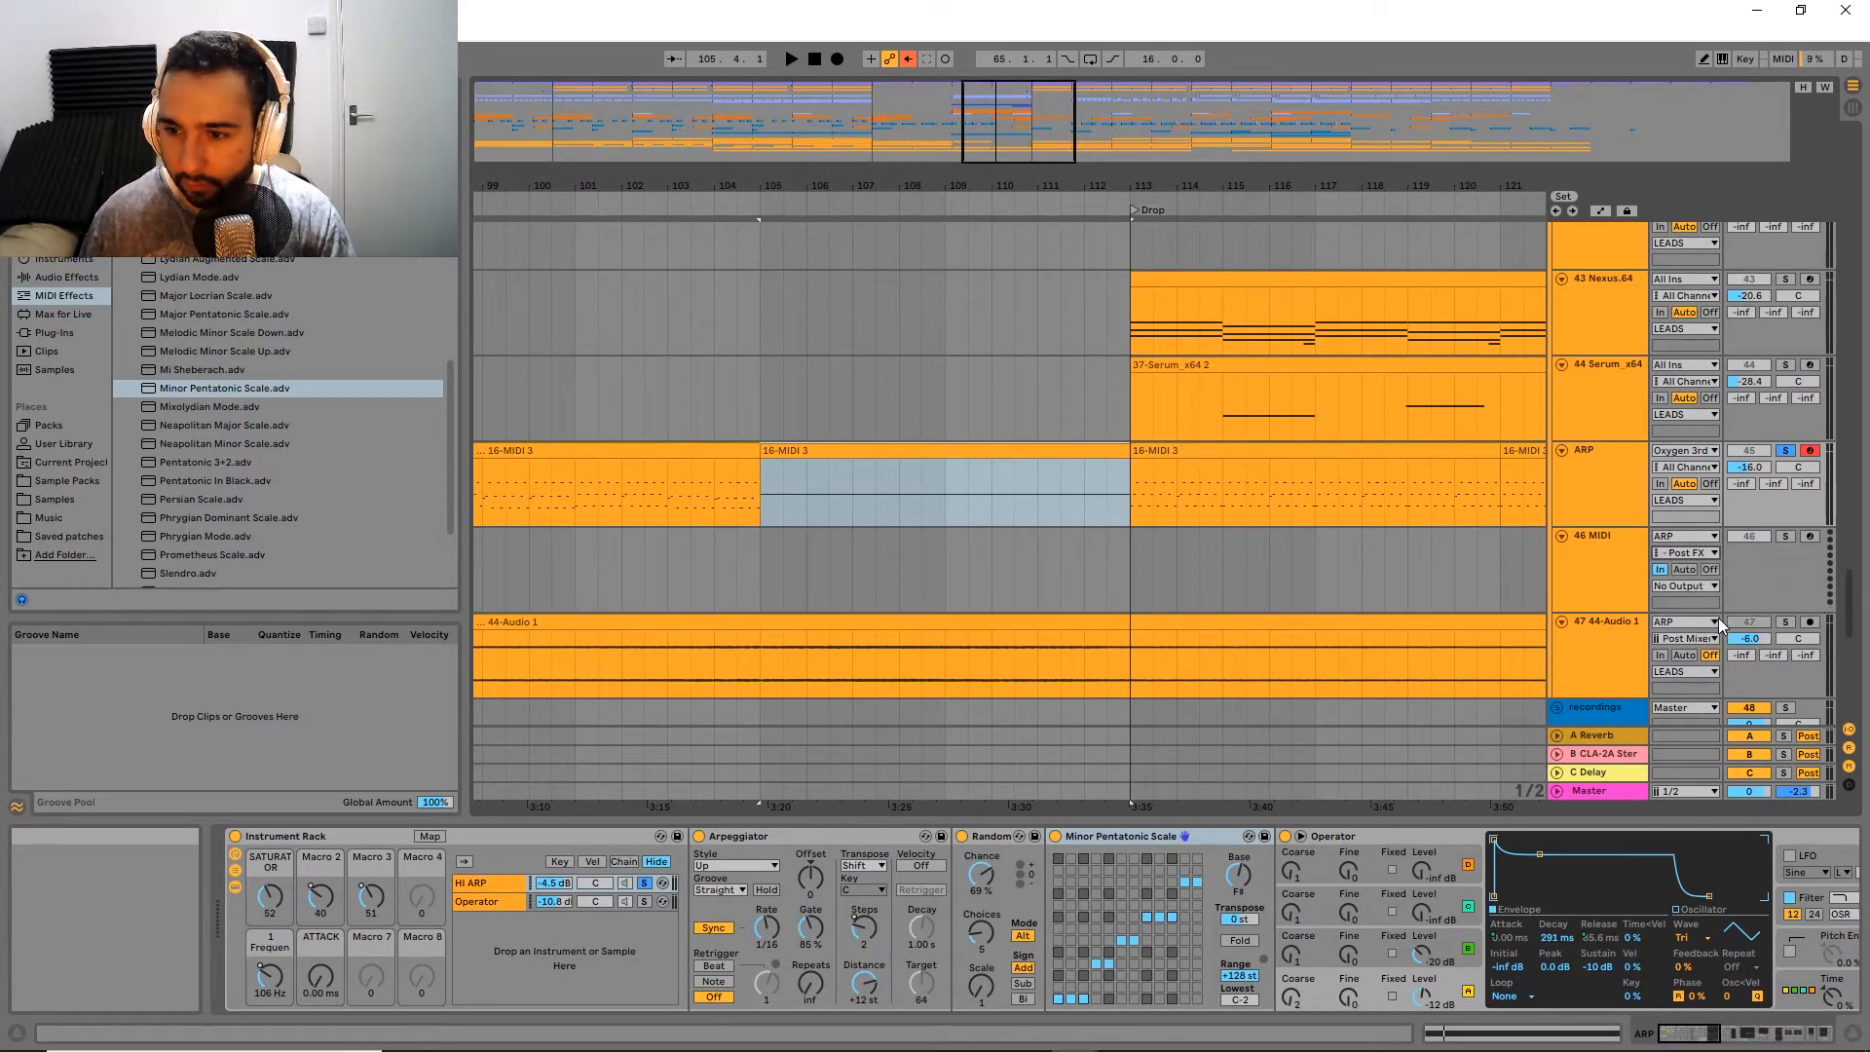
Step: Arm the 46 MIDI track and record the generated arpeggio notes onto it from bar 105 to bar 109
{"action": "left_click", "coordinate": [1808, 537]}
{"action": "left_click", "coordinate": [835, 58]}
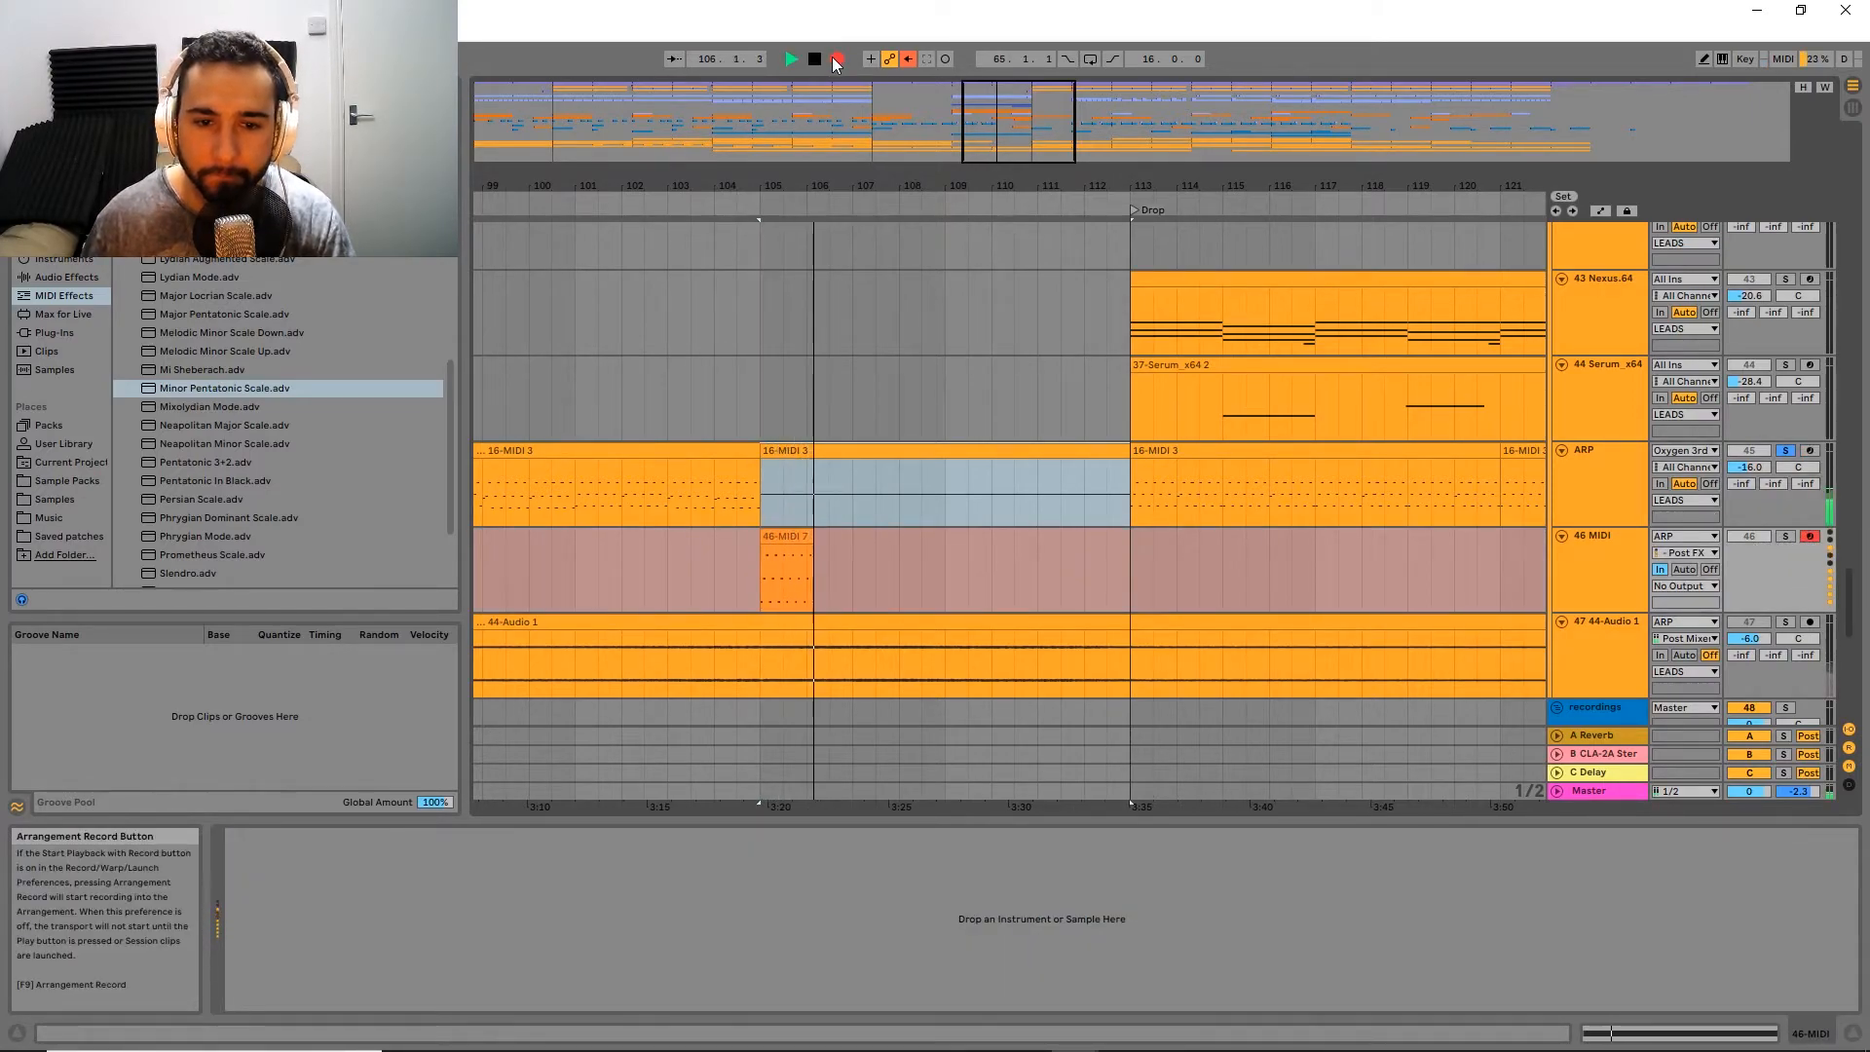
{"action": "scroll", "coordinate": [788, 474], "scroll_direction": "up", "scroll_amount": 3, "text": "ctrl"}
{"action": "scroll", "coordinate": [787, 474], "scroll_direction": "down", "scroll_amount": 3, "text": "ctrl"}
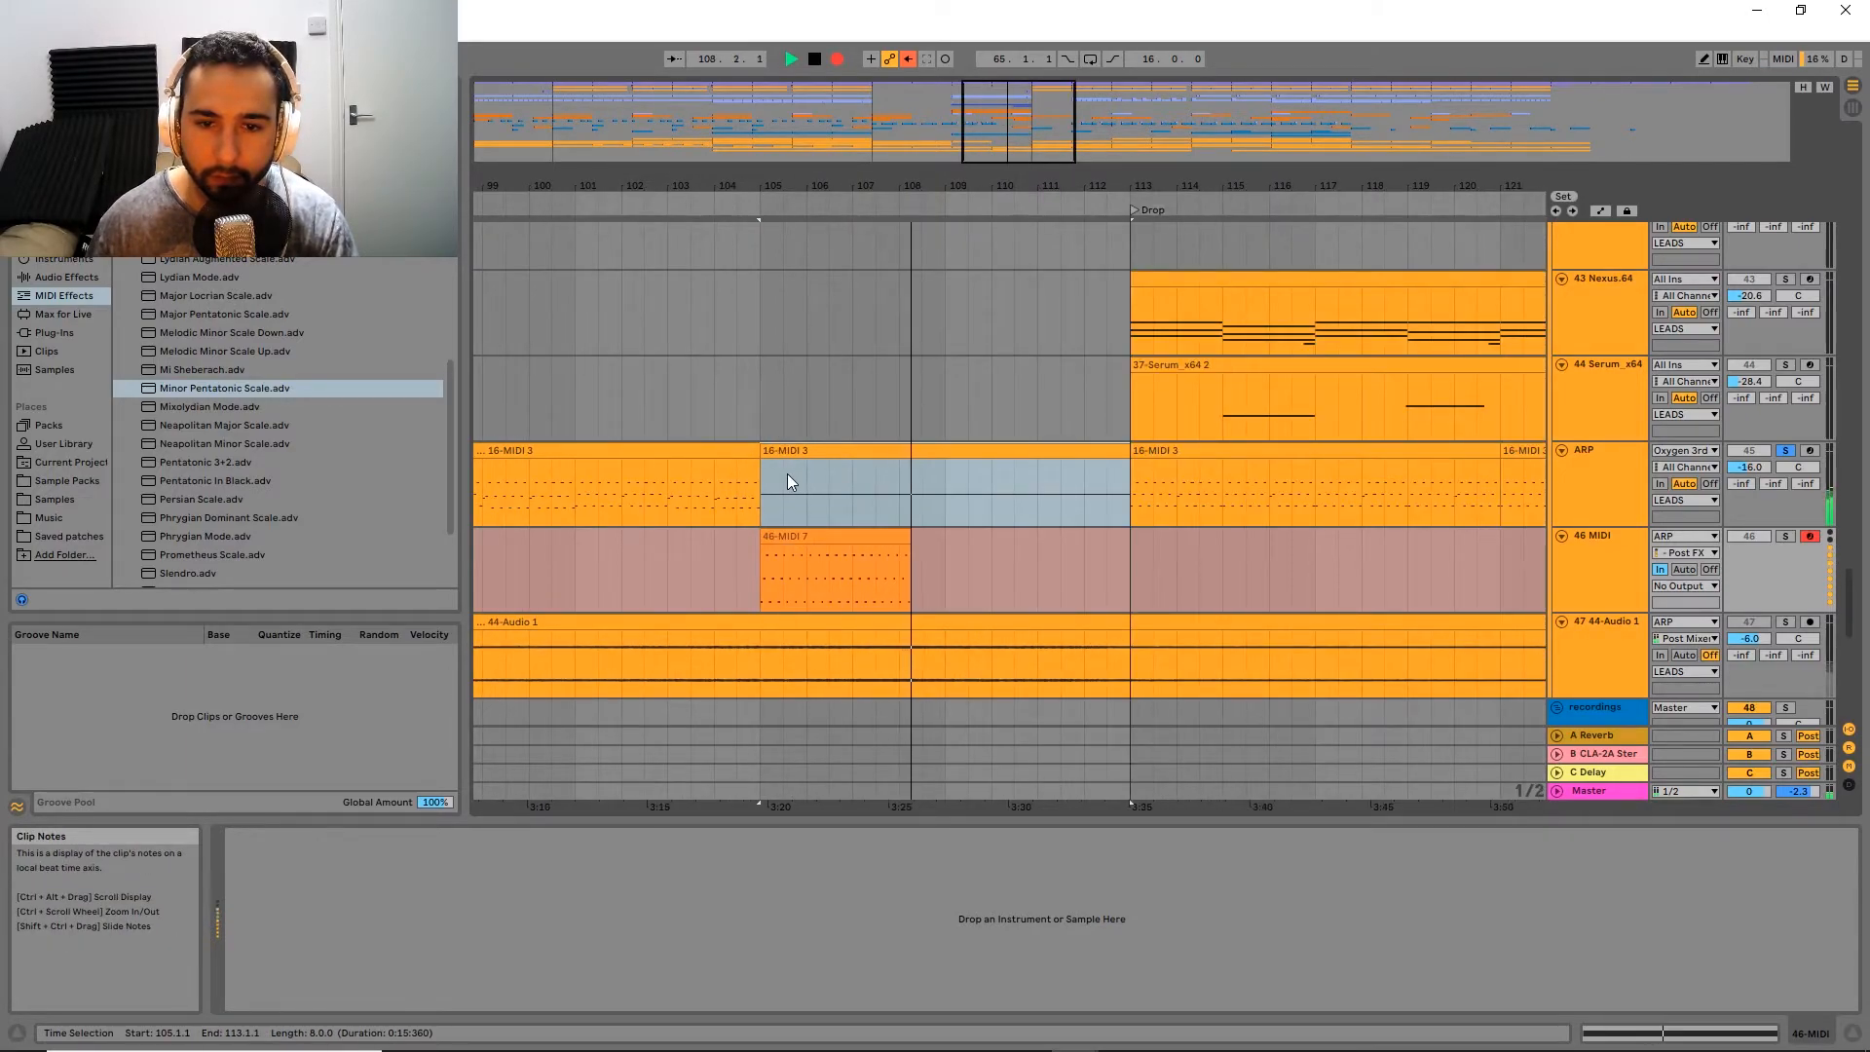
{"action": "key", "text": "space"}
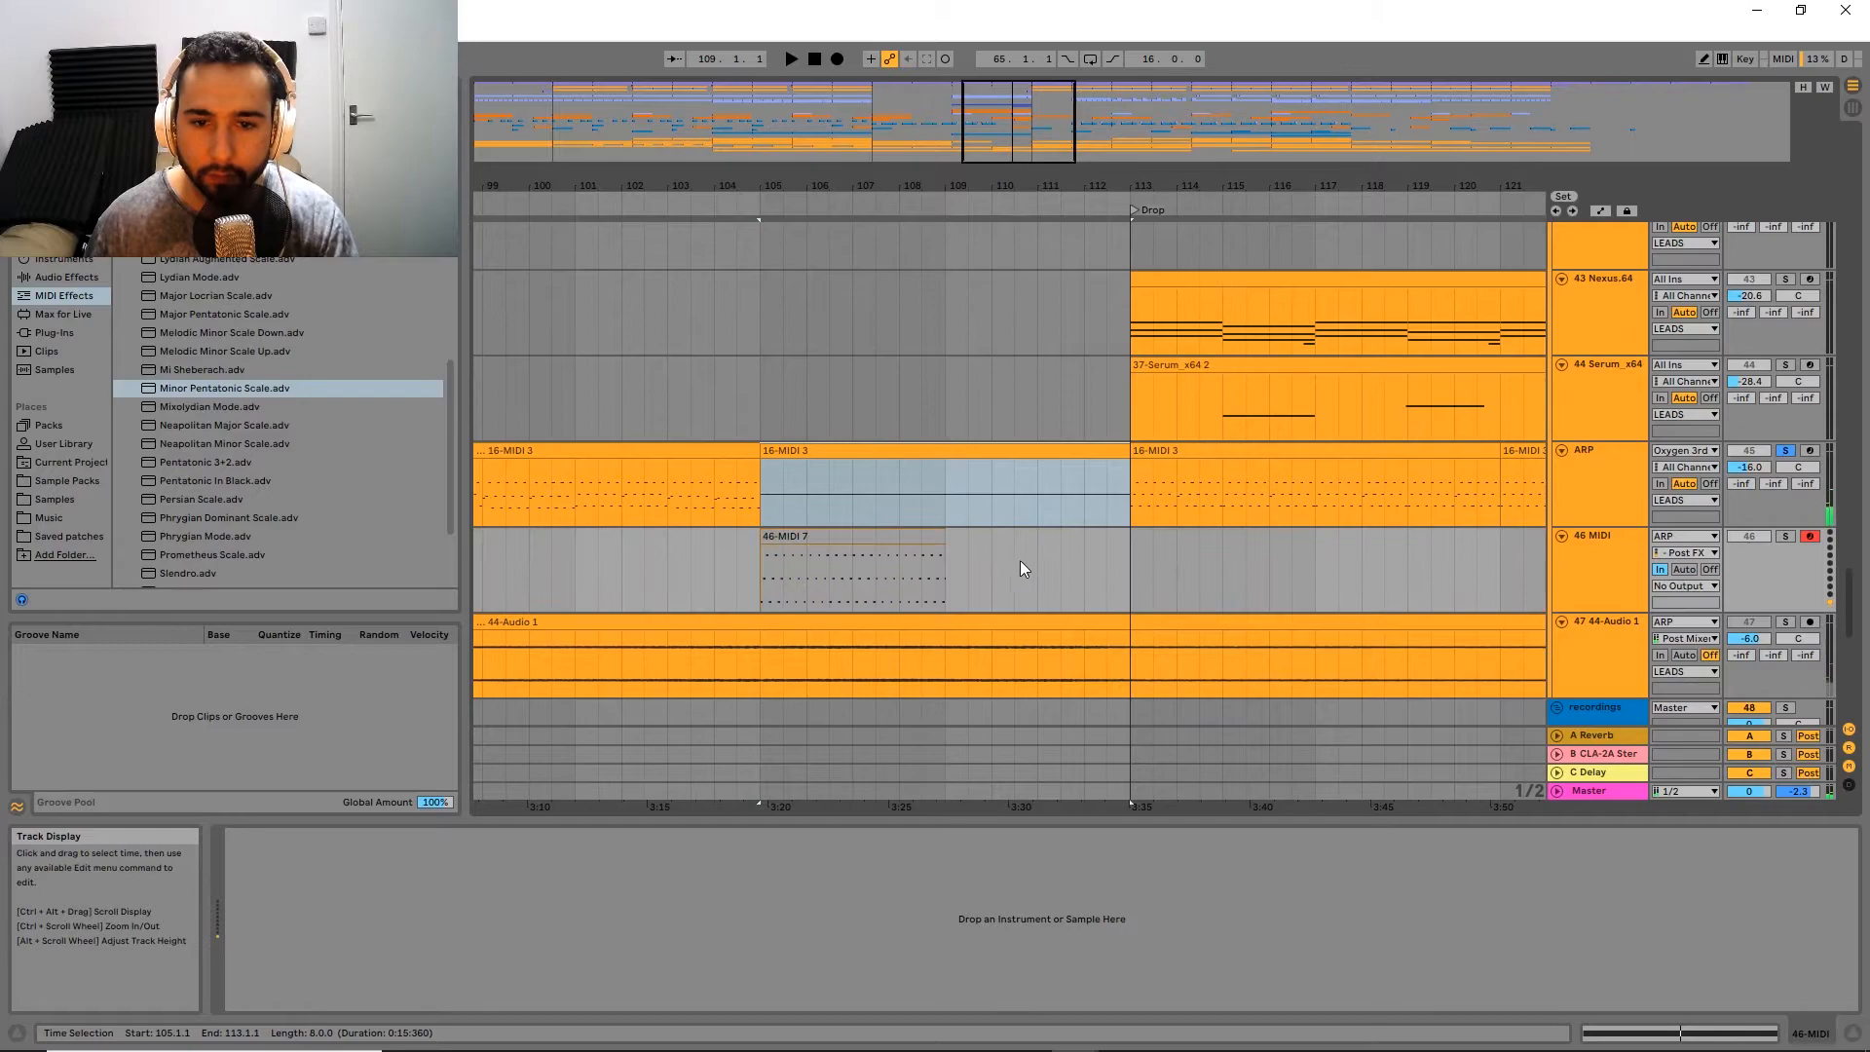
Step: Set the Random device's Choices to 12 and Chance to 77 %, and adjust the Arpeggiator's Steps
{"action": "left_click", "coordinate": [898, 536]}
{"action": "left_click", "coordinate": [1592, 497]}
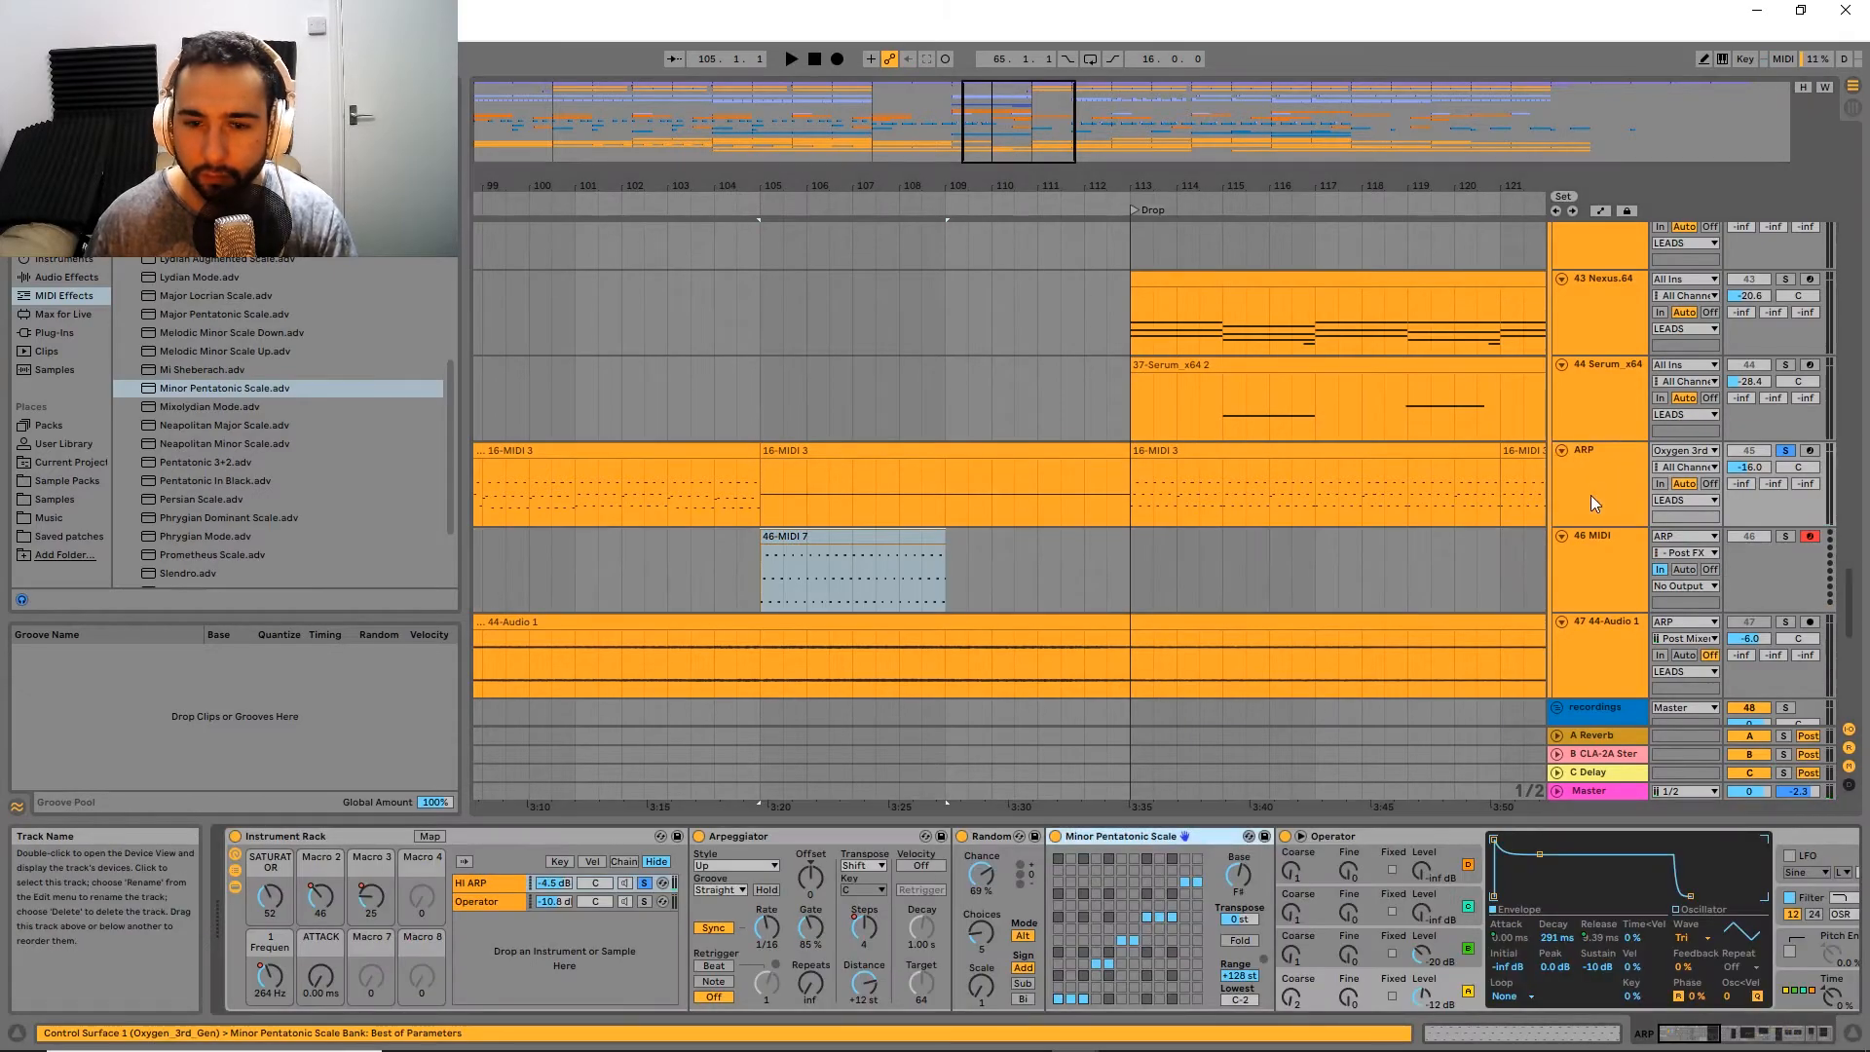
{"action": "left_click", "coordinate": [819, 547]}
{"action": "left_click", "coordinate": [1564, 509]}
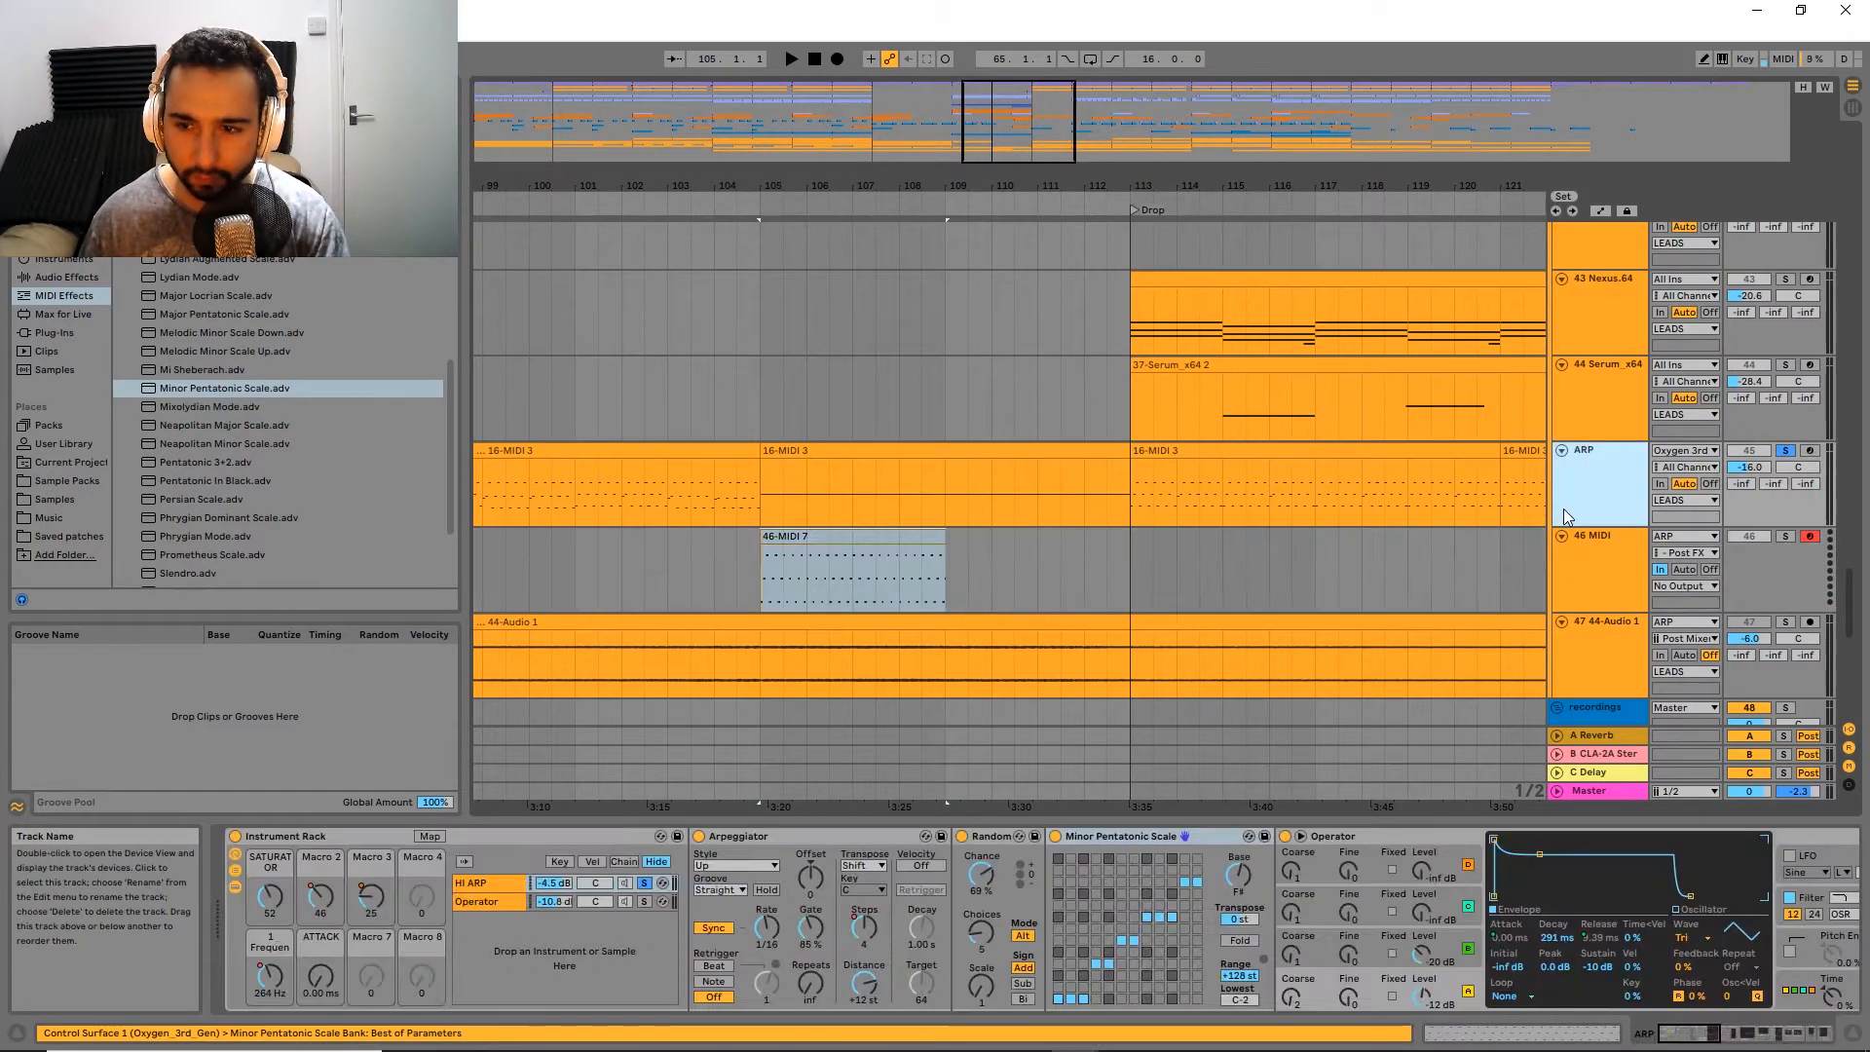
{"action": "left_click", "coordinate": [982, 948]}
{"action": "type", "text": "8"}
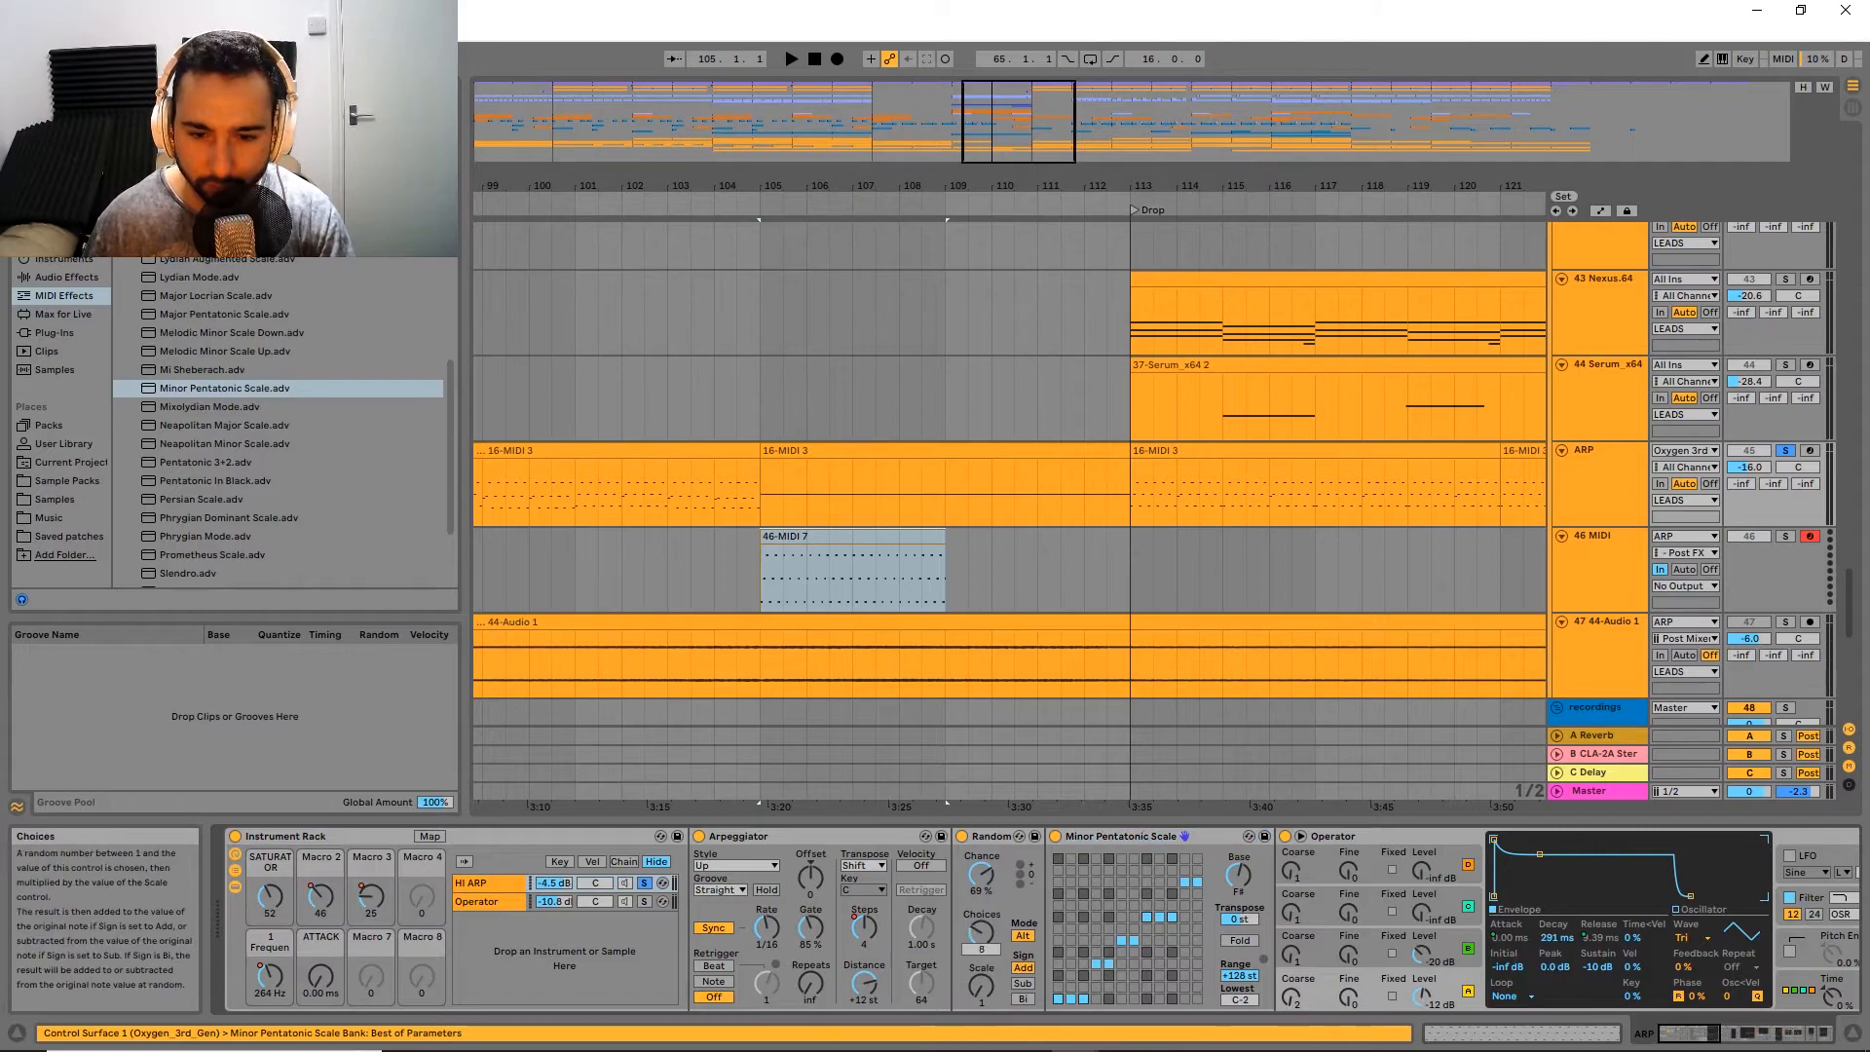
{"action": "left_click_drag", "start_coordinate": [982, 933], "coordinate": [982, 913]}
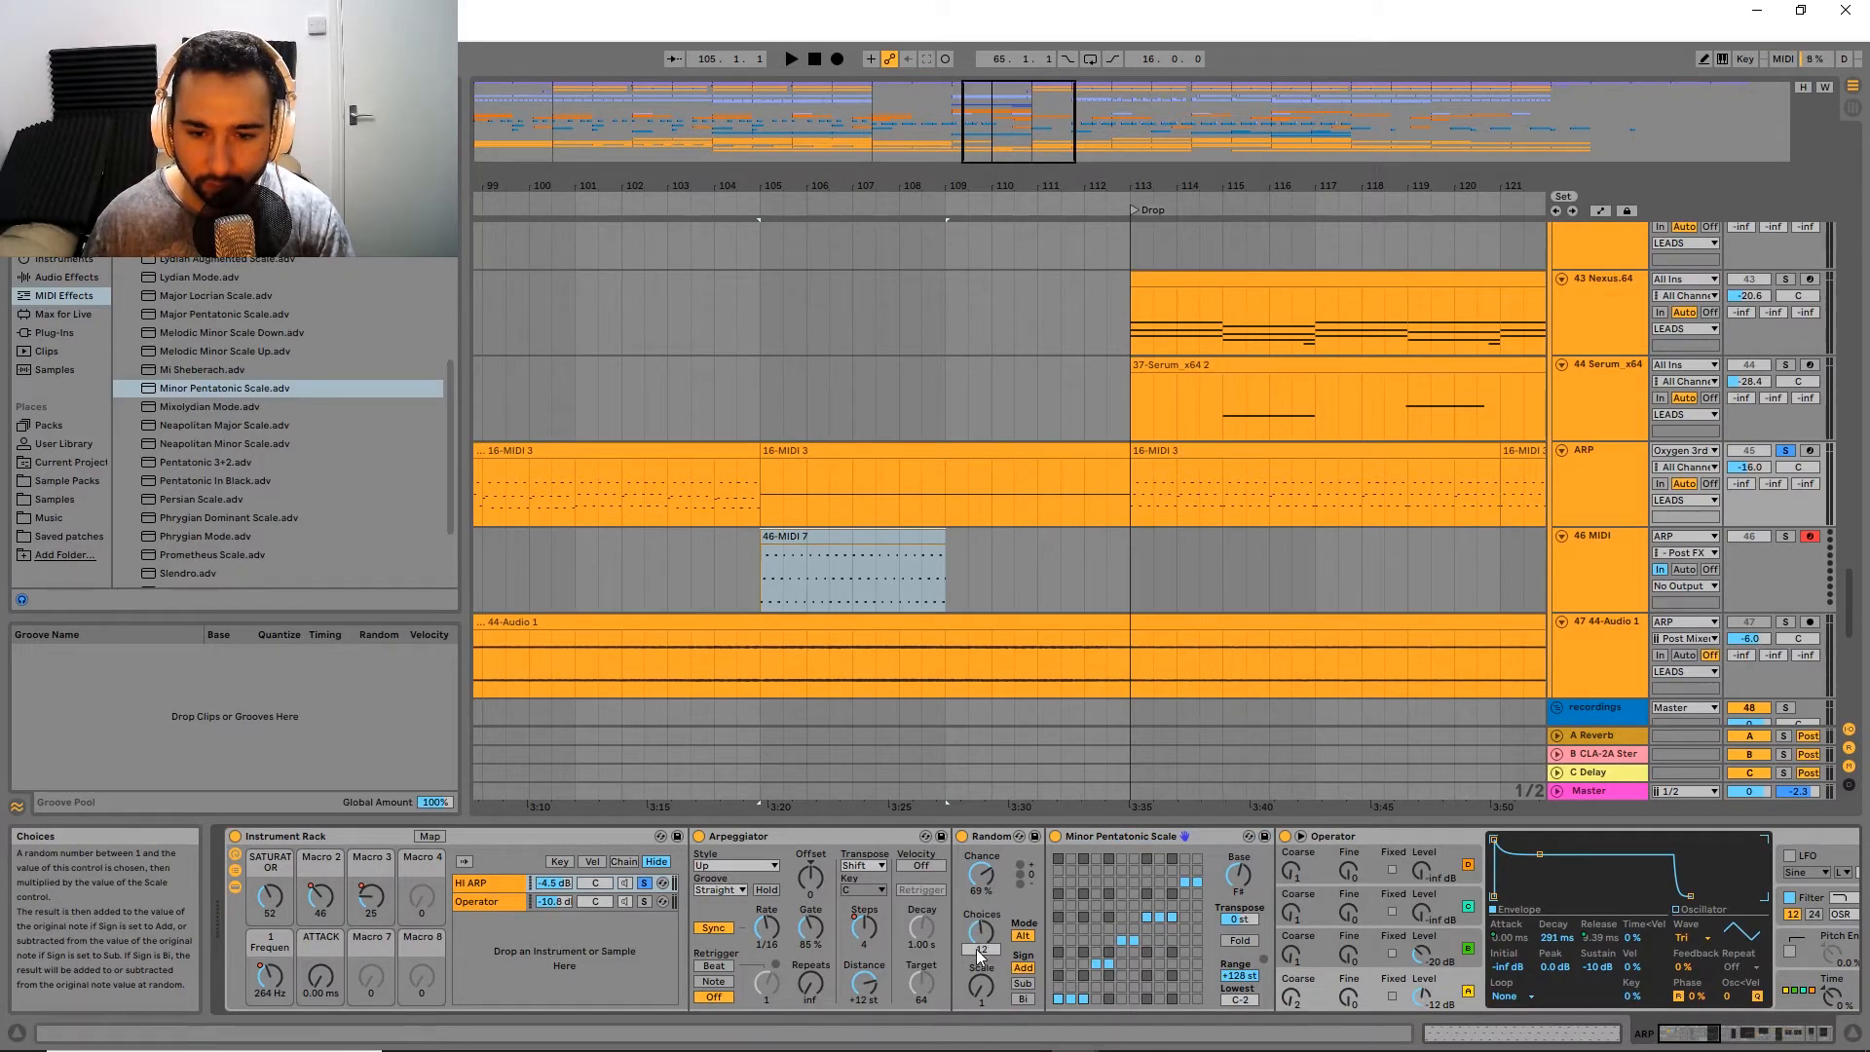
{"action": "left_click_drag", "start_coordinate": [864, 927], "coordinate": [864, 950]}
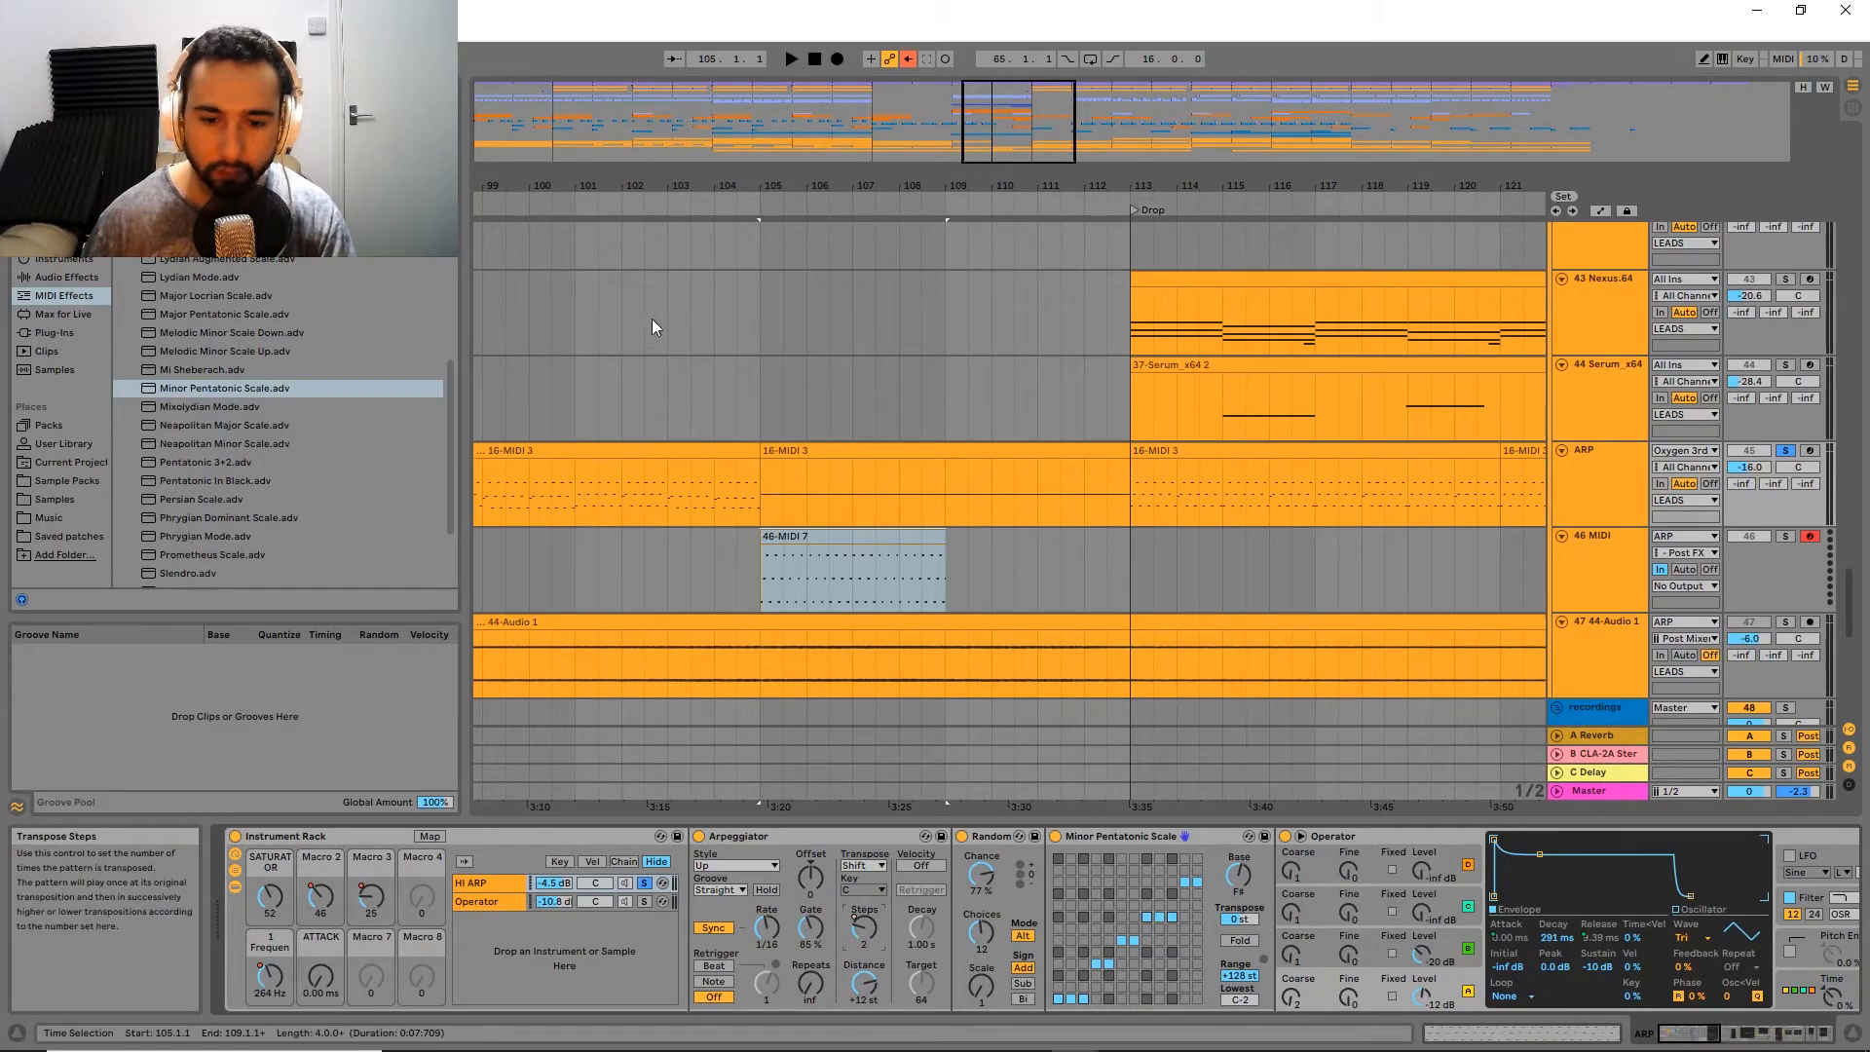
Step: Record another take of the arpeggio on the 46 MIDI track from bar 105 and briefly replay it
{"action": "left_click", "coordinate": [838, 59]}
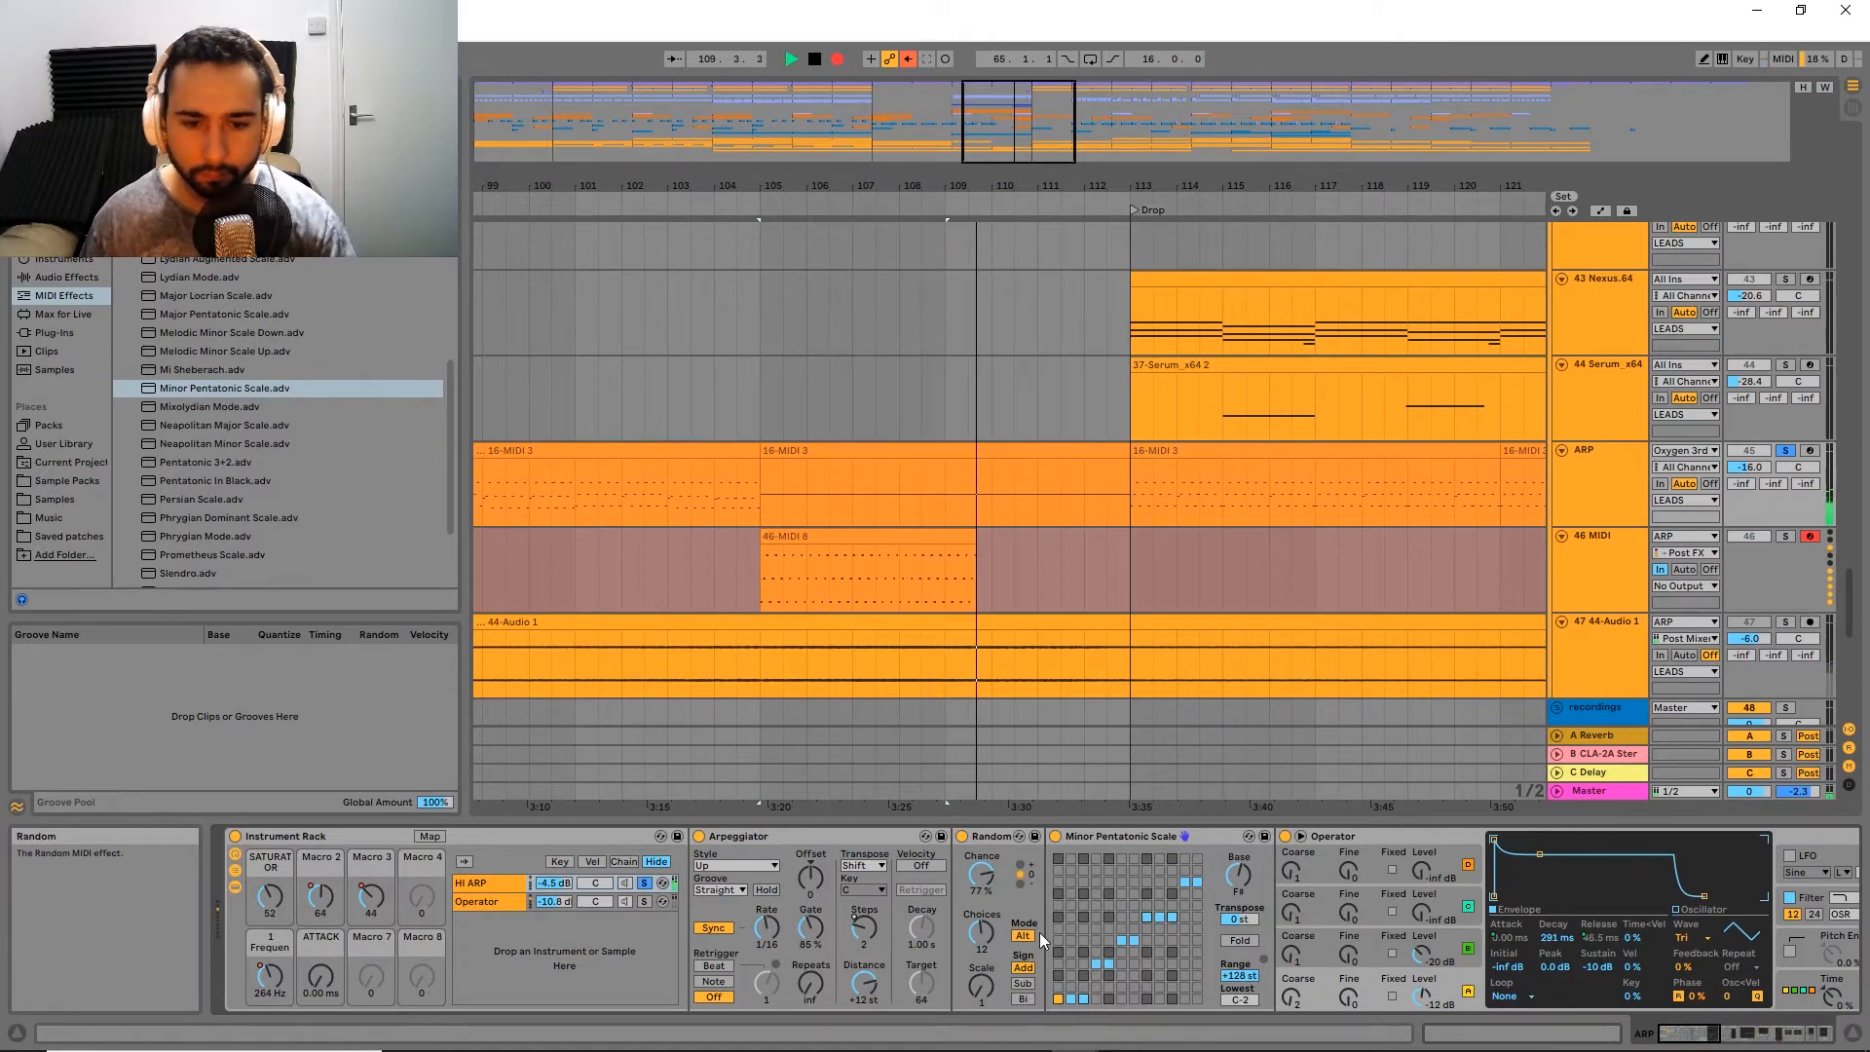
{"action": "key", "text": "space"}
{"action": "key", "text": "space"}
{"action": "key", "text": "space"}
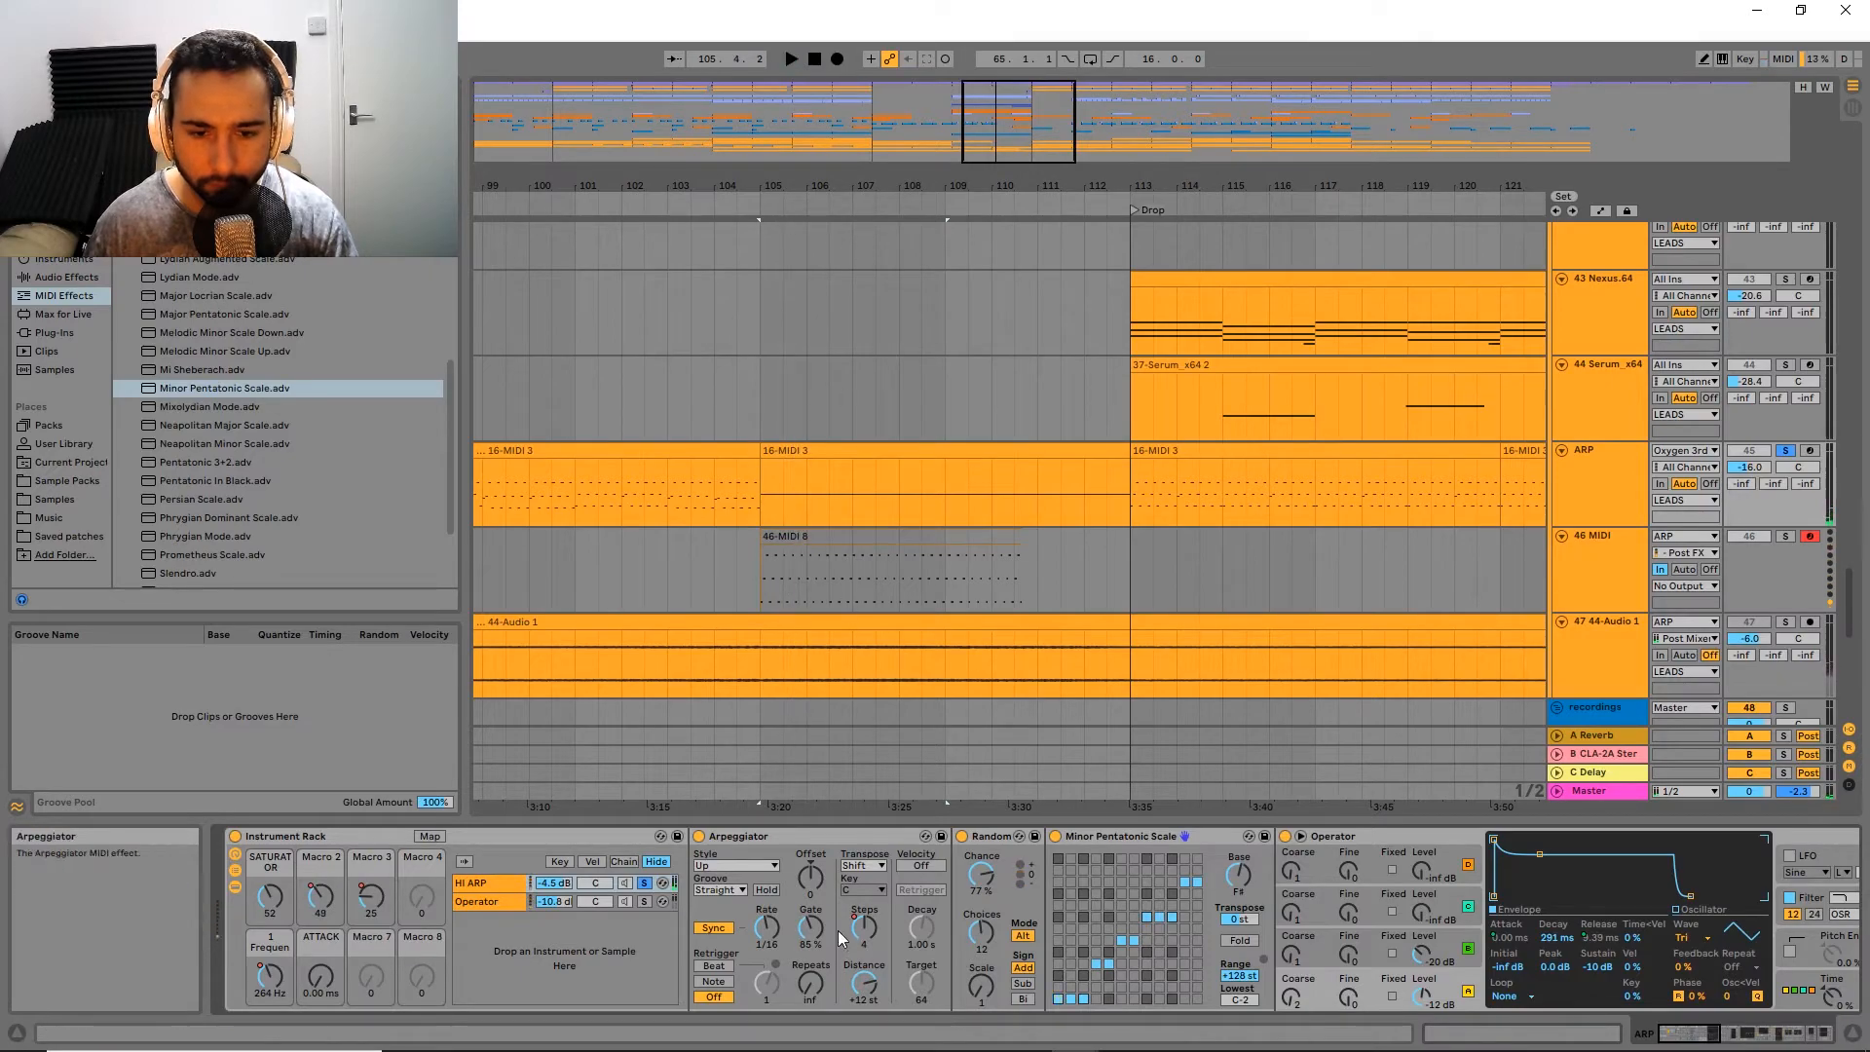
Step: Set the Random device's Chance to 100 % and Sign to Bi, and record a new take while adjusting the Arpeggiator's Gate
{"action": "left_click_drag", "start_coordinate": [981, 875], "coordinate": [981, 869]}
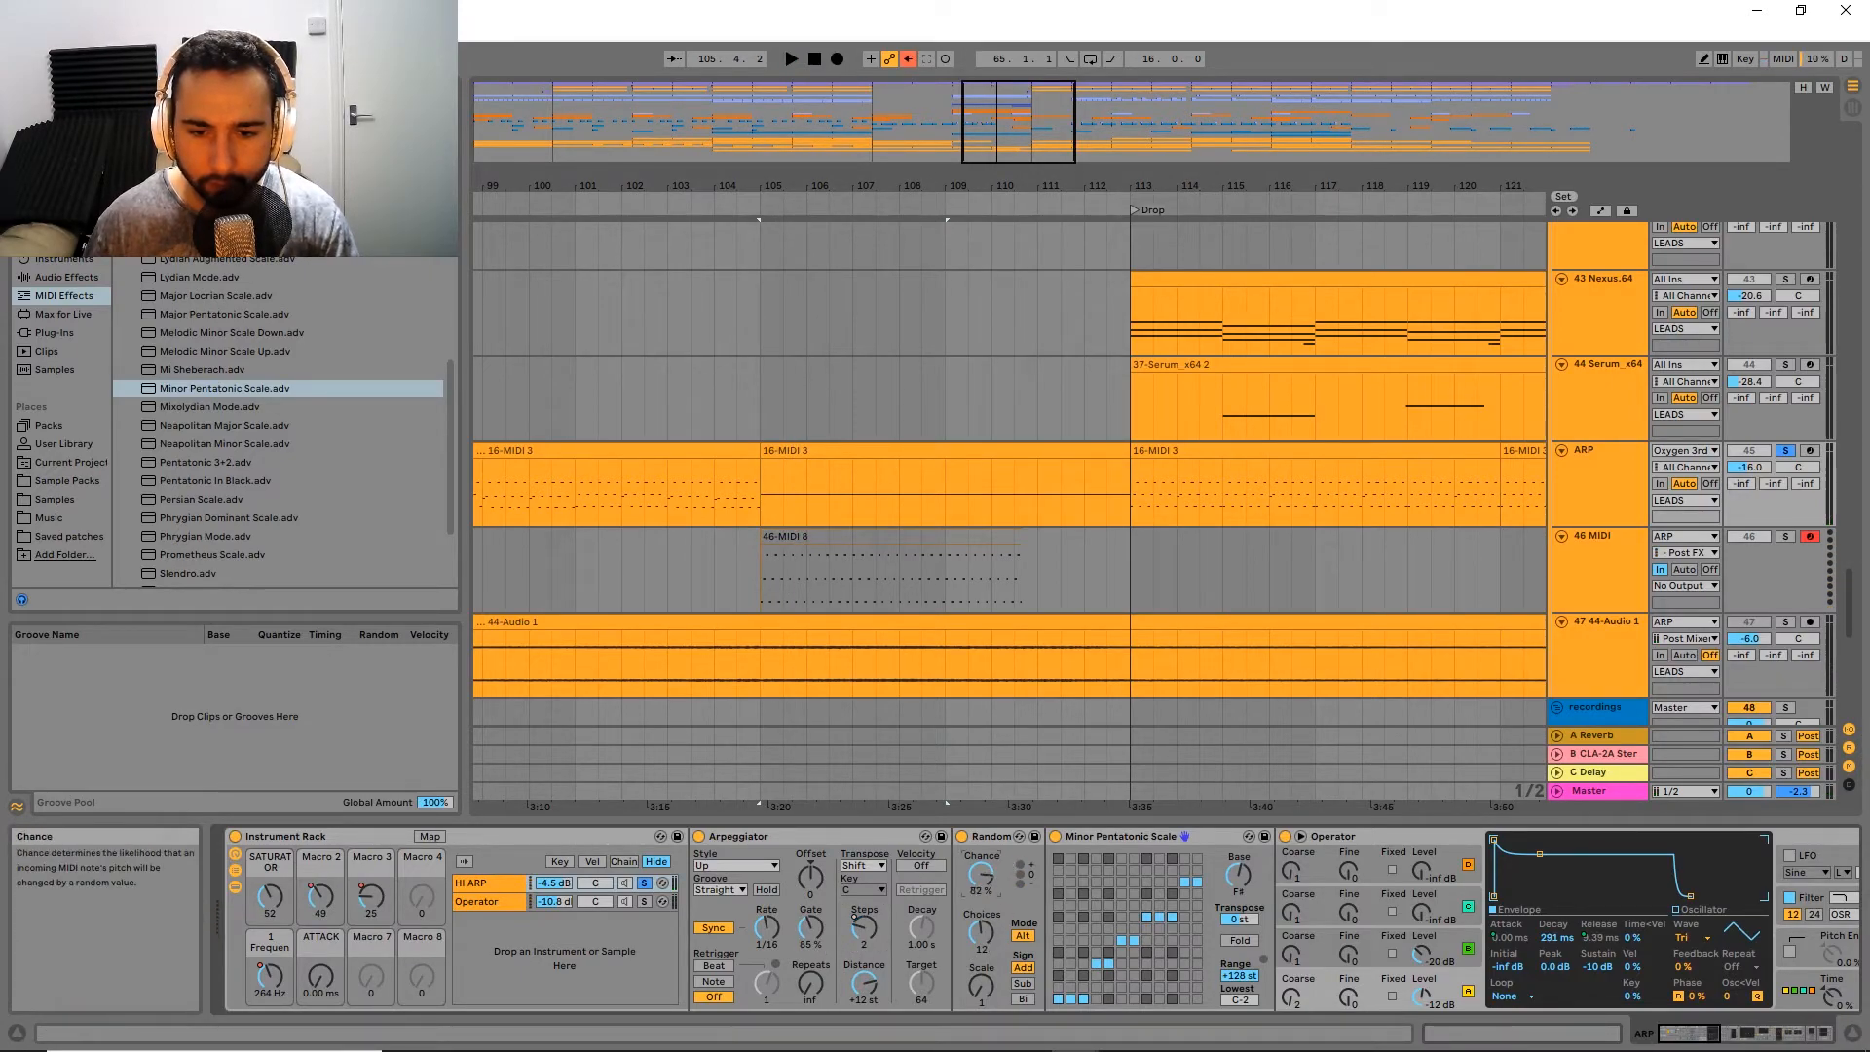
{"action": "left_click", "coordinate": [1022, 999]}
{"action": "left_click", "coordinate": [836, 59]}
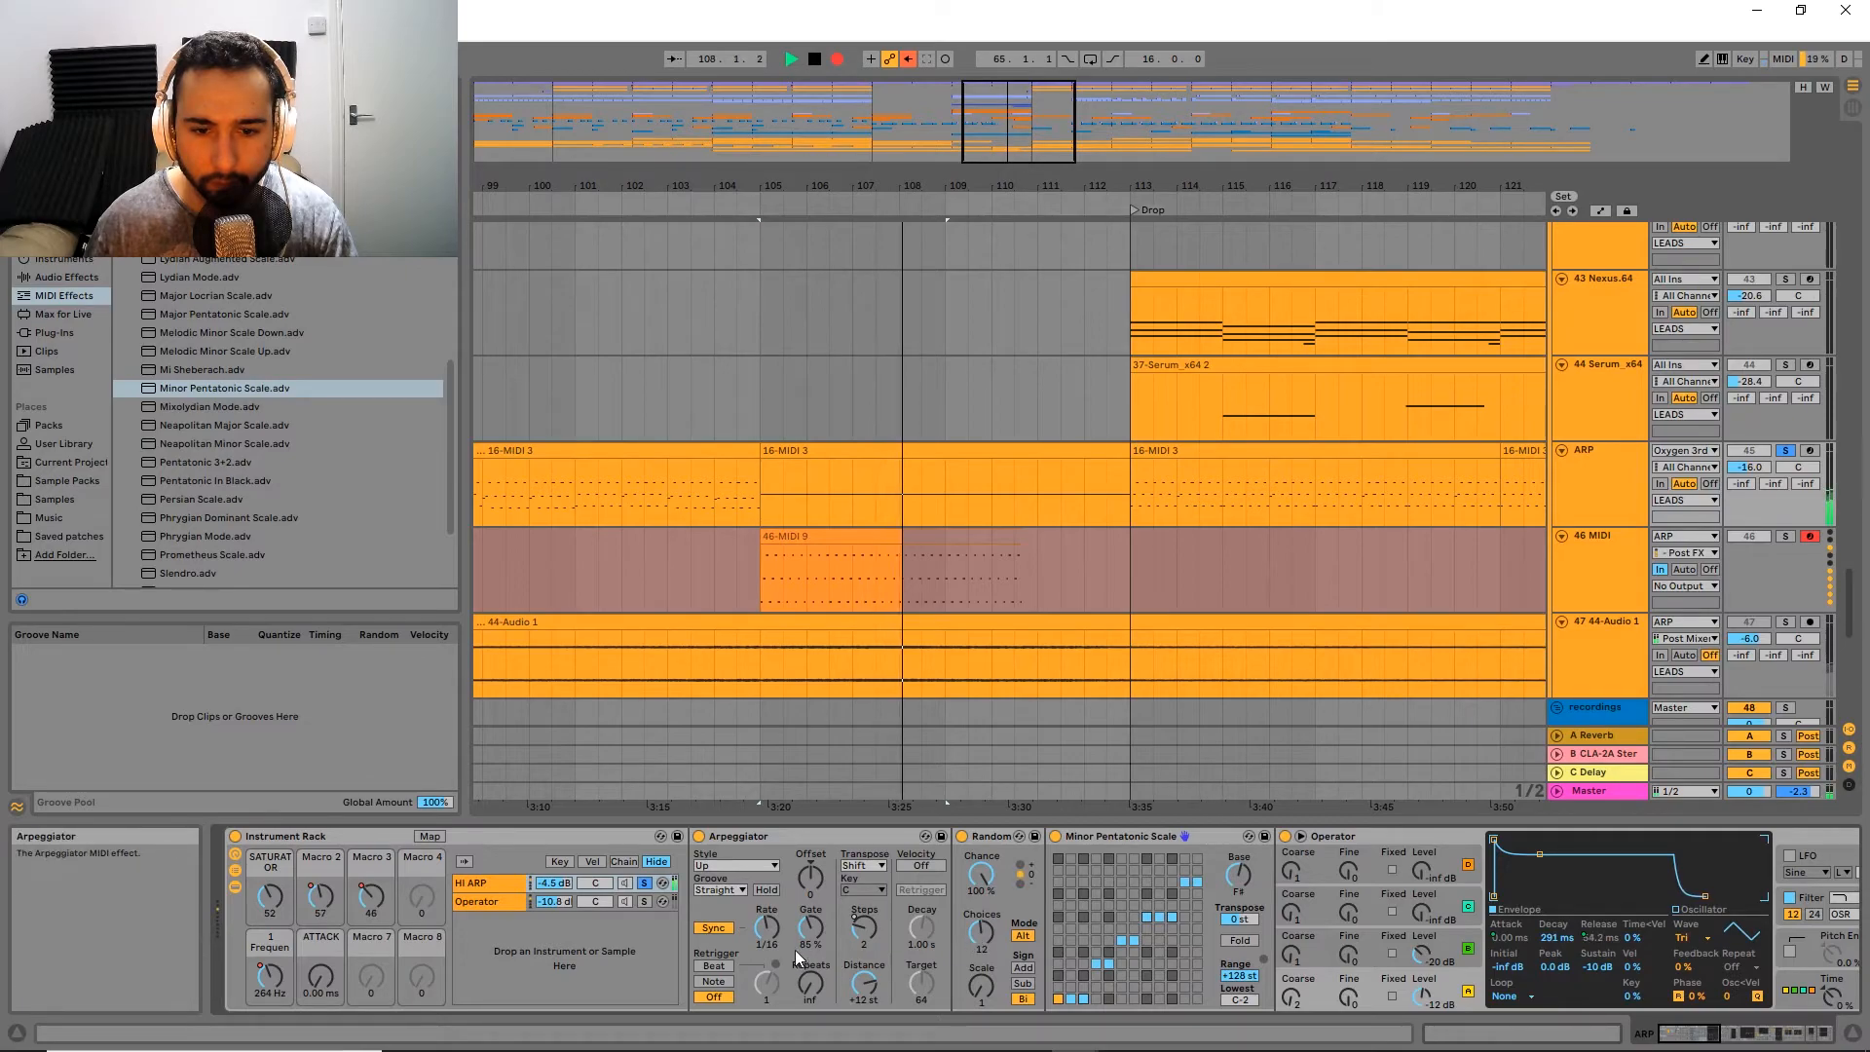
{"action": "mouse_move", "coordinate": [812, 937]}
{"action": "left_mouse_down"}
{"action": "mouse_move", "coordinate": [813, 984]}
{"action": "mouse_move", "coordinate": [822, 910]}
{"action": "left_mouse_up"}
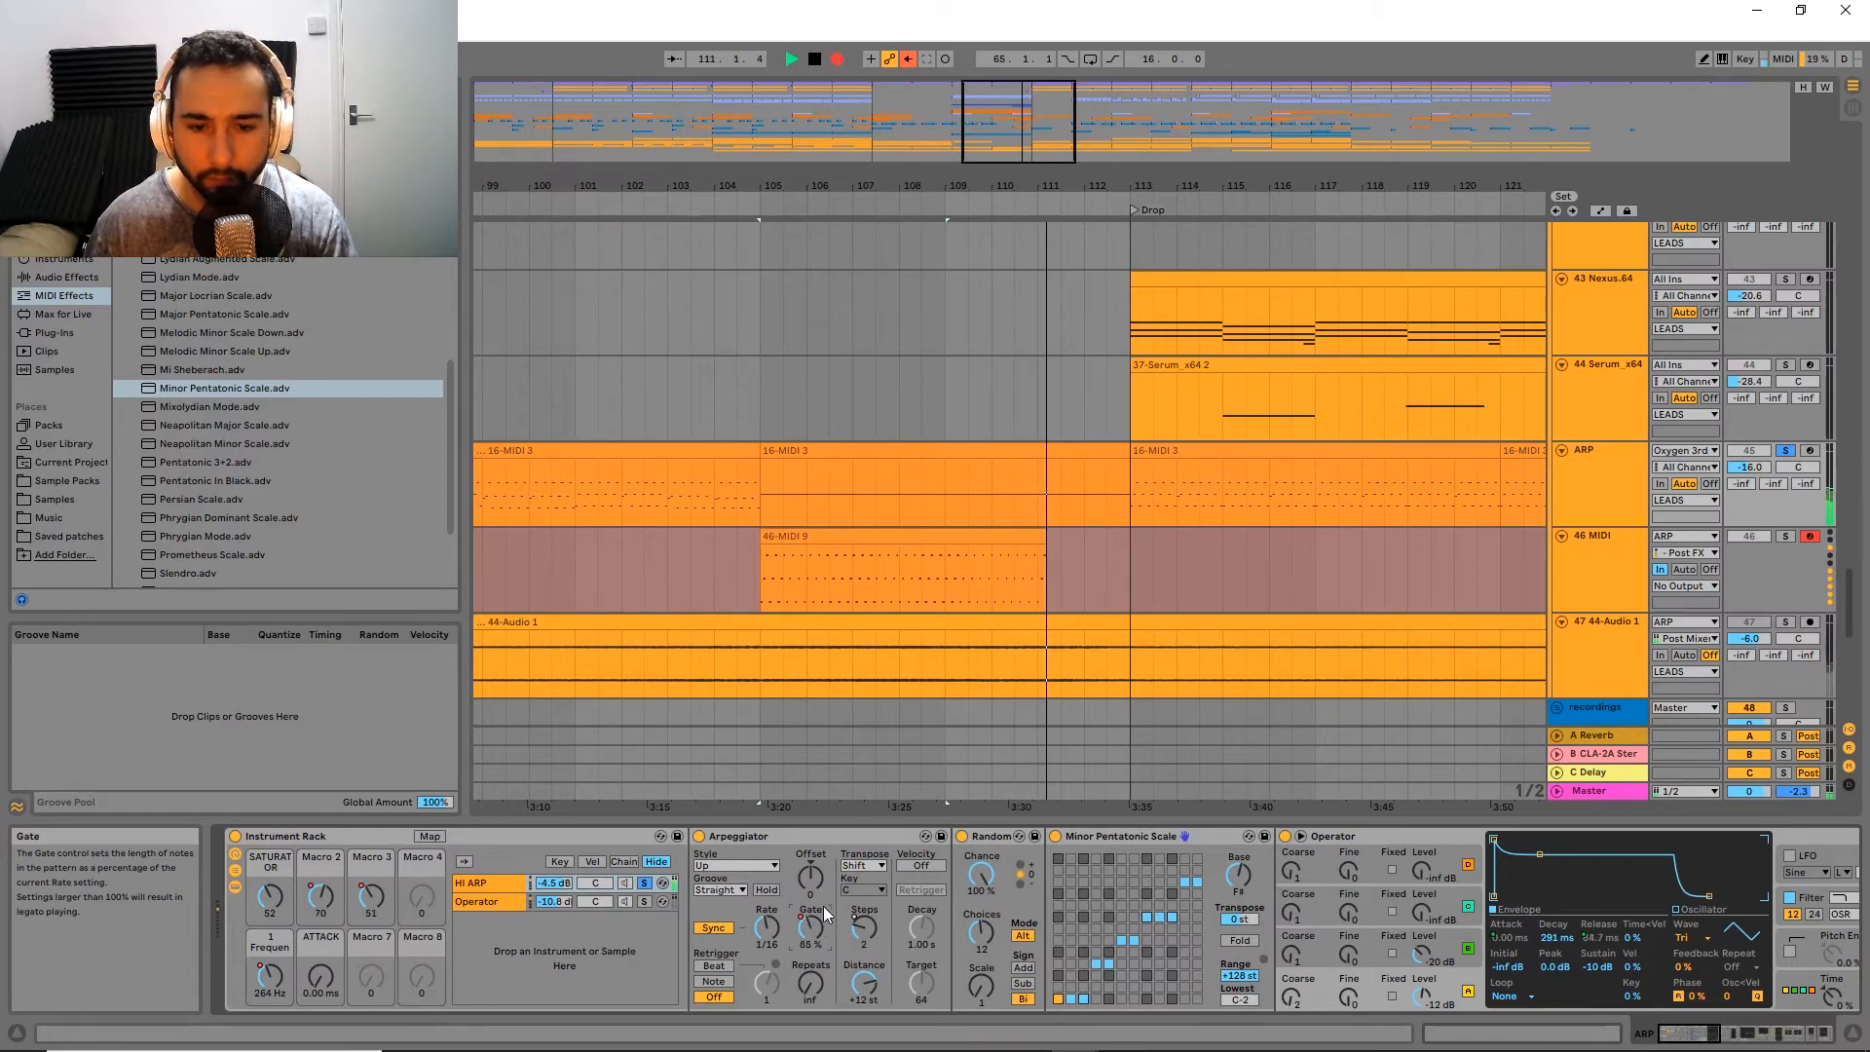
{"action": "key", "text": "space"}
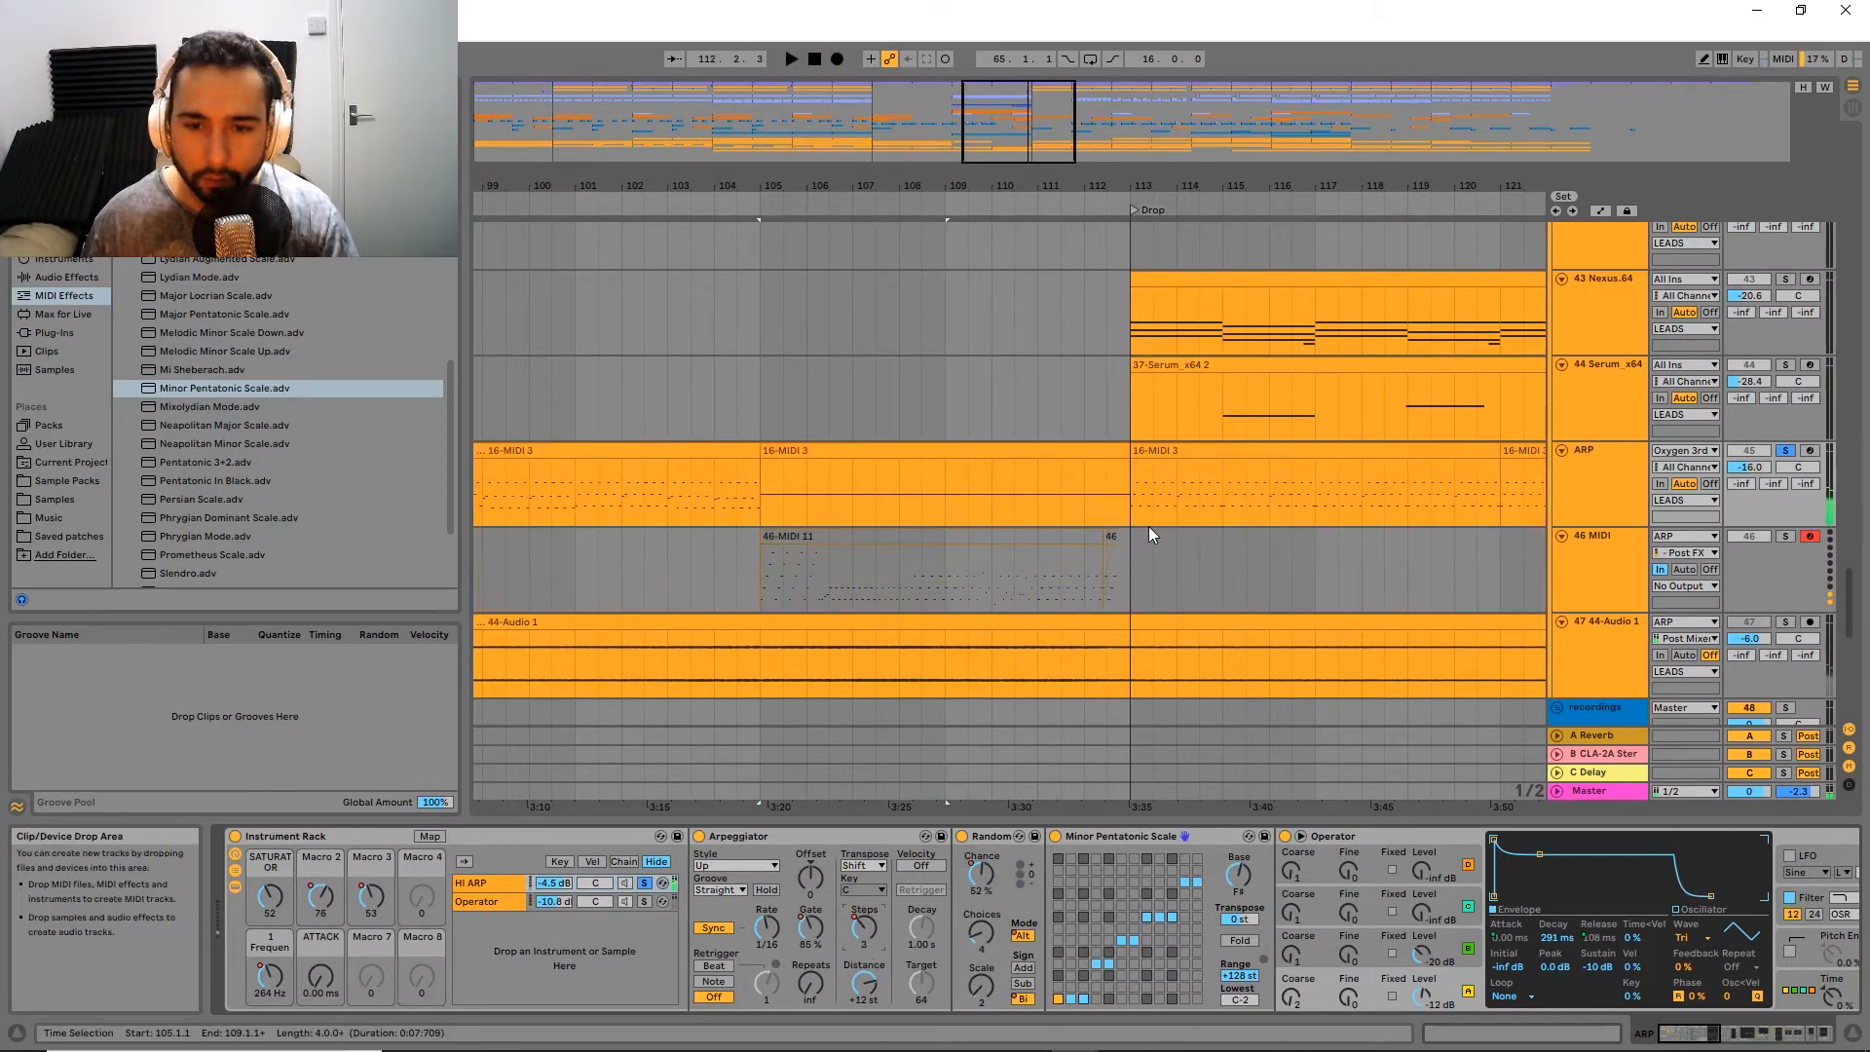
Step: Split the recorded clip on the 46 MIDI track at bar 109 and delete everything after the split
{"action": "left_click_drag", "start_coordinate": [949, 597], "coordinate": [1142, 599]}
{"action": "left_click", "coordinate": [1620, 492]}
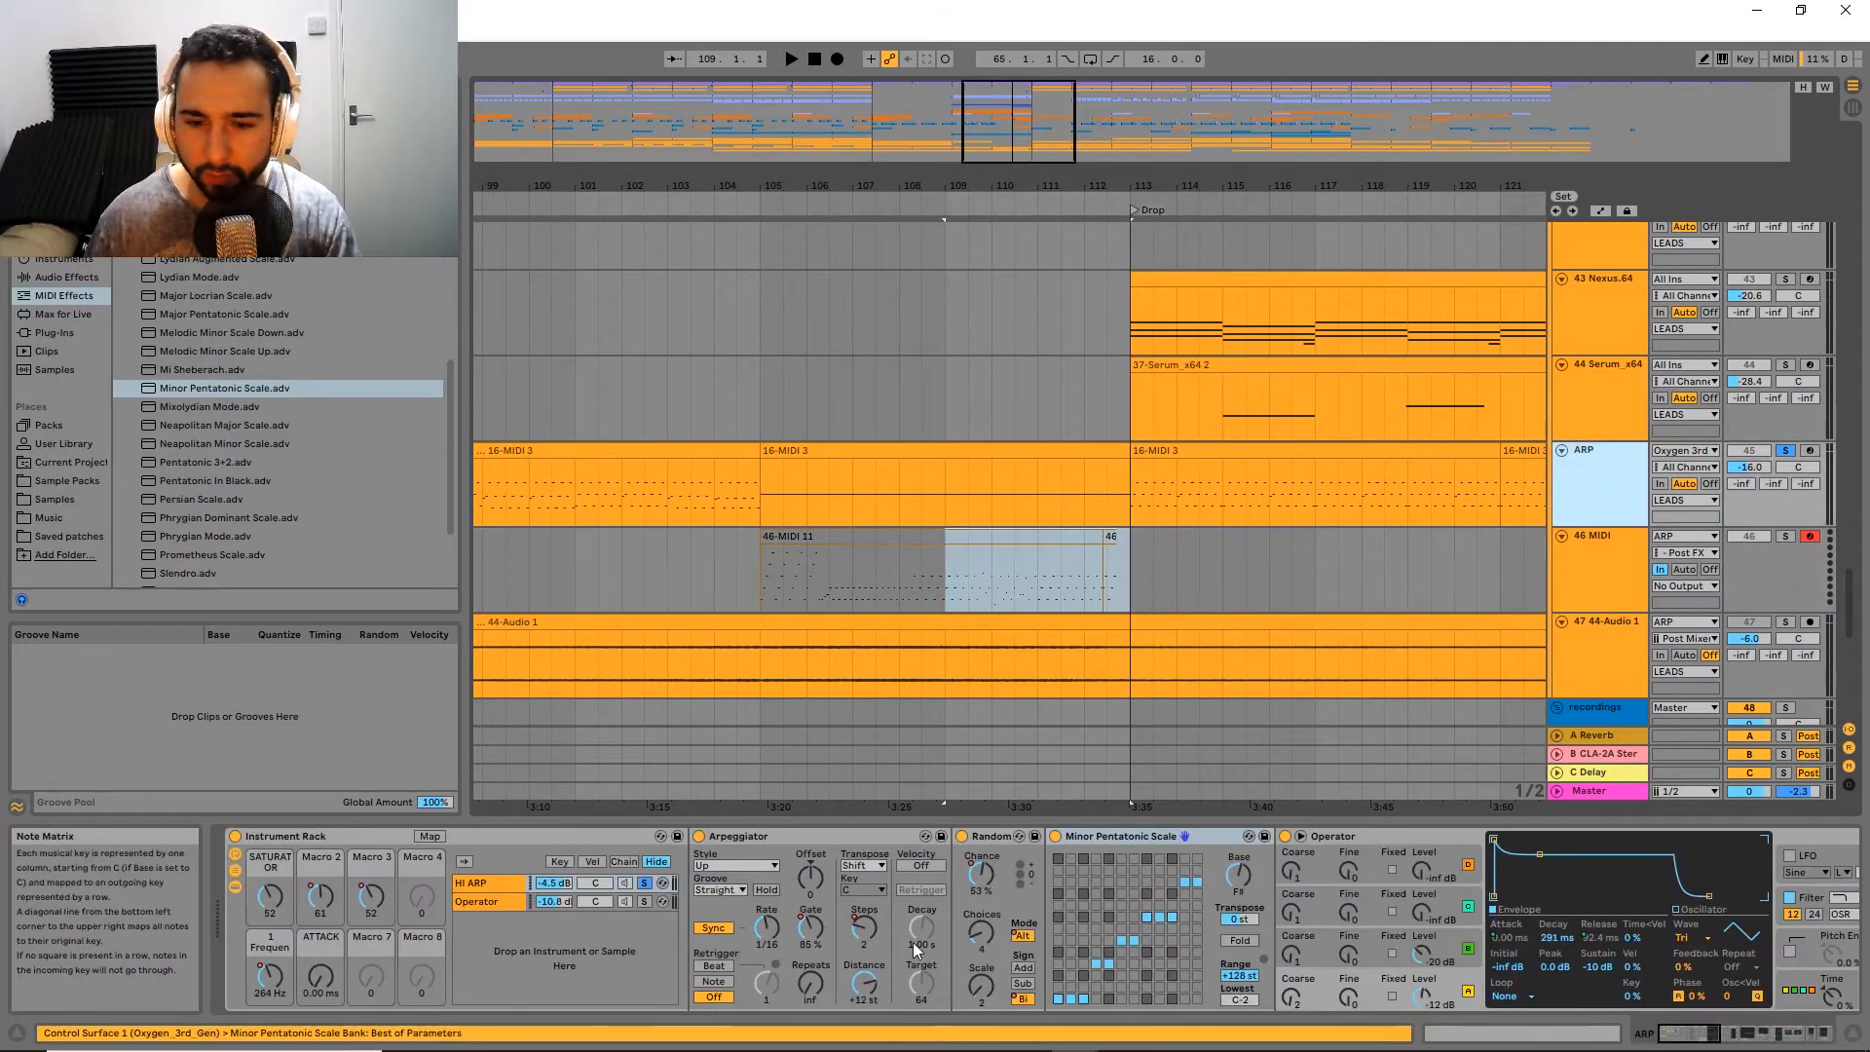
{"action": "scroll", "coordinate": [1011, 609], "scroll_direction": "up", "scroll_amount": 3, "text": "ctrl"}
{"action": "scroll", "coordinate": [1012, 610], "scroll_direction": "down", "scroll_amount": 3, "text": "ctrl"}
{"action": "mouse_move", "coordinate": [941, 588]}
{"action": "left_mouse_down"}
{"action": "mouse_move", "coordinate": [1108, 593]}
{"action": "mouse_move", "coordinate": [959, 562]}
{"action": "left_mouse_up"}
{"action": "key", "text": "ctrl+e"}
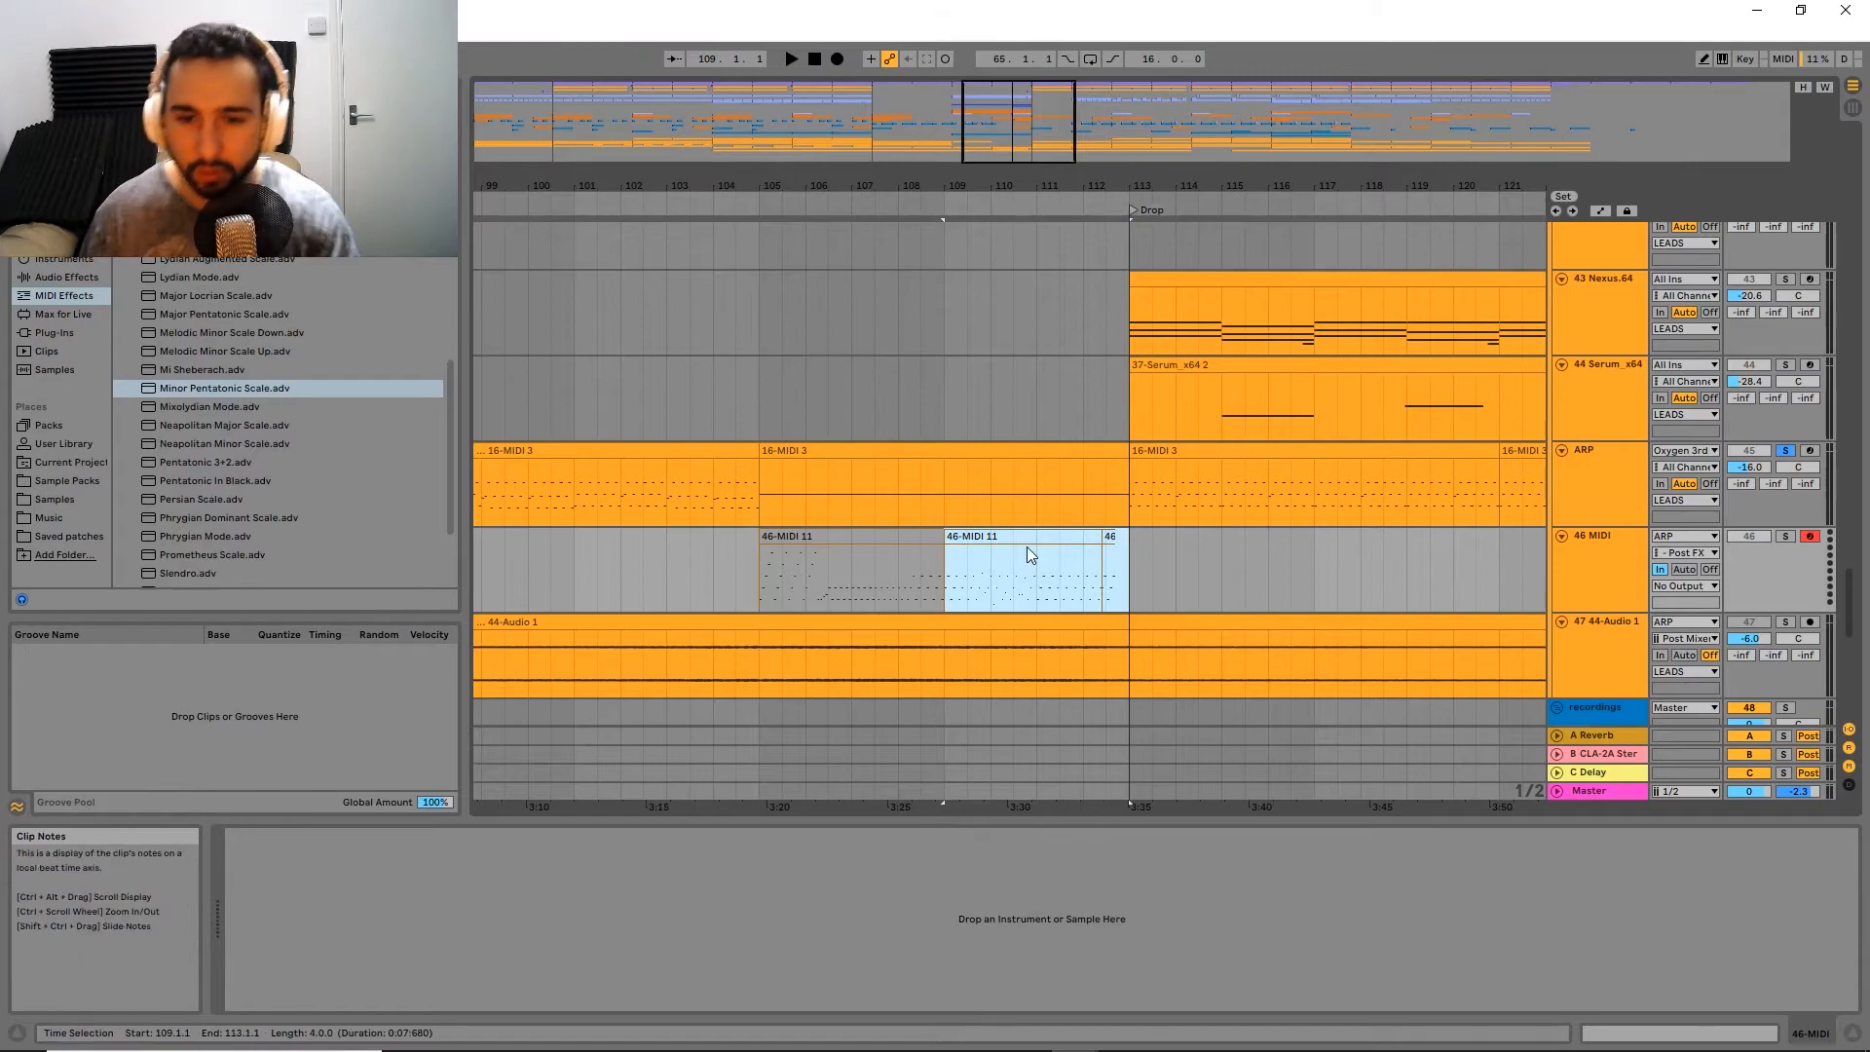
{"action": "key", "text": "Delete"}
{"action": "left_click_drag", "start_coordinate": [972, 585], "coordinate": [1299, 563]}
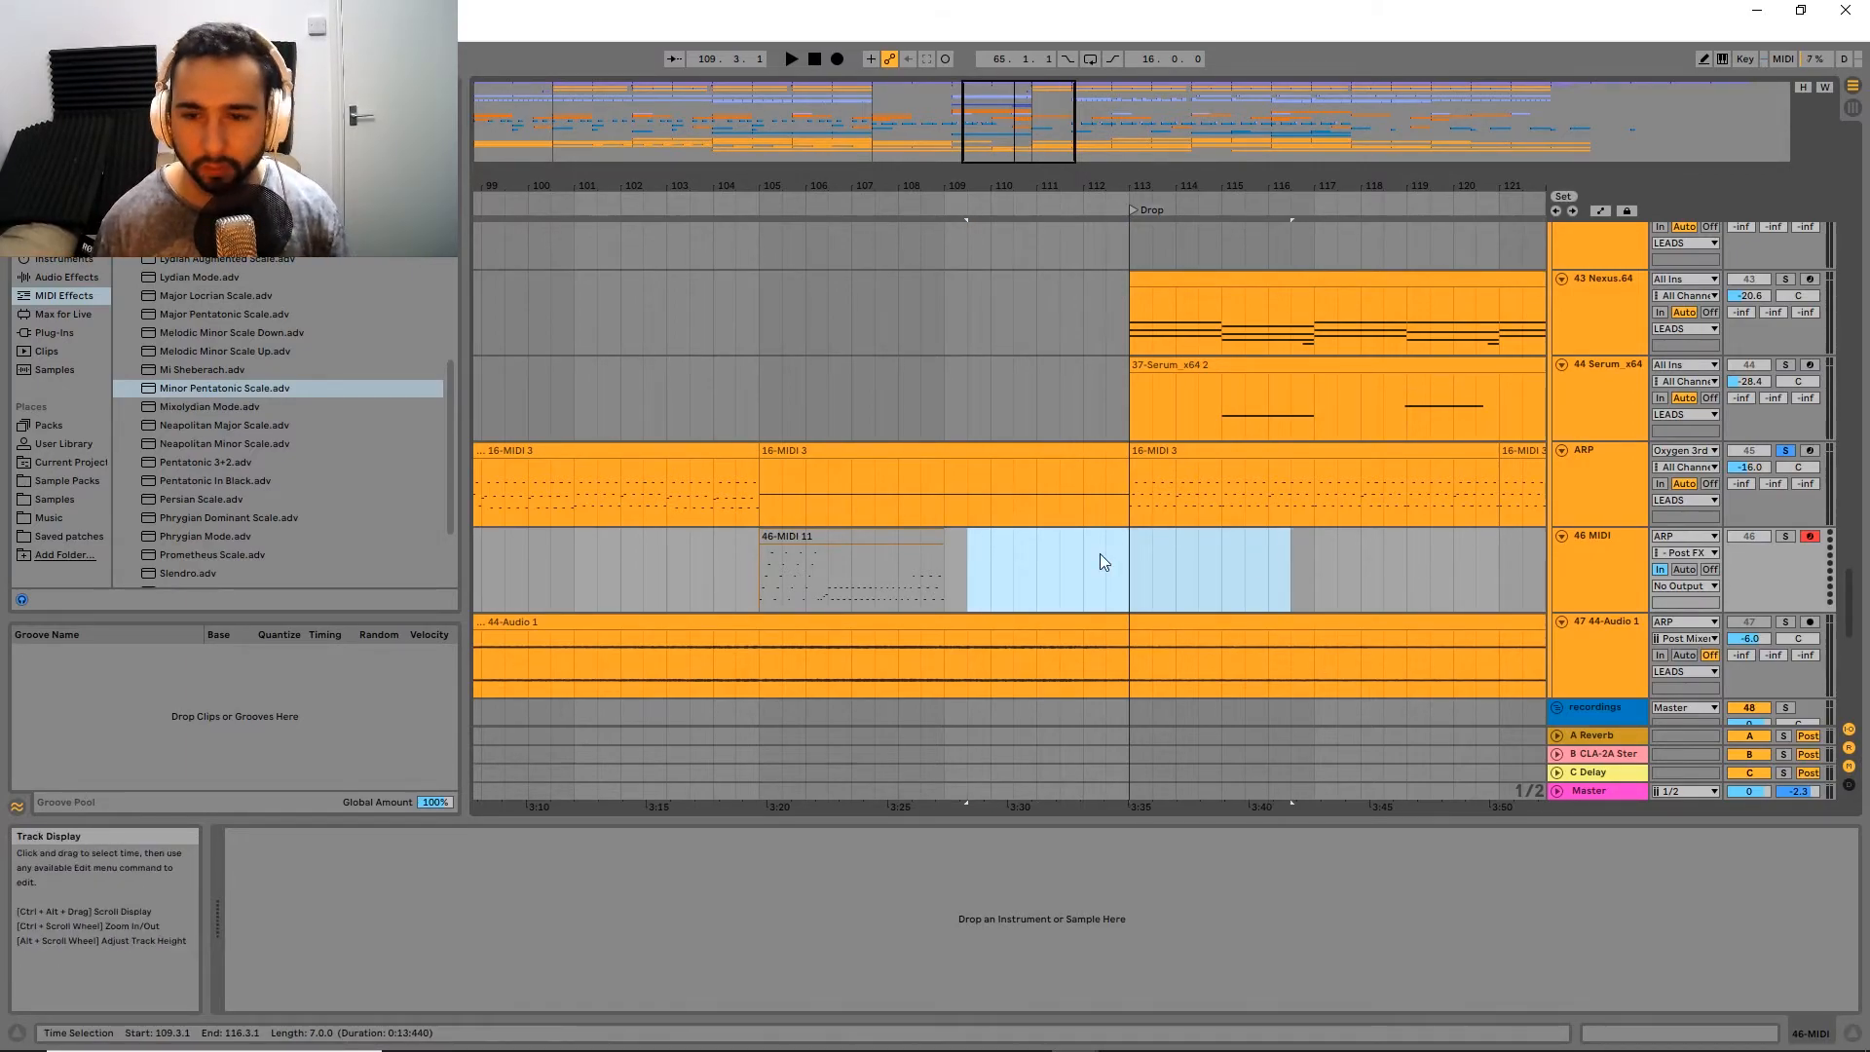
Step: Open the ARP track's 16-MIDI 3 clip at the Drop and examine its notes
{"action": "left_click", "coordinate": [1185, 451]}
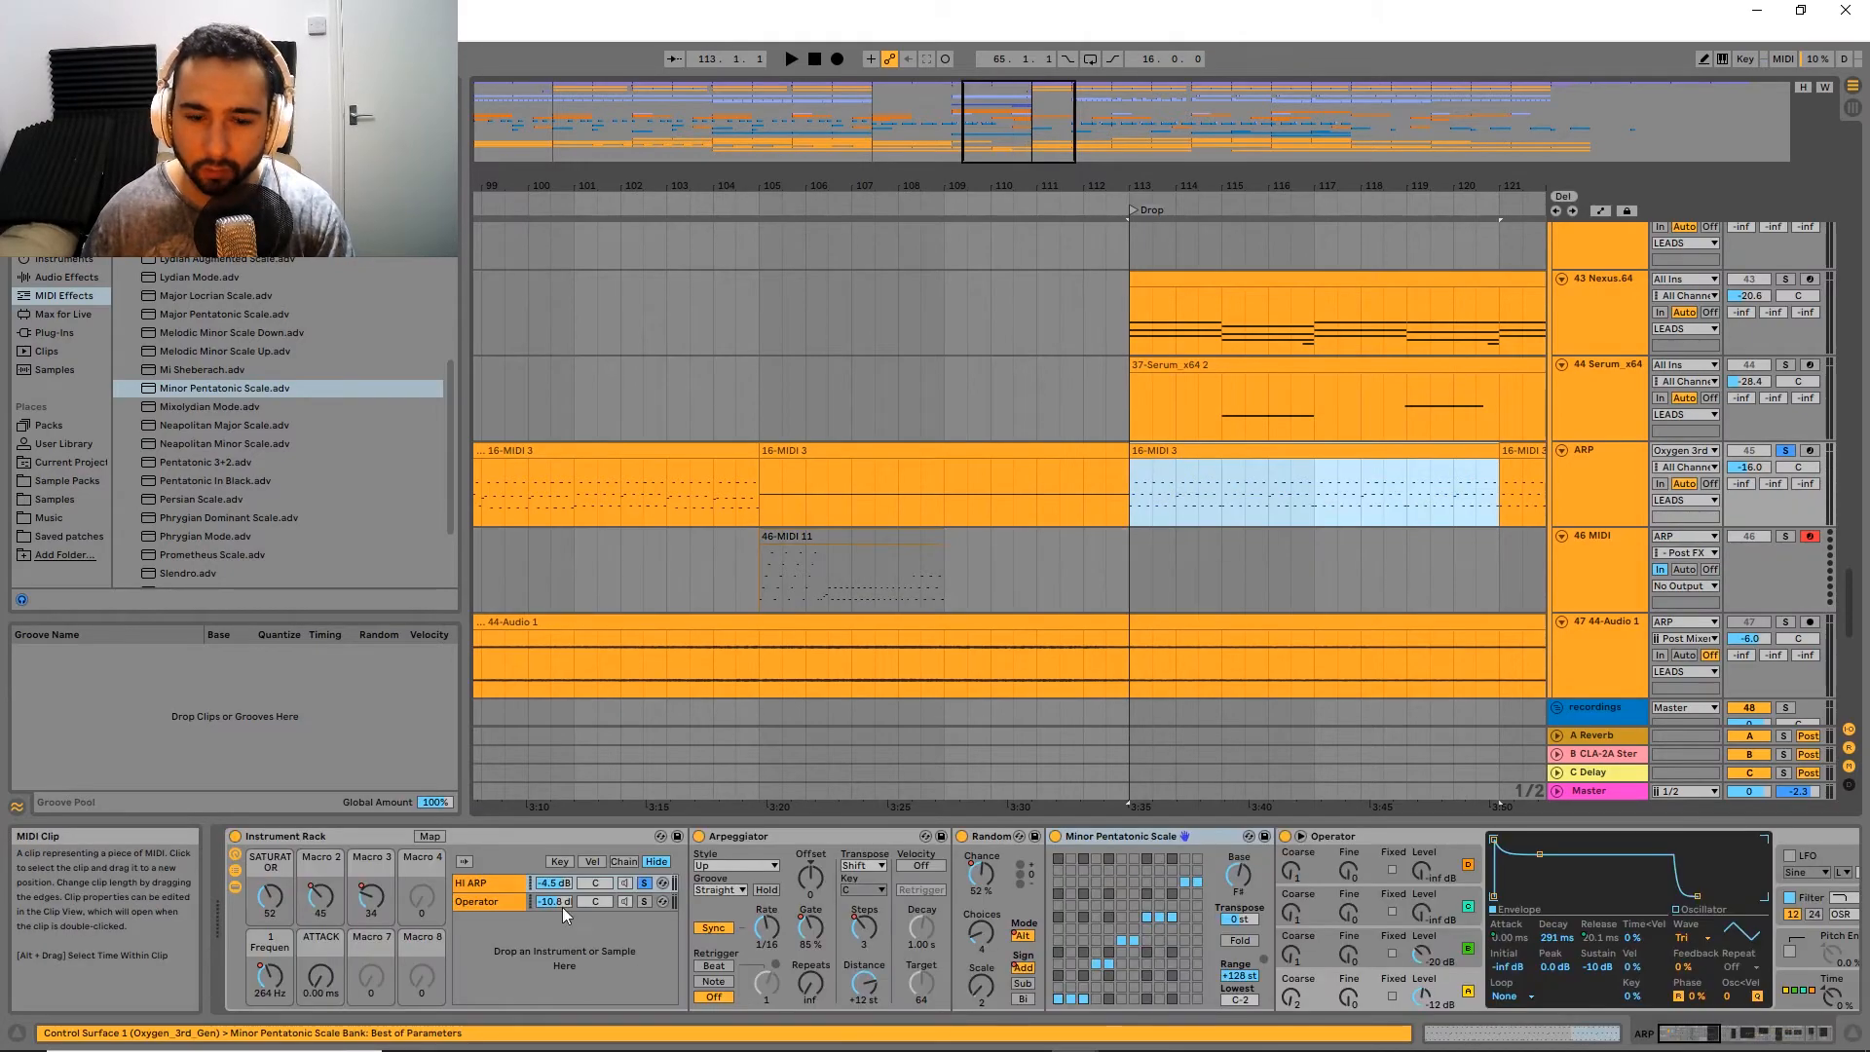
{"action": "double_click", "coordinate": [1186, 451]}
{"action": "scroll", "coordinate": [933, 465], "scroll_direction": "down", "scroll_amount": 3}
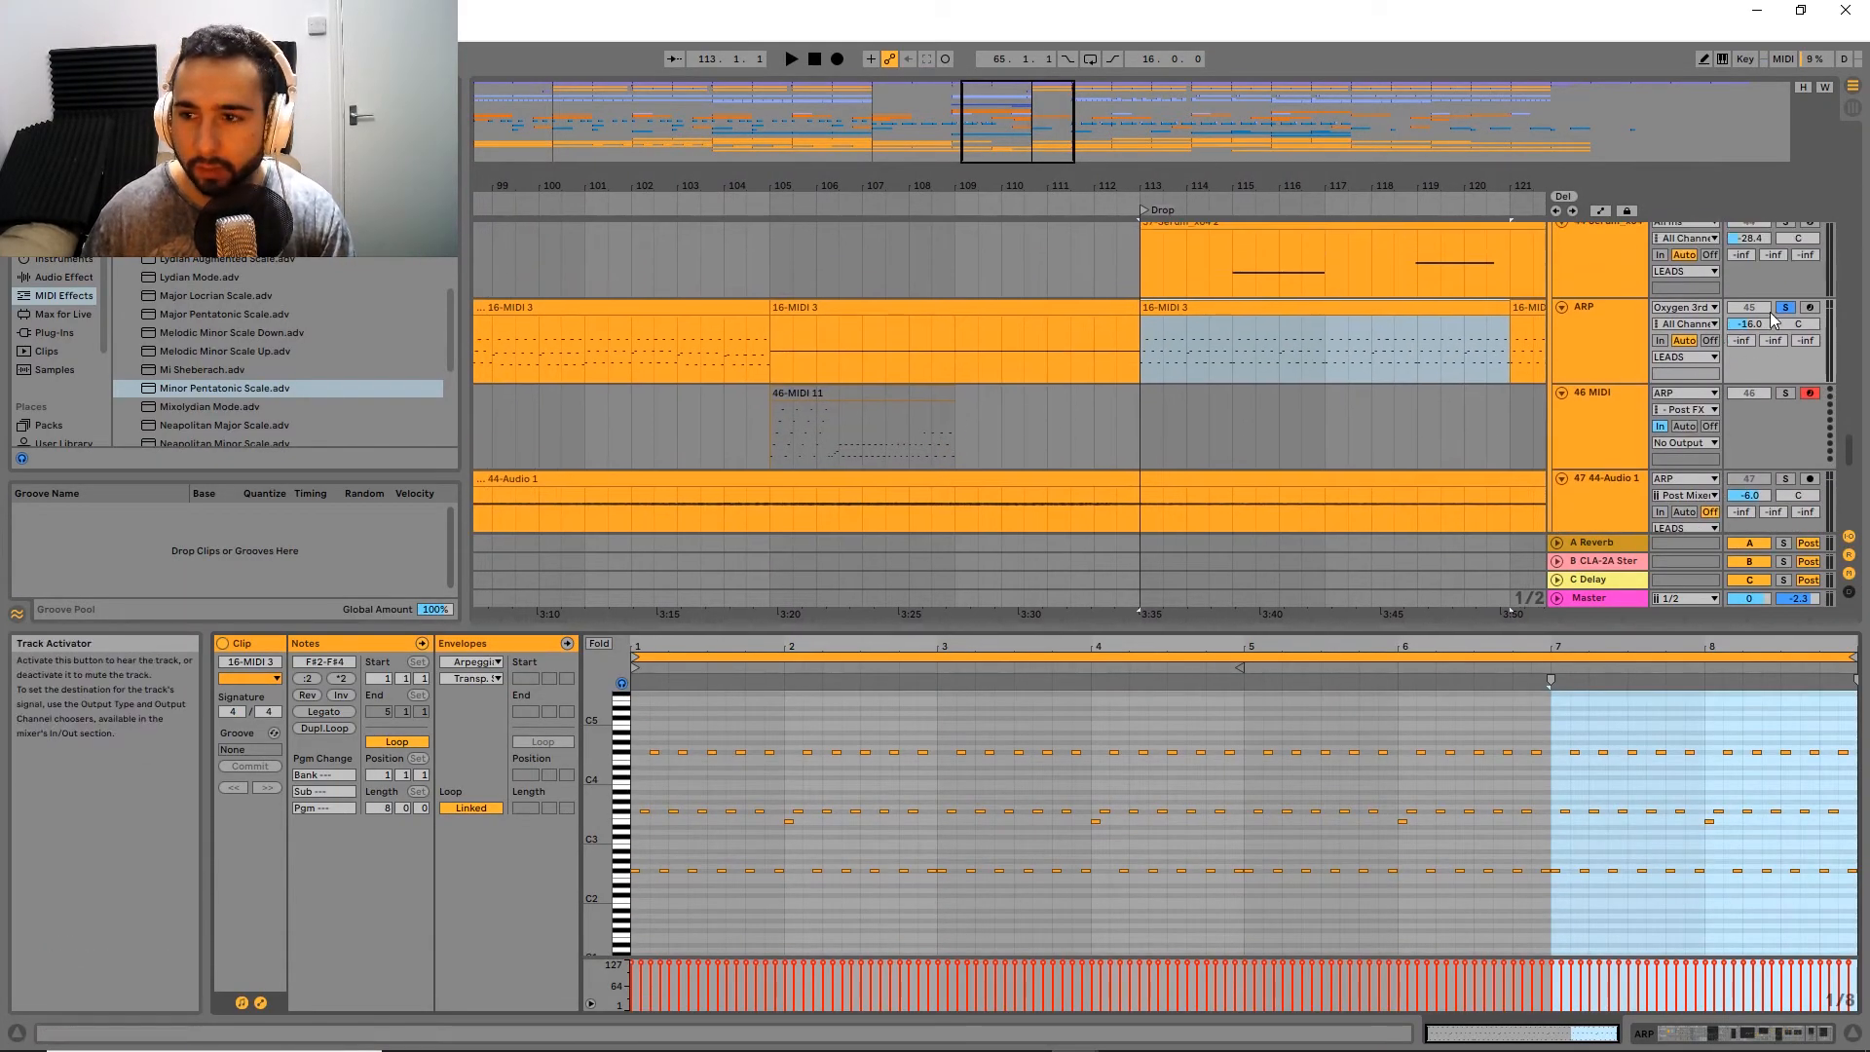
Step: Delete the recorded 46 MIDI clip and replace the ARP track's held-note clip at bar 105 with a copy of the preceding 16-MIDI 3 clip
{"action": "left_click", "coordinate": [814, 393]}
{"action": "key", "text": "Delete"}
{"action": "left_click", "coordinate": [751, 307]}
{"action": "key", "text": "ctrl+d"}
Step: Reopen the ARP track's devices and play the copied 16-MIDI 3 clip from bar 105 with both chains sounding
{"action": "left_click", "coordinate": [1623, 344]}
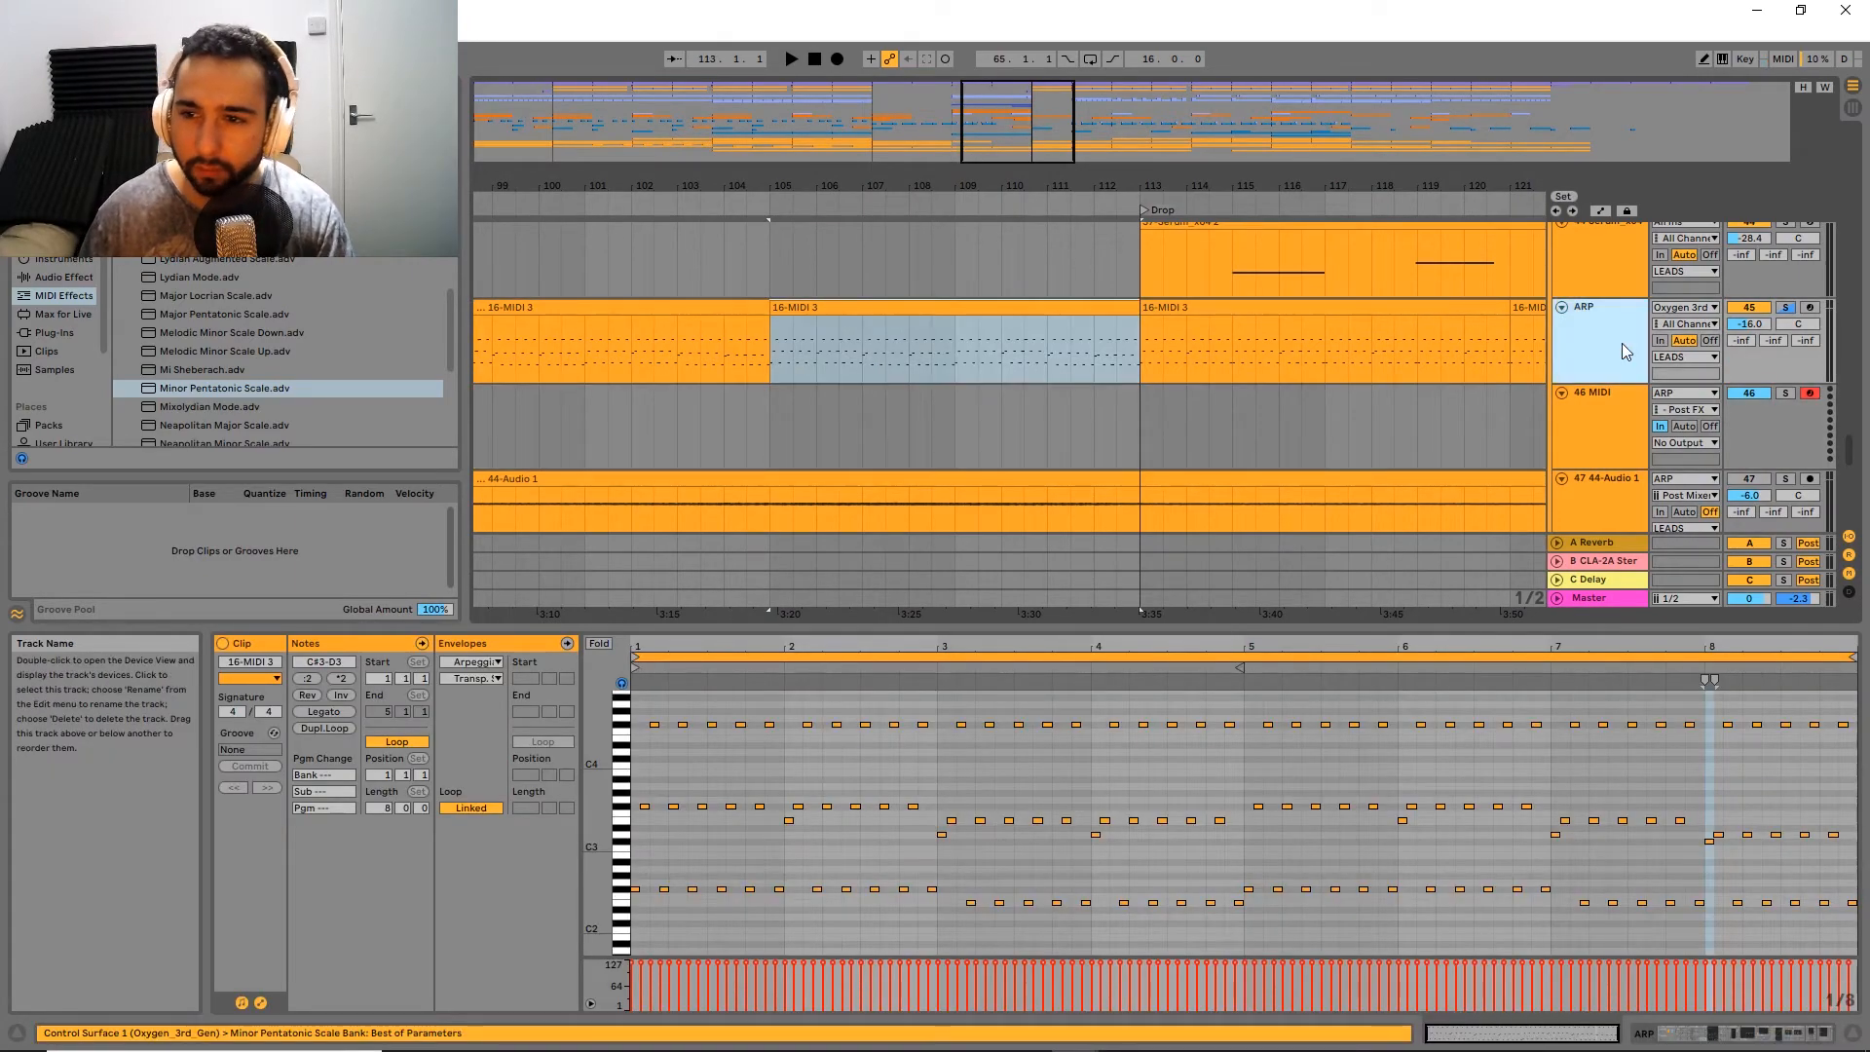
{"action": "key", "text": "space"}
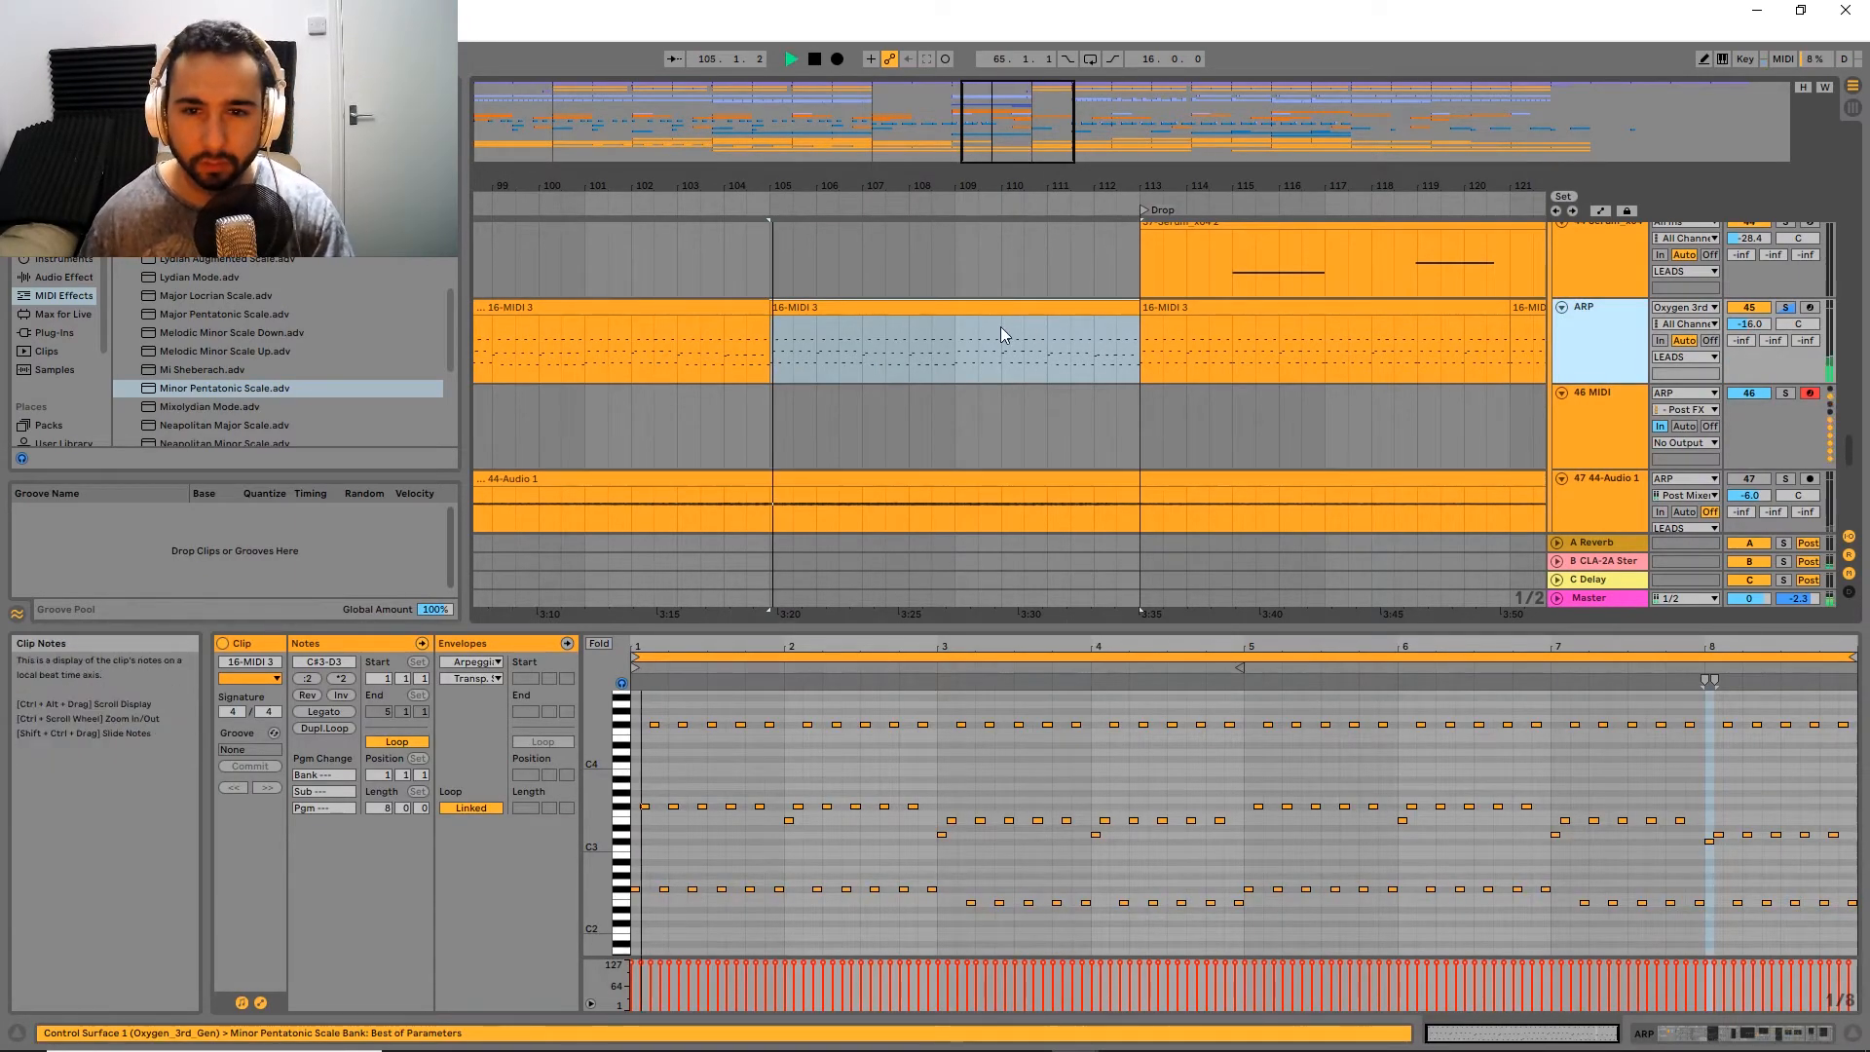
{"action": "left_click", "coordinate": [1783, 309]}
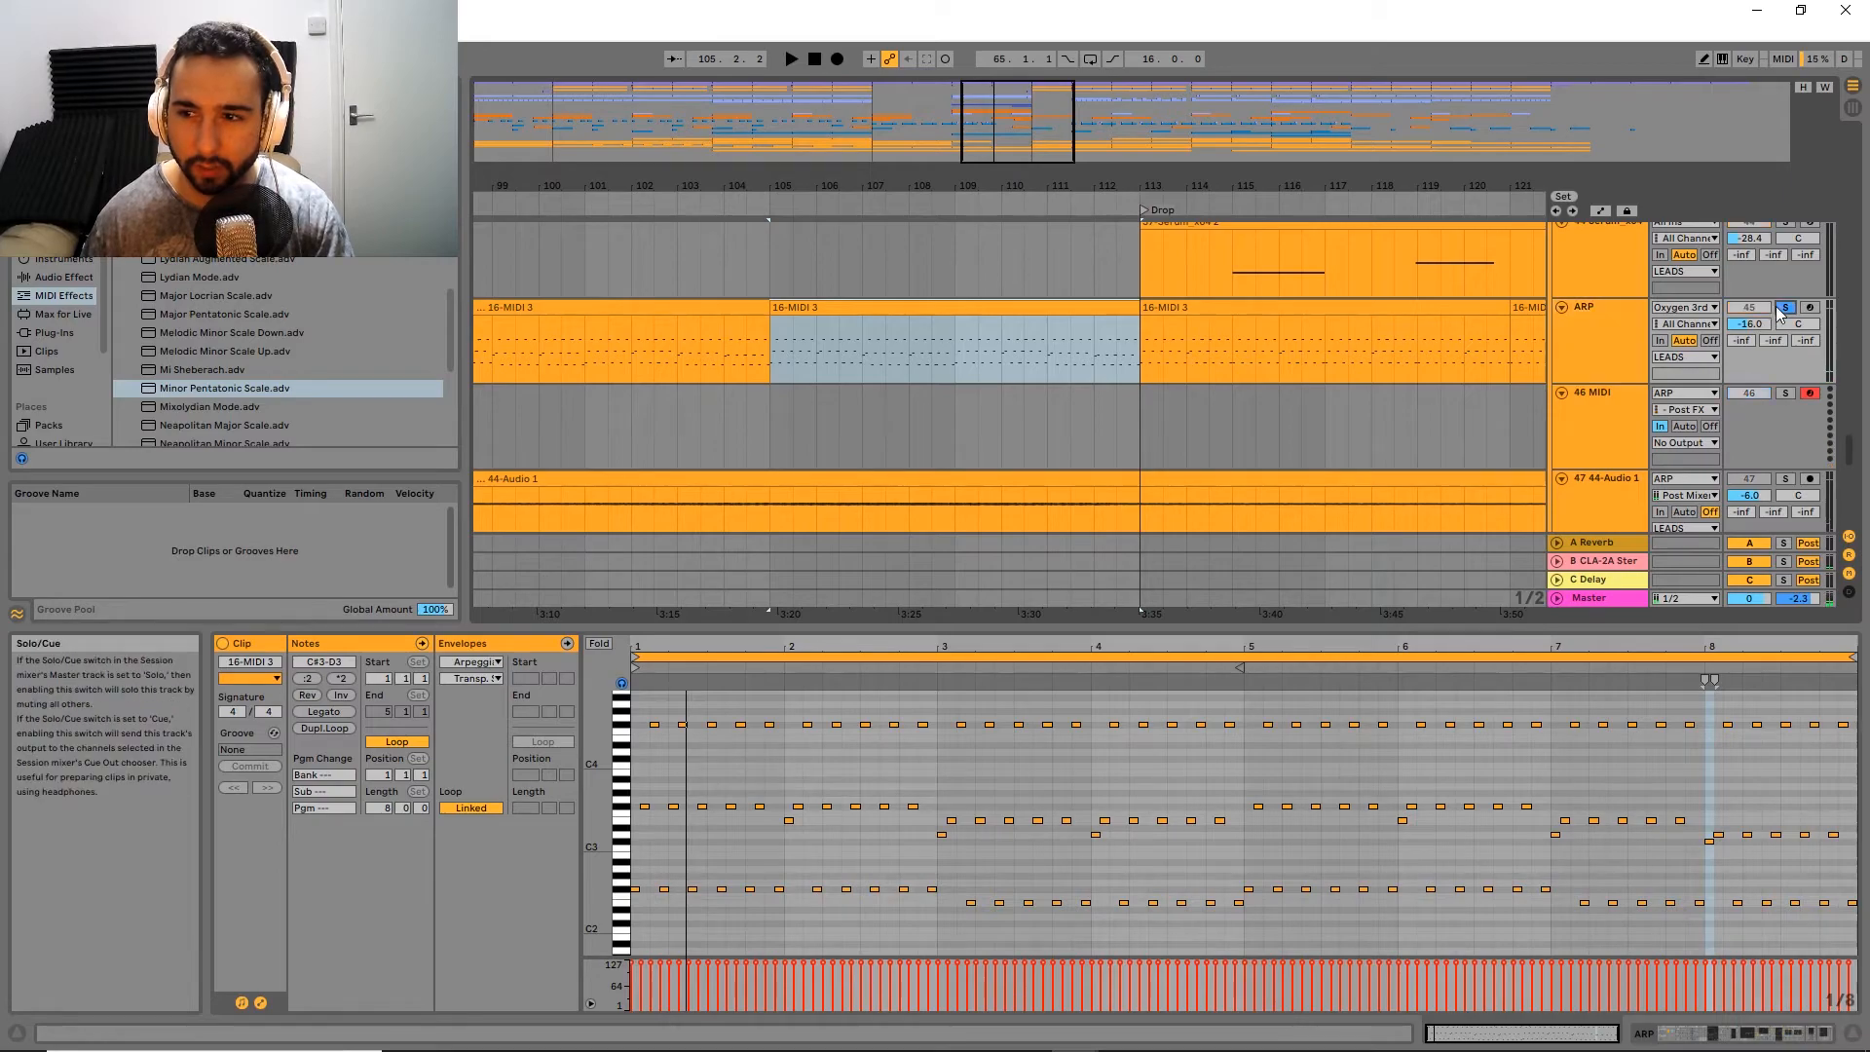
{"action": "double_click", "coordinate": [1611, 320]}
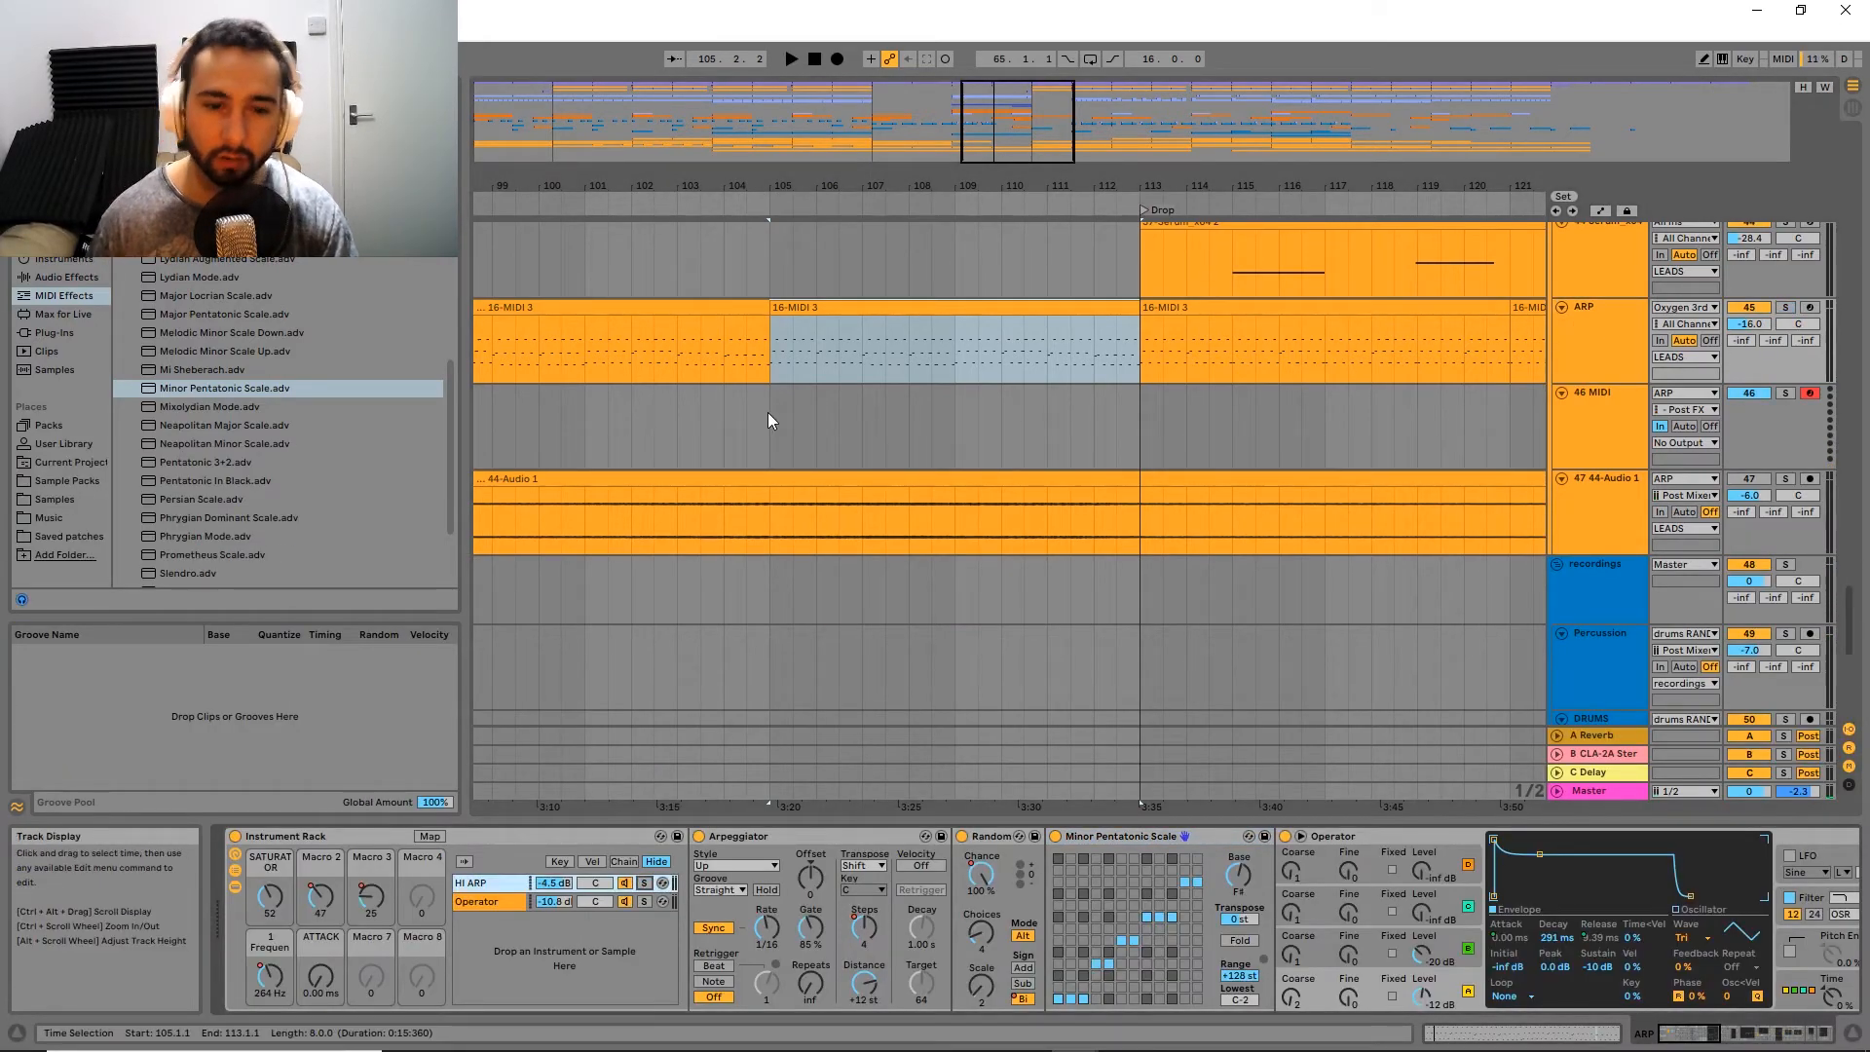
{"action": "key", "text": "space"}
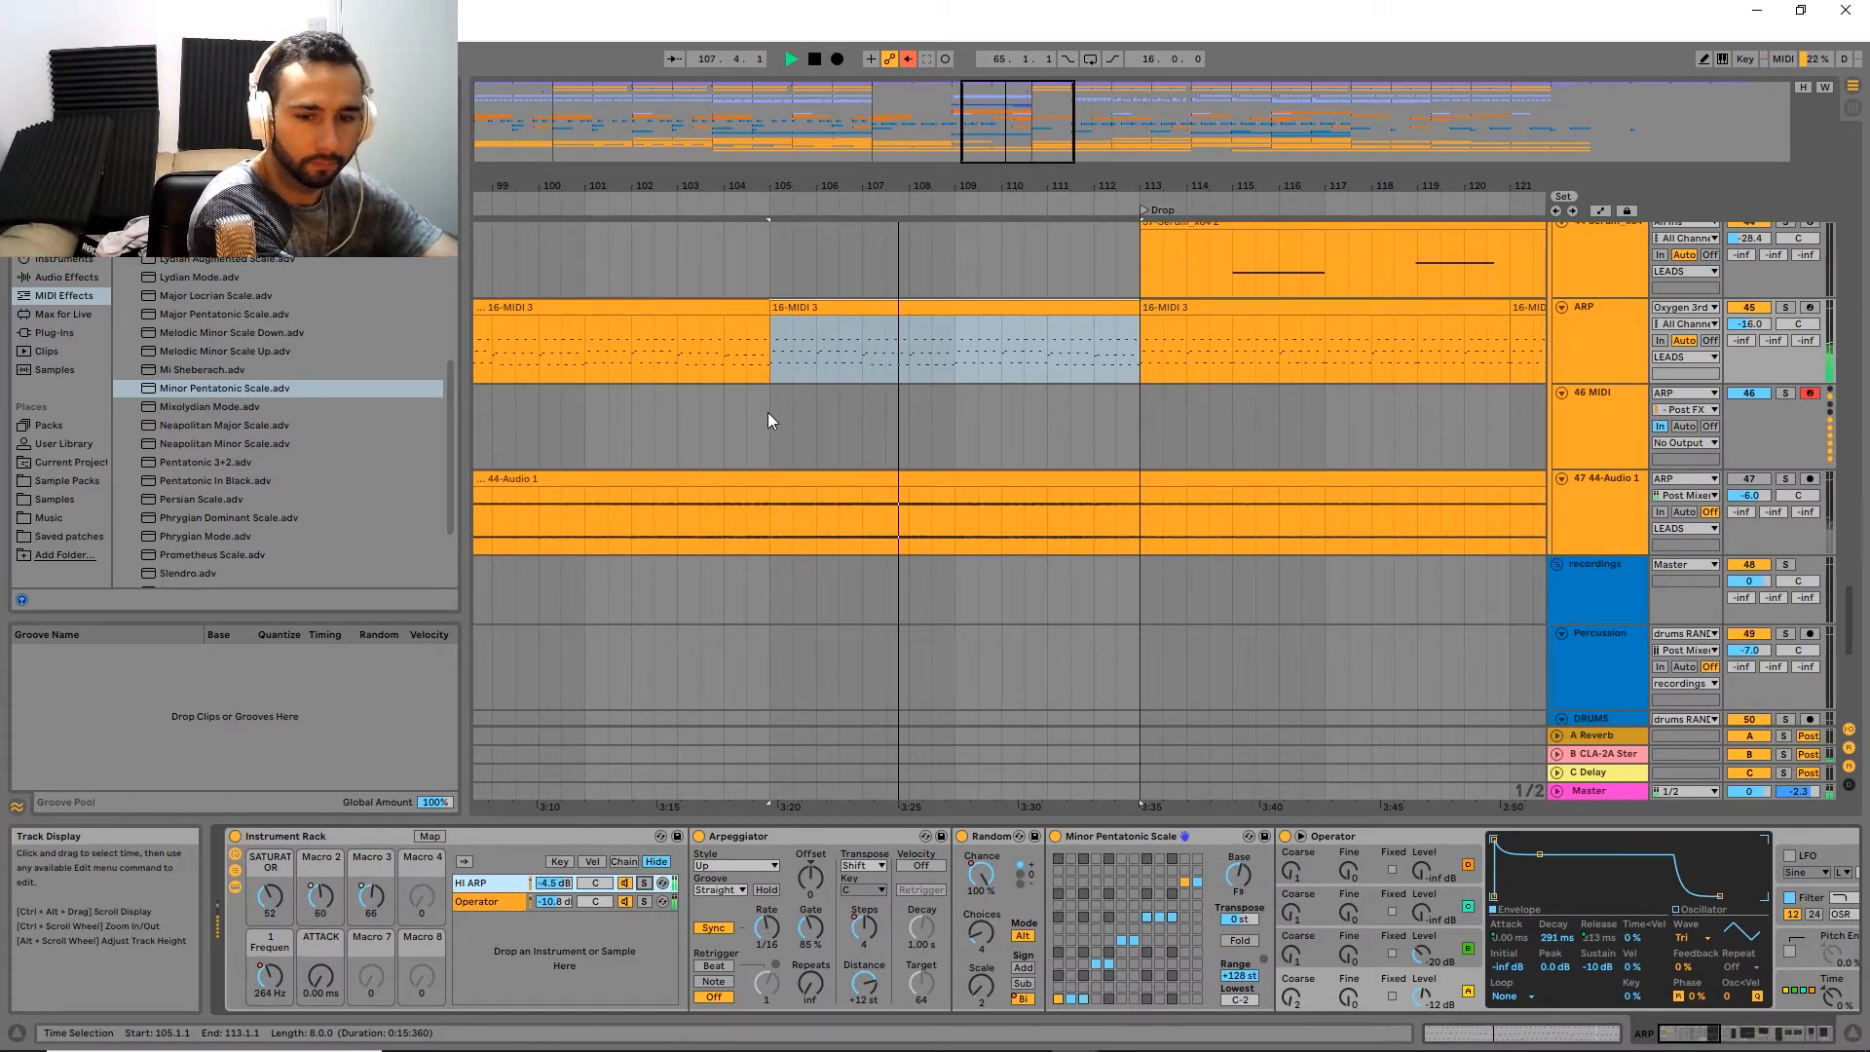
Step: Turn off the HI ARP chain's Arpeggiator, Random and Minor Pentatonic Scale devices while the arrangement plays
{"action": "left_click", "coordinate": [699, 836]}
{"action": "left_click", "coordinate": [962, 836]}
{"action": "left_click", "coordinate": [1057, 835]}
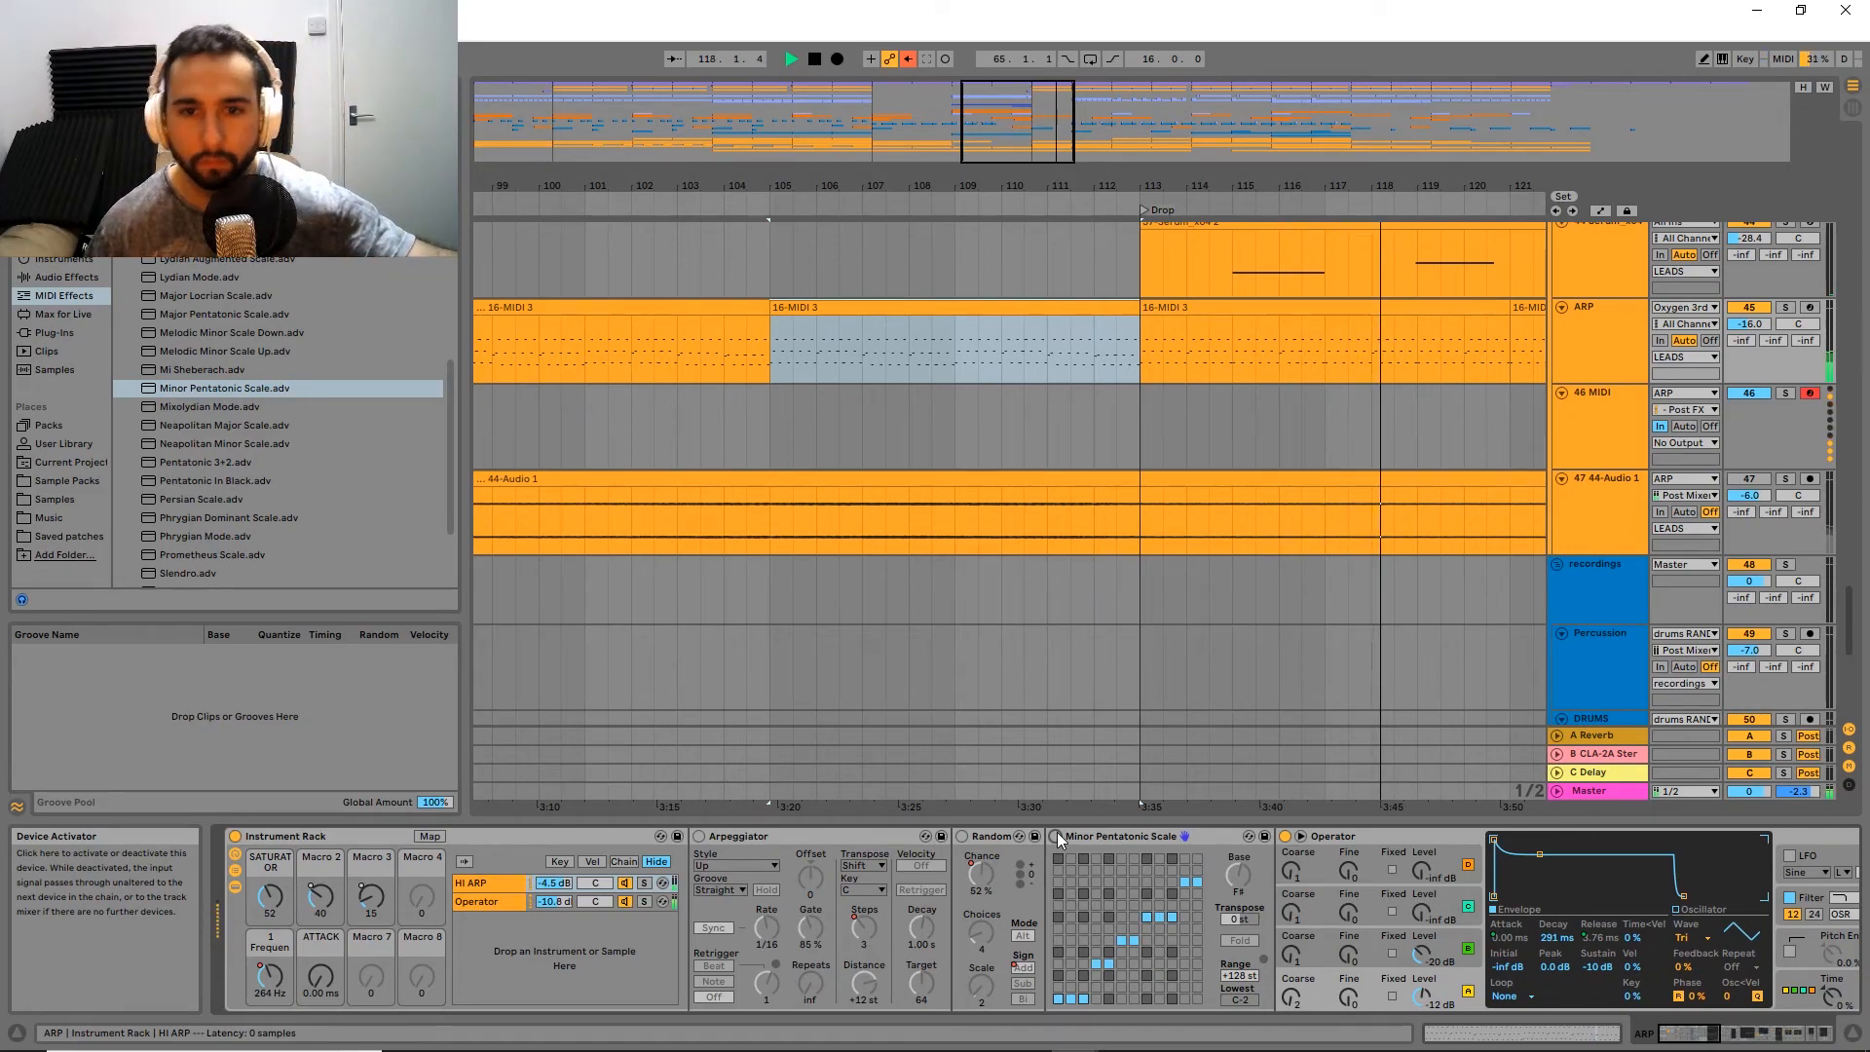
{"action": "left_click_drag", "start_coordinate": [1142, 804], "coordinate": [915, 804]}
{"action": "left_click_drag", "start_coordinate": [1091, 162], "coordinate": [1101, 144]}
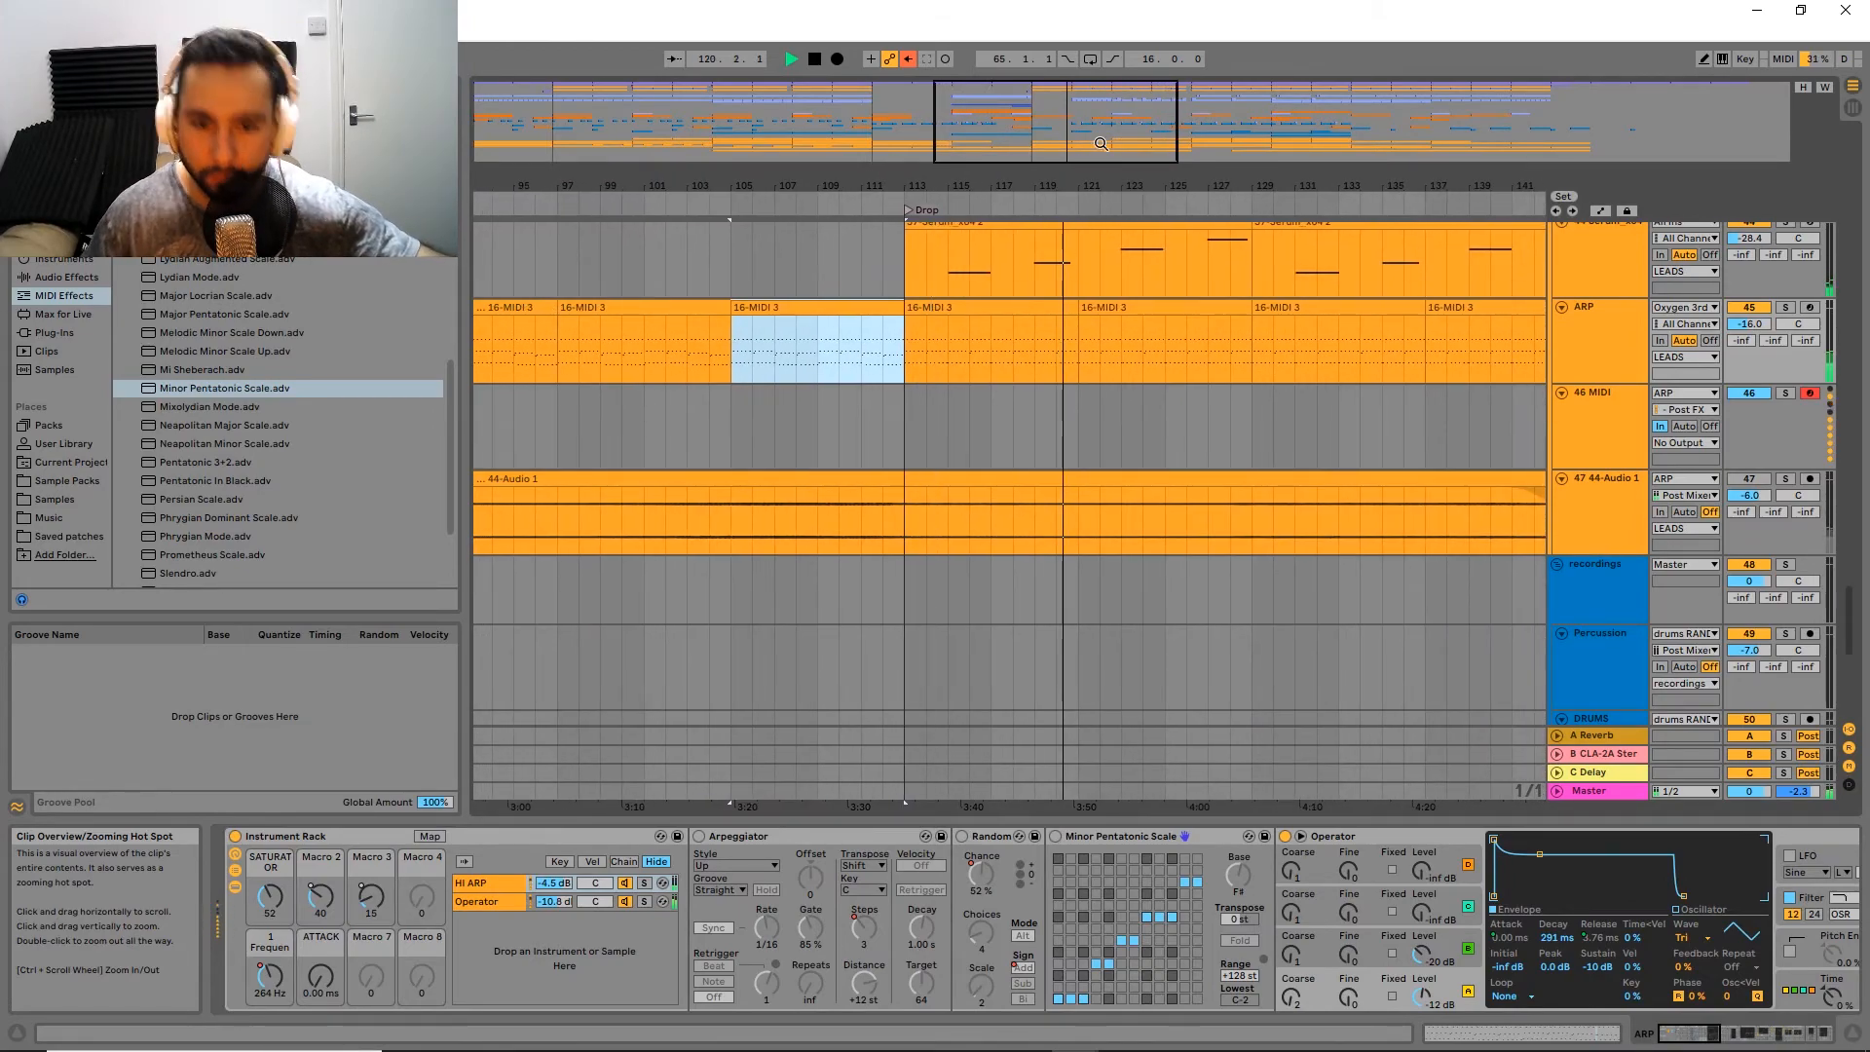